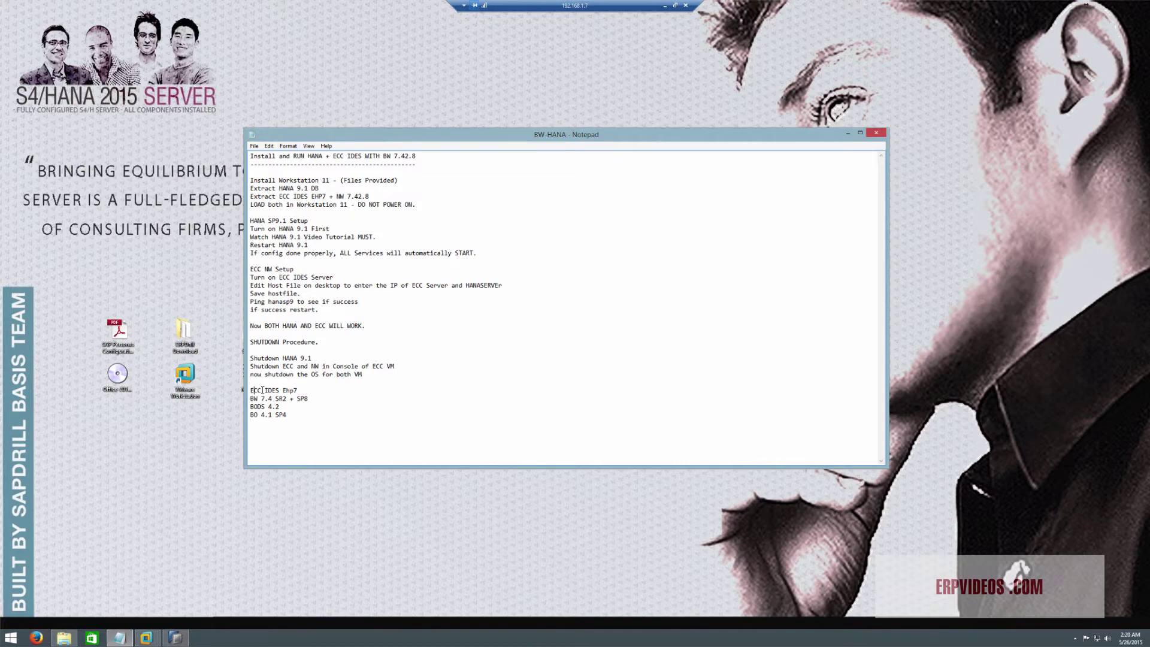
# Highlight the ECC IDES Ehp7 and BW 7.4 SR2 + SP8 lines in the BW-HANA notes
pyautogui.moveTo(254, 390); pyautogui.dragTo(299, 390)
pyautogui.click(299, 390)
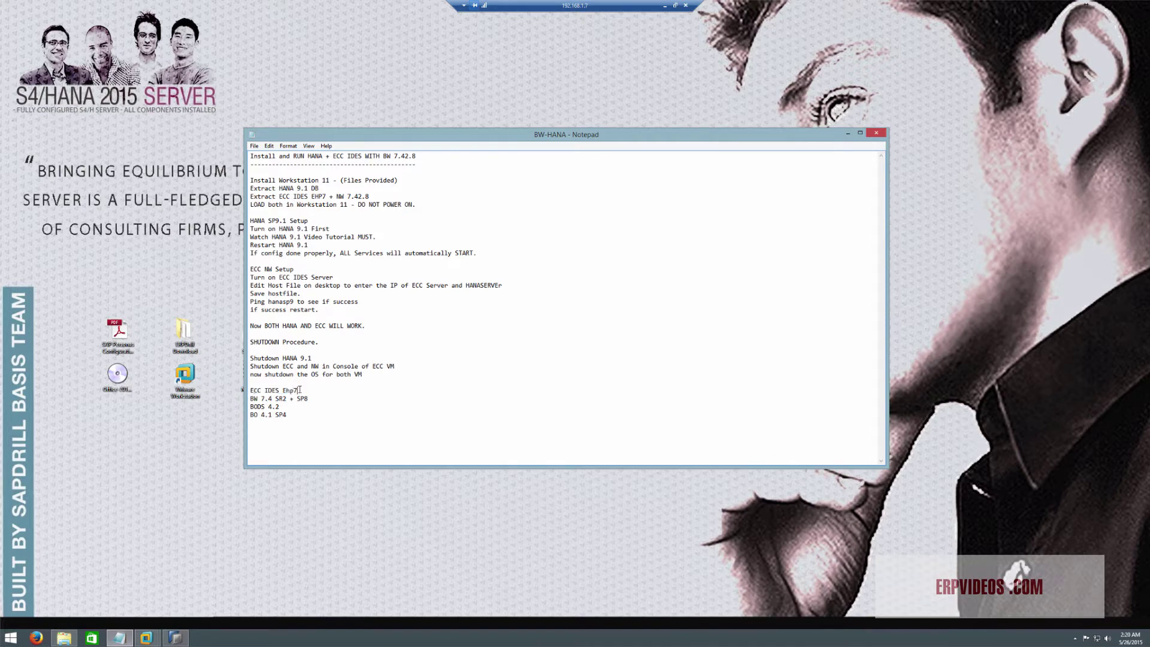
pyautogui.keyDown('shift'); pyautogui.click(275, 399); pyautogui.keyUp('shift')
pyautogui.click(309, 398)
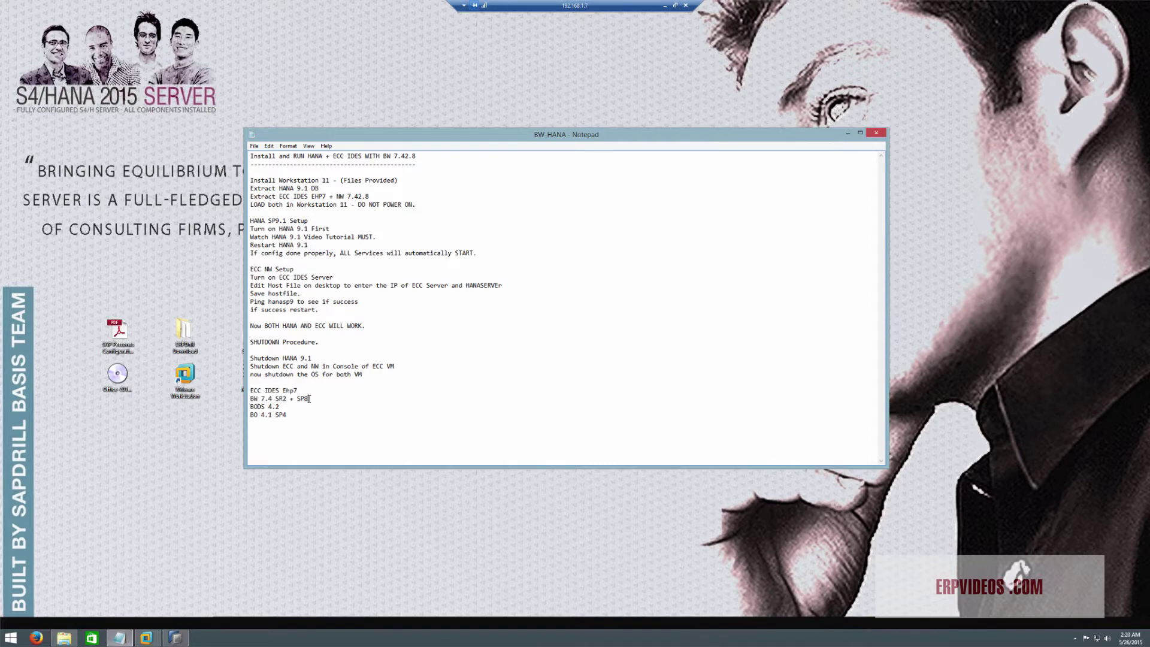
pyautogui.keyDown('shift'); pyautogui.click(261, 398); pyautogui.keyUp('shift')
pyautogui.click(295, 412)
# Highlight BODS 4.2, BO 4.1 SP4 and the full component list, then minimize the notes
pyautogui.keyDown('shift'); pyautogui.click(288, 409); pyautogui.keyUp('shift')
pyautogui.click(305, 408)
pyautogui.moveTo(250, 415); pyautogui.dragTo(272, 415)
pyautogui.click(273, 414)
pyautogui.moveTo(294, 413); pyautogui.dragTo(250, 390)
pyautogui.click(302, 390)
pyautogui.click(847, 133)
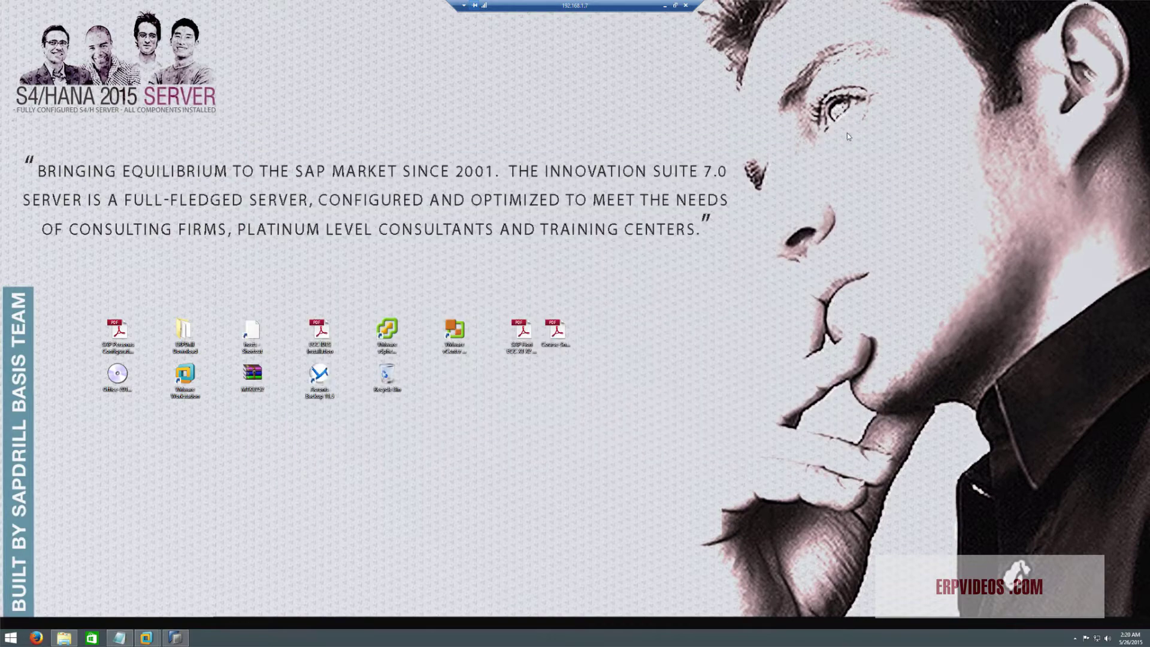
# Bring up the VM-Disk (F:) drive and select the HANA-BWSr7IDES-BO and HANASP9.1 archive parts
pyautogui.click(64, 638)
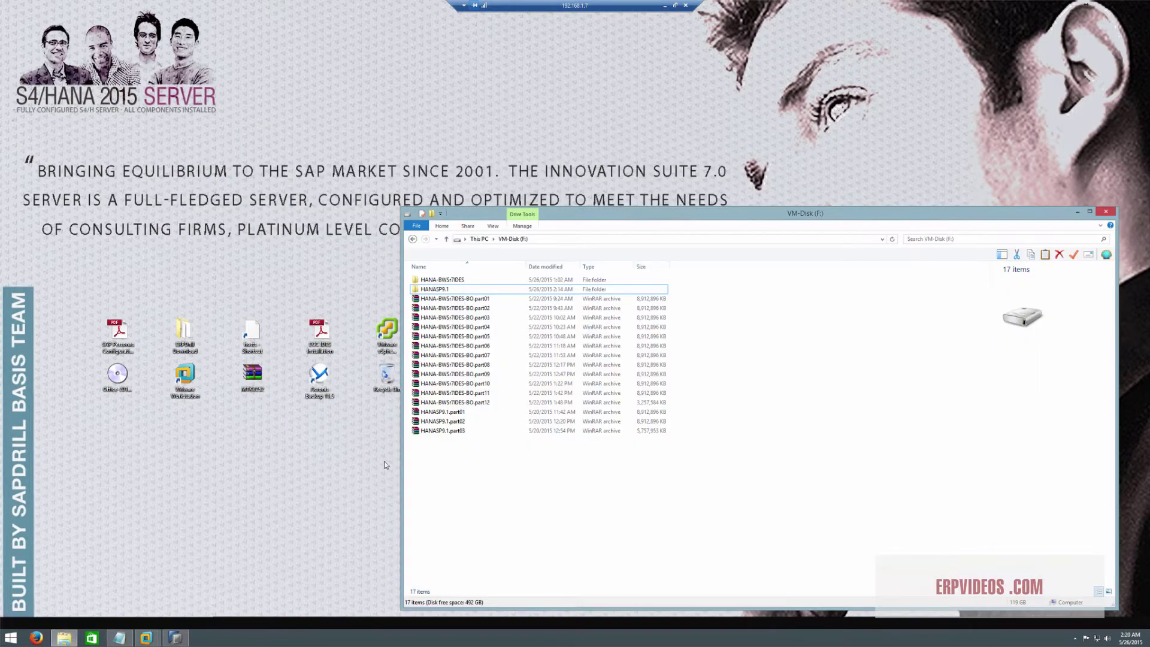
pyautogui.click(449, 298)
pyautogui.keyDown('shift'); pyautogui.click(449, 430); pyautogui.keyUp('shift')
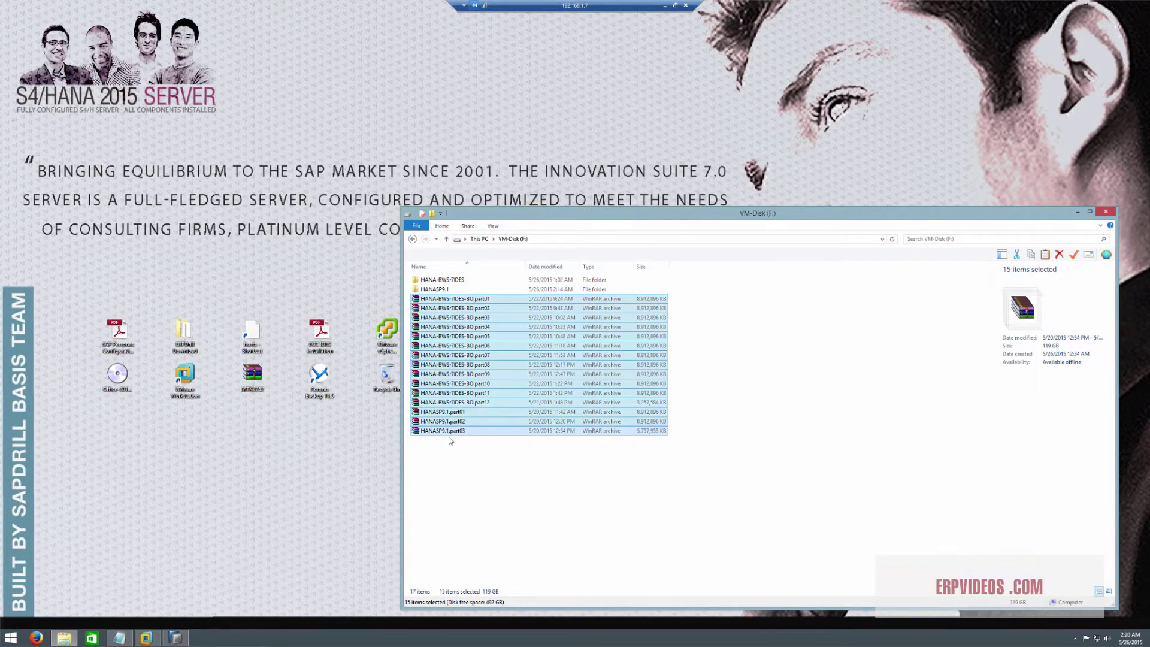
pyautogui.click(513, 490)
pyautogui.click(455, 298)
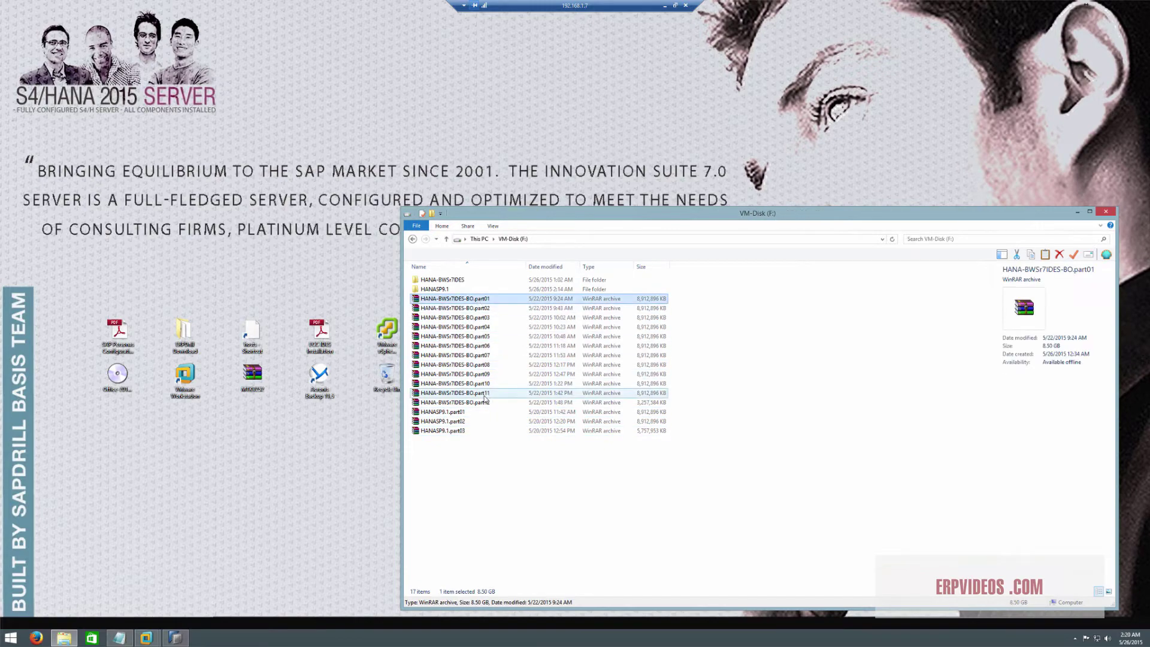
pyautogui.keyDown('shift'); pyautogui.click(455, 402); pyautogui.keyUp('shift')
pyautogui.click(449, 411)
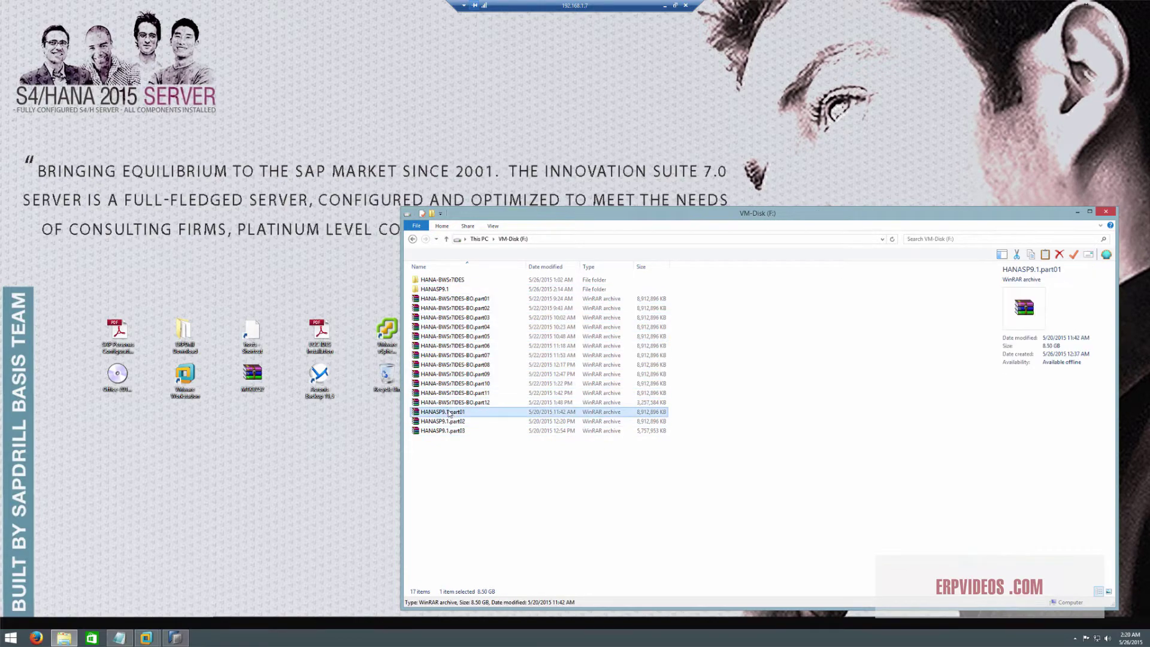
pyautogui.keyDown('shift'); pyautogui.click(450, 430); pyautogui.keyUp('shift')
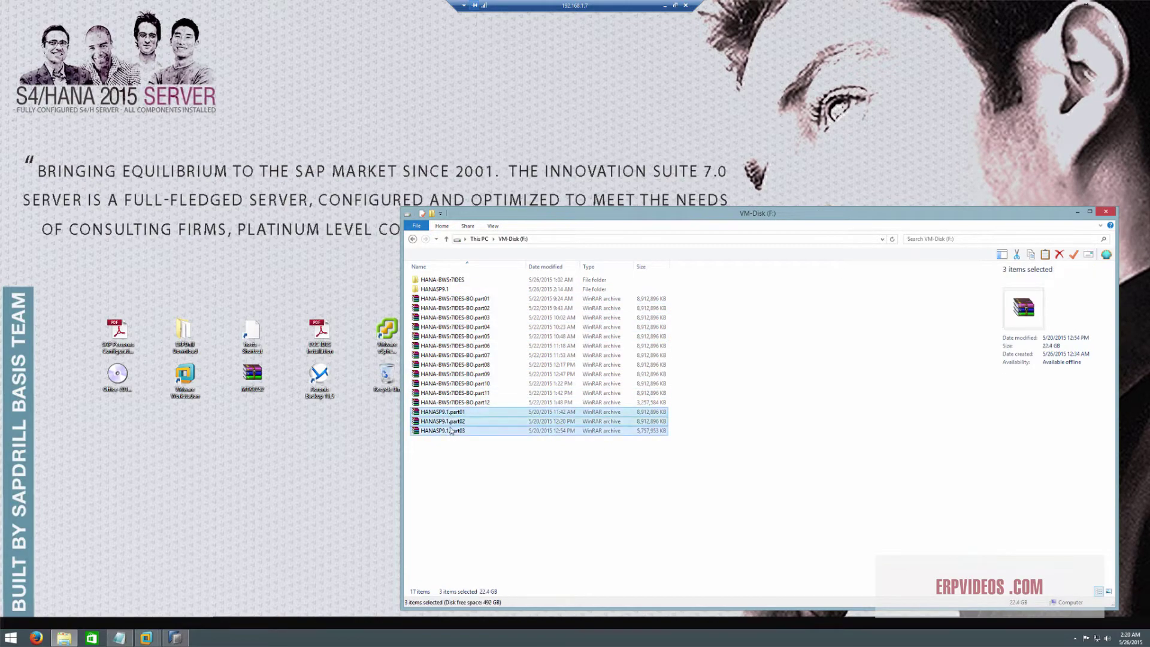
pyautogui.click(463, 298)
# Open HANA-BWSr7IDES-BO.part01 in WinRAR, review the Extract To options, then cancel and close it
pyautogui.doubleClick(461, 298)
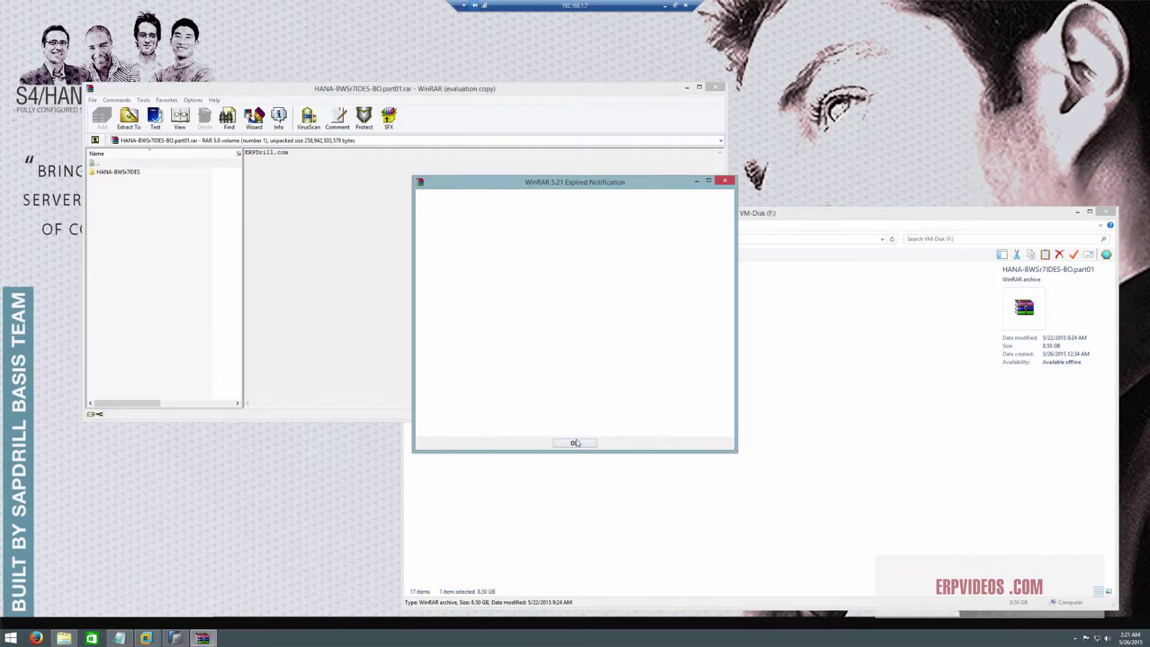
pyautogui.press('Return')
pyautogui.click(130, 120)
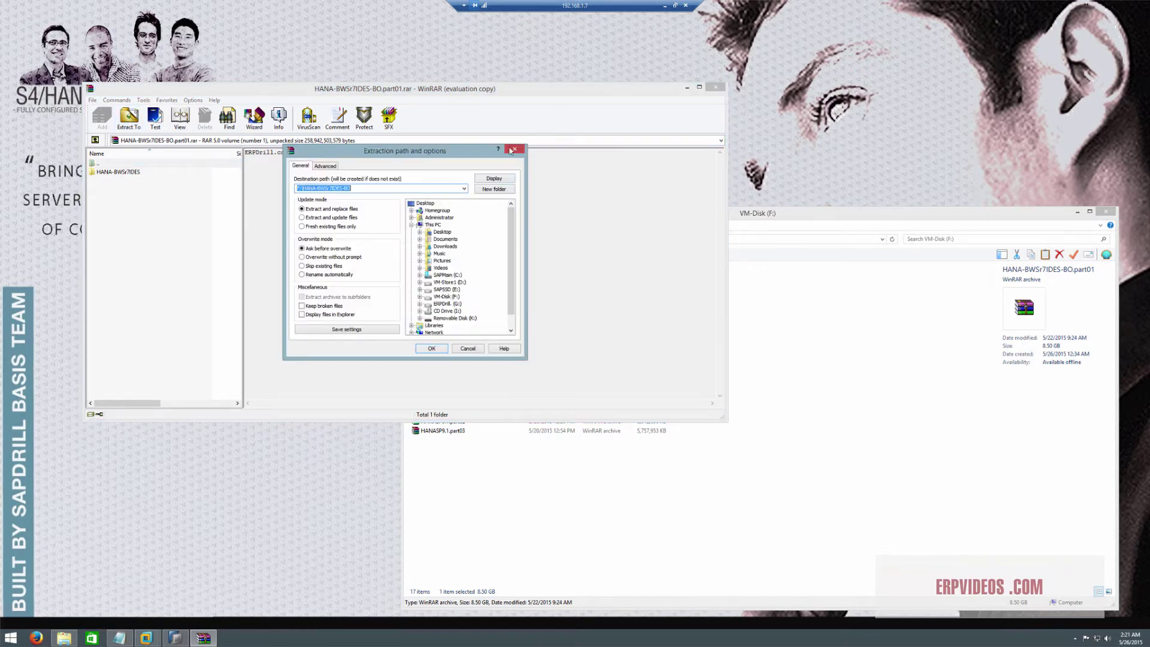
pyautogui.click(513, 150)
pyautogui.click(714, 87)
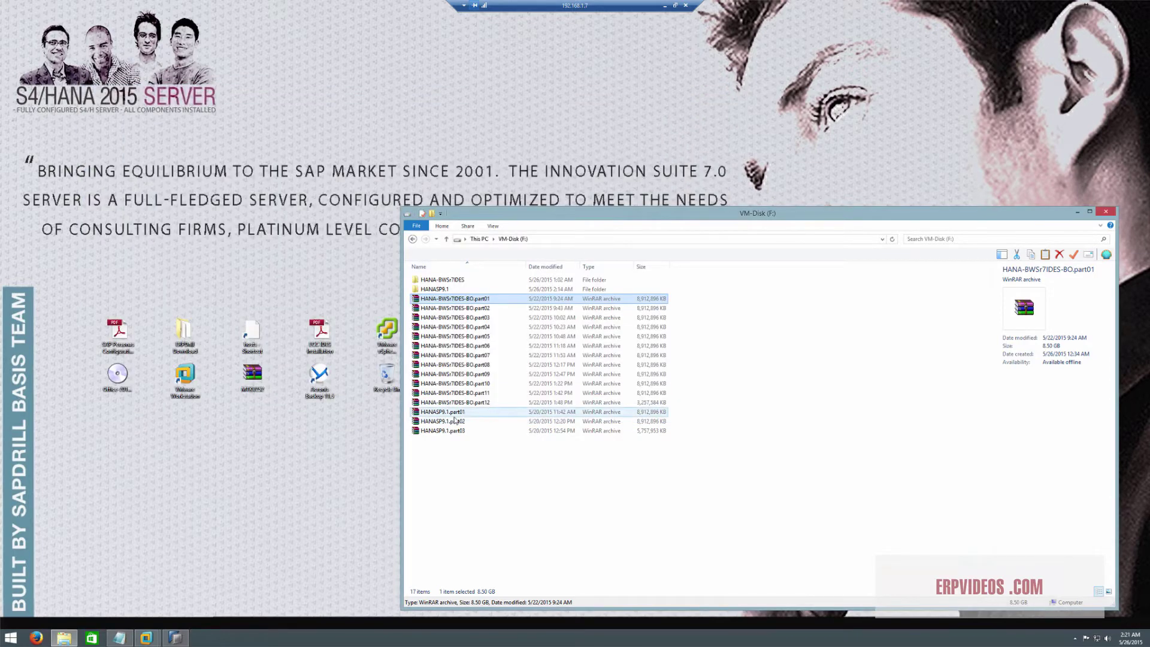
# Select HANASP9.1.part01 and the HANASP9.1 folder items, then clear the selection
pyautogui.click(456, 413)
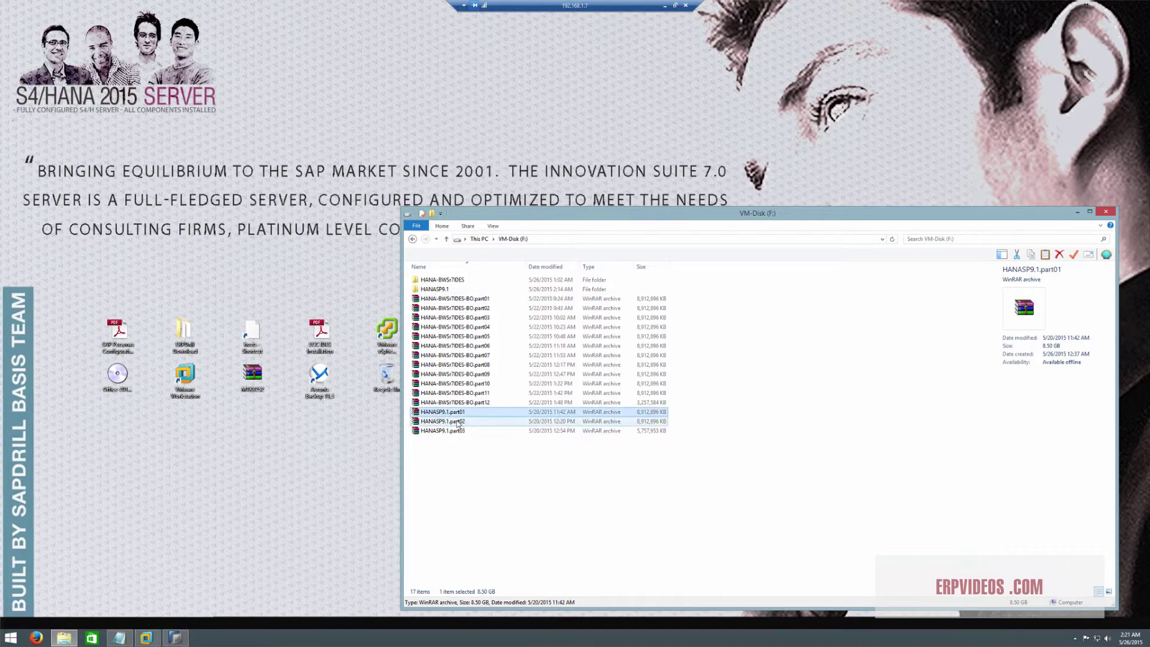
pyautogui.click(511, 486)
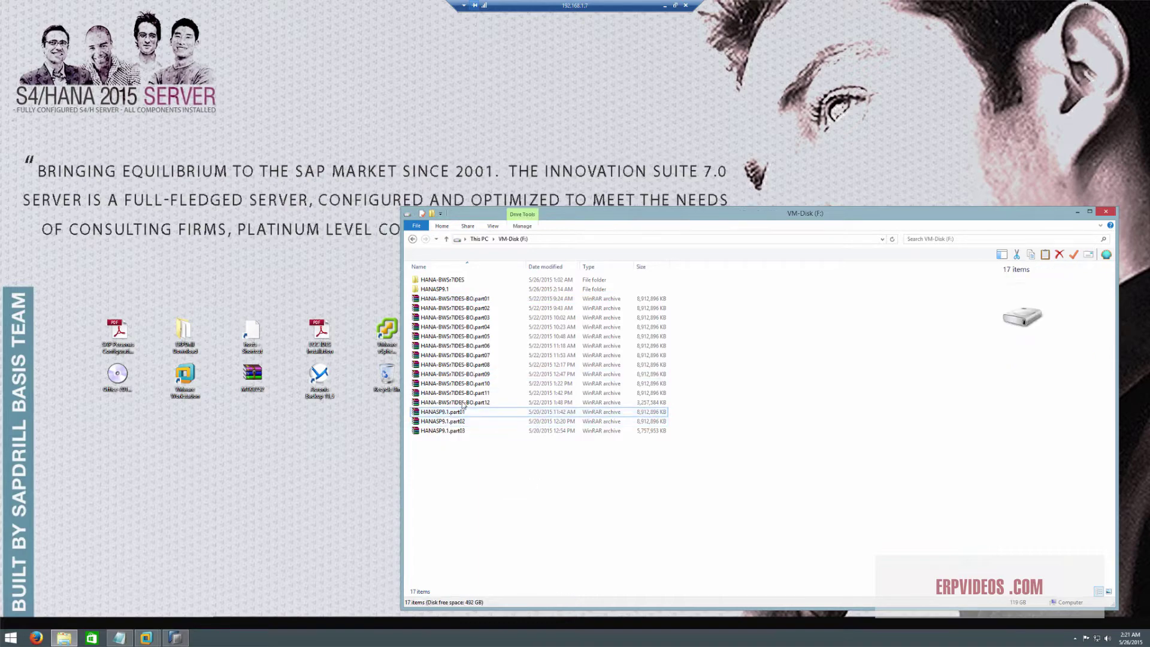
pyautogui.keyDown('shift'); pyautogui.click(447, 285); pyautogui.keyUp('shift')
pyautogui.click(477, 492)
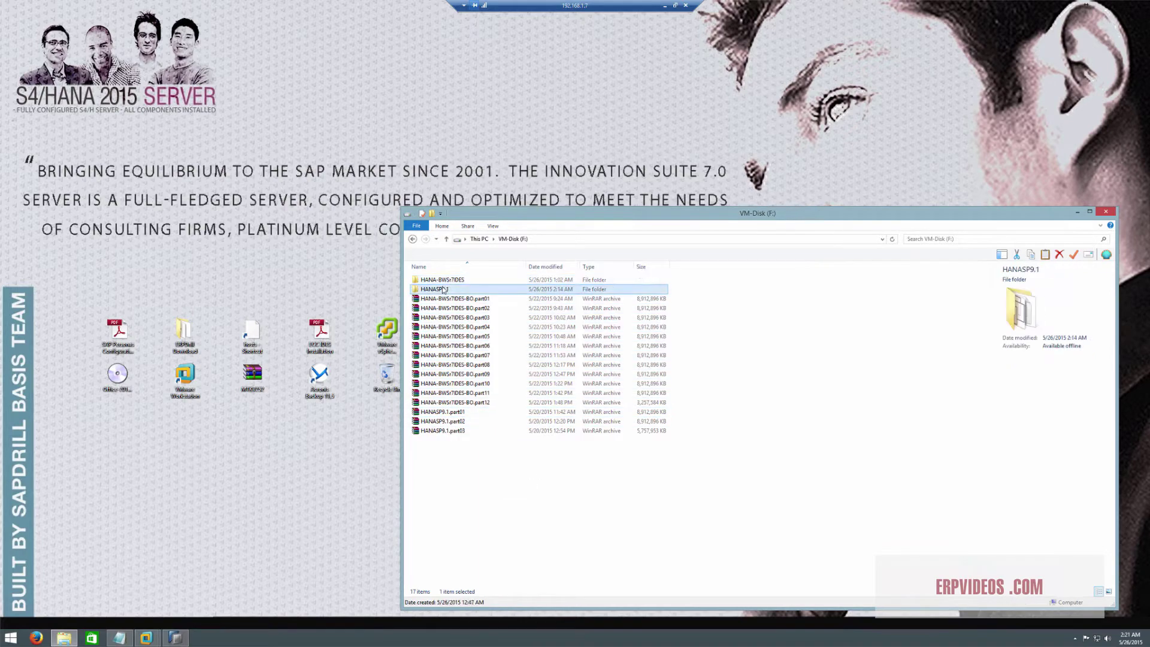
pyautogui.rightClick(478, 491)
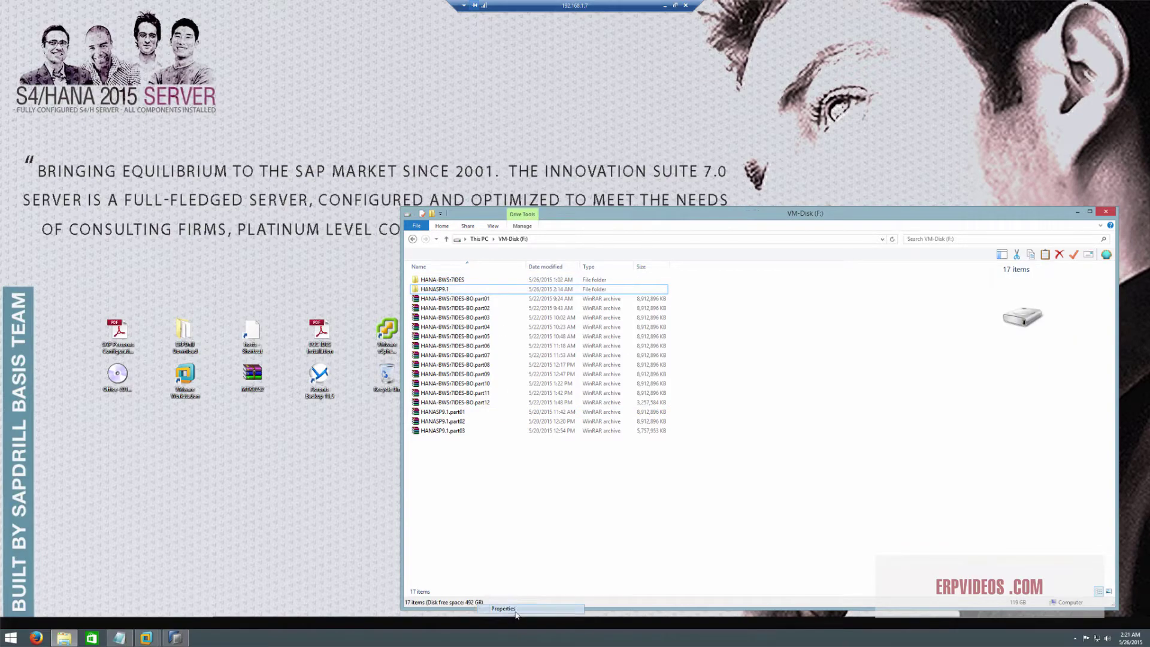
pyautogui.click(515, 611)
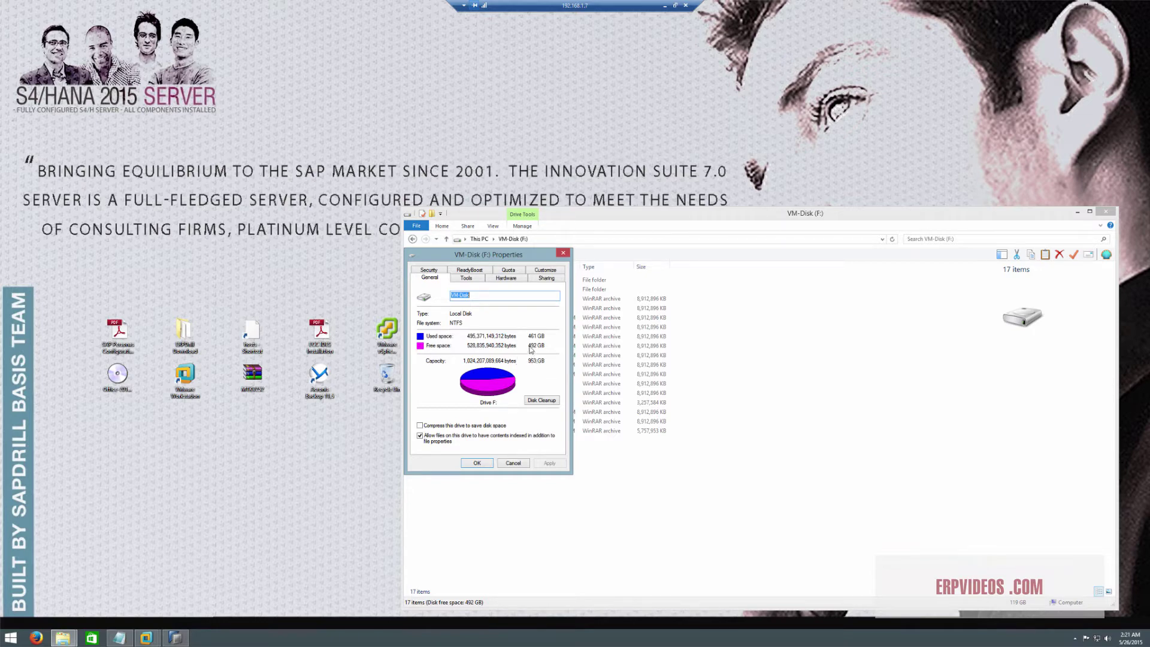
pyautogui.click(513, 463)
pyautogui.keyDown('shift'); pyautogui.click(451, 290); pyautogui.keyUp('shift')
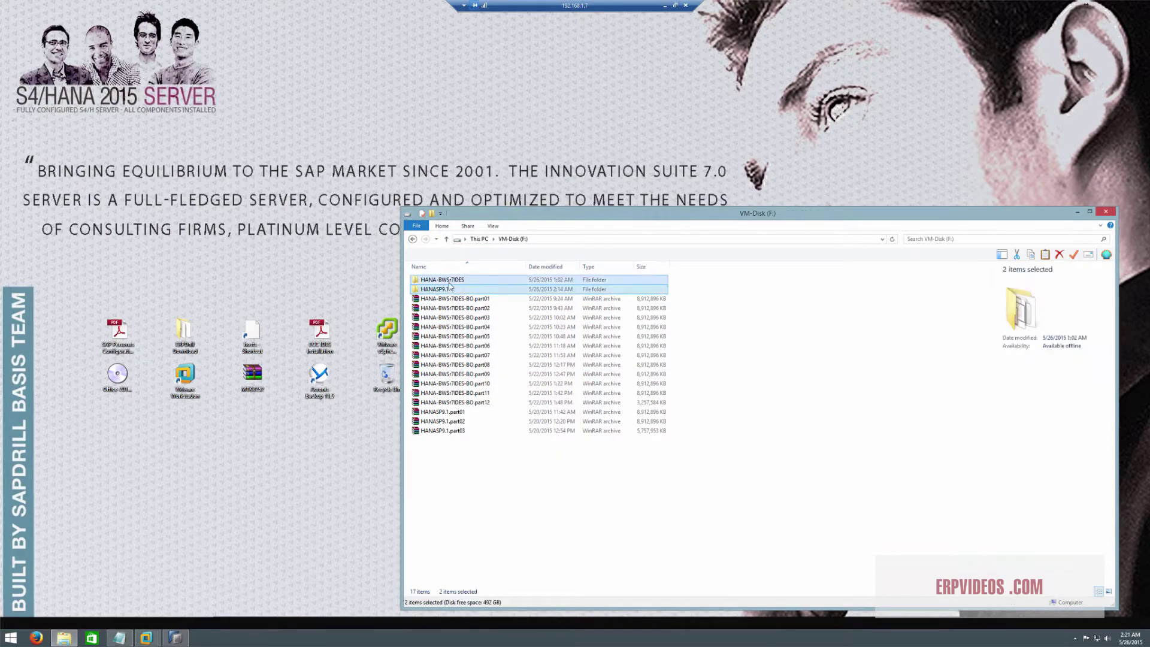
pyautogui.rightClick(450, 288)
pyautogui.click(500, 472)
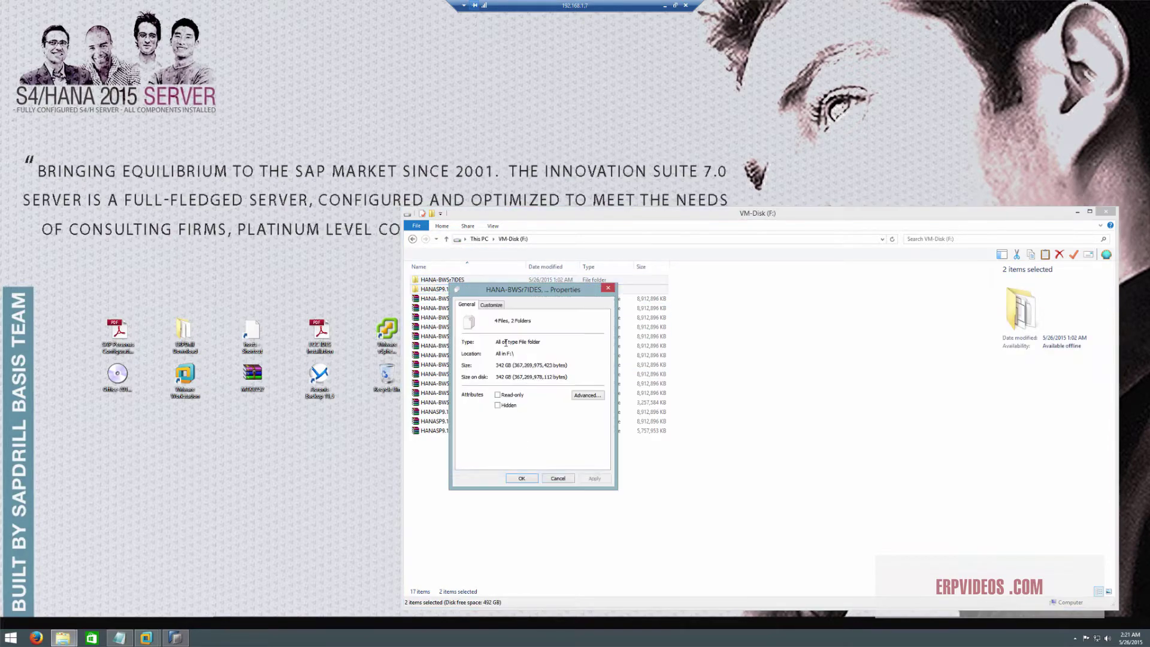
pyautogui.click(555, 478)
pyautogui.click(663, 537)
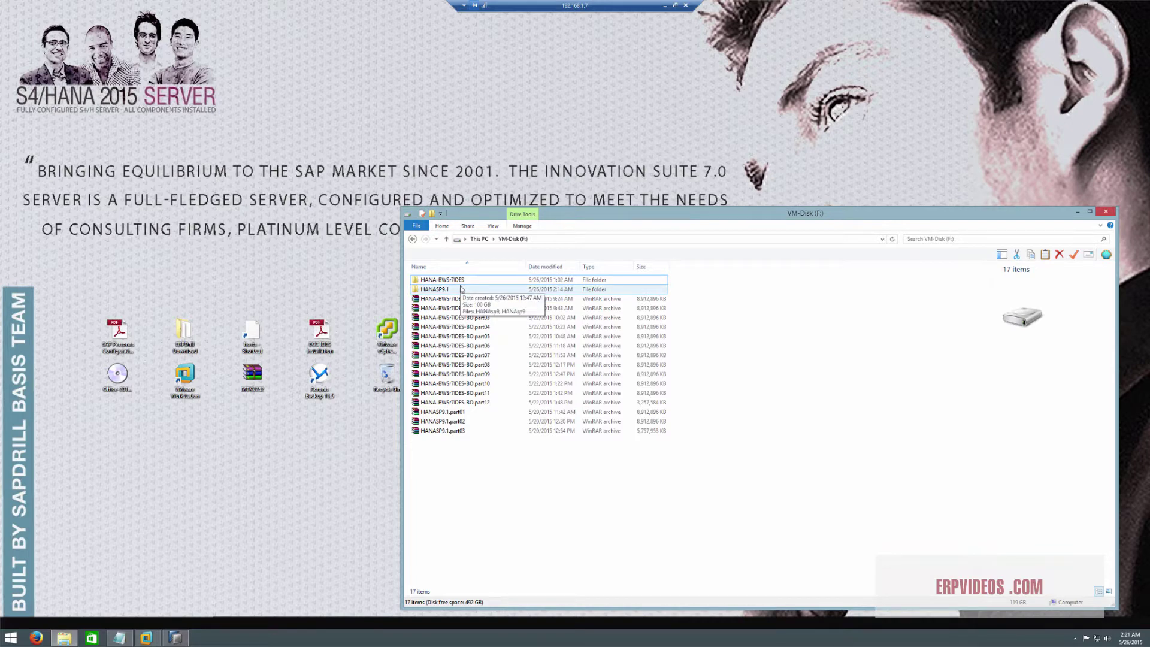
pyautogui.click(462, 289)
pyautogui.click(654, 571)
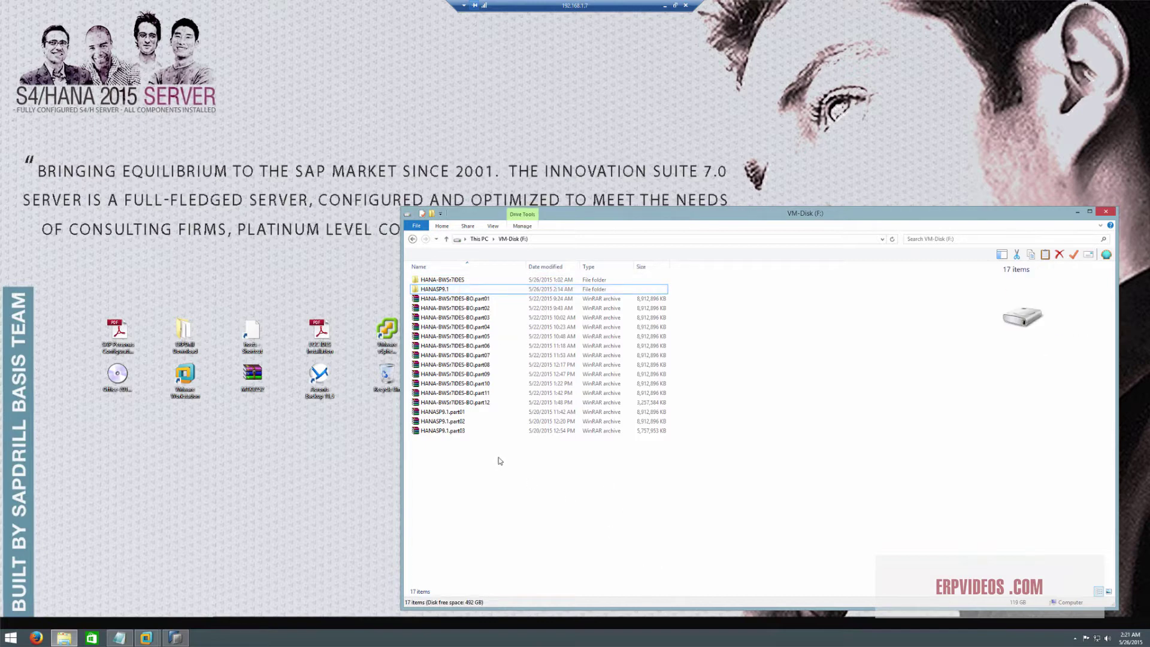
pyautogui.click(438, 291)
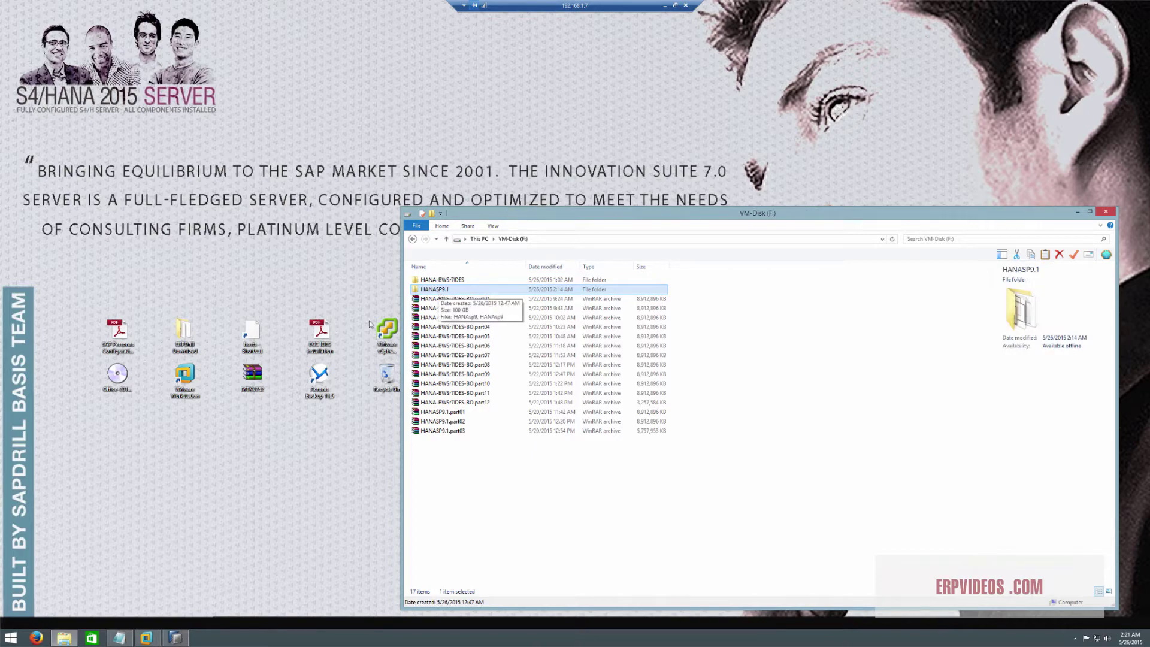
pyautogui.click(163, 467)
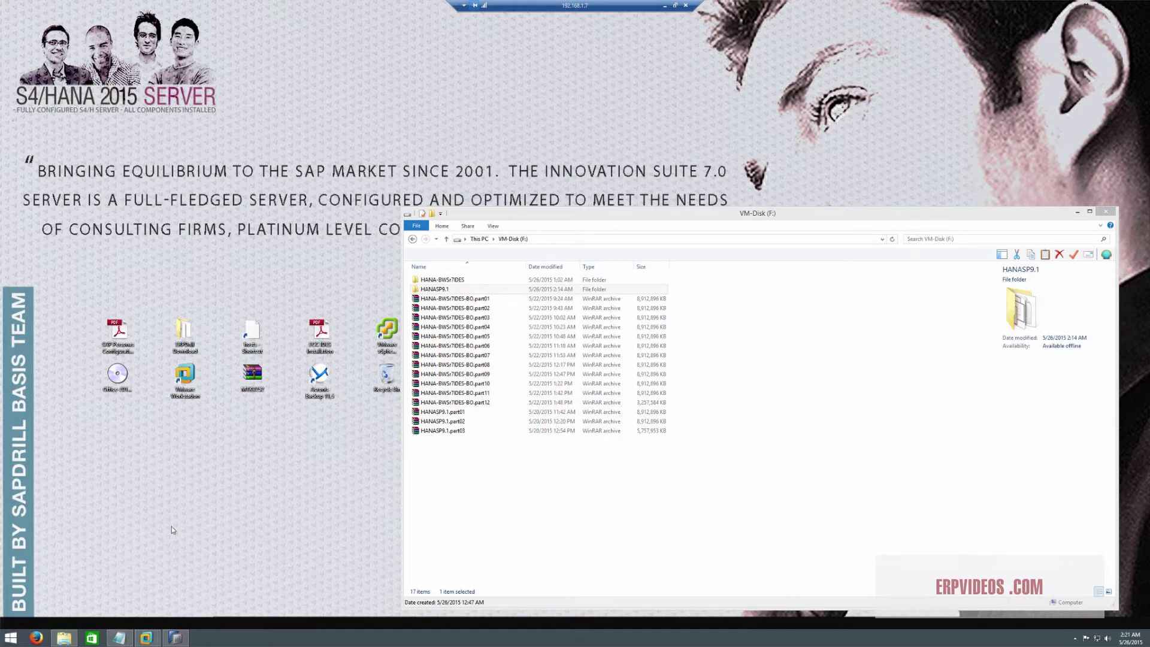
pyautogui.click(11, 637)
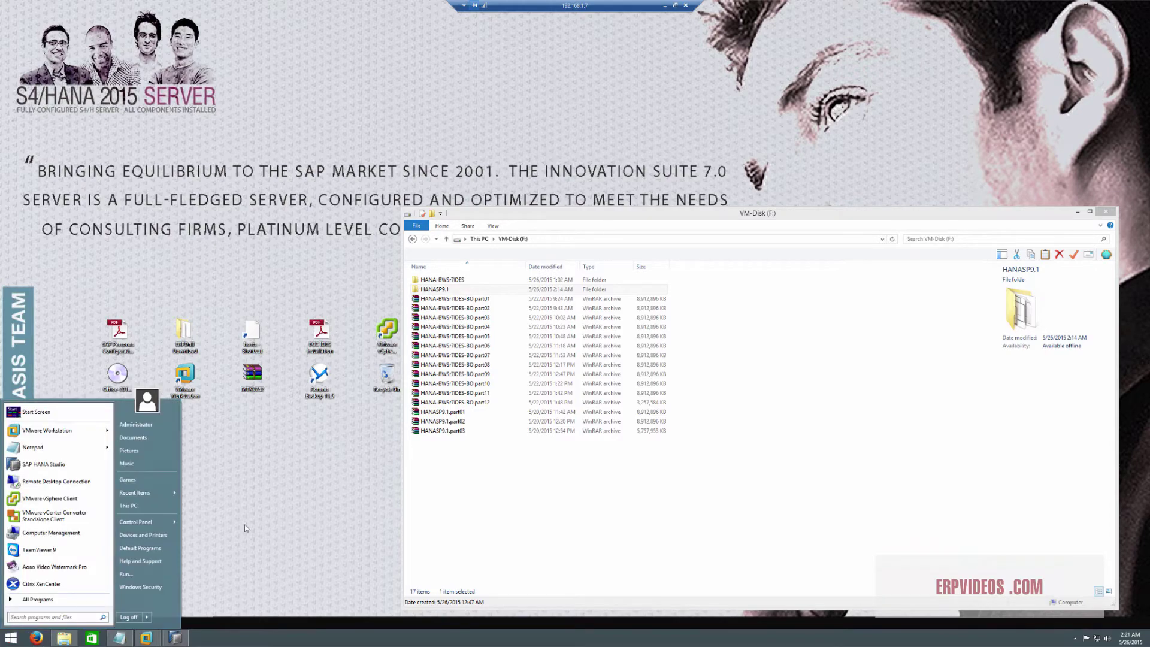
pyautogui.click(264, 632)
pyautogui.rightClick(264, 632)
pyautogui.click(279, 604)
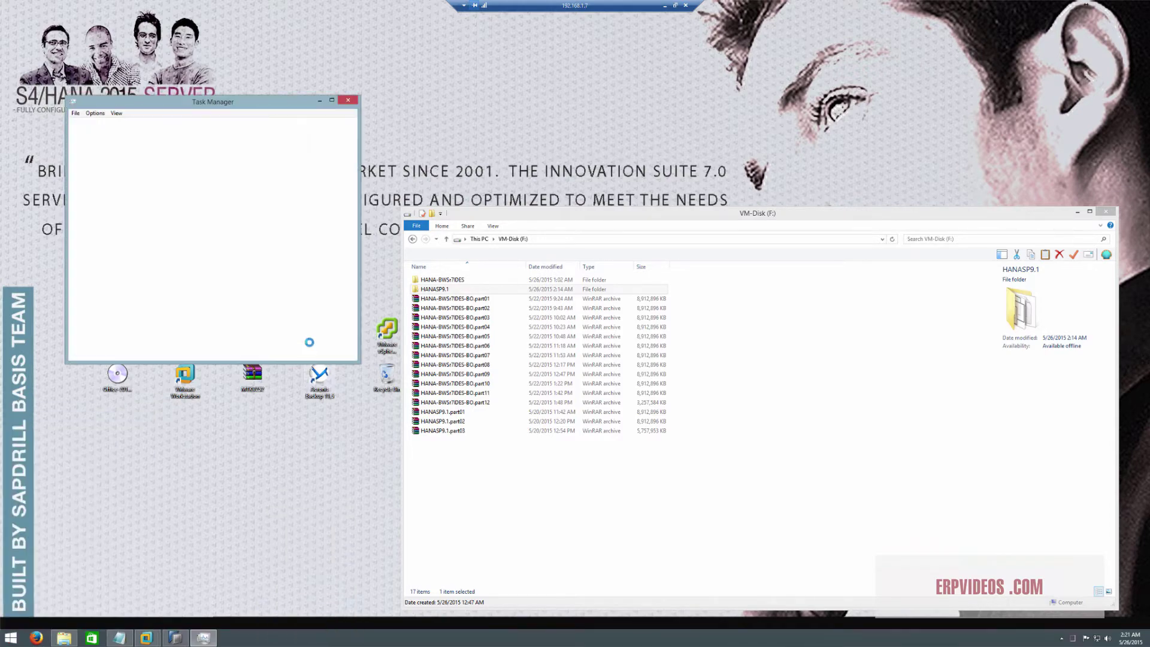
pyautogui.click(115, 124)
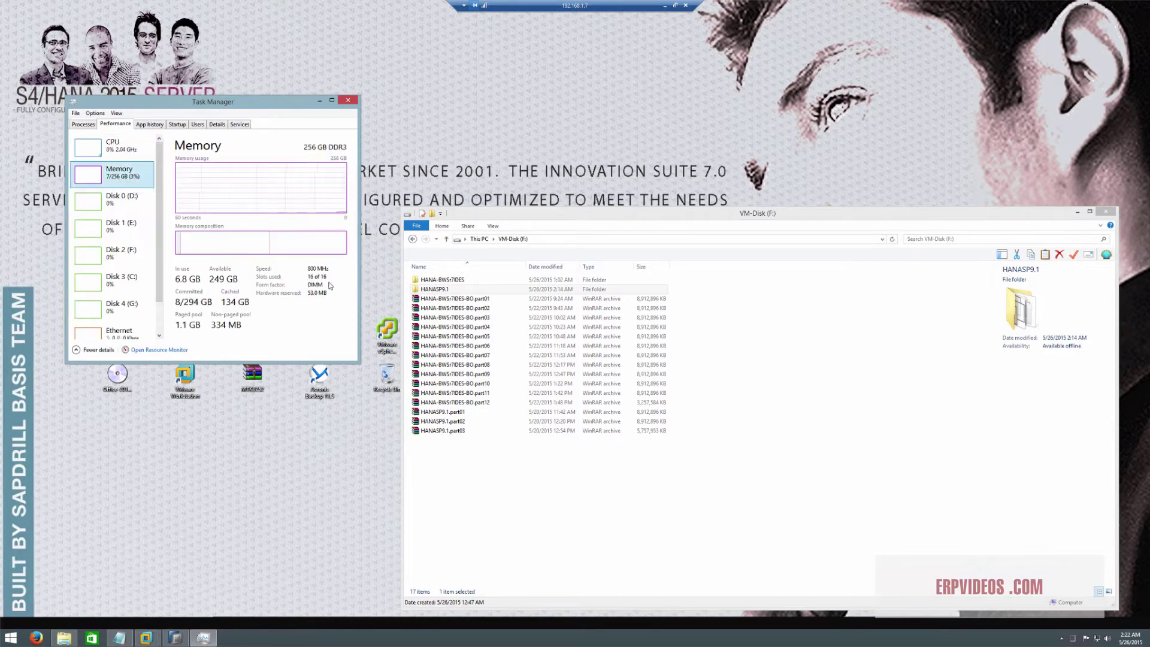
pyautogui.click(113, 146)
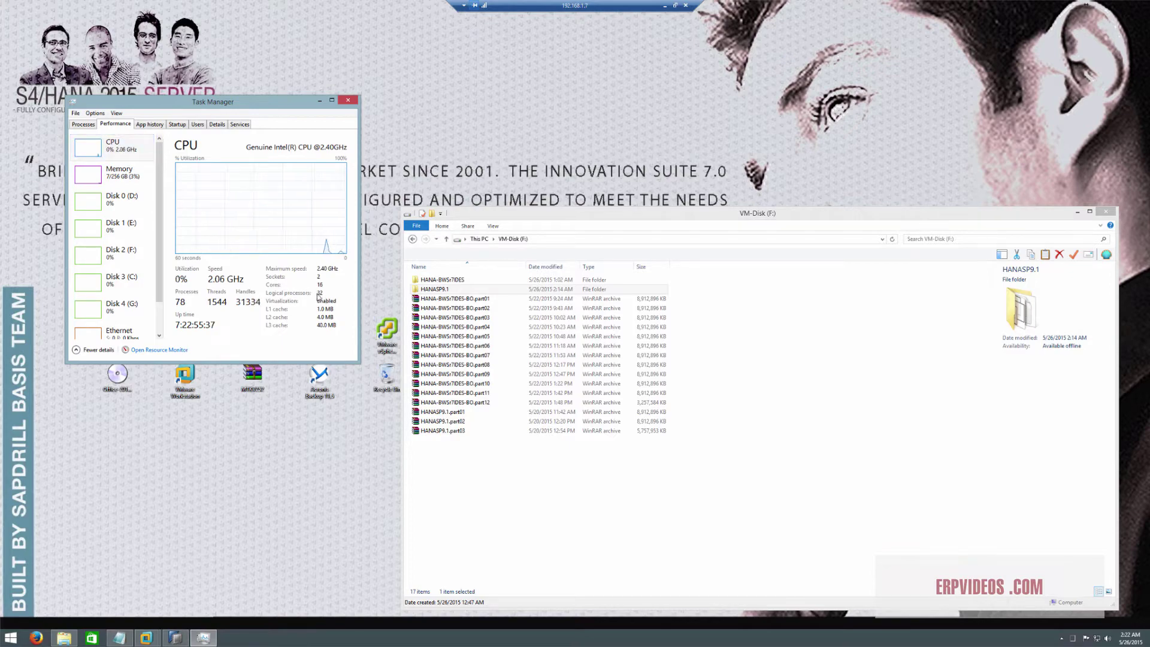
pyautogui.click(113, 174)
pyautogui.click(347, 100)
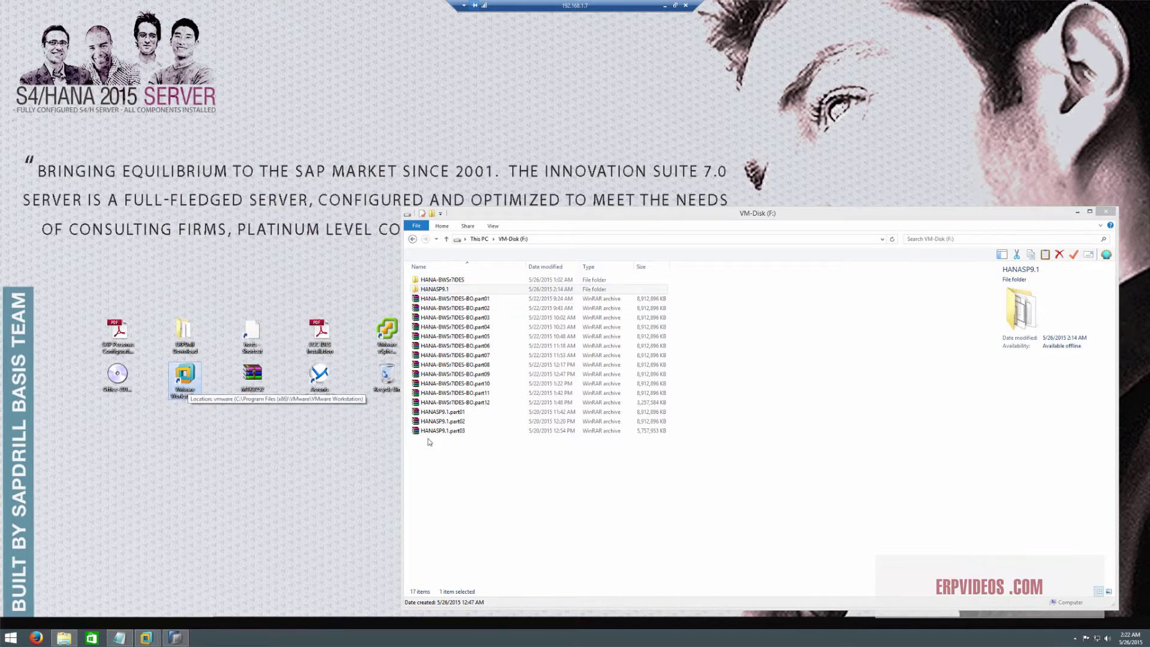
pyautogui.click(489, 457)
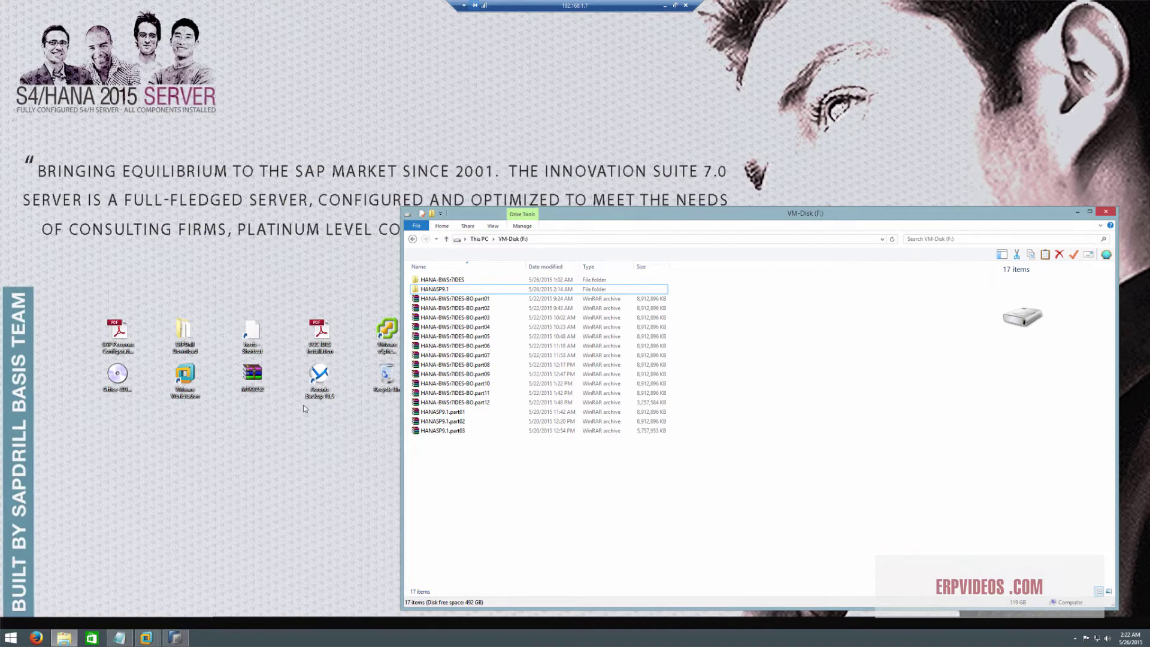
pyautogui.click(320, 381)
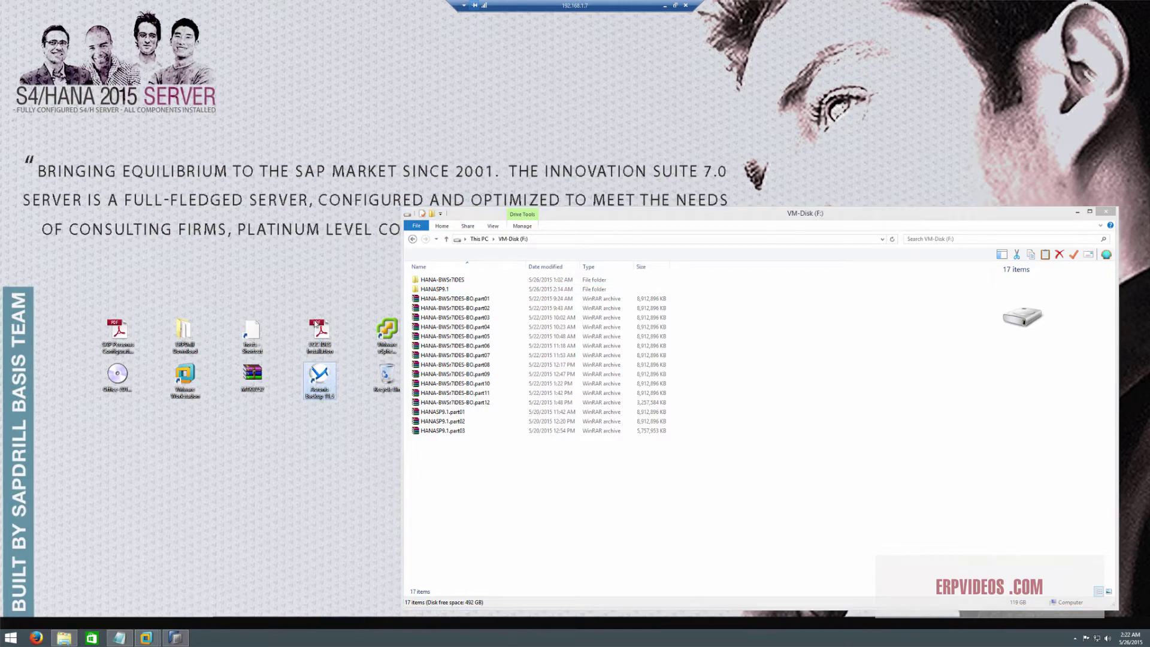
pyautogui.click(78, 109)
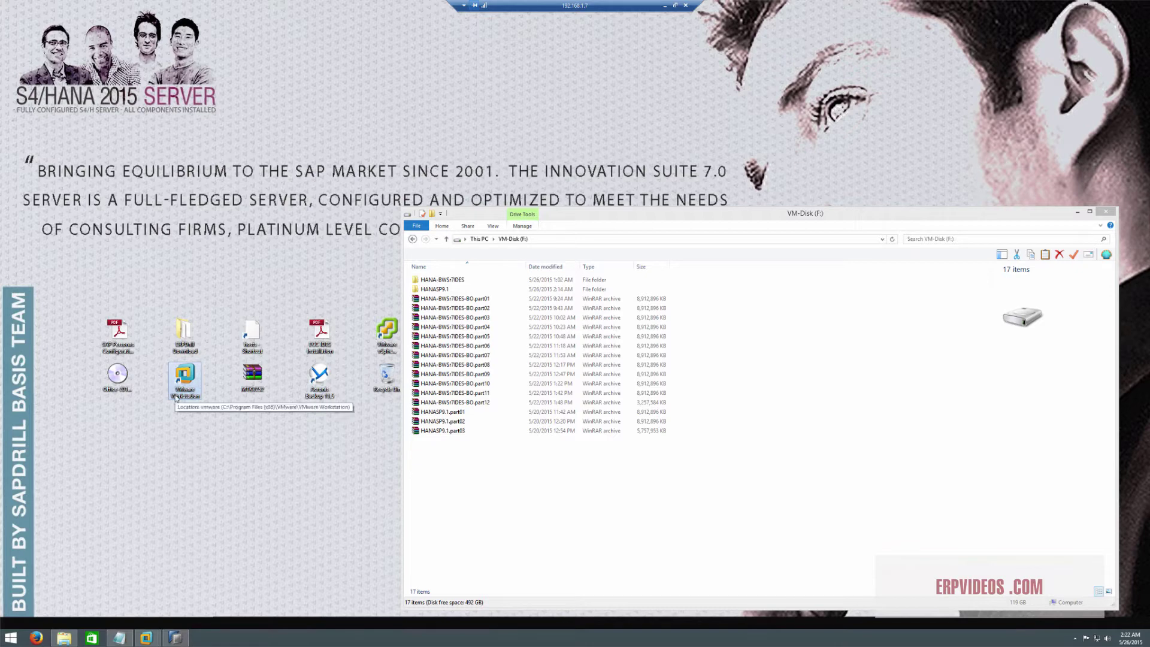
# Launch VMware Workstation, close the extra empty window, and restore the one holding both VMs
pyautogui.doubleClick(195, 380)
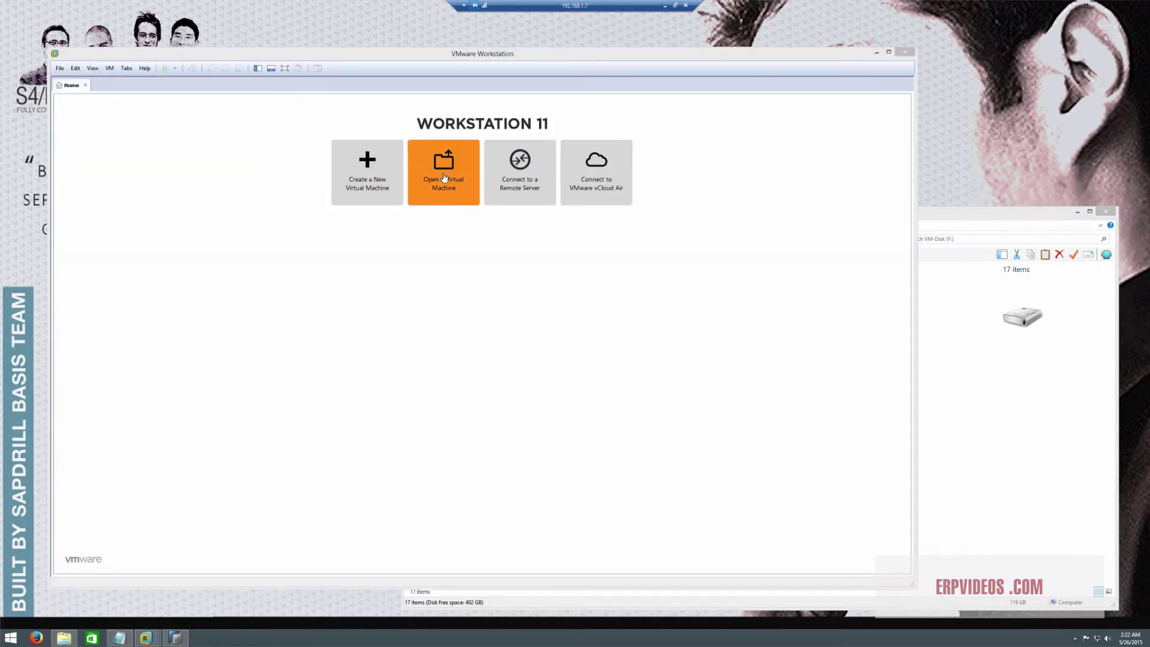
pyautogui.click(444, 178)
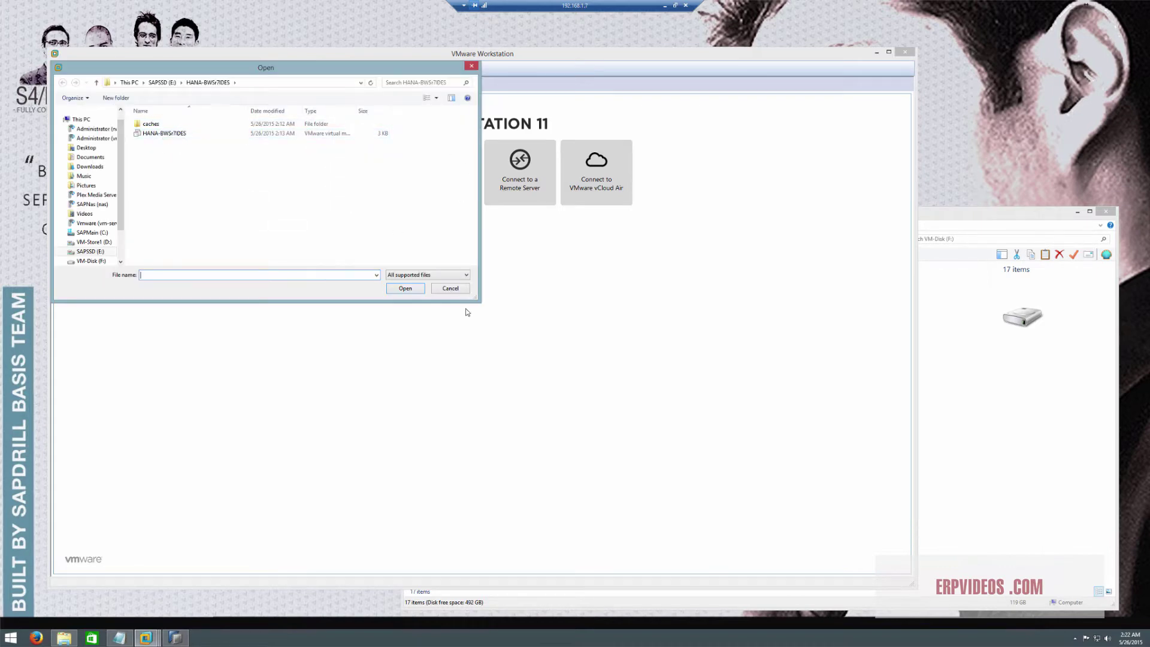
pyautogui.click(449, 289)
pyautogui.click(906, 52)
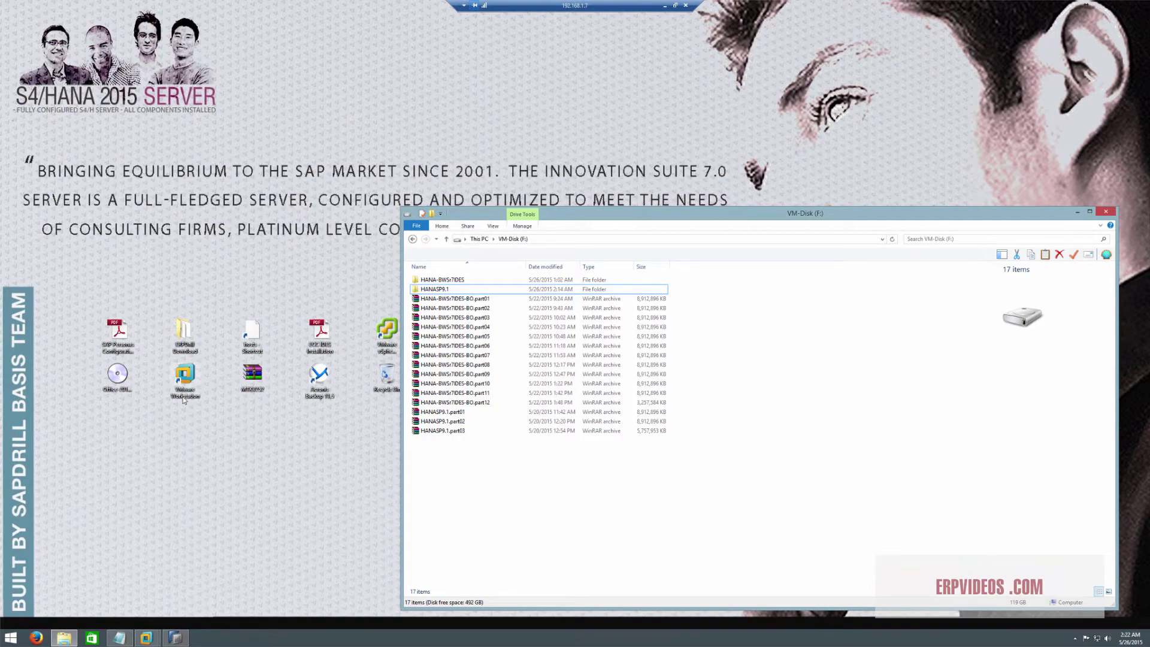
pyautogui.click(146, 637)
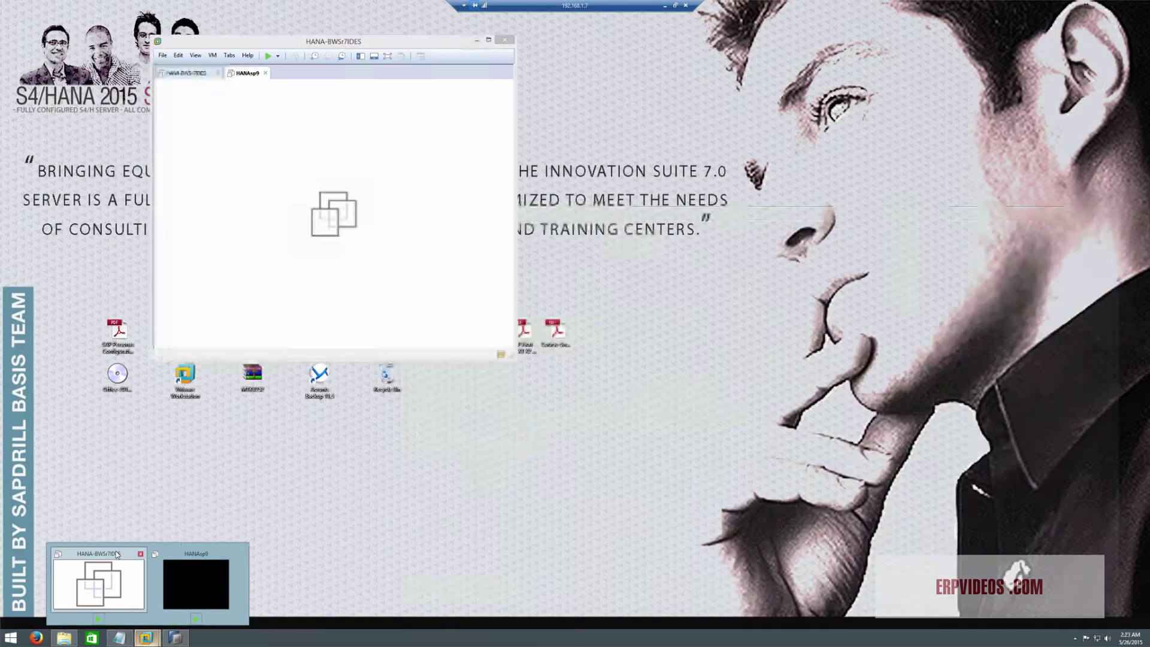
pyautogui.click(117, 551)
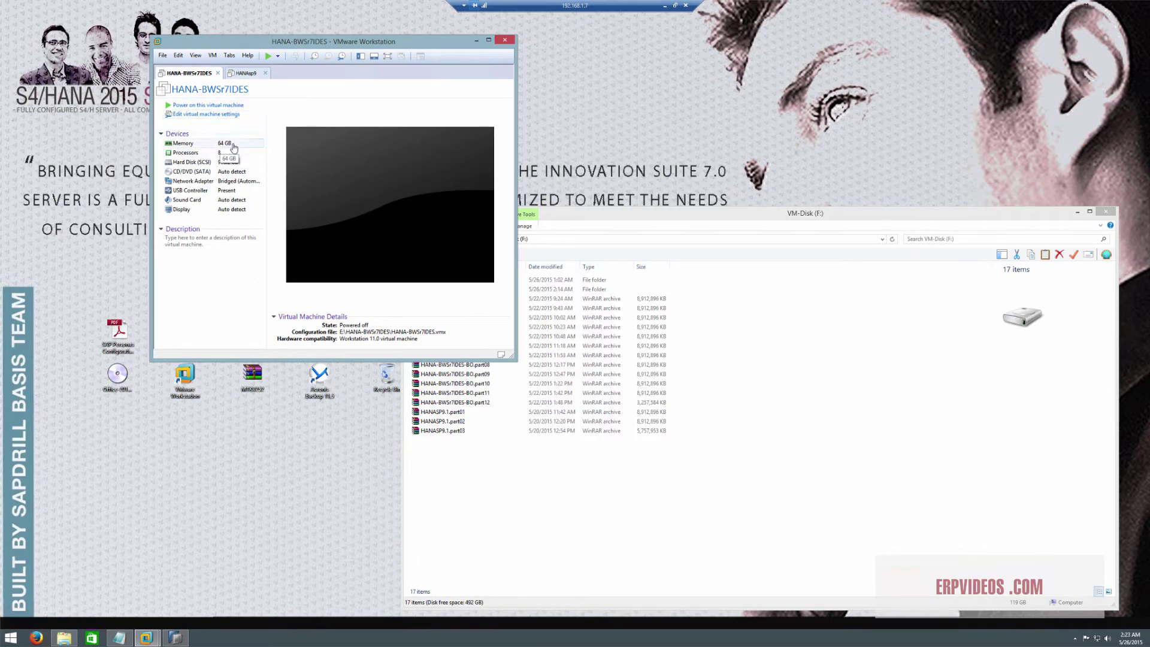
# With the HANAsp9 tab selected, open Edit > Preferences on the Memory category
pyautogui.click(247, 73)
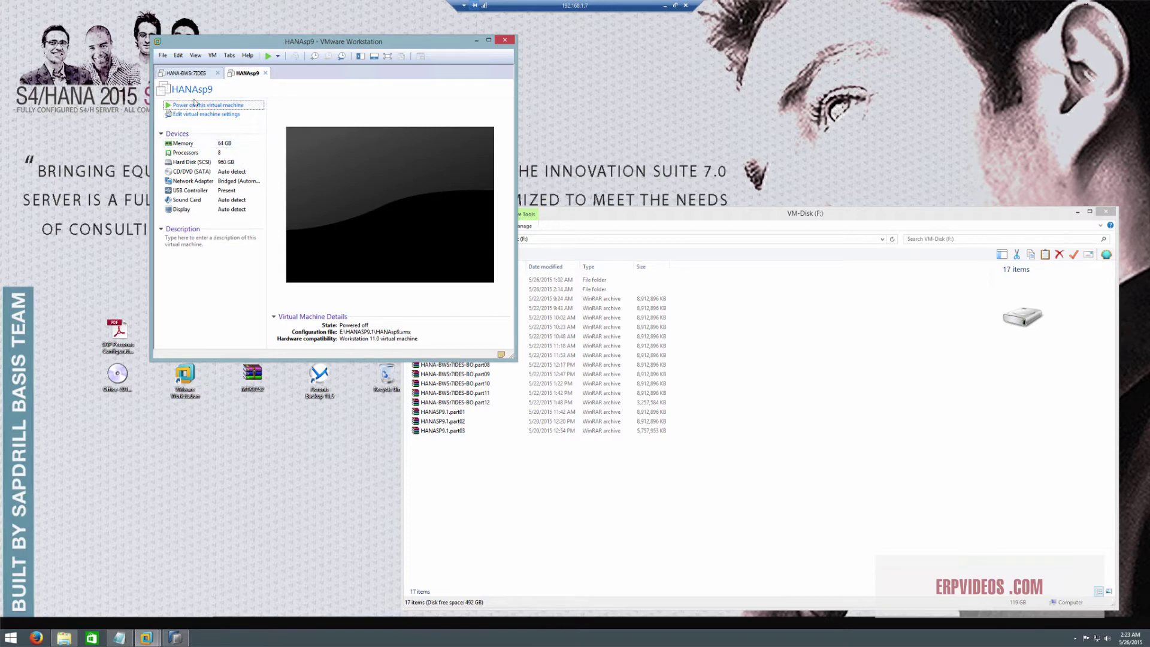
pyautogui.click(185, 73)
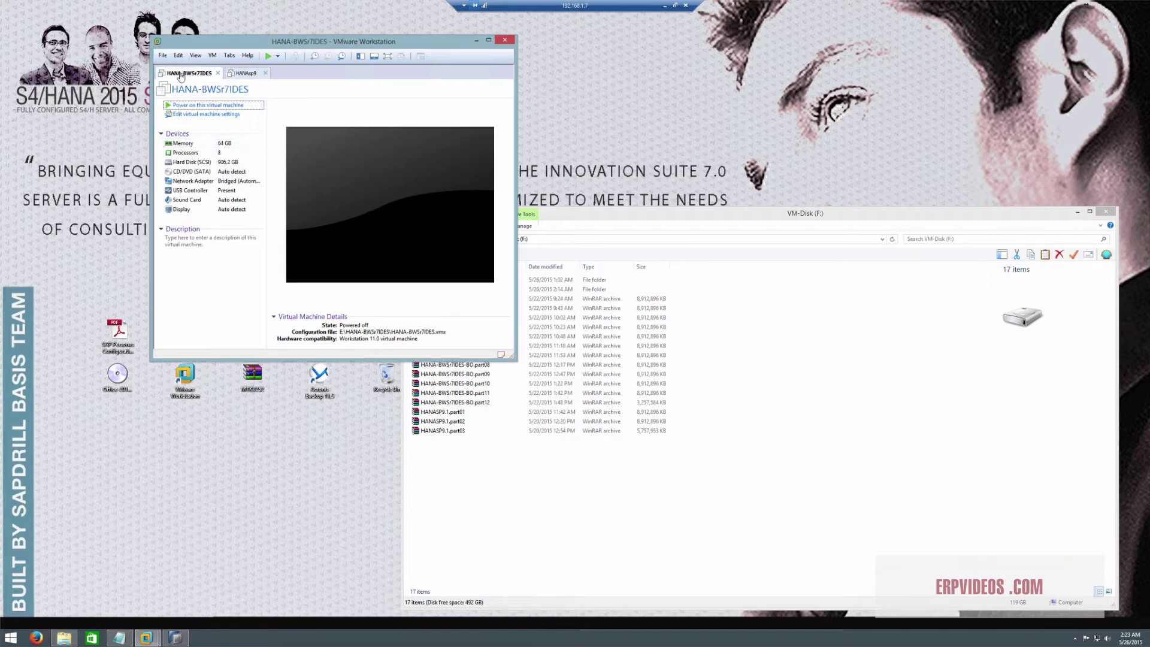
pyautogui.click(236, 74)
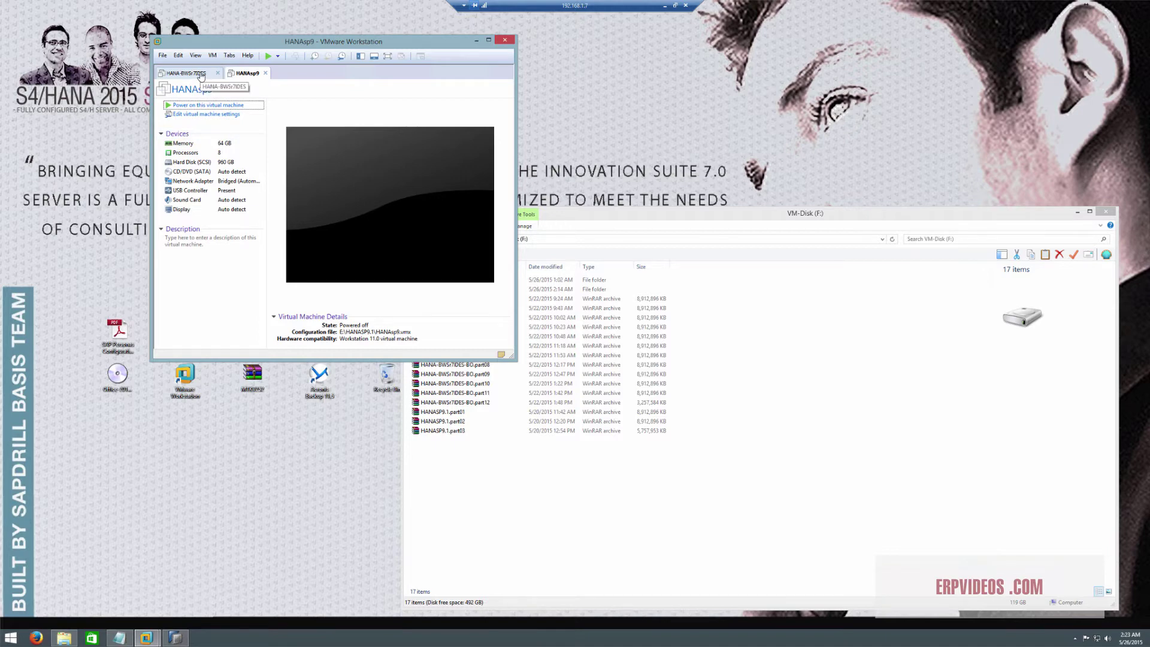
pyautogui.click(178, 55)
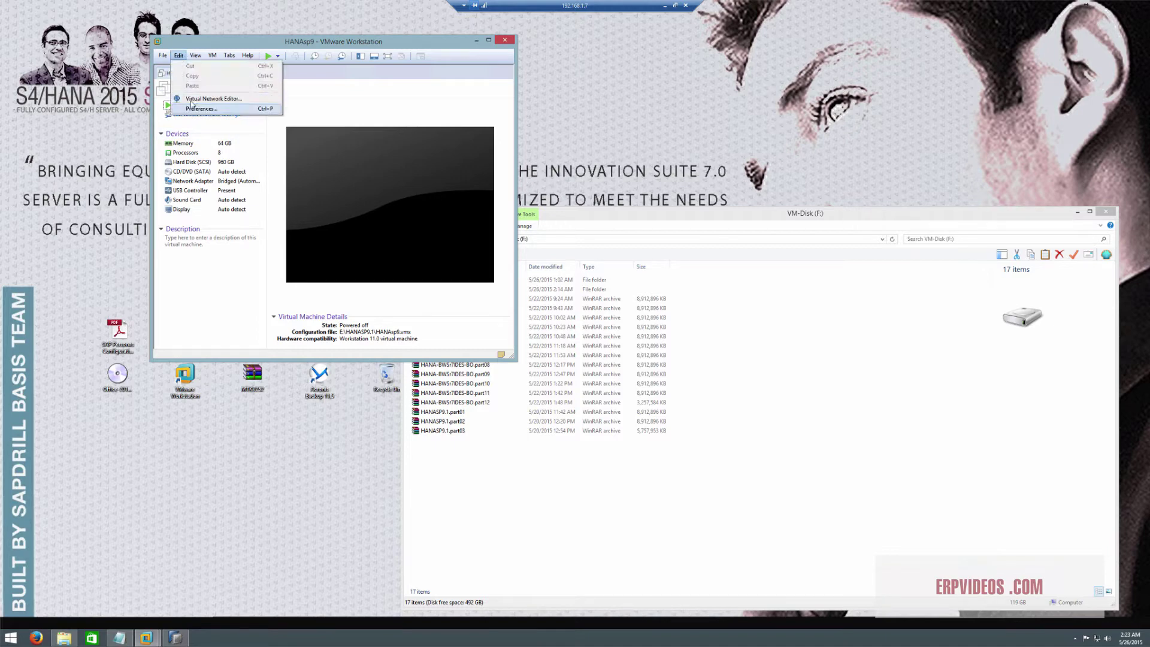
pyautogui.click(192, 109)
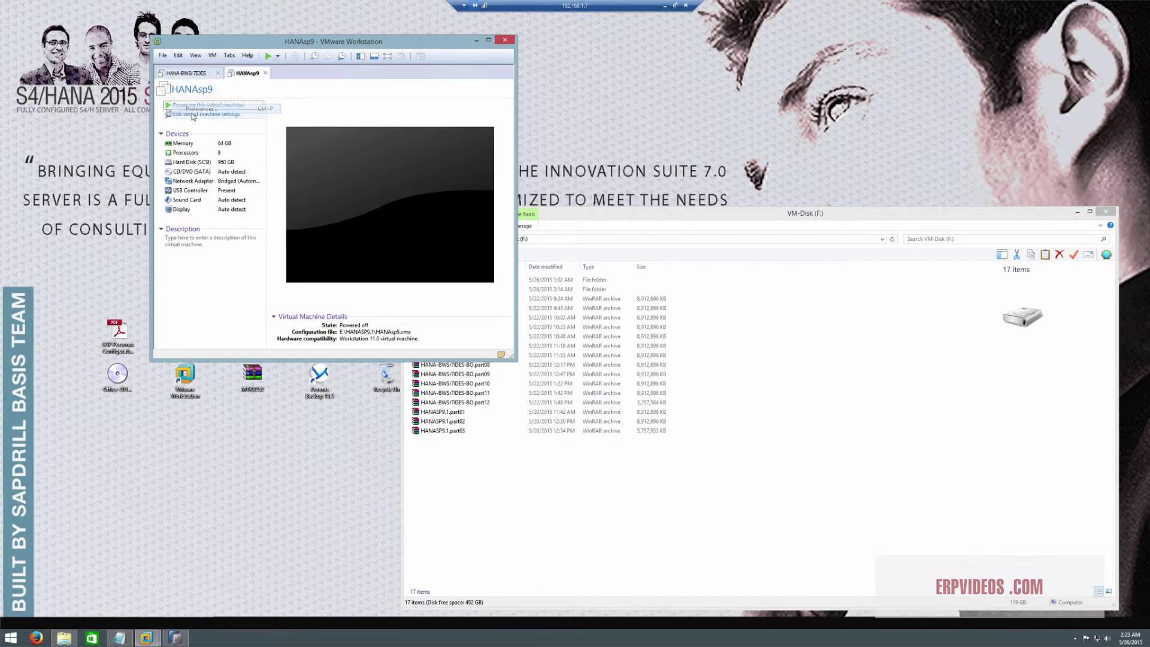
pyautogui.click(234, 173)
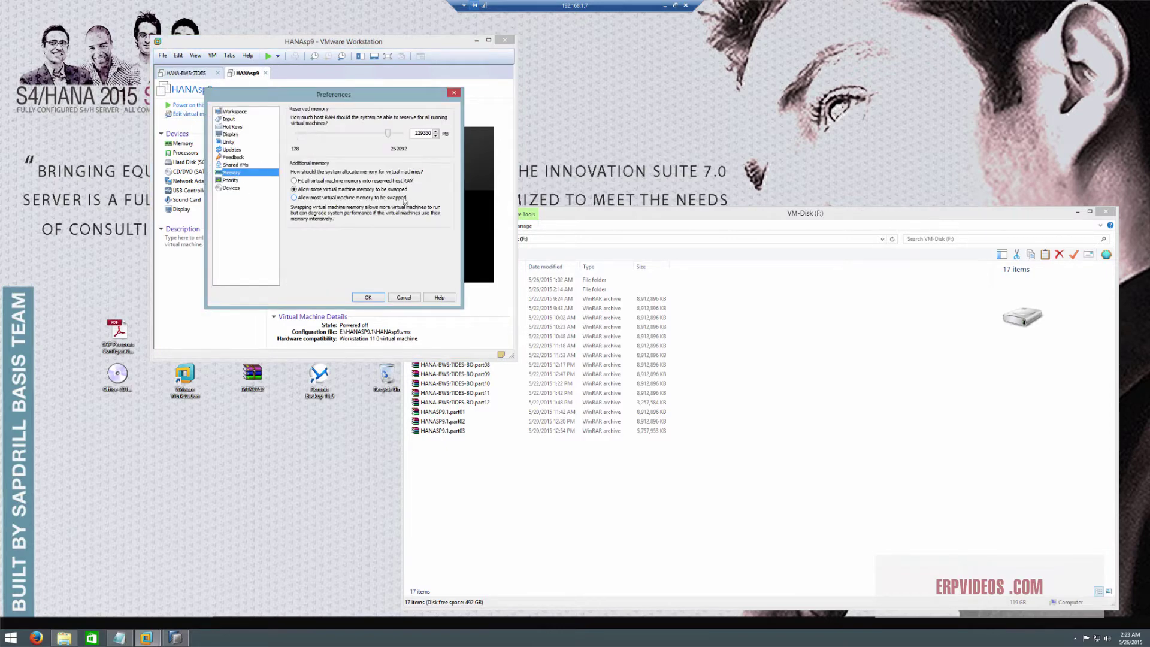
# Choose 'Allow most virtual machine memory to be swapped' after briefly checking the HANASP9.1 folder on F:
pyautogui.click(328, 198)
pyautogui.click(497, 465)
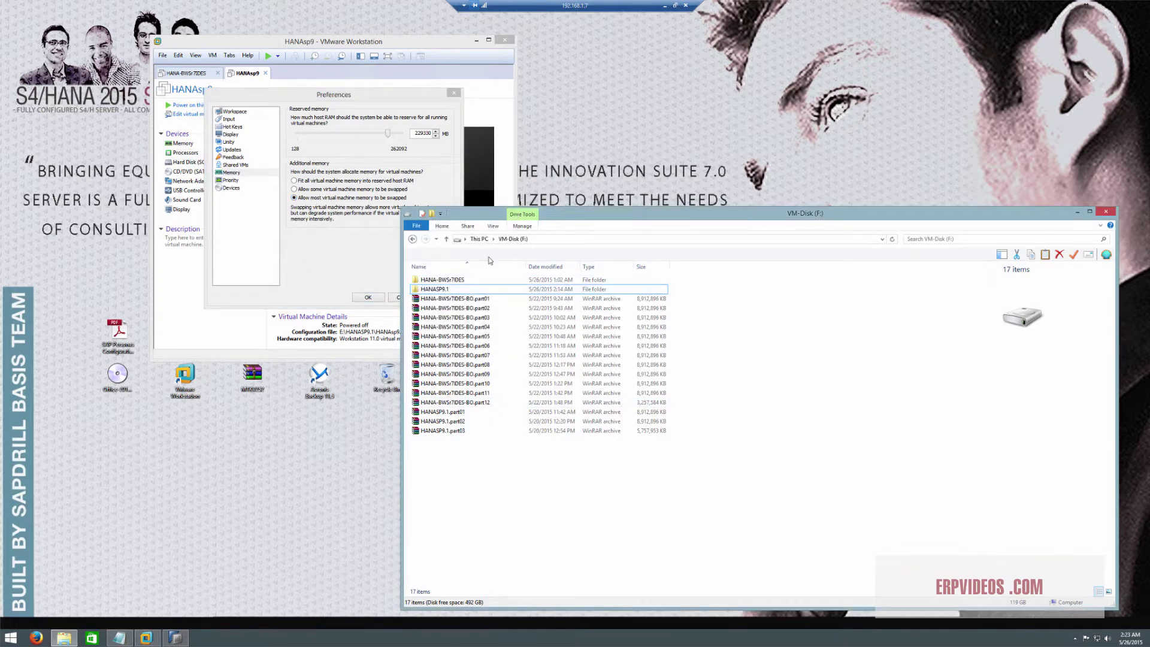
pyautogui.doubleClick(437, 290)
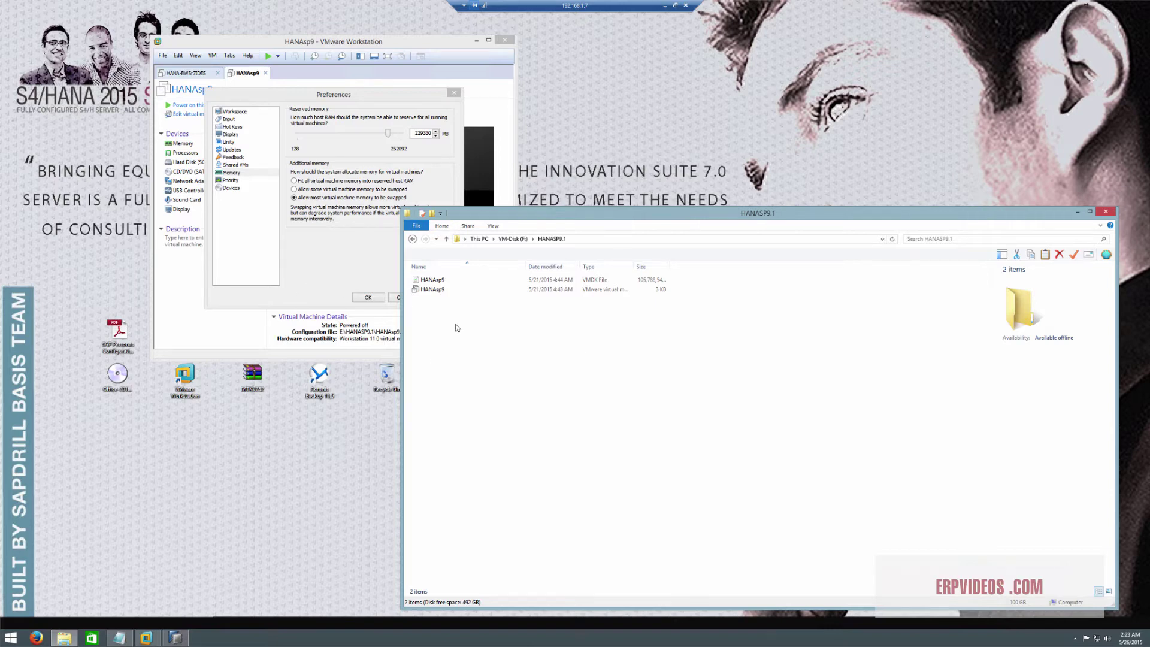
pyautogui.click(505, 239)
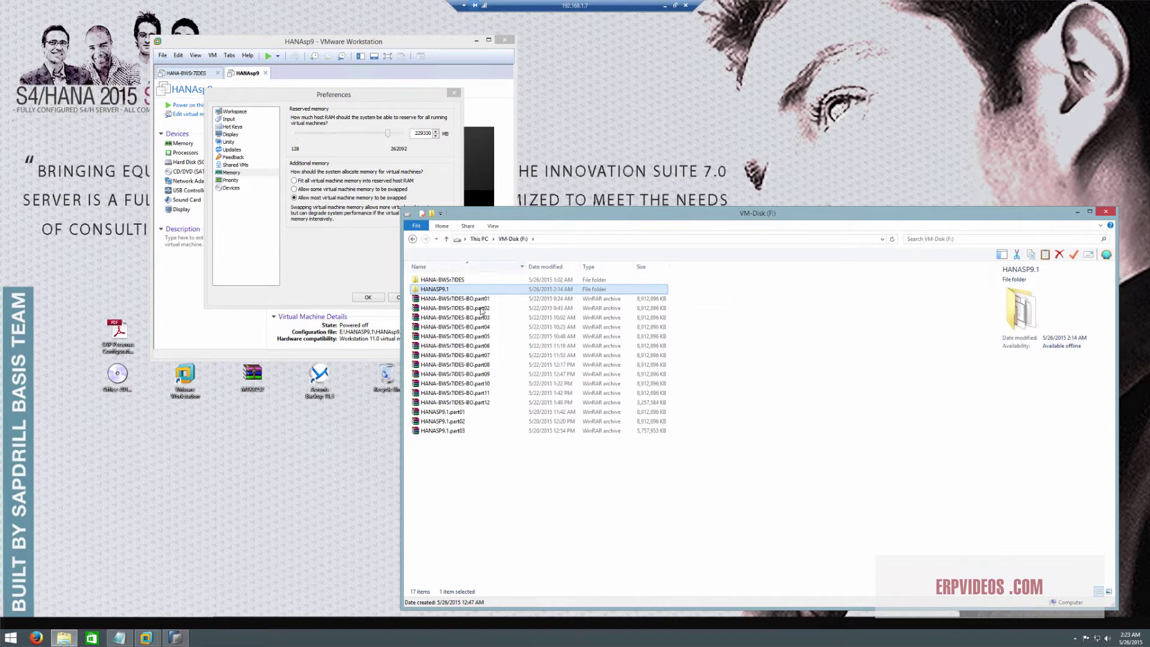
pyautogui.click(473, 447)
pyautogui.click(313, 246)
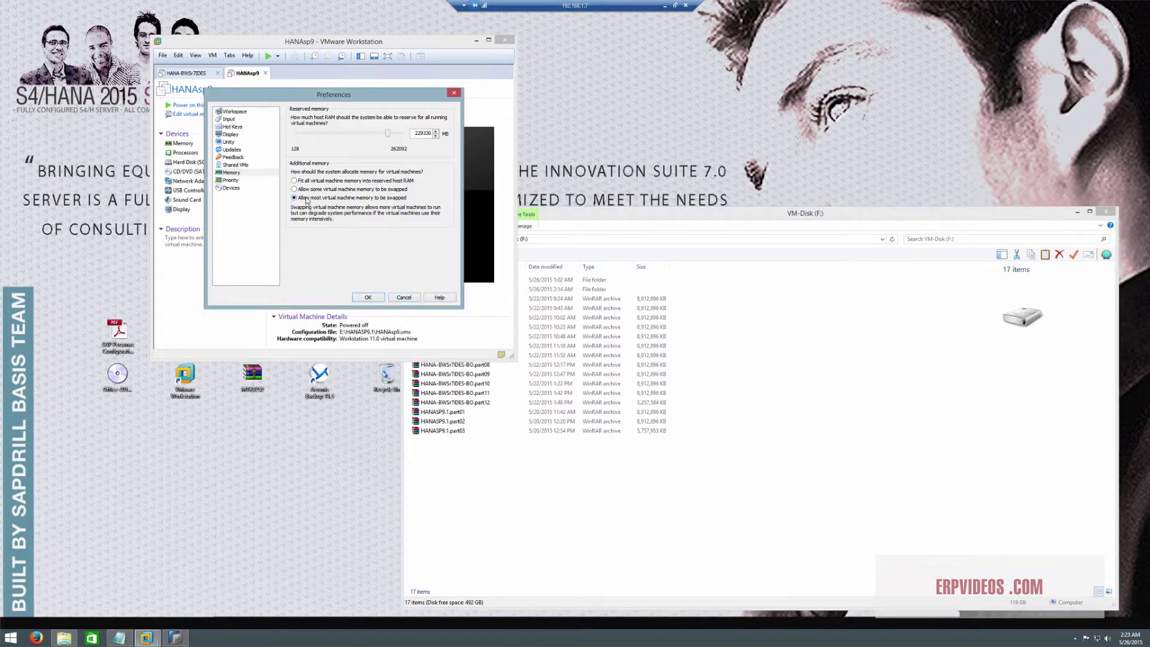
# Close Preferences and review HANAsp9's 64 GB memory in VM Settings without changing it
pyautogui.click(404, 298)
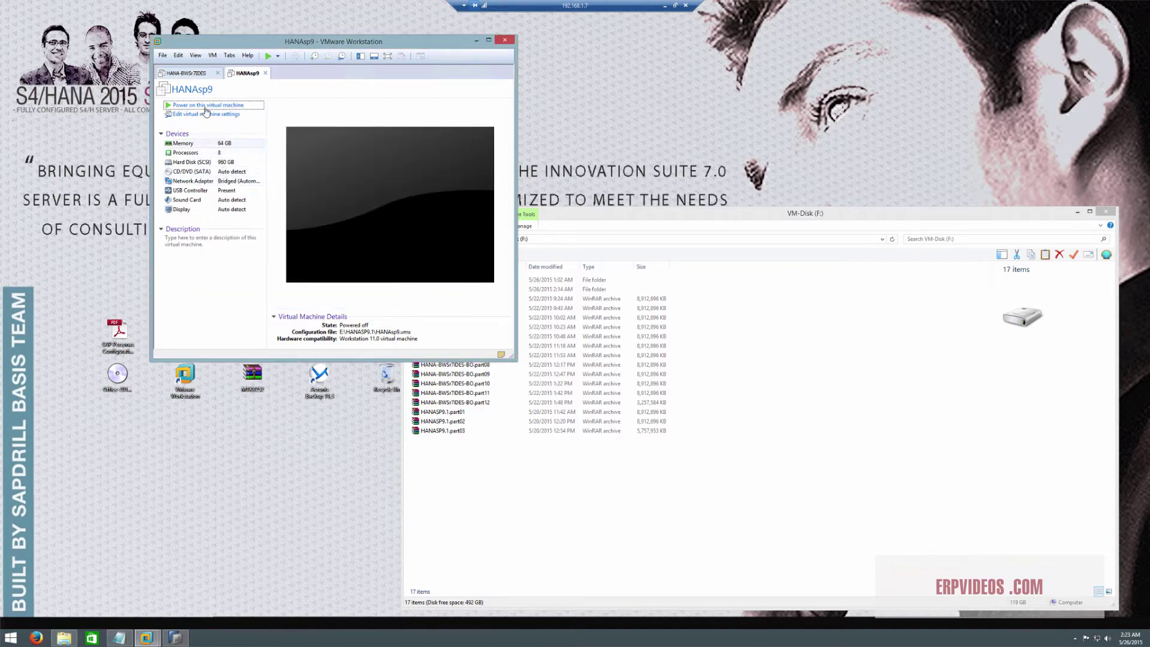
pyautogui.doubleClick(239, 150)
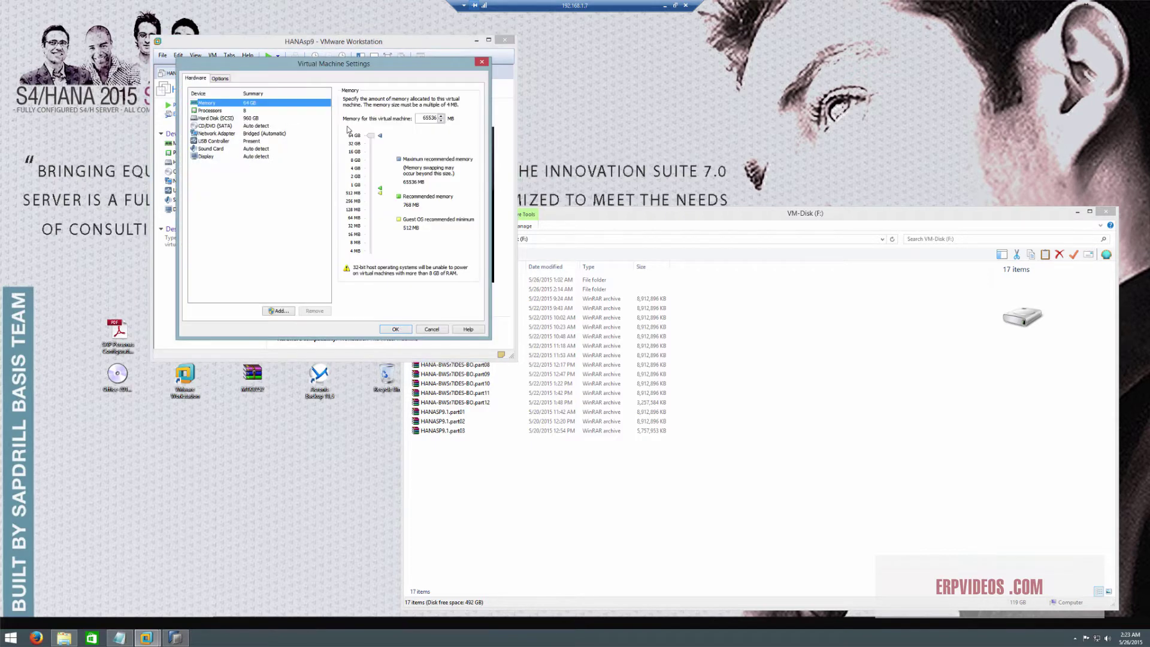
pyautogui.click(371, 137)
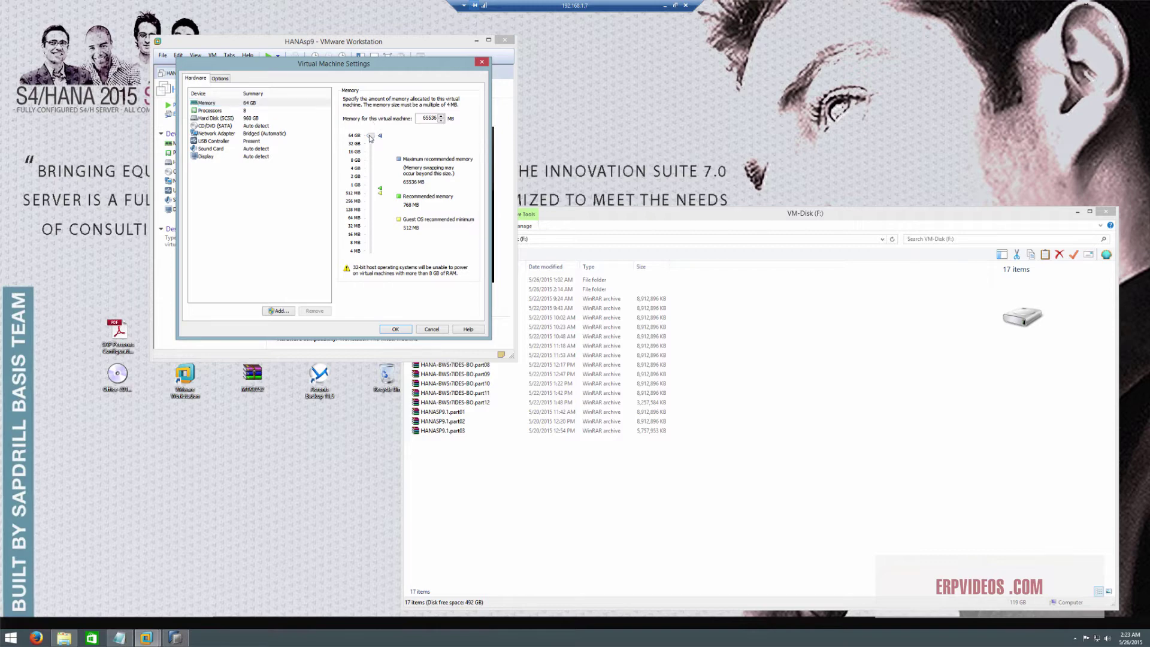
pyautogui.click(432, 330)
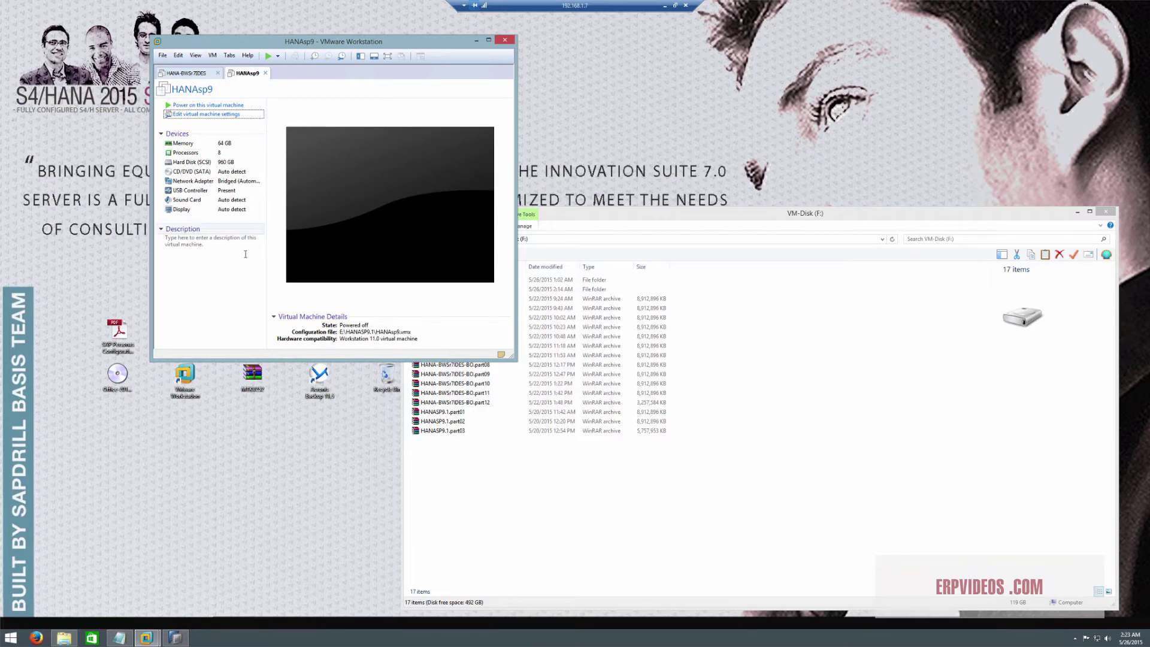
# Reopen Edit > Preferences on Memory and cancel out of it
pyautogui.click(178, 55)
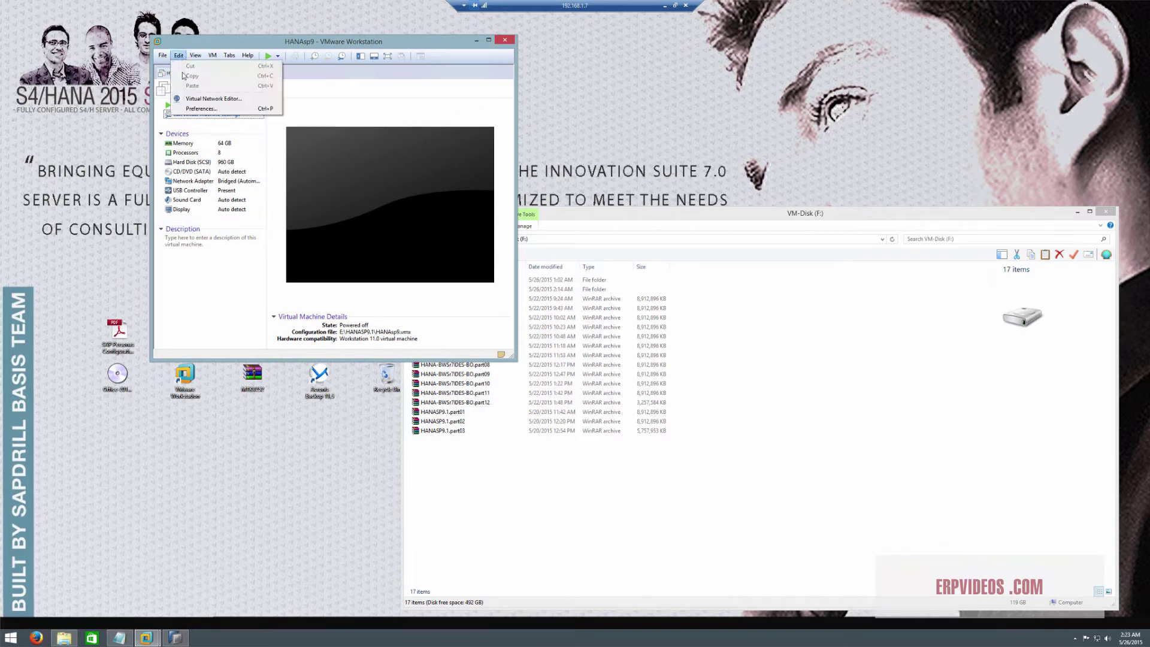
pyautogui.click(200, 108)
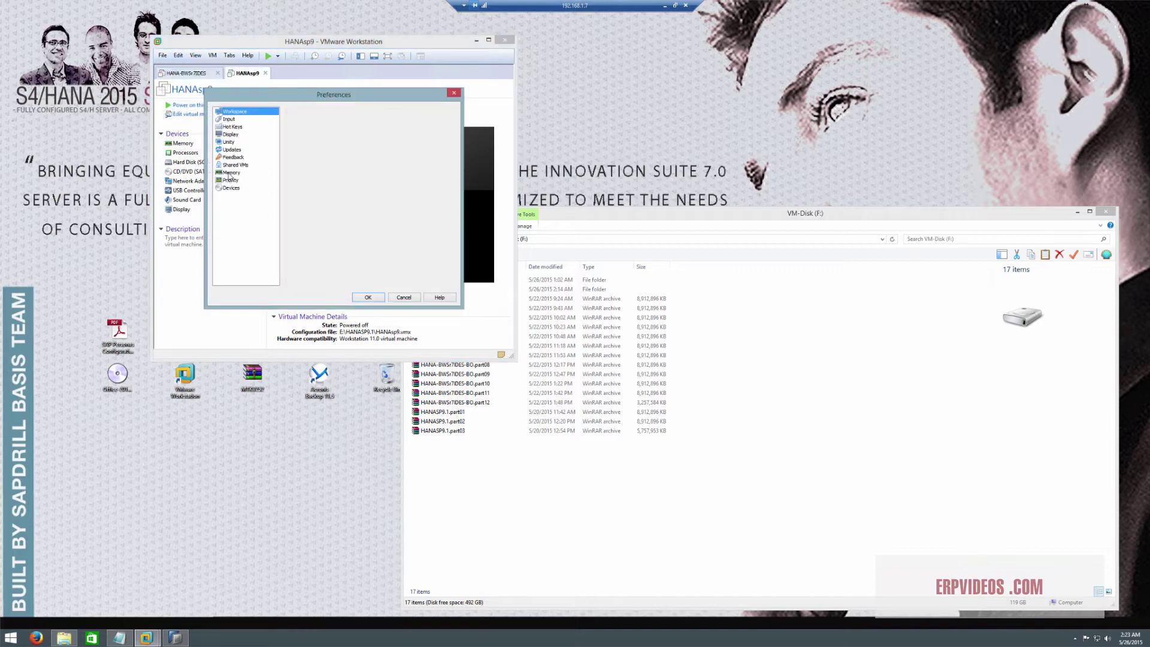
pyautogui.click(230, 172)
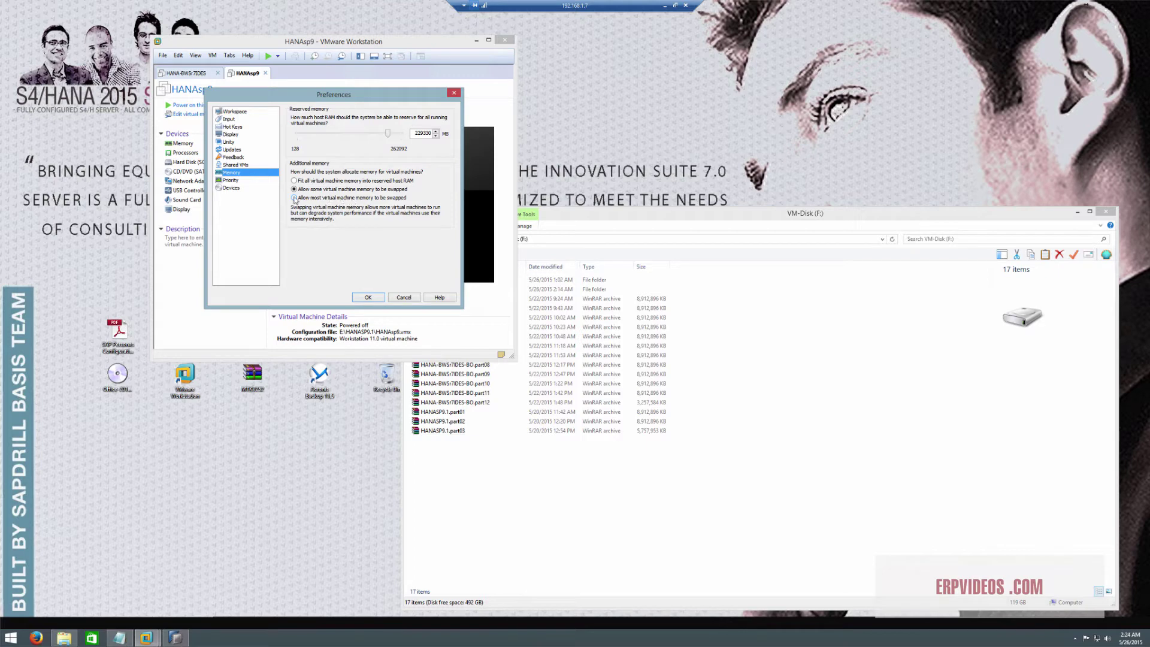
pyautogui.click(398, 297)
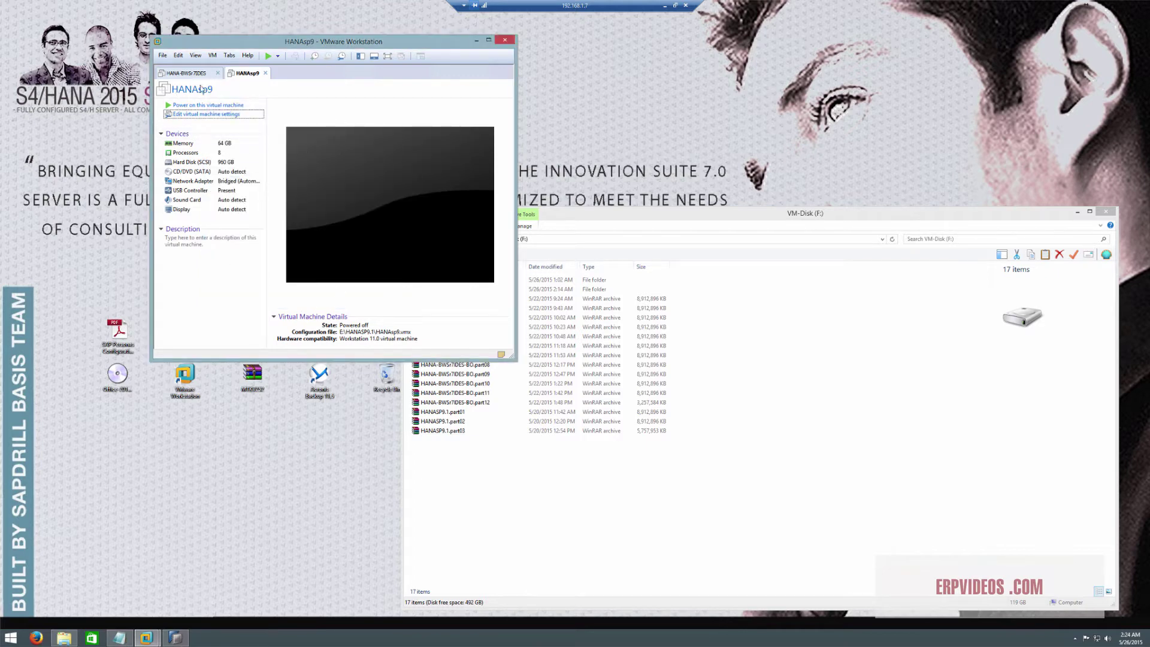
# Power on HANAsp9 and dismiss the CD-ROM lock warning as SLES12 starts booting
pyautogui.click(208, 105)
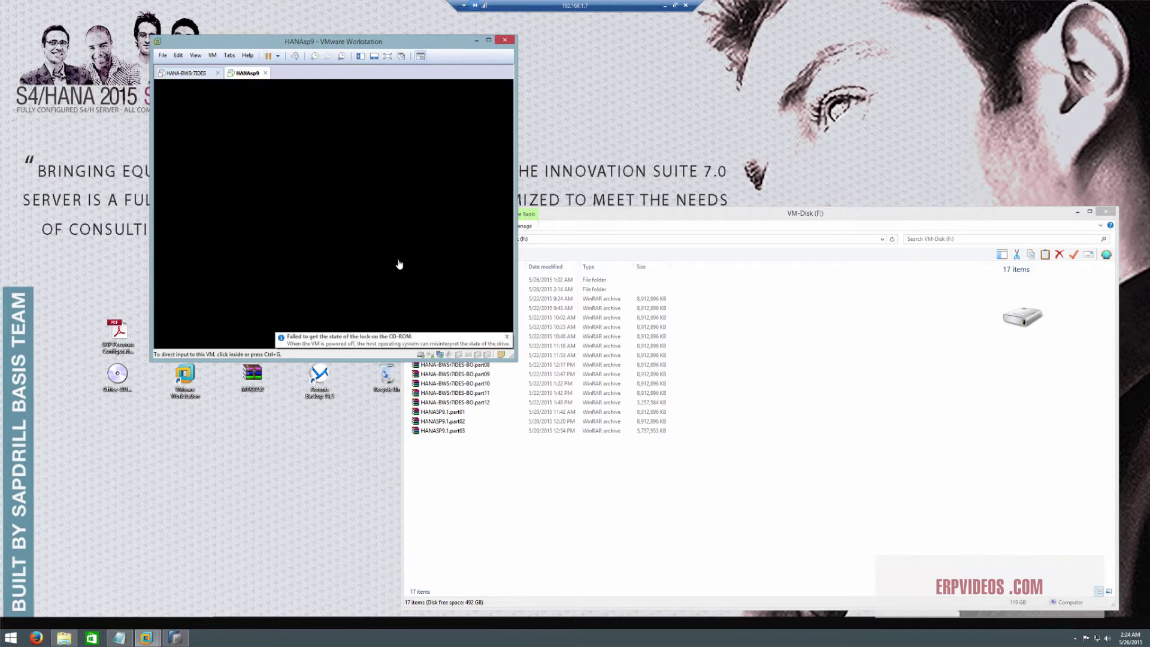
pyautogui.click(435, 282)
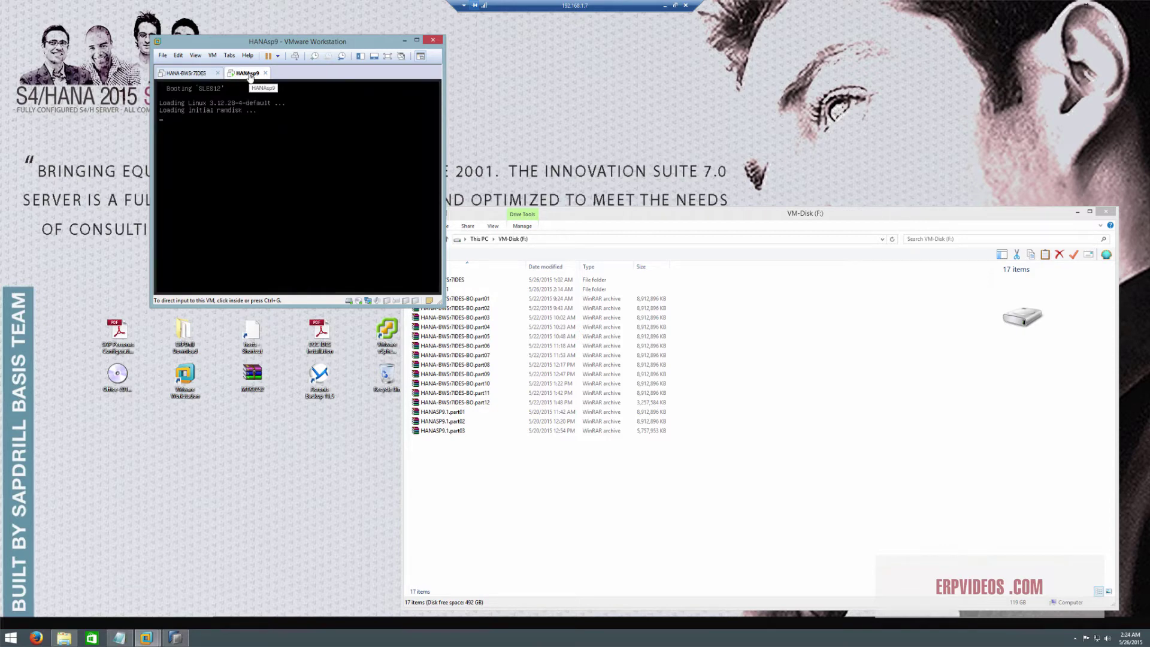
pyautogui.click(189, 77)
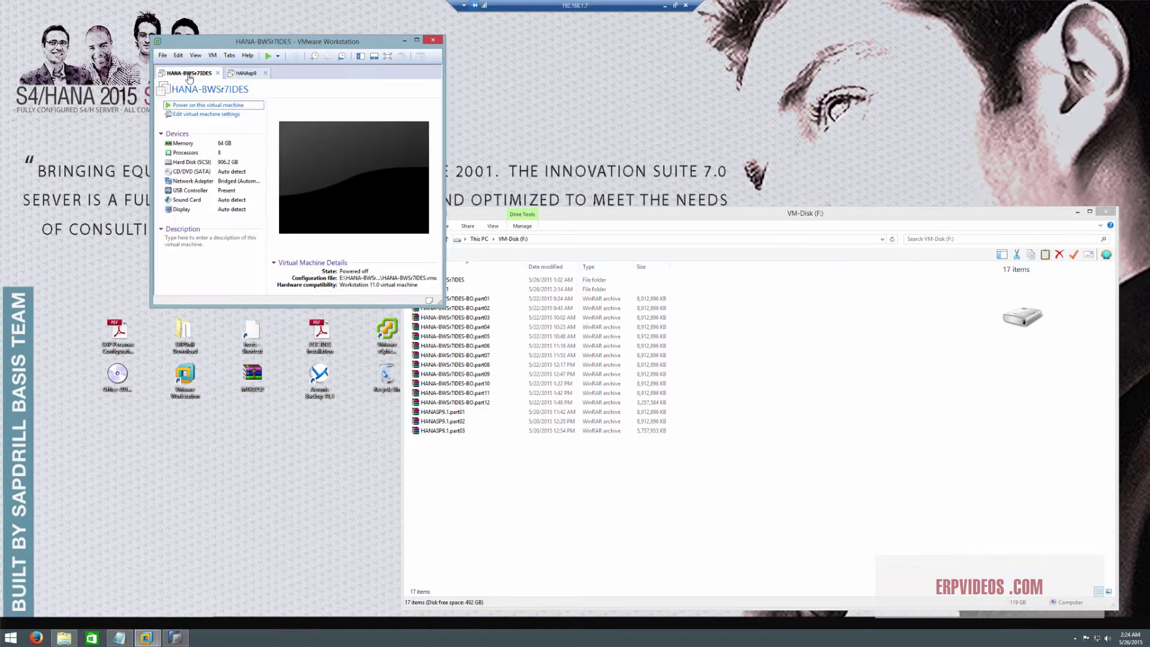
pyautogui.click(246, 75)
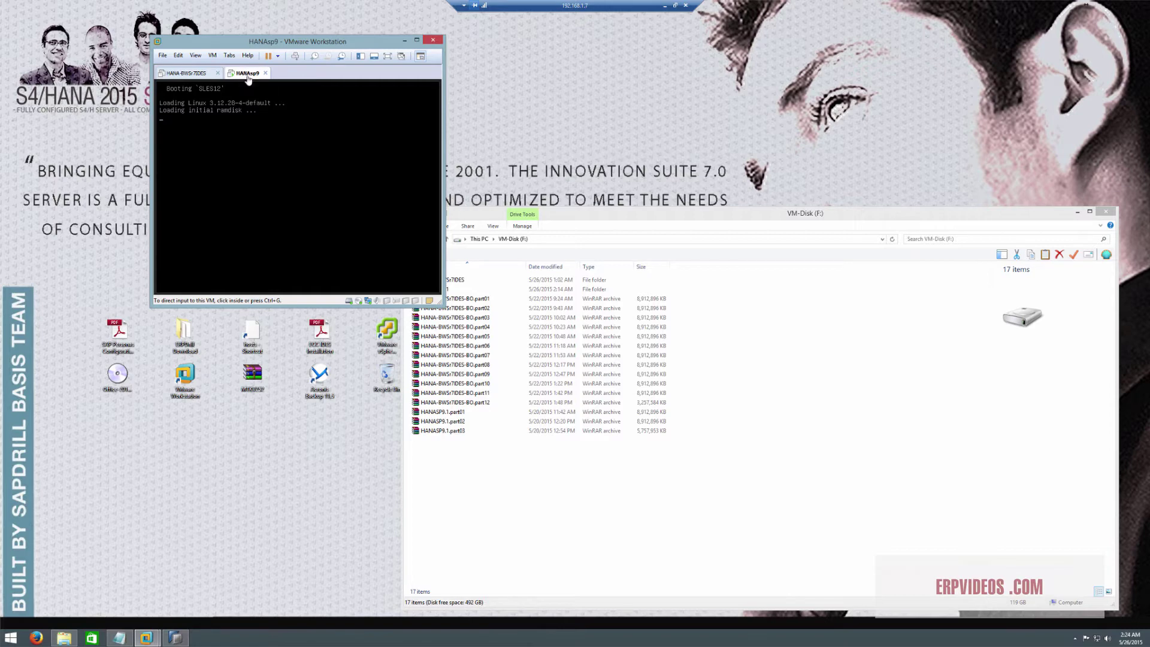
# Return to the HANAsp9 tab and enlarge the Workstation window to show the whole console
pyautogui.click(187, 74)
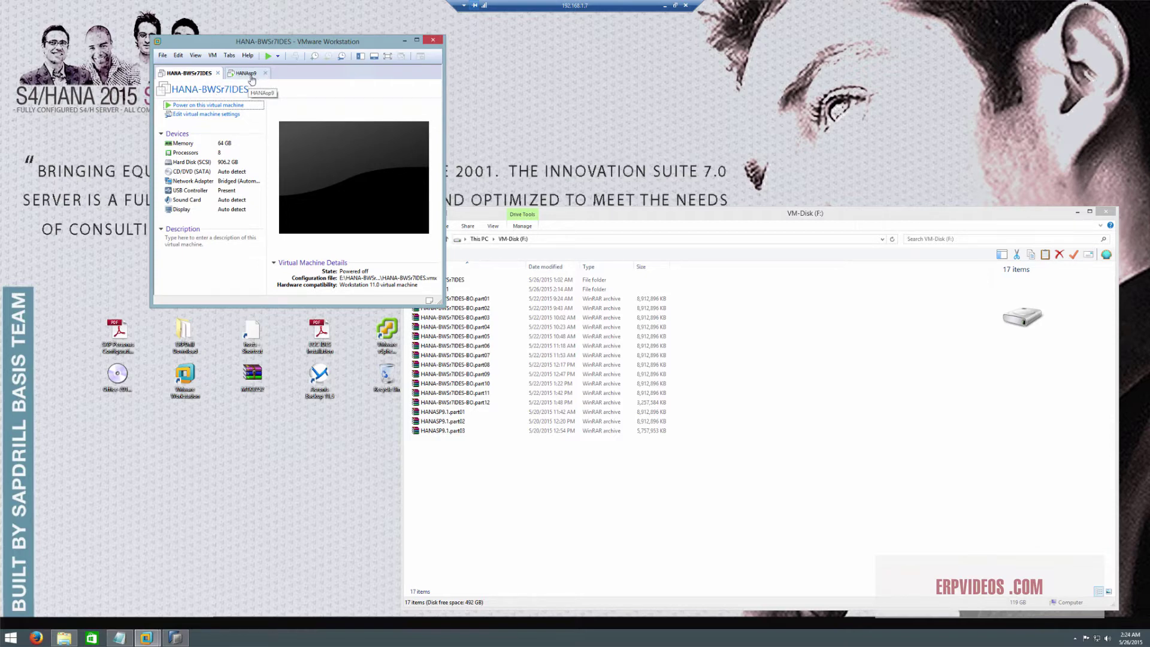
pyautogui.click(248, 74)
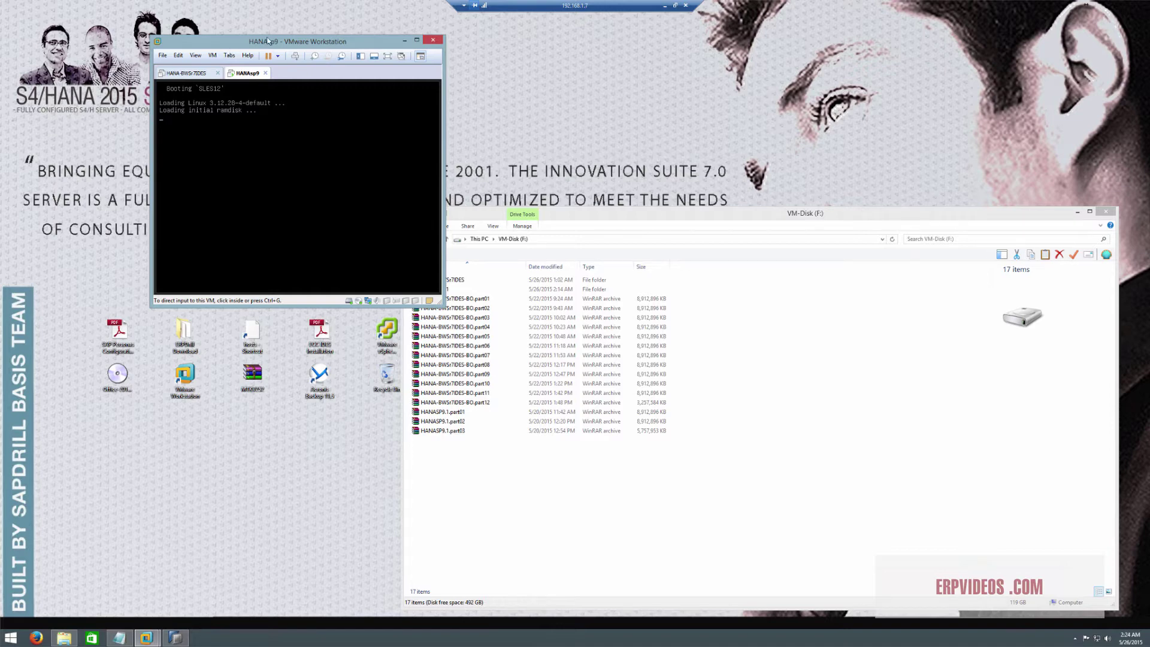
pyautogui.moveTo(267, 38); pyautogui.dragTo(267, 41)
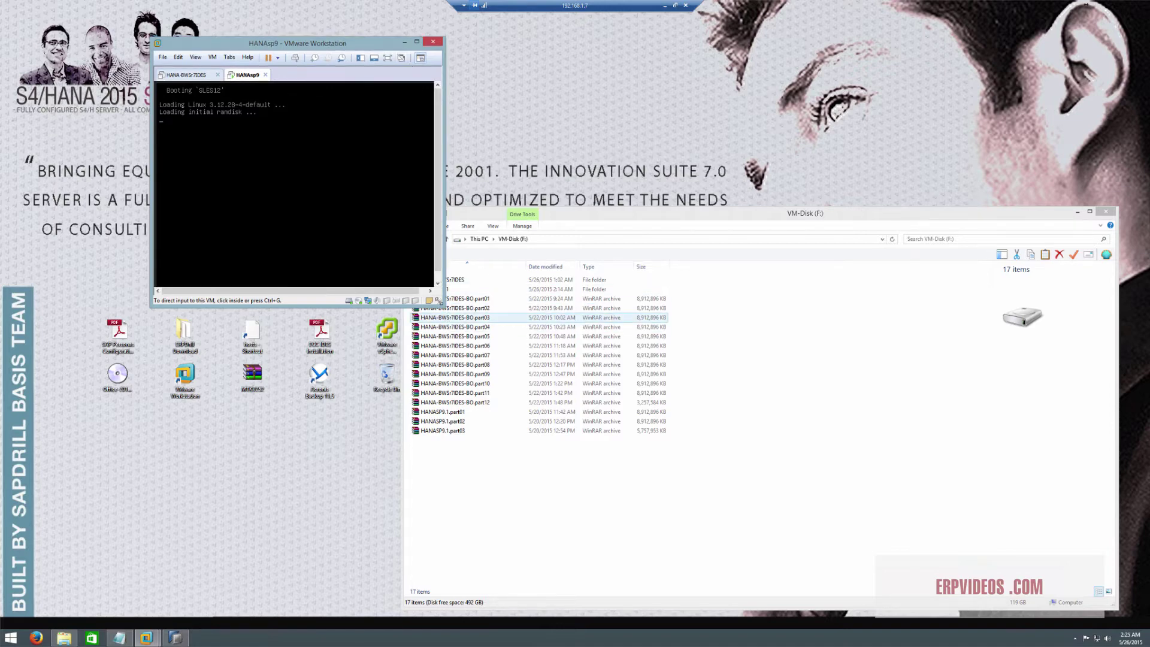
pyautogui.moveTo(440, 301); pyautogui.dragTo(465, 319)
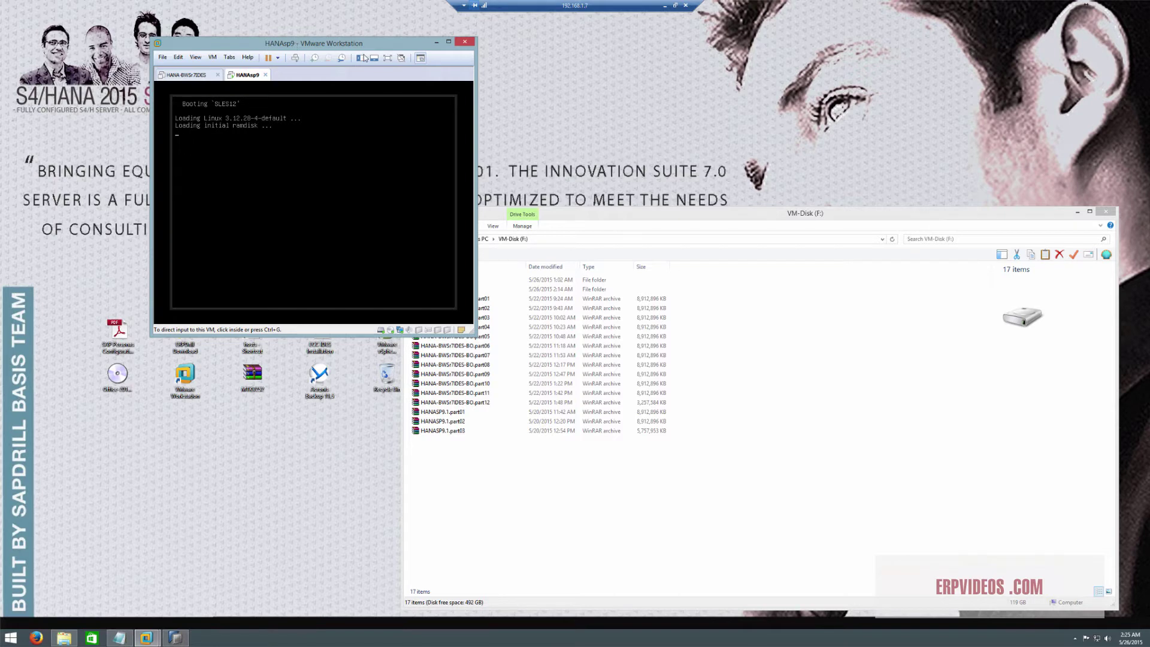
# Move the VMware window further right while SLES12 boots to the login screen
pyautogui.moveTo(307, 43); pyautogui.dragTo(448, 40)
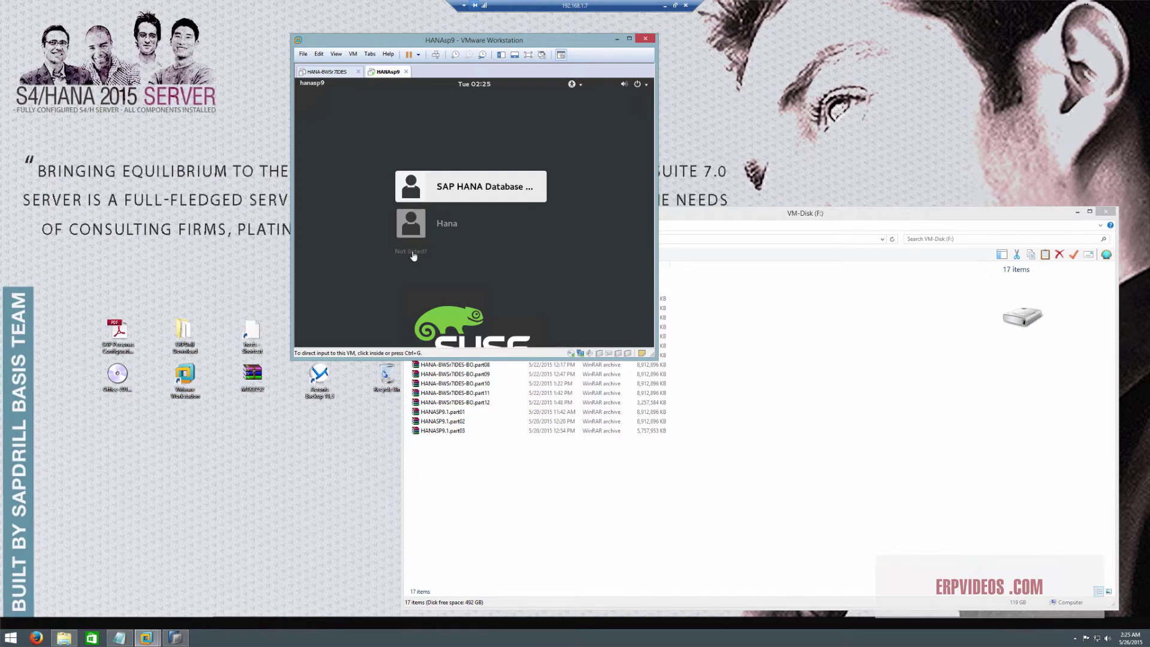
# Sign in to HANAsp9 as the SAP HANA database user and open the Home folder
pyautogui.click(463, 188)
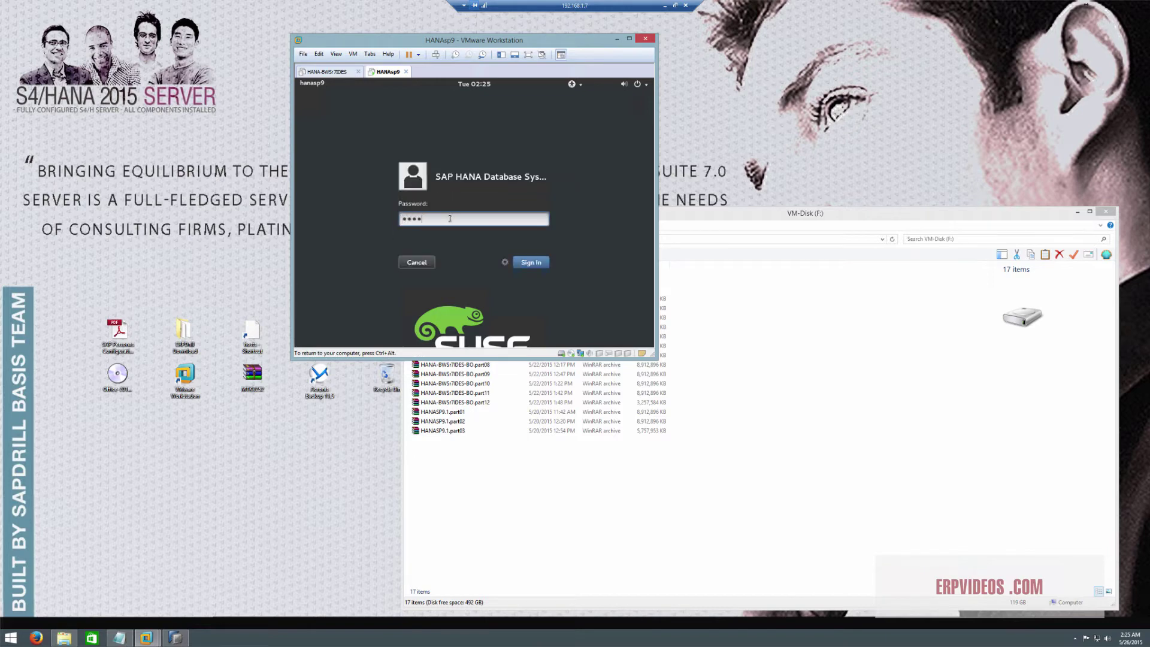
pyautogui.press('Return')
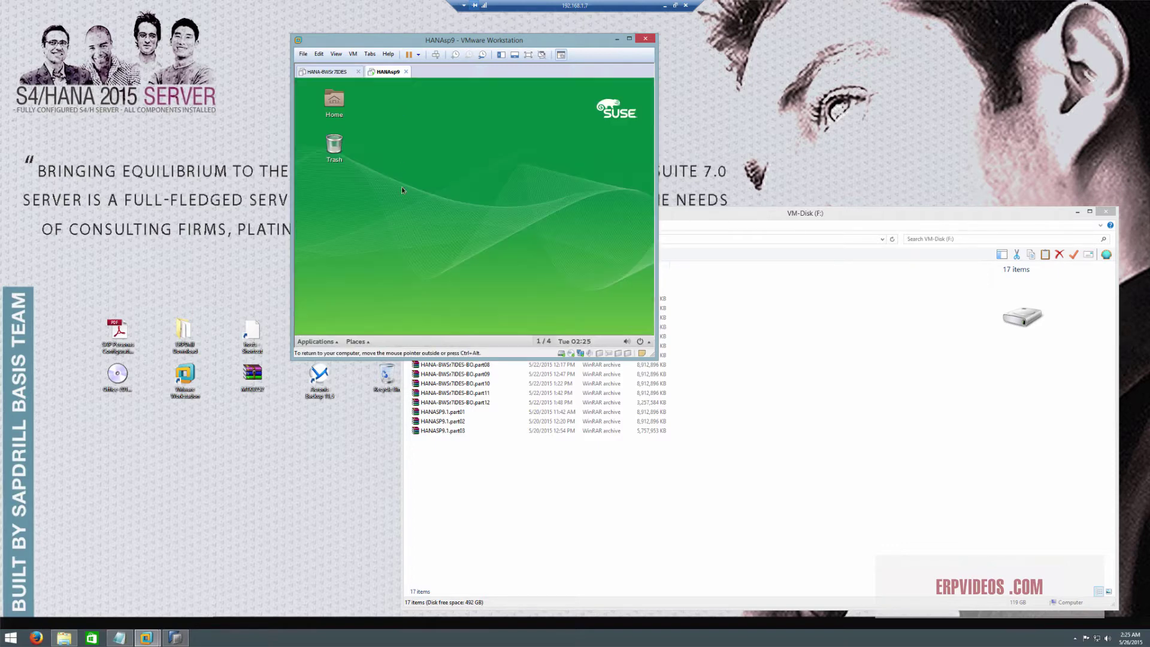
pyautogui.rightClick(448, 160)
pyautogui.click(335, 100)
pyautogui.doubleClick(334, 101)
# Run 'HDB stop' in a terminal opened from the Home folder, then close the terminal
pyautogui.rightClick(480, 238)
pyautogui.click(507, 267)
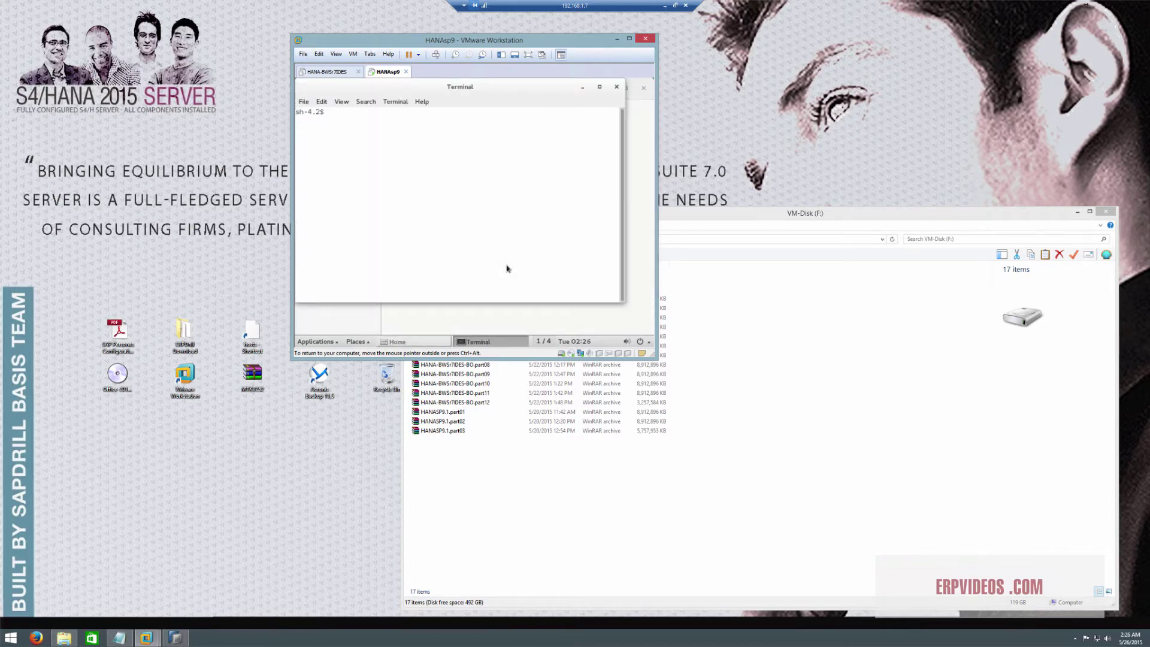
pyautogui.write('HDB stop')
pyautogui.click(616, 87)
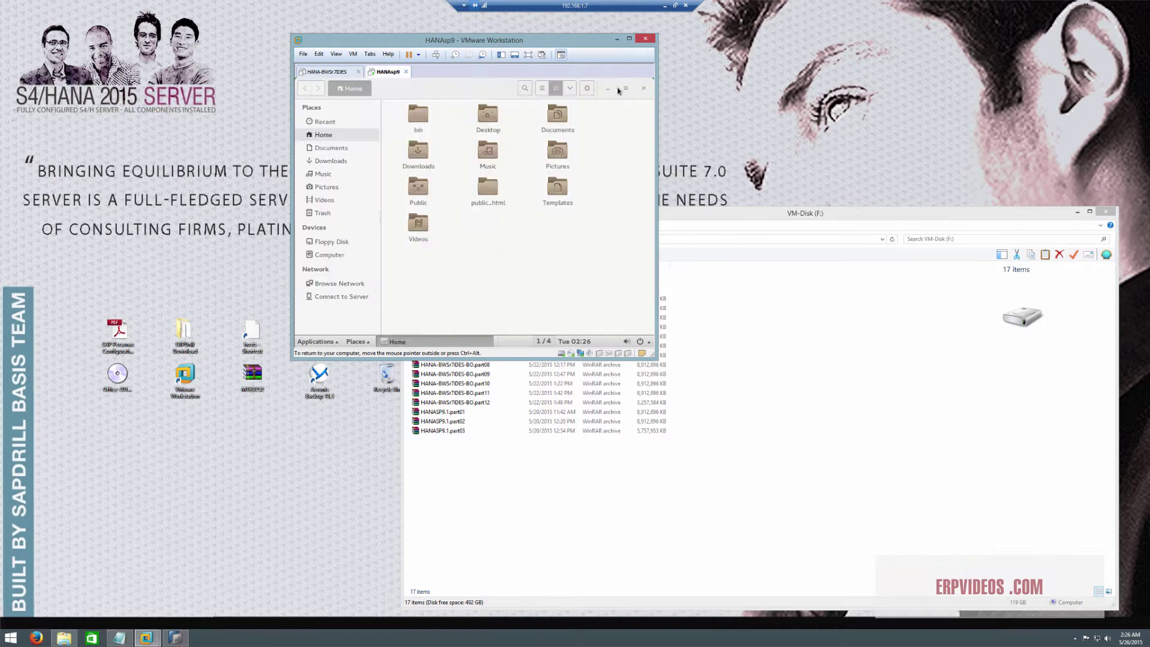
# Switch to a different user from the guest's system menu
pyautogui.click(646, 340)
pyautogui.click(629, 264)
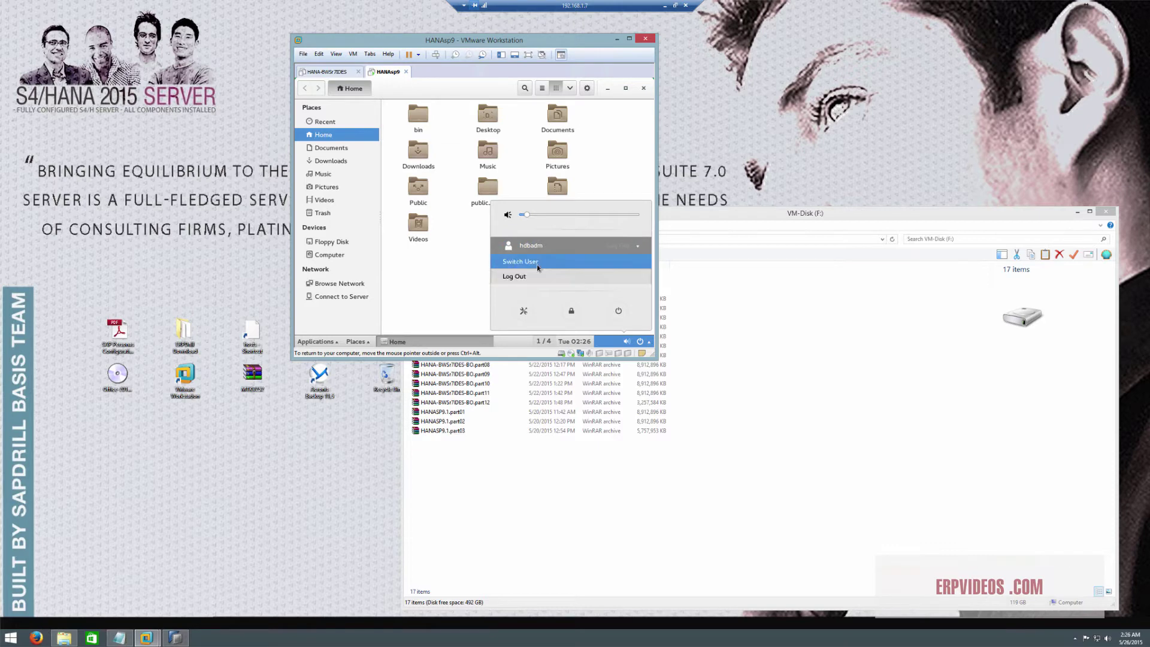
pyautogui.click(538, 263)
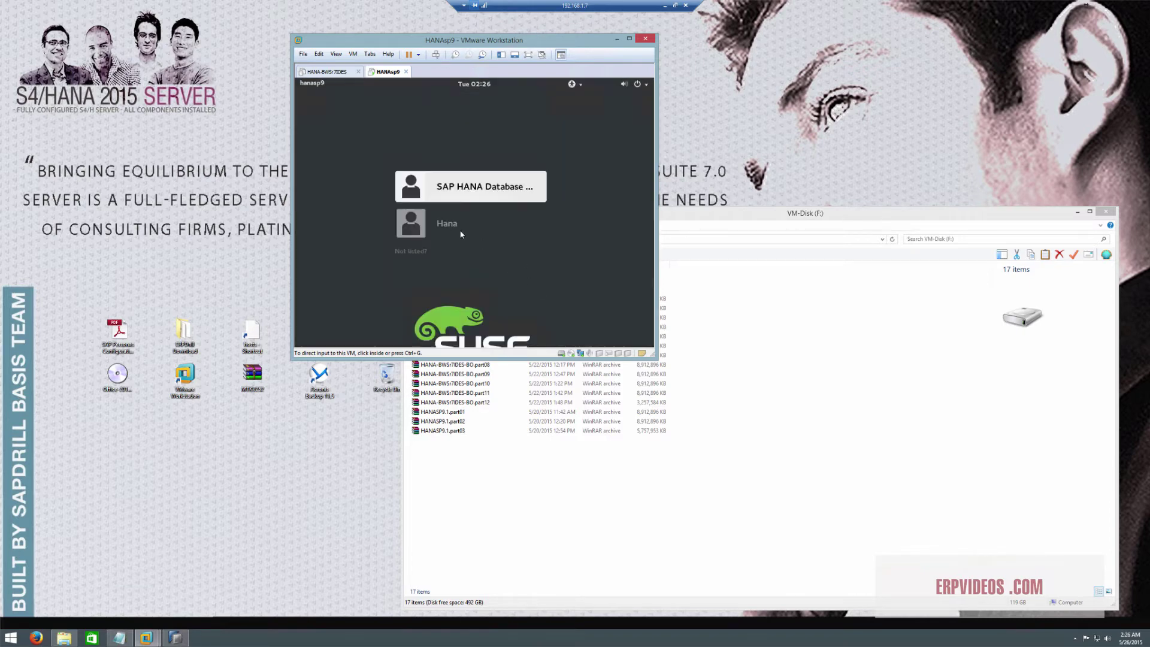
# Sign in to HANAsp9 as root through the 'Not listed?' option
pyautogui.click(418, 259)
pyautogui.click(421, 253)
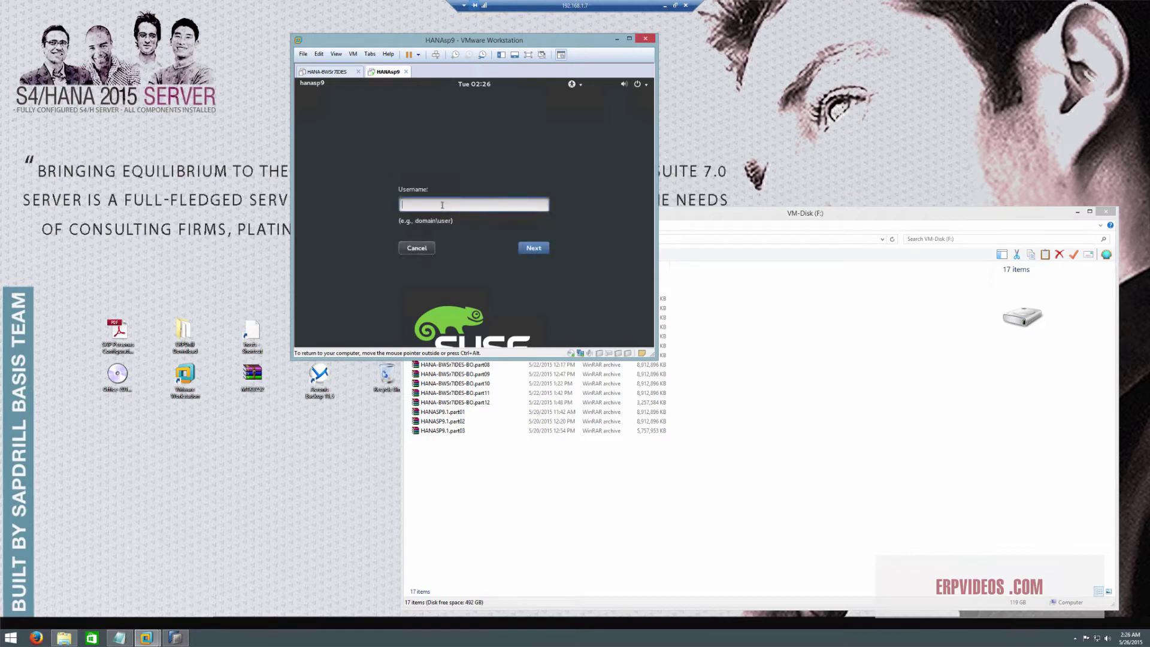
pyautogui.write('root')
pyautogui.press('Return')
pyautogui.press('Return')
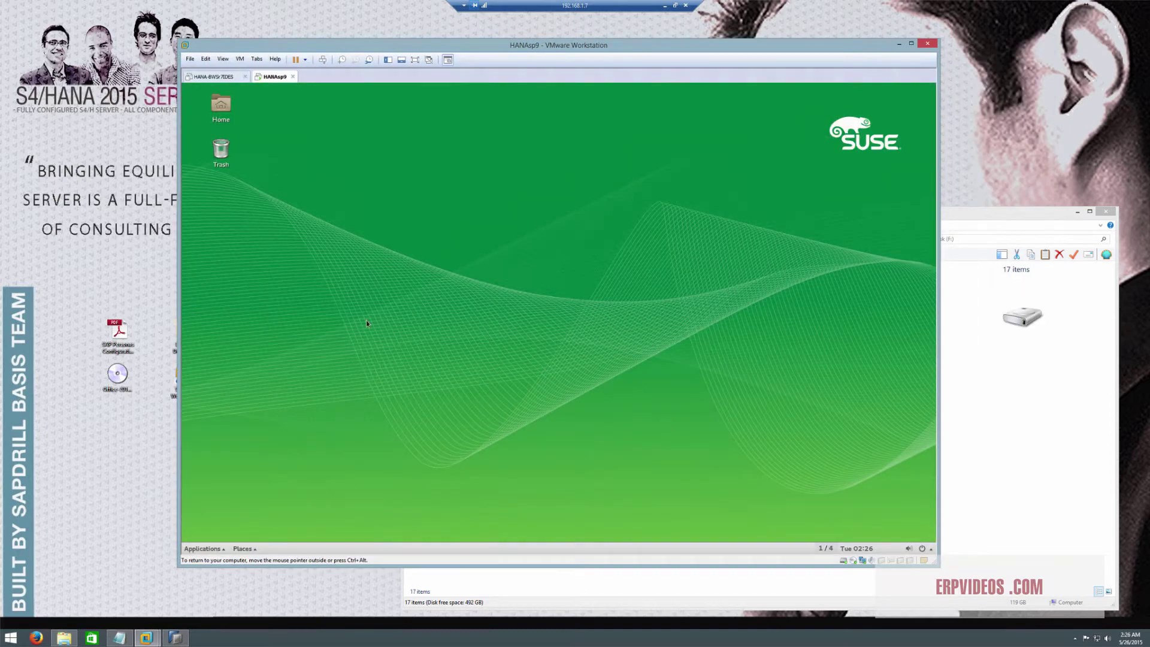
# Open a root terminal from the Home folder on the HANAsp9 desktop
pyautogui.doubleClick(230, 107)
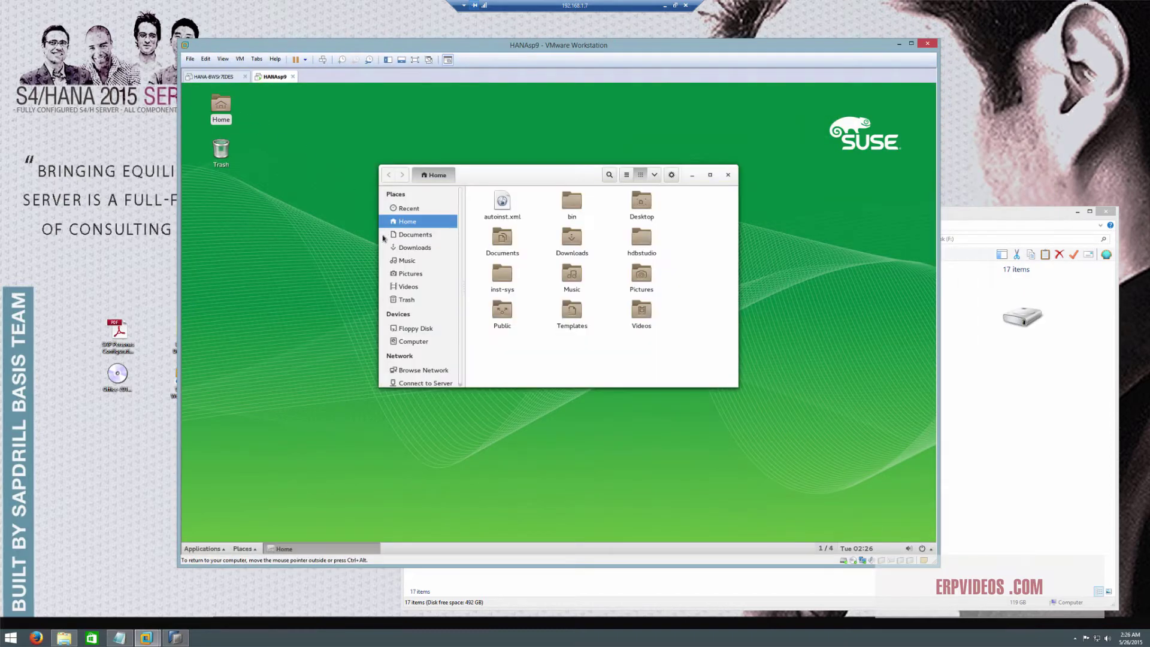
pyautogui.rightClick(531, 336)
pyautogui.click(556, 360)
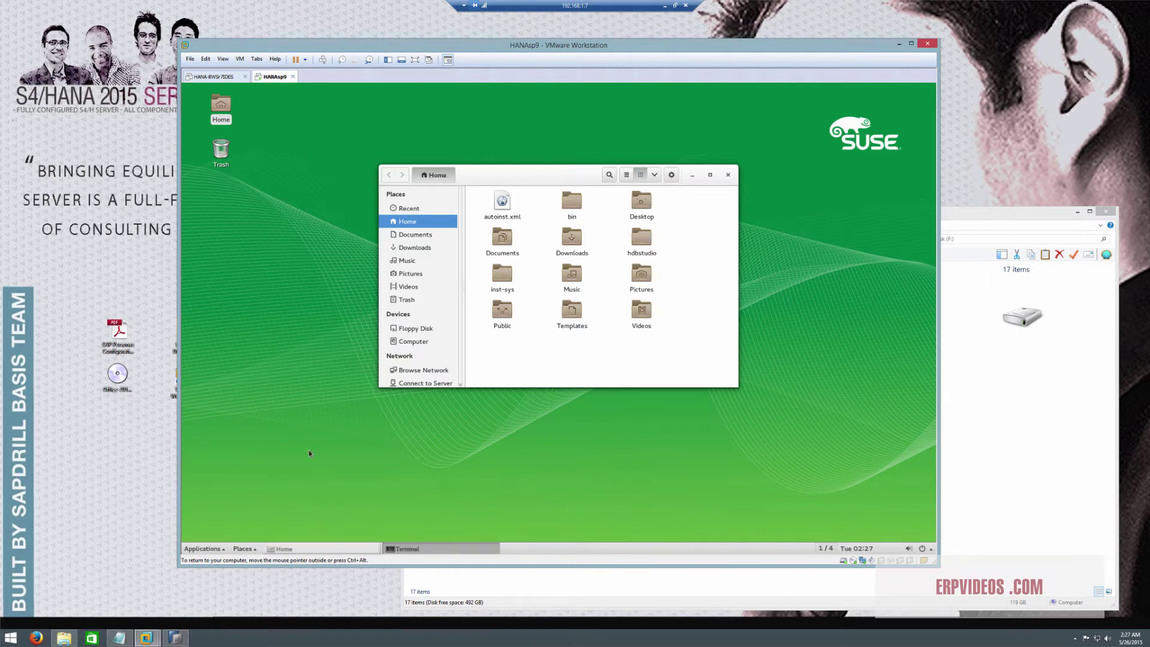
pyautogui.click(211, 549)
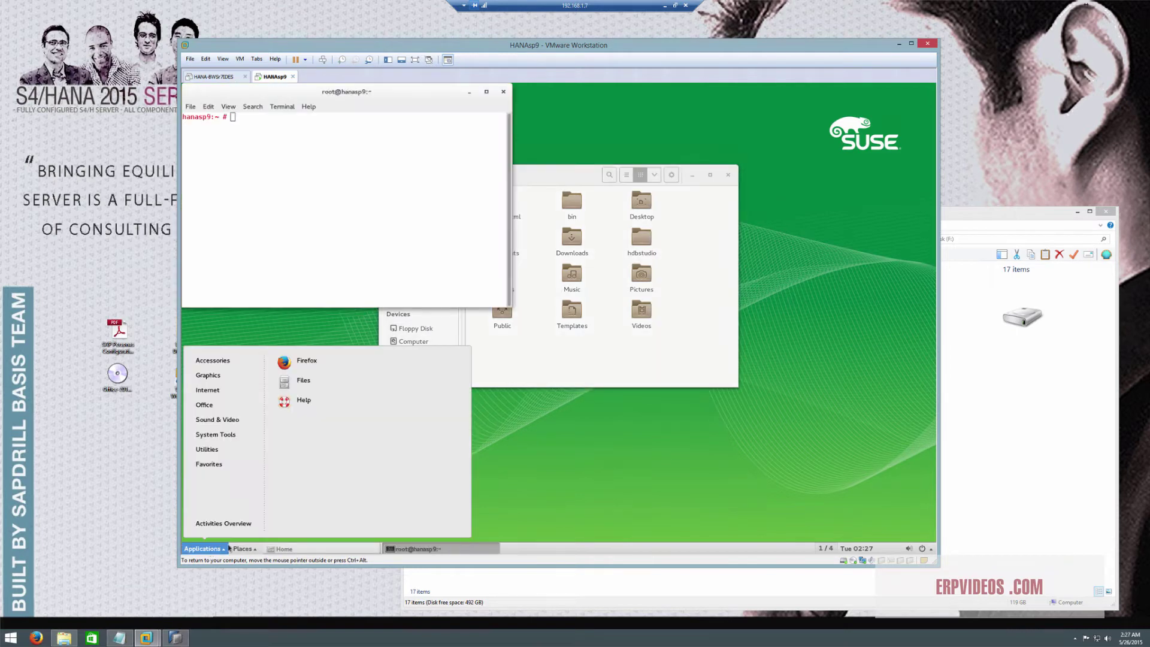
# Launch YaST and open the Hostnames configuration under Network Services
pyautogui.moveTo(227, 440)
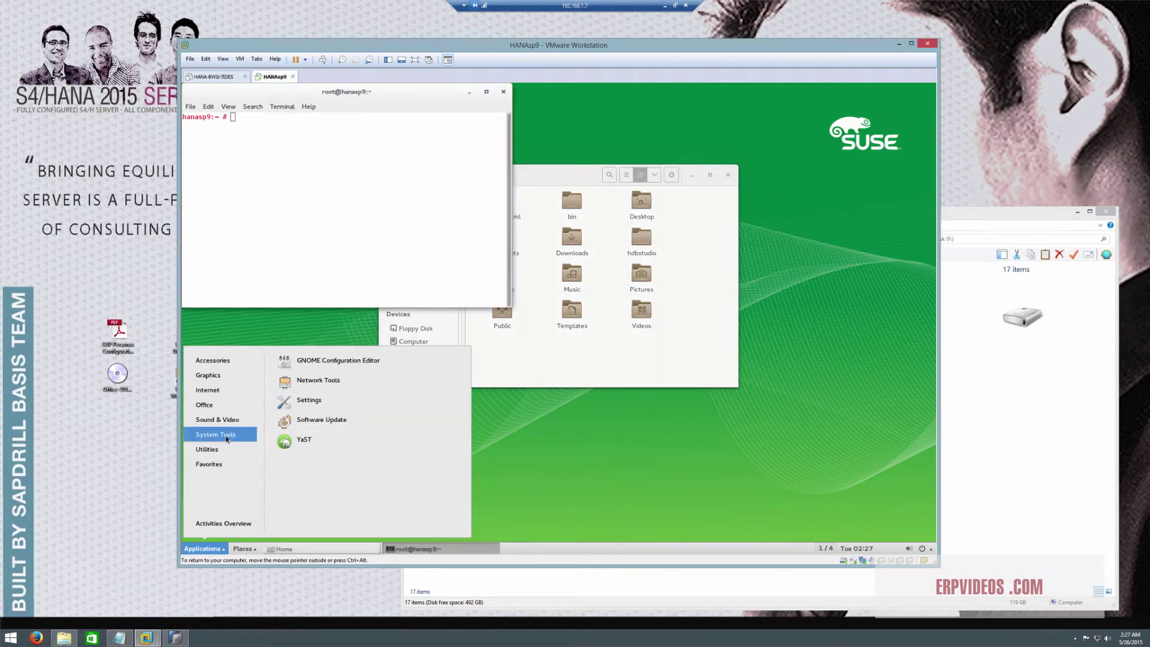
pyautogui.click(298, 445)
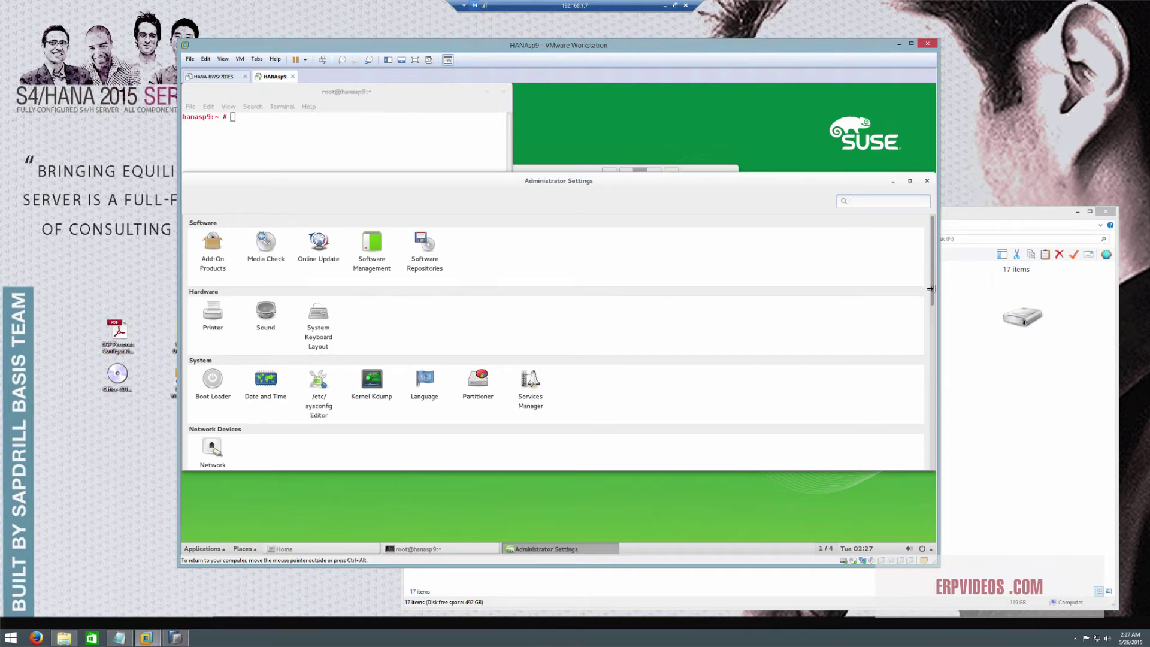
pyautogui.scroll(-5, 418, 392)
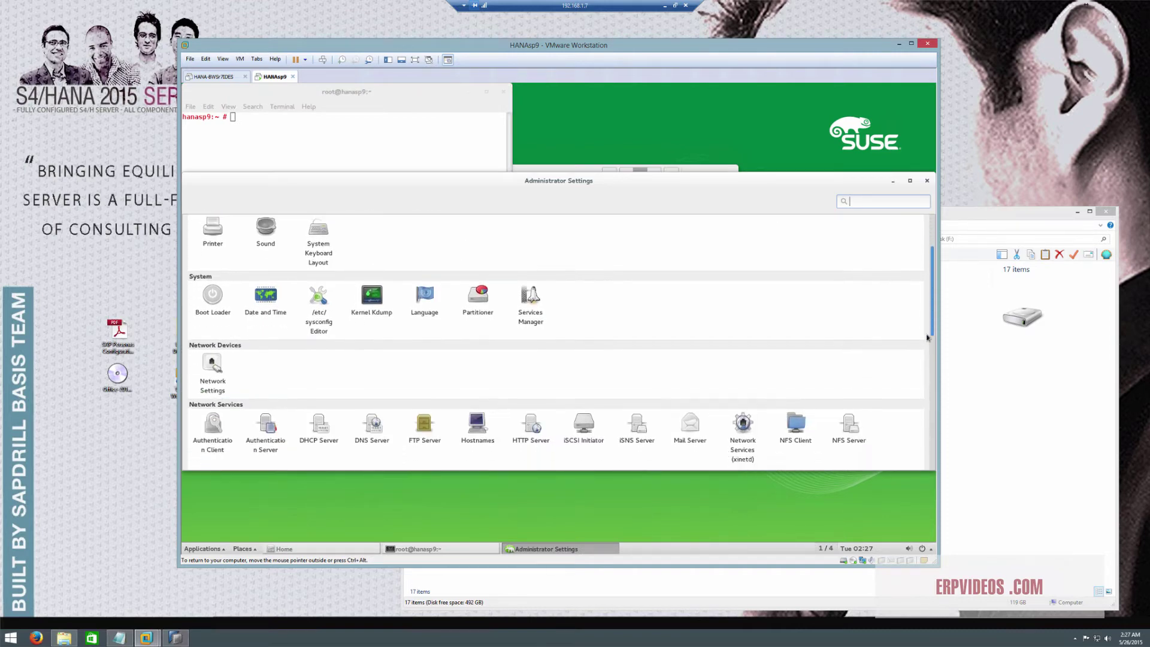
pyautogui.click(483, 395)
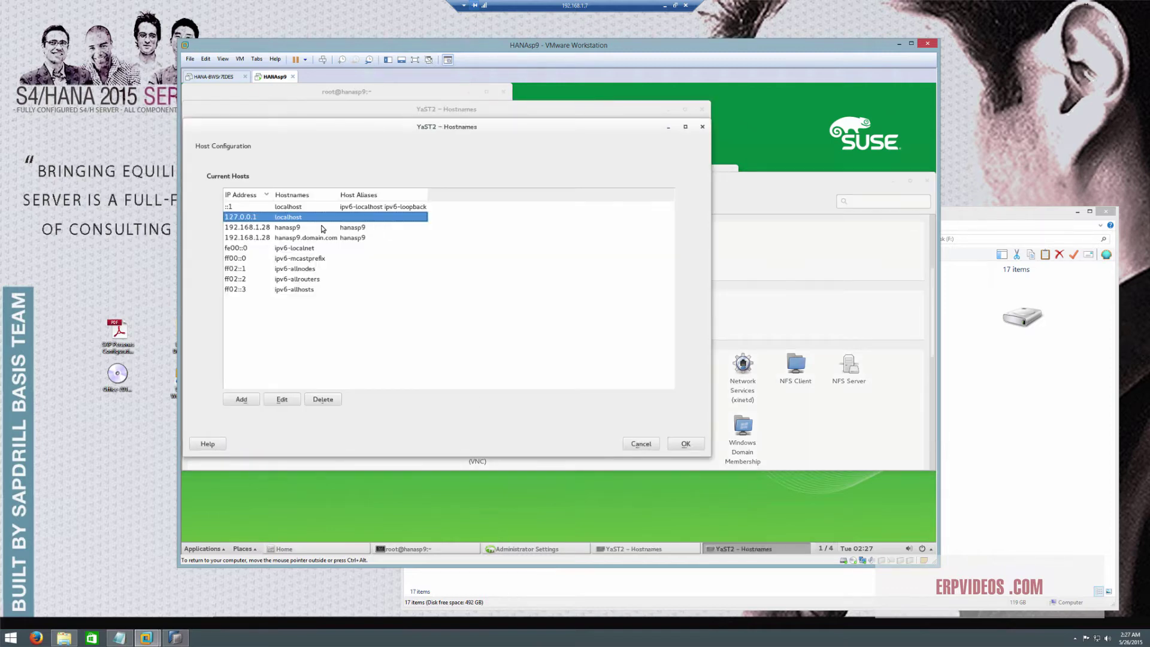
# Select the 192.168.1.28 hanasp9.domain.com entry, then move the dialog aside and raise the root terminal
pyautogui.click(244, 237)
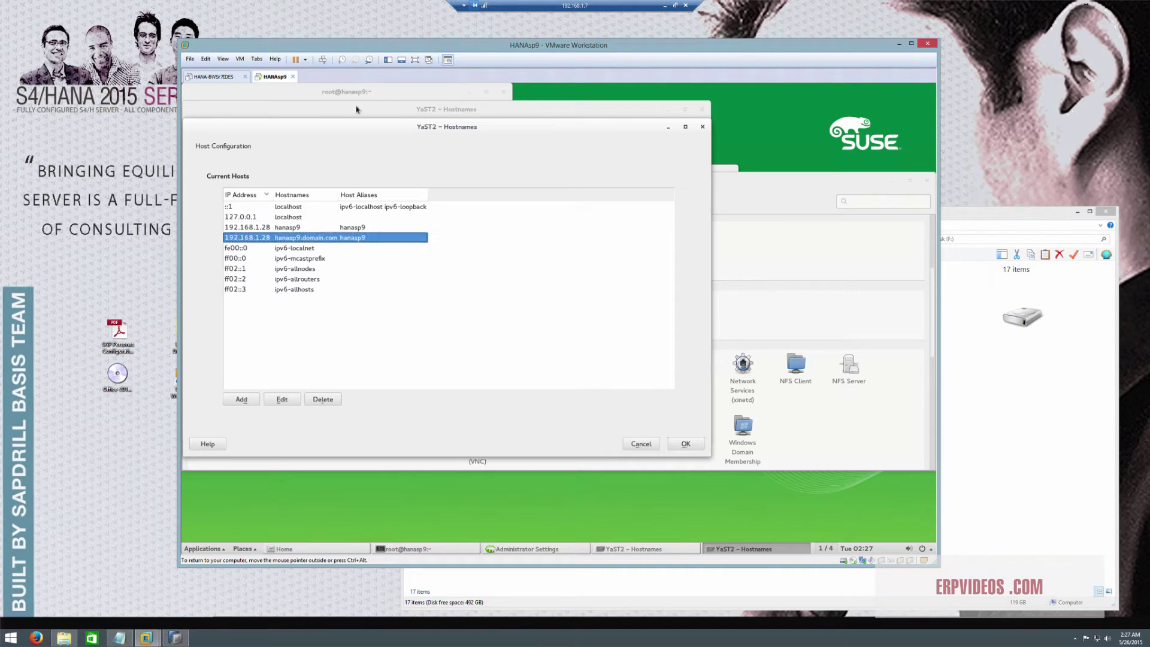
pyautogui.moveTo(355, 109); pyautogui.dragTo(487, 147)
pyautogui.click(303, 107)
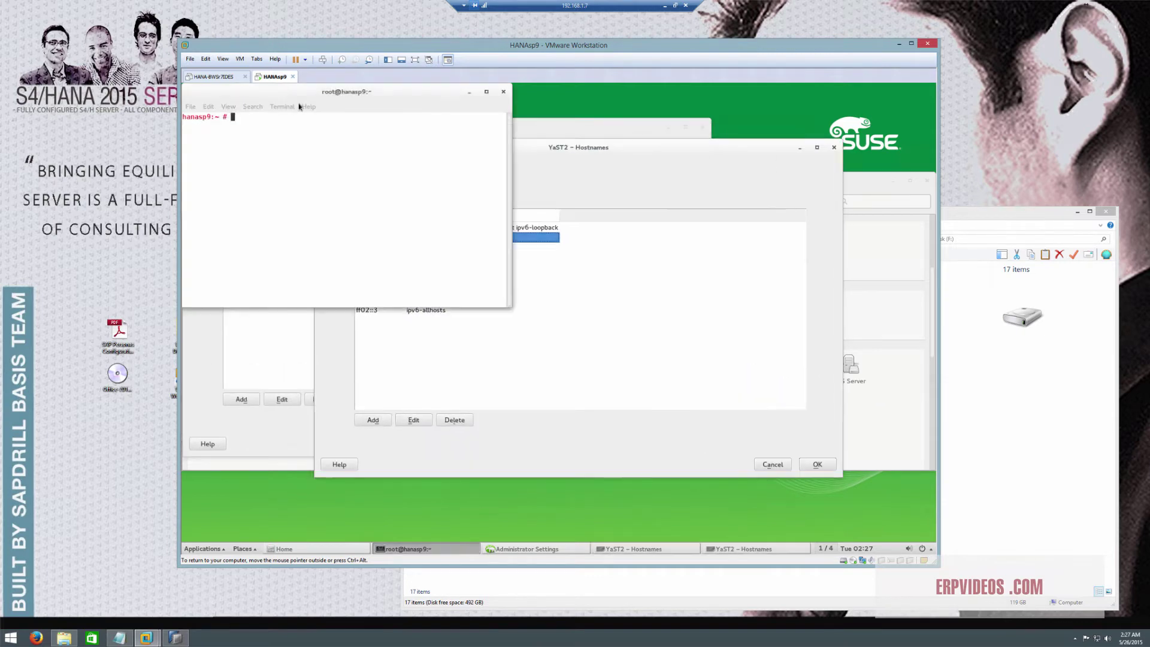
pyautogui.click(274, 161)
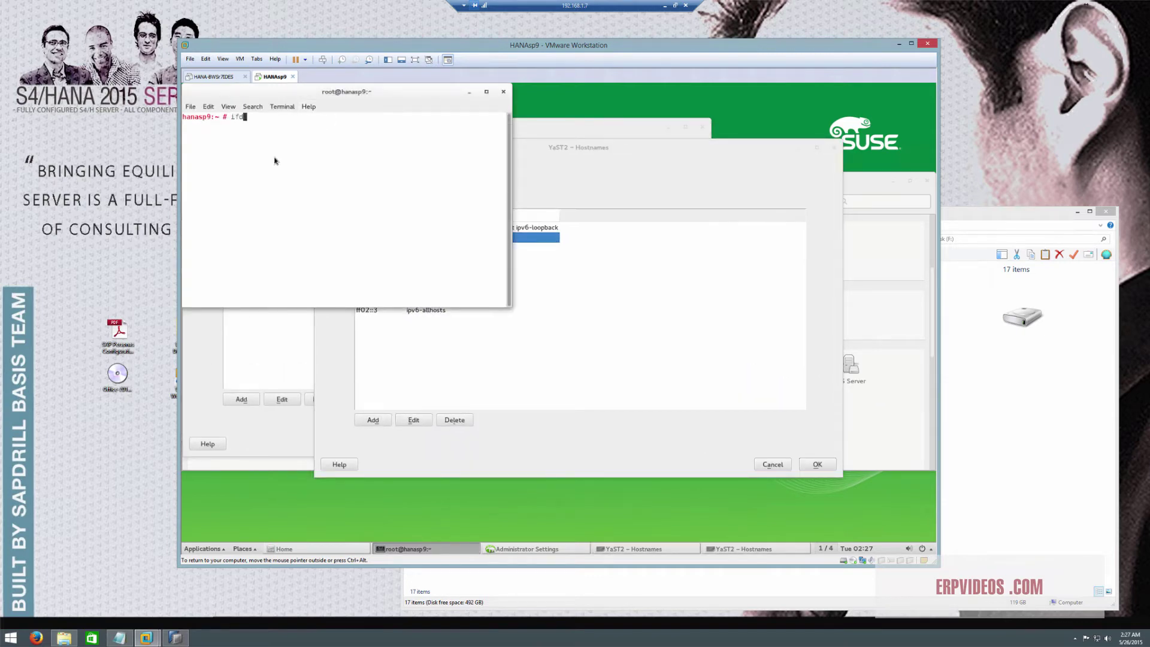
# Run ifconfig in the HANA guest terminal and find the eth0 address 192.168.1.28
pyautogui.write('ifconfig')
pyautogui.press('Return')
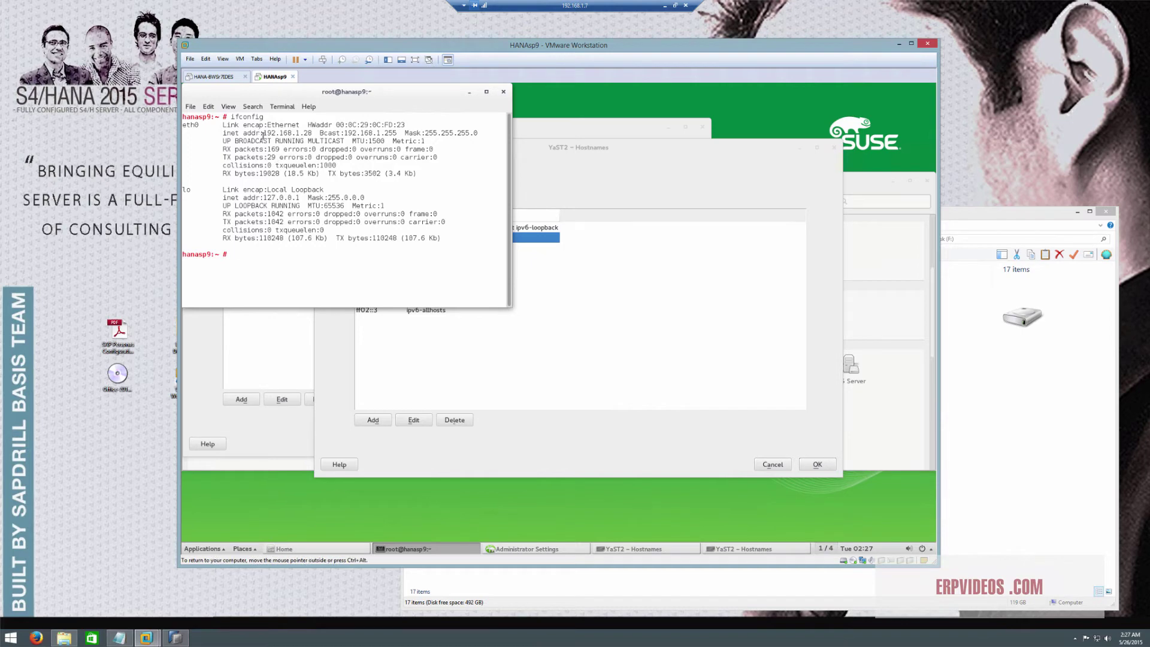
pyautogui.moveTo(265, 131); pyautogui.dragTo(312, 133)
pyautogui.click(328, 186)
# Match 192.168.1.28 to the hanasp9 Hostnames entries, then cancel the extra host list unchanged
pyautogui.click(569, 366)
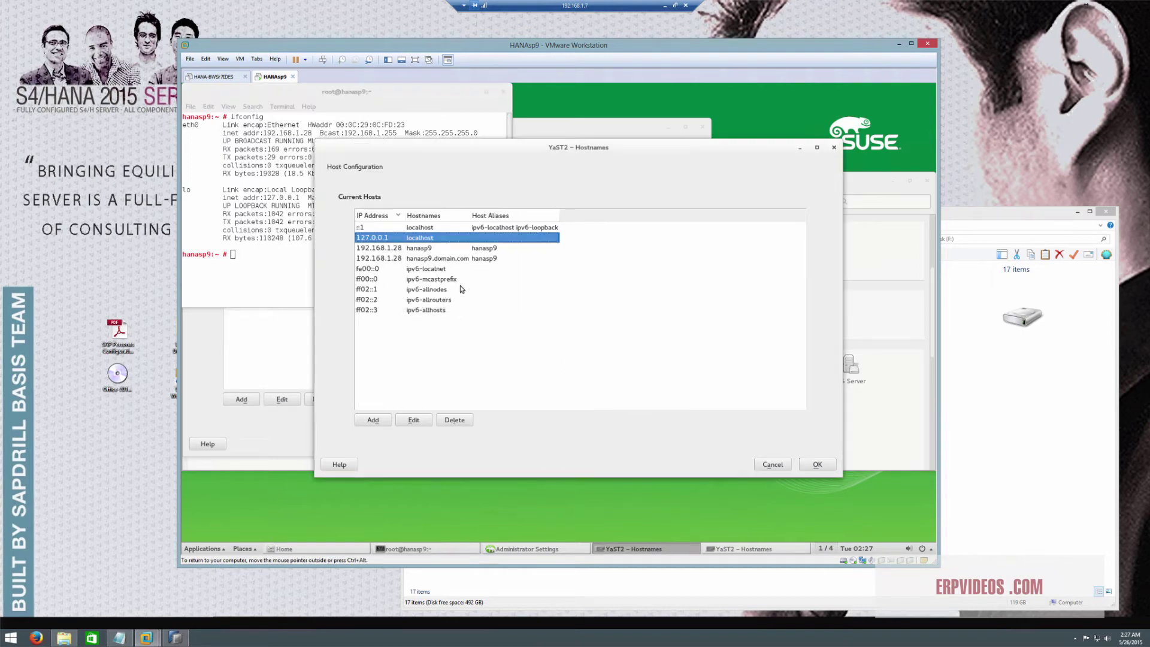
pyautogui.click(397, 248)
pyautogui.click(403, 259)
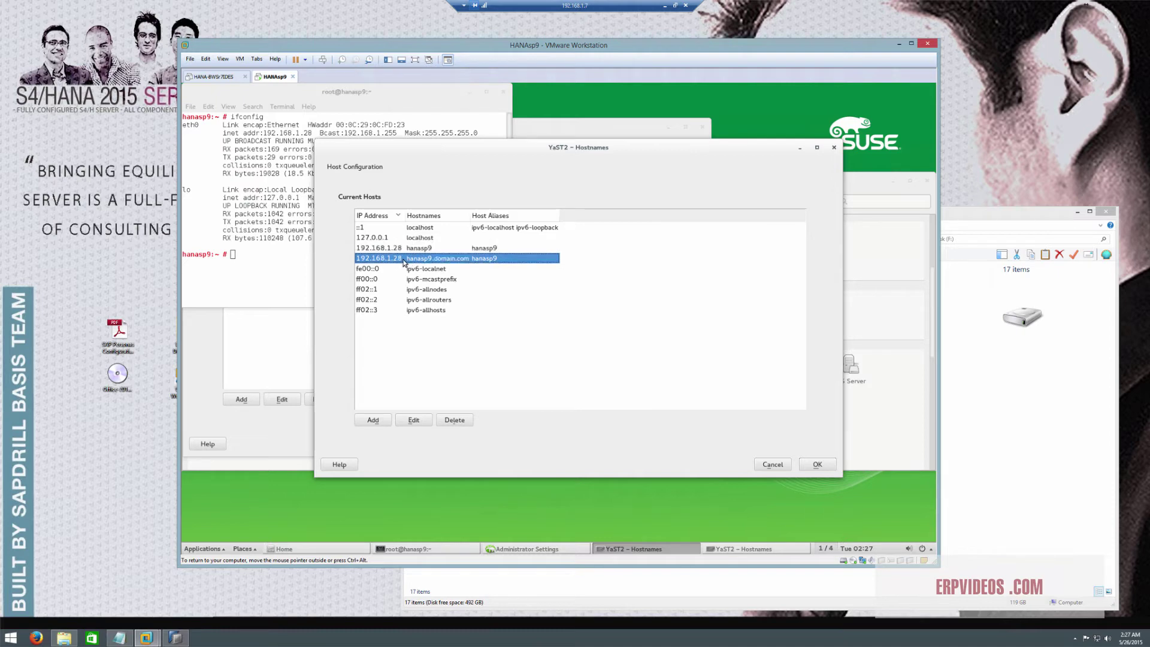
pyautogui.click(373, 421)
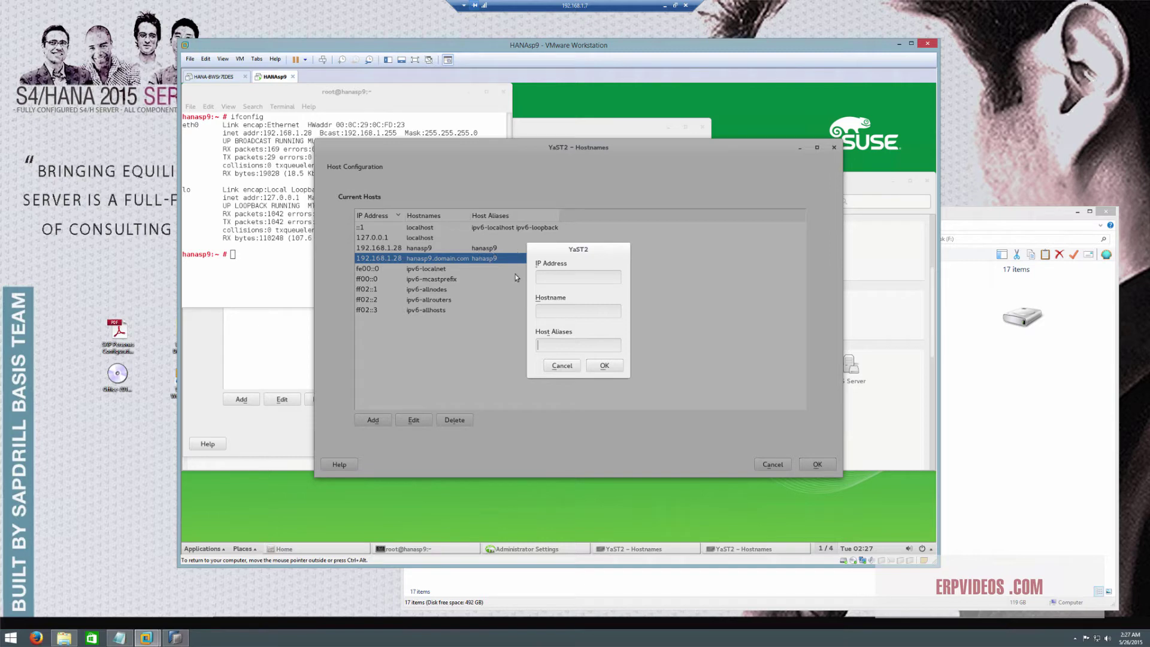
pyautogui.click(561, 368)
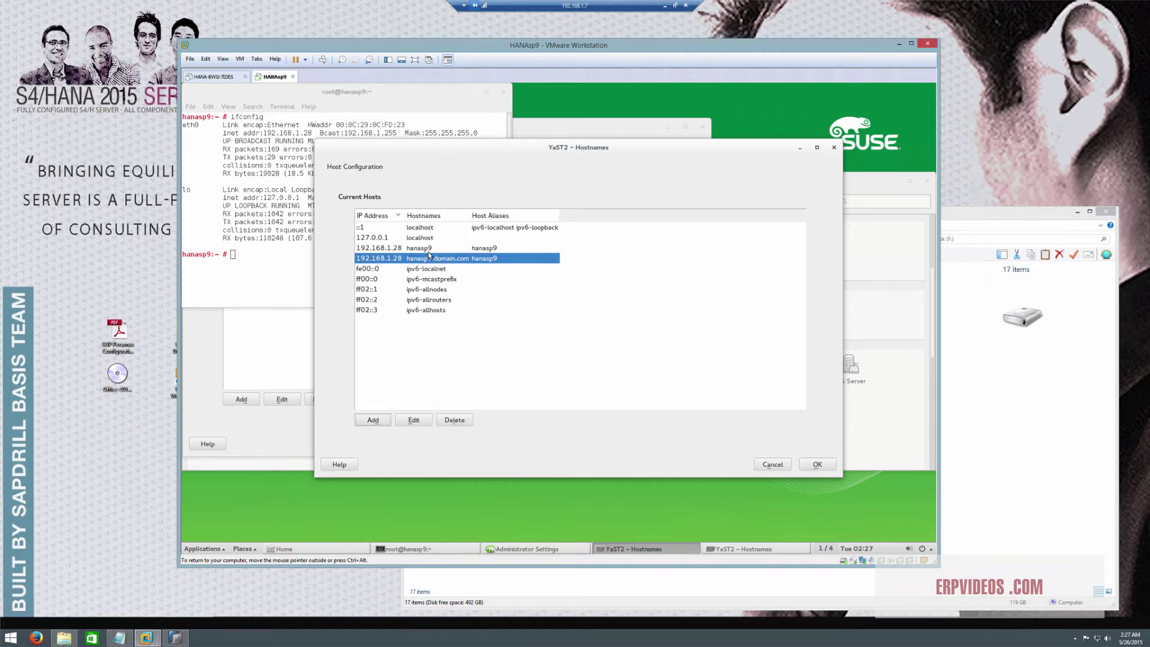
pyautogui.click(428, 251)
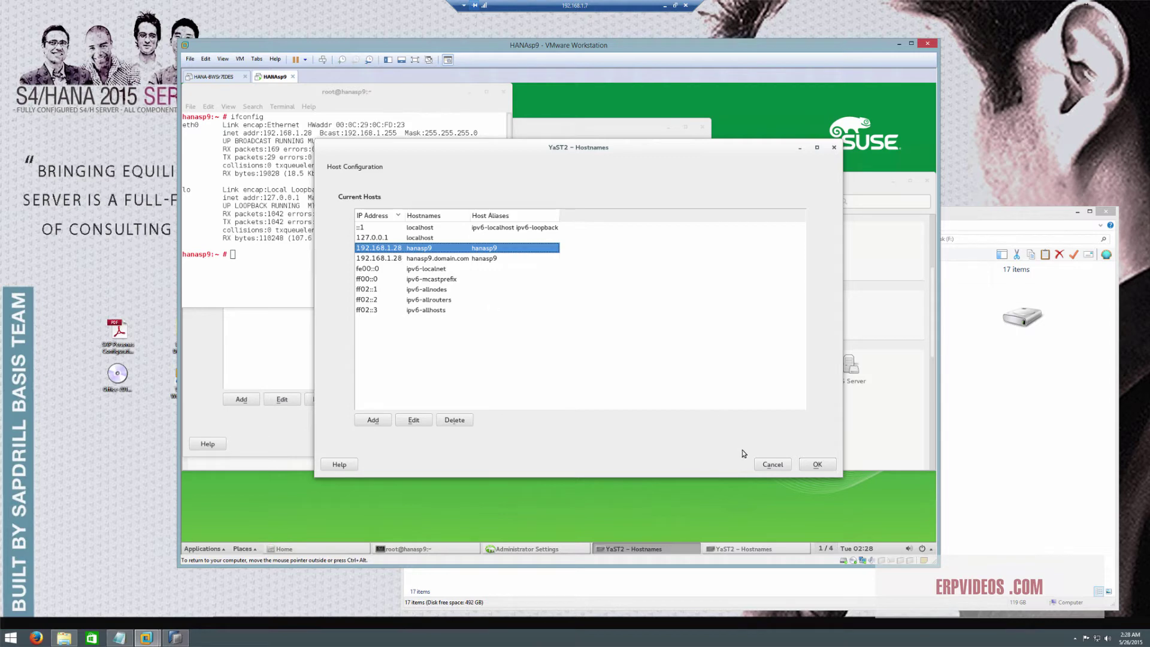
pyautogui.click(761, 462)
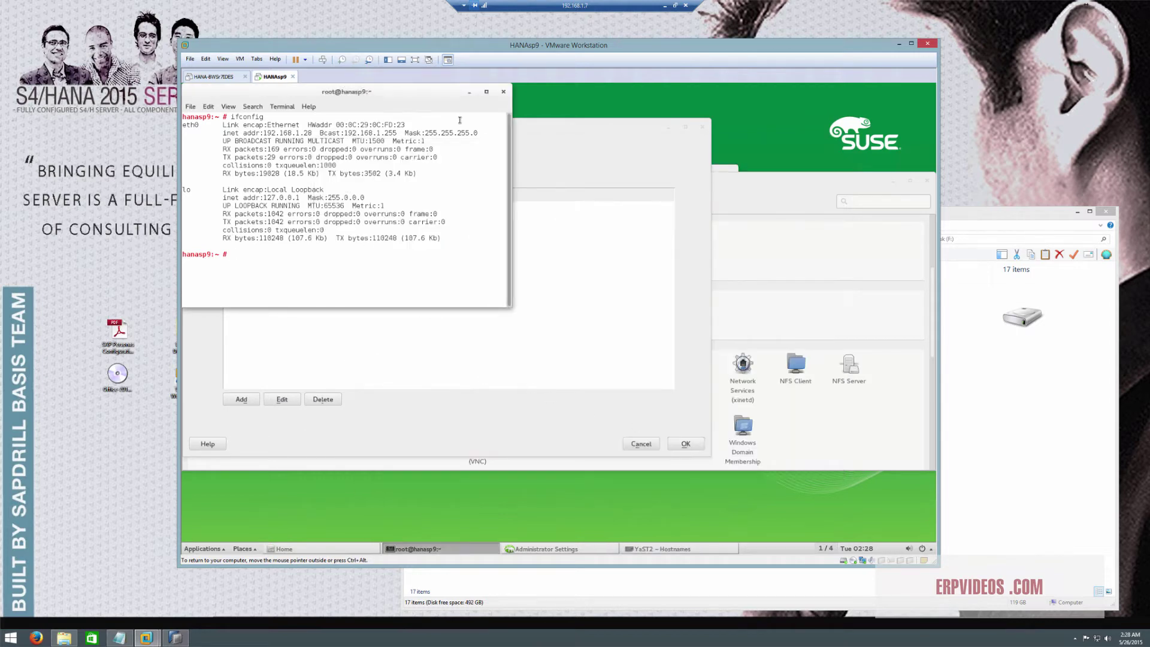
# Close the terminal, Hostnames dialog and Administrator Settings, backing out of Power Off
pyautogui.click(503, 91)
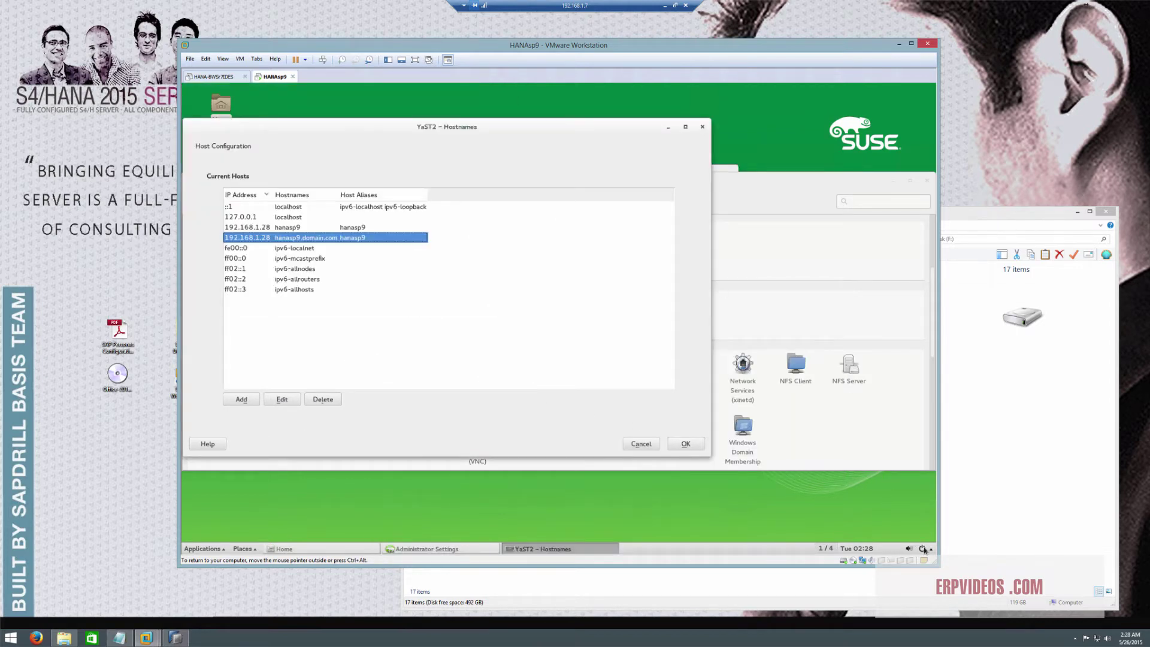
pyautogui.click(924, 549)
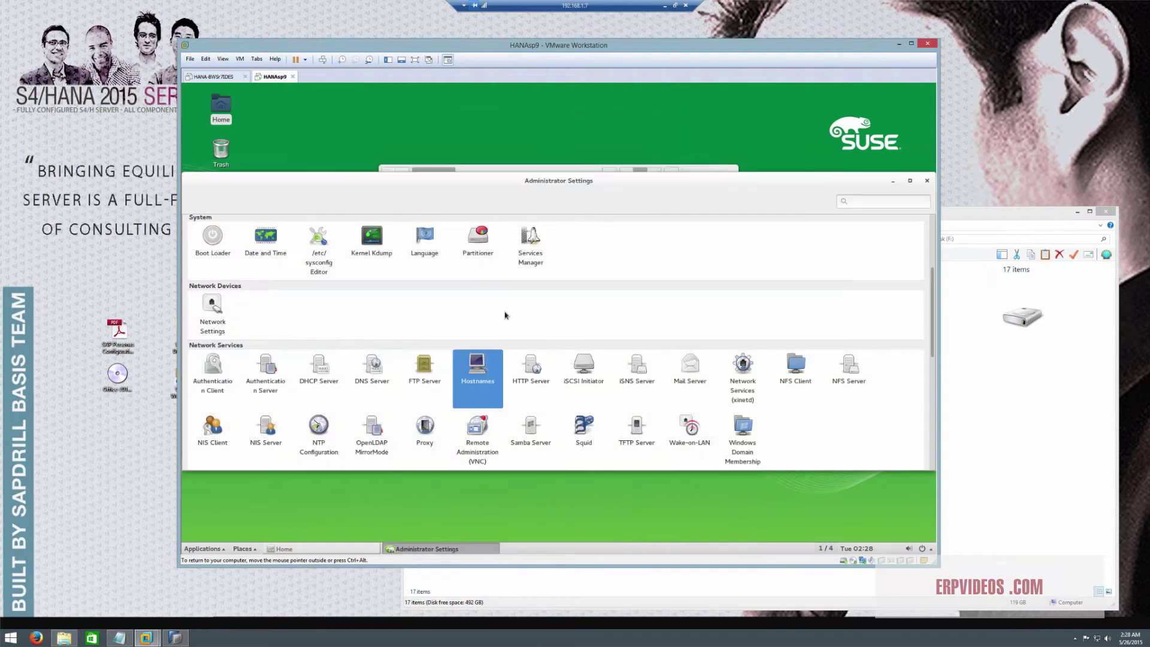
pyautogui.click(926, 551)
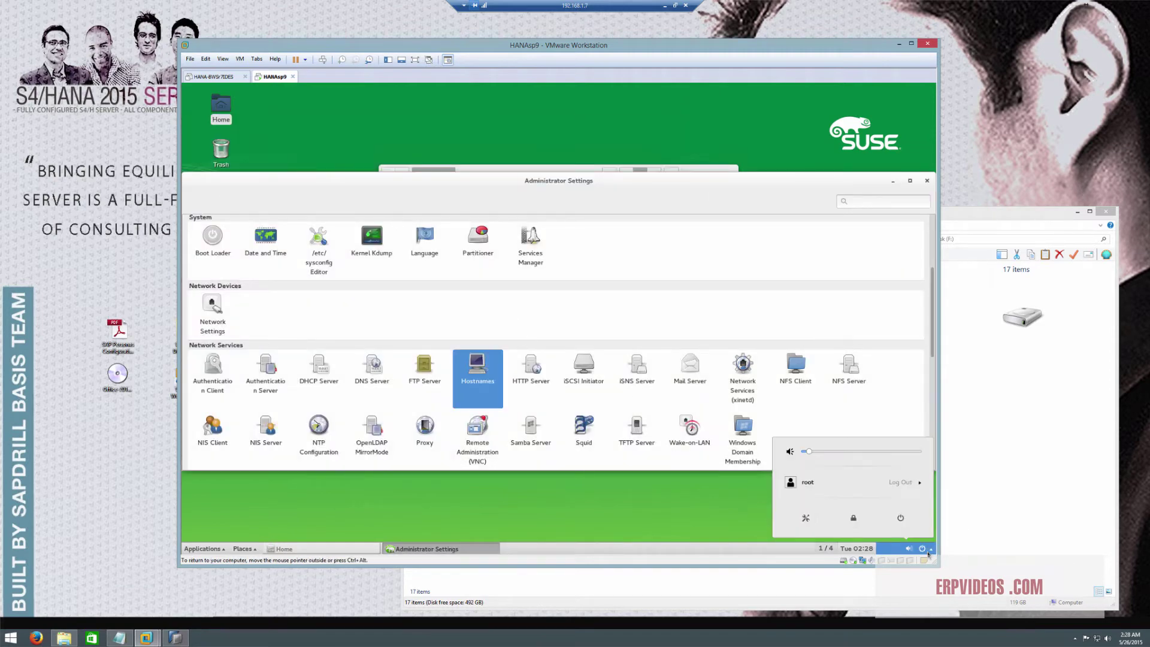
pyautogui.click(901, 517)
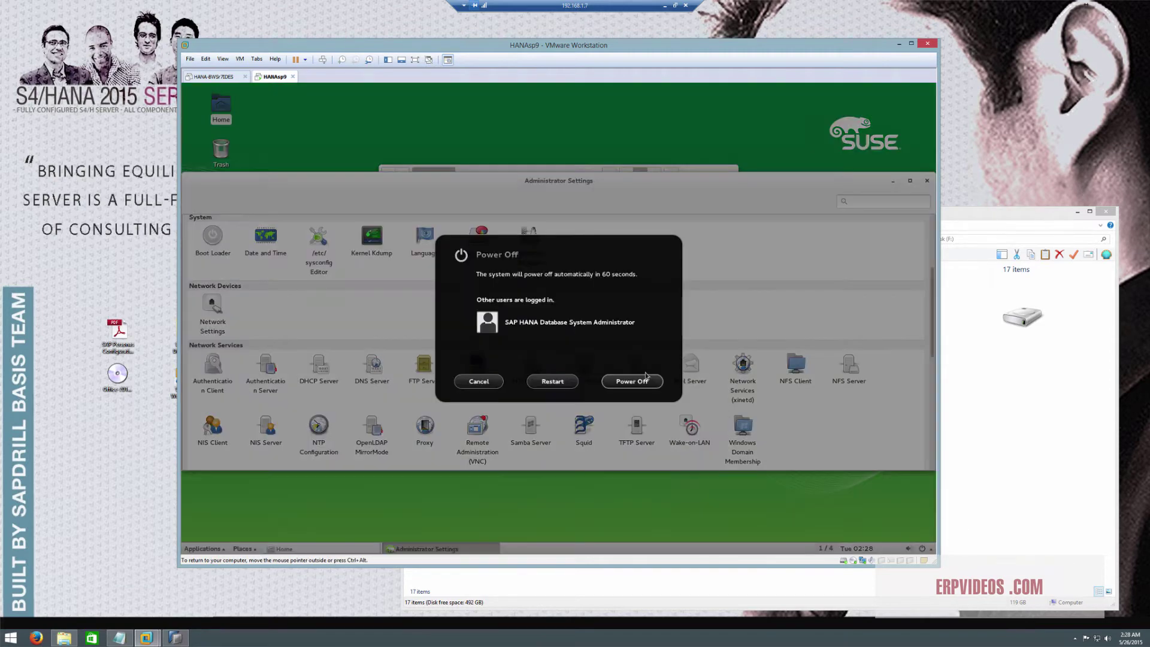
pyautogui.click(479, 381)
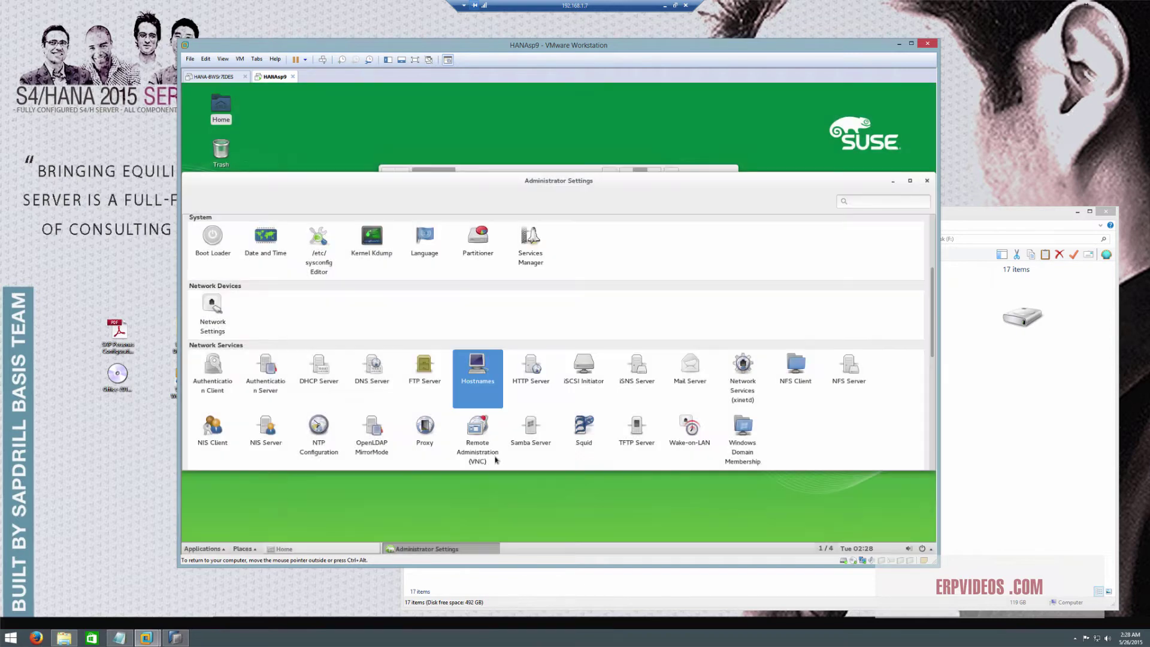
pyautogui.click(926, 180)
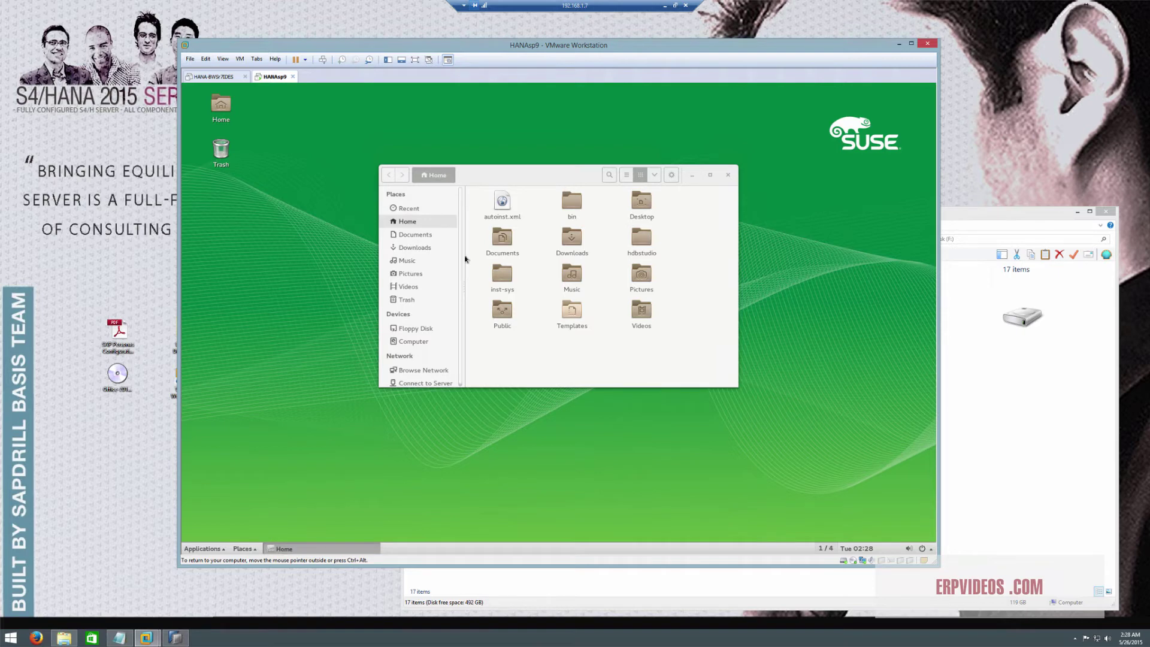
# Open a terminal in the Home folder and switch to the hdbadm user with su -l
pyautogui.click(218, 120)
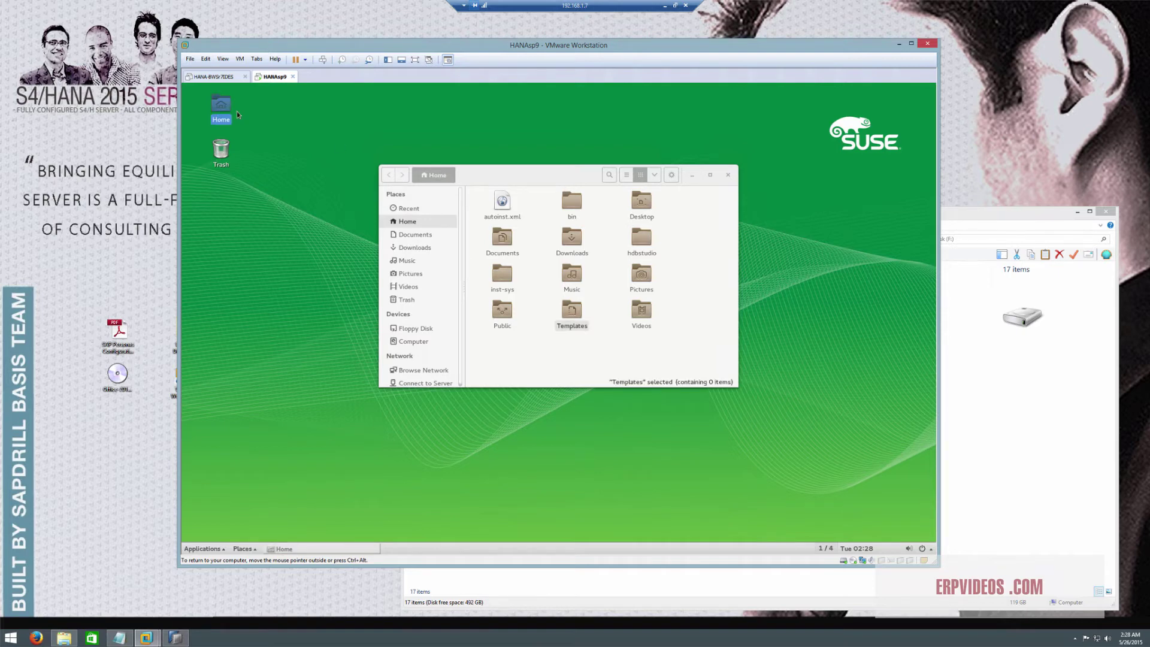
pyautogui.rightClick(552, 354)
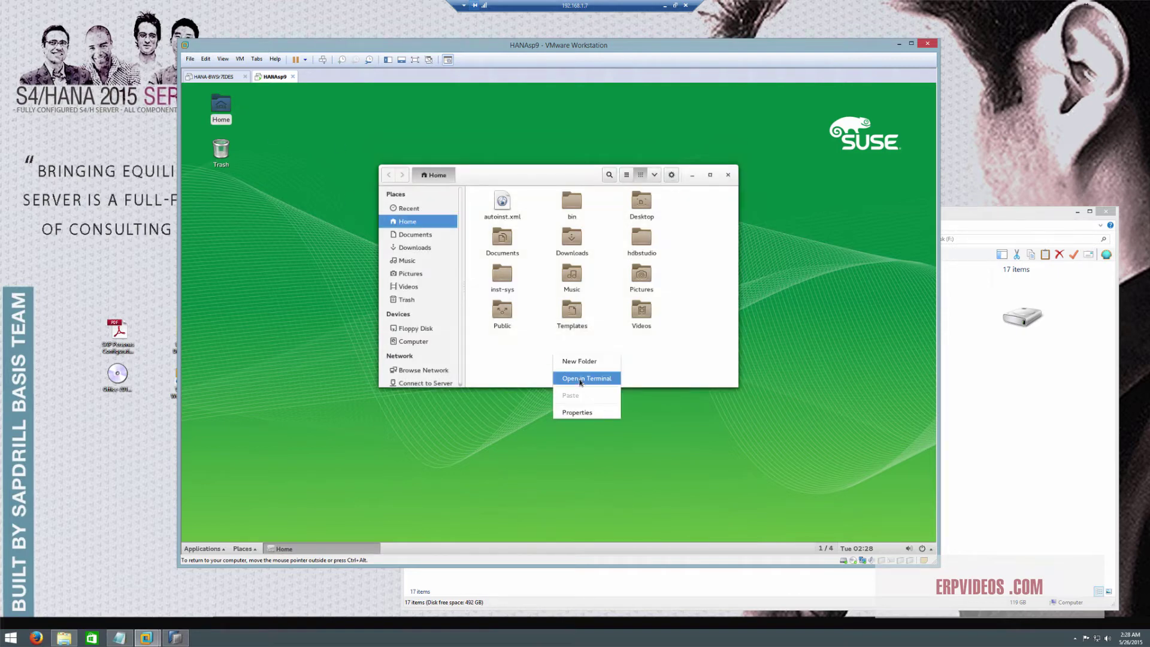
pyautogui.click(557, 376)
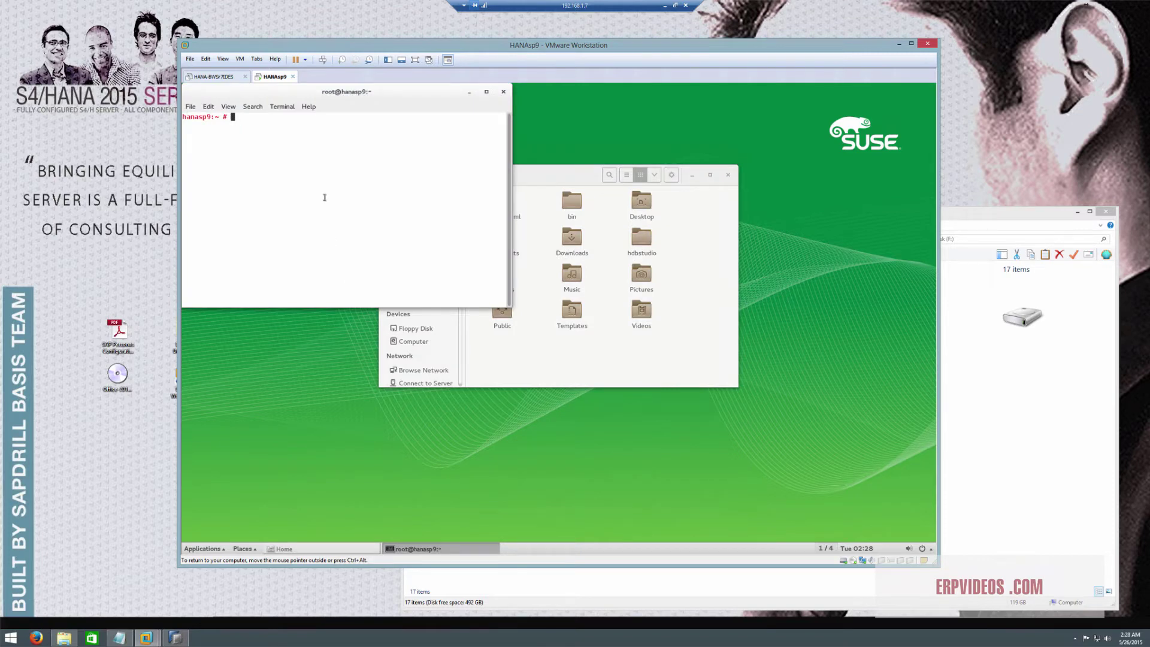
pyautogui.write('su -l hdbadm')
pyautogui.press('Return')
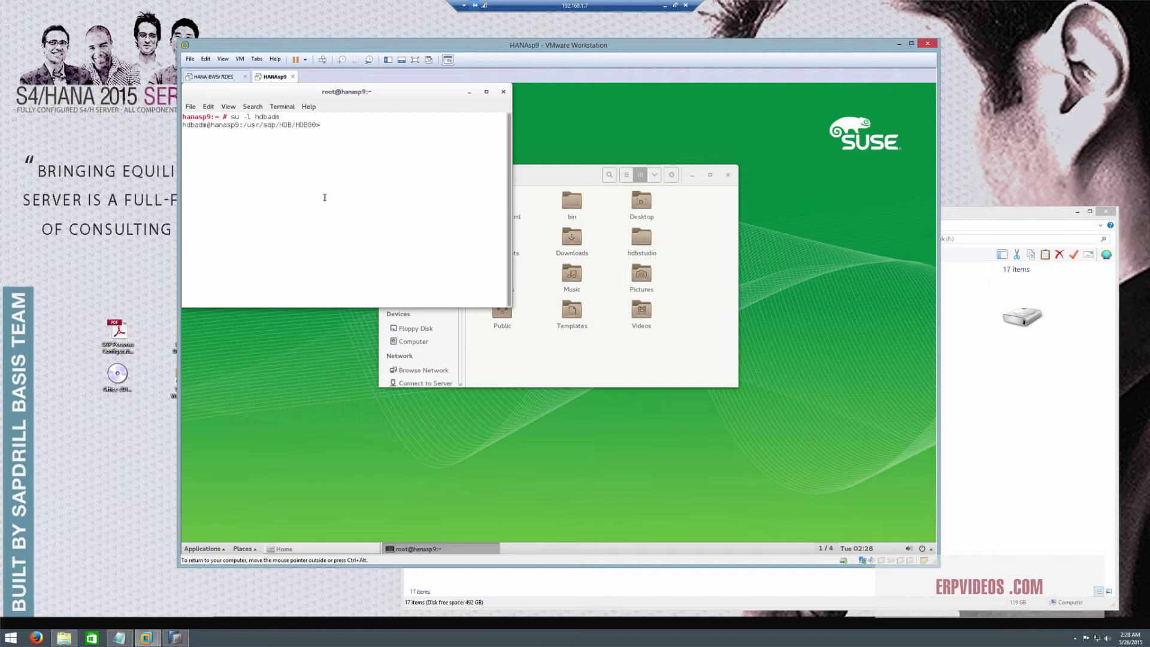
# Run HDB info to confirm hdbnameserver and hdbindexserver are running, then close the terminal
pyautogui.write('HDB info')
pyautogui.press('Return')
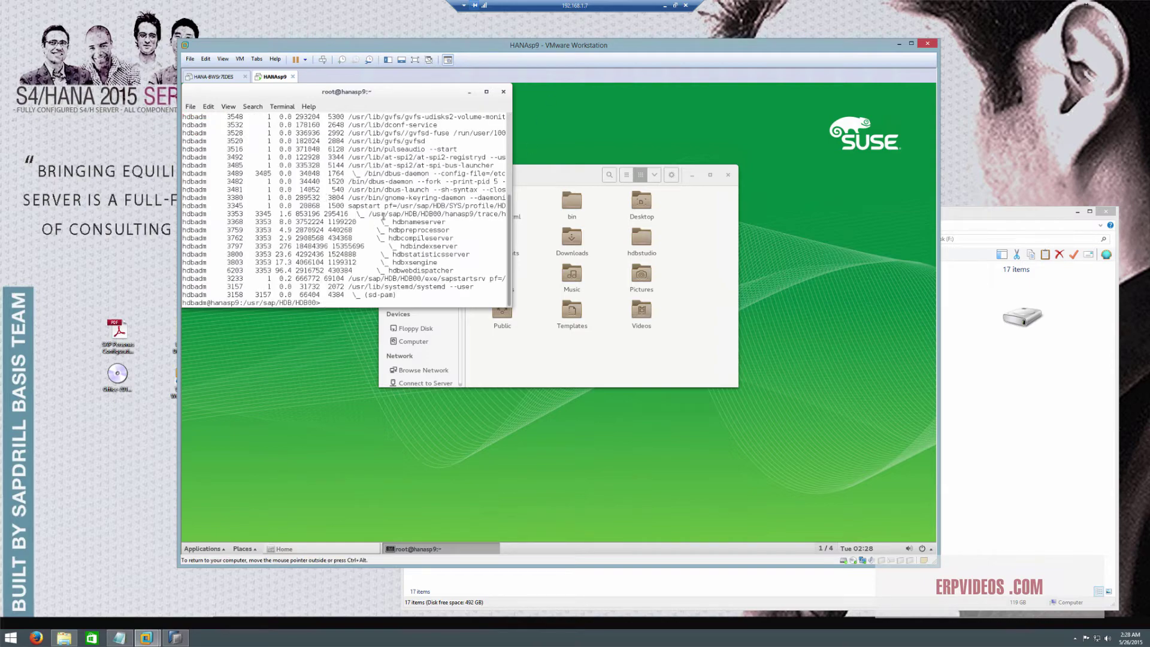
pyautogui.moveTo(453, 277); pyautogui.dragTo(466, 268)
pyautogui.click(466, 268)
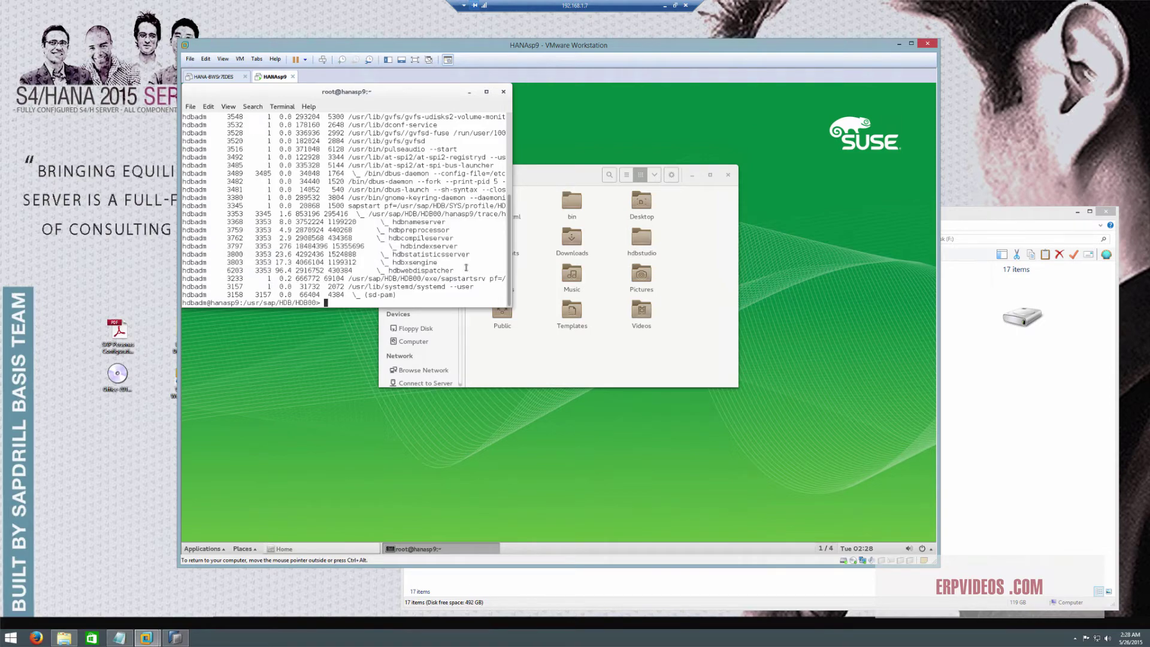
pyautogui.click(503, 91)
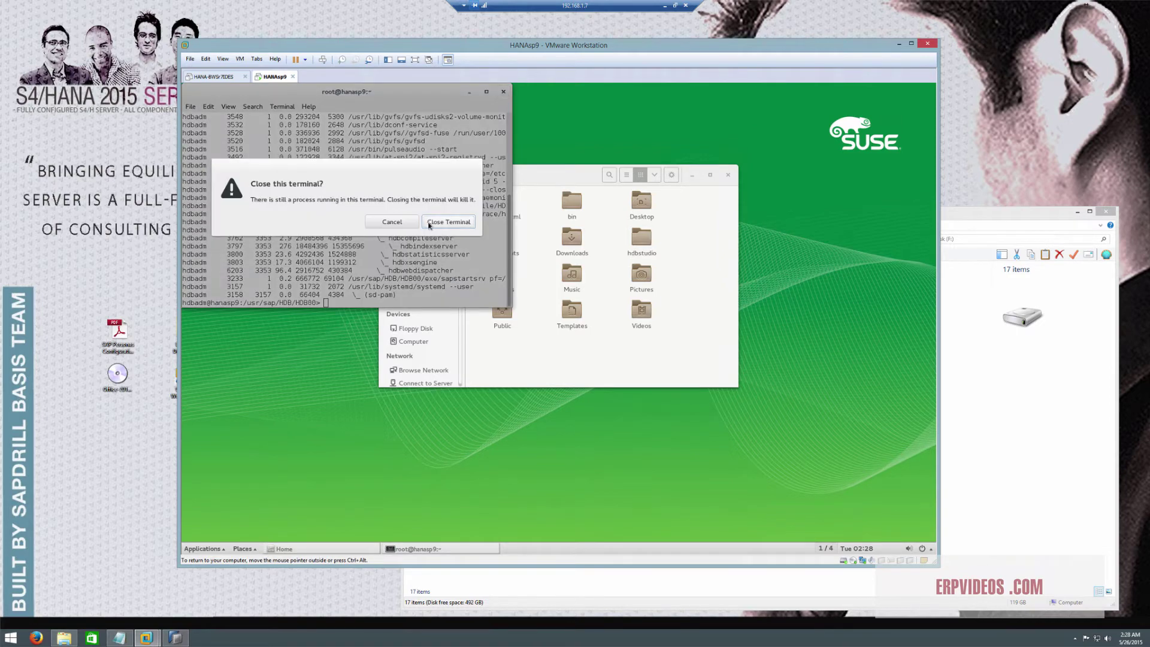
pyautogui.click(448, 222)
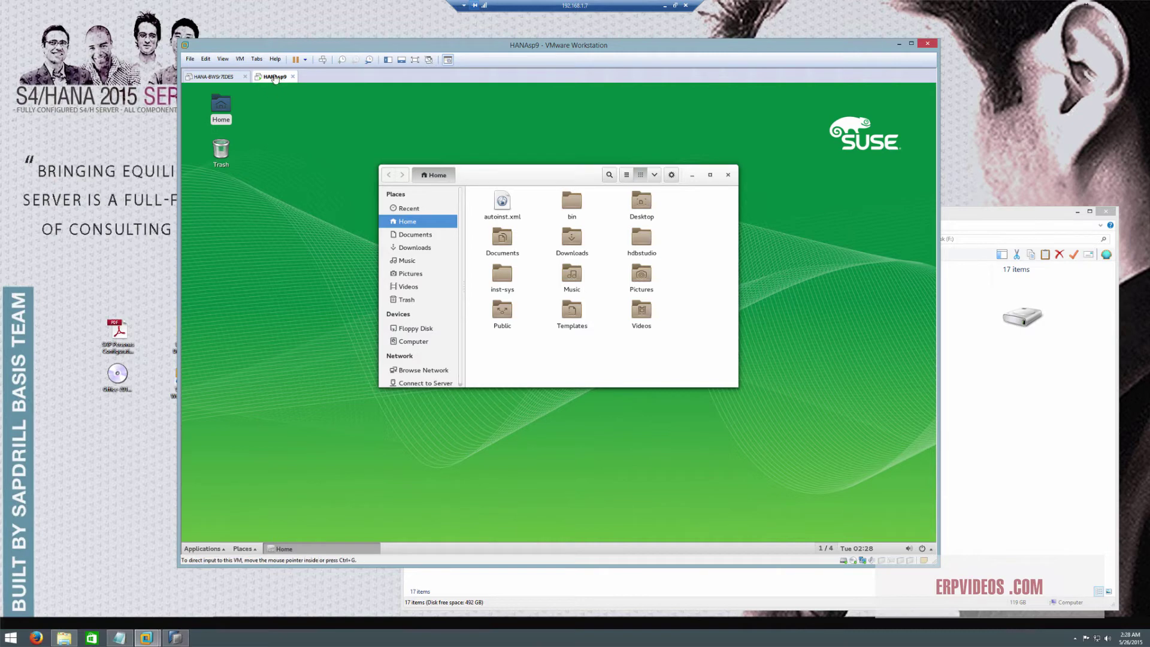
# Minimise the Home folder window in the HANA guest and bring up the Windows Start menu
pyautogui.click(240, 59)
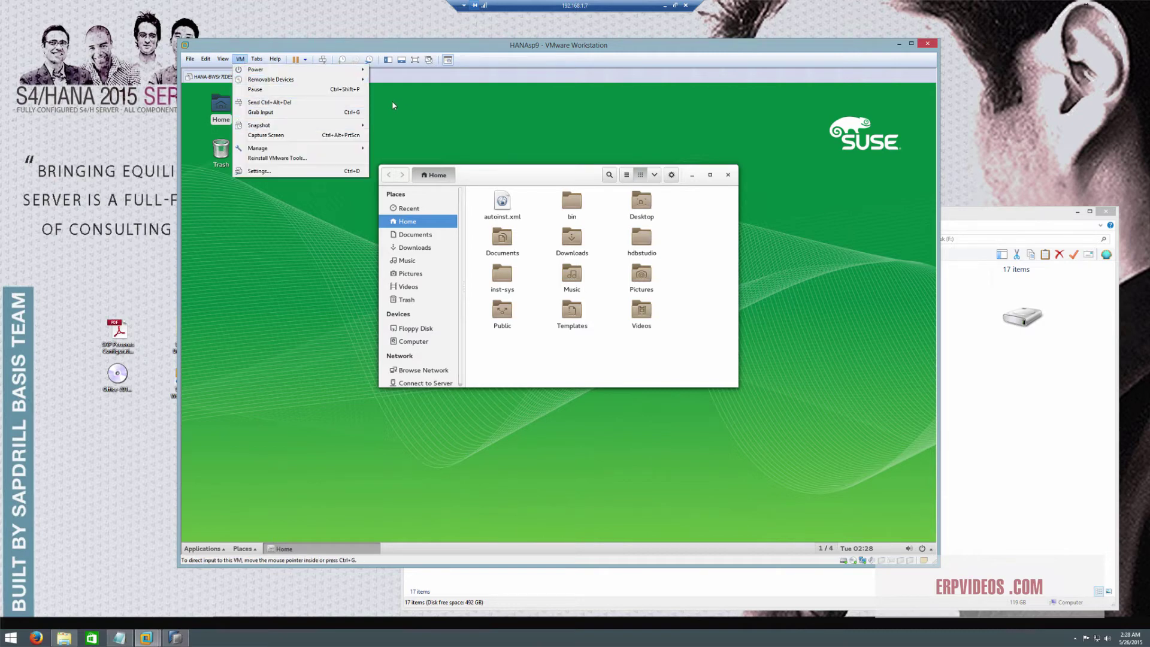
pyautogui.moveTo(348, 70)
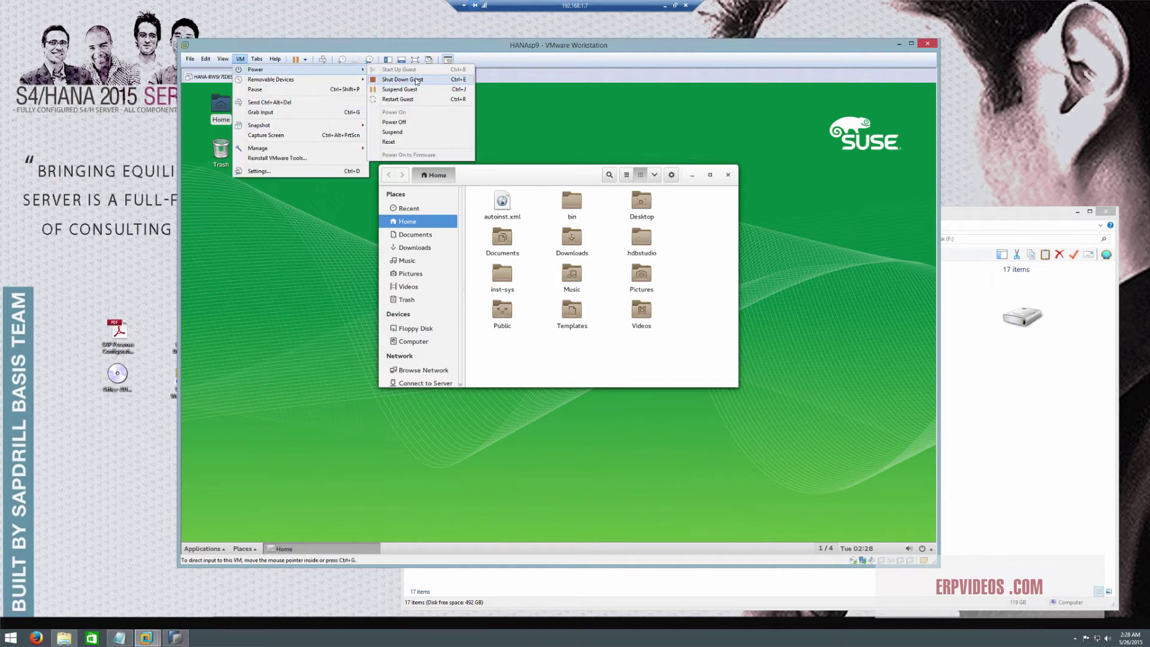
pyautogui.click(602, 132)
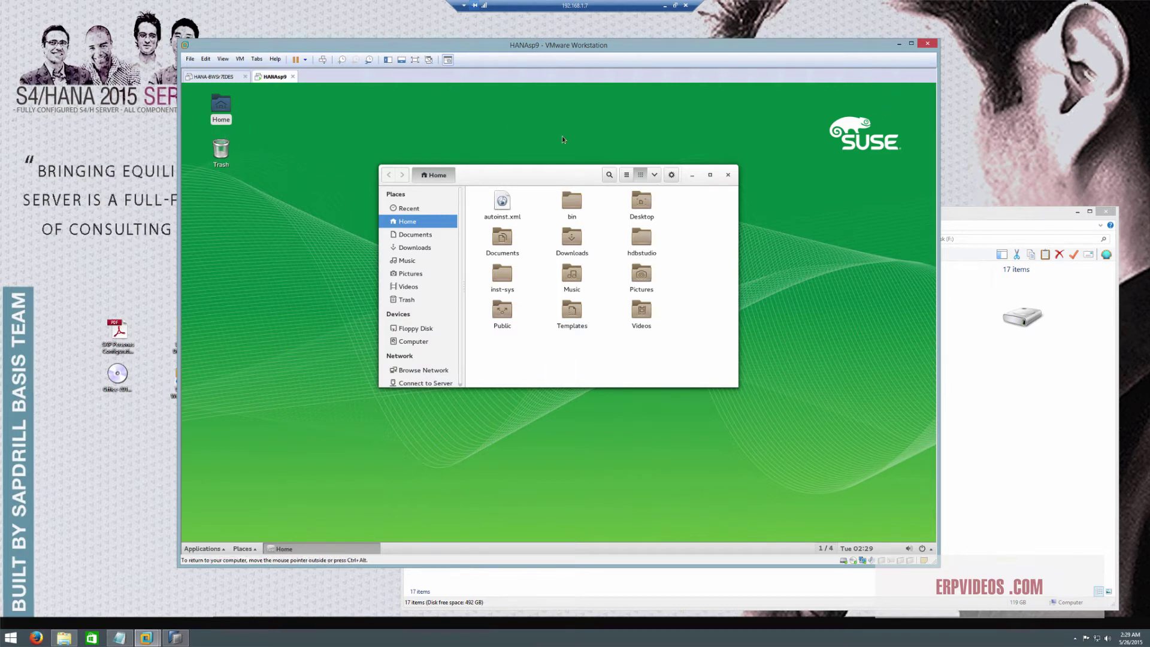
pyautogui.click(692, 175)
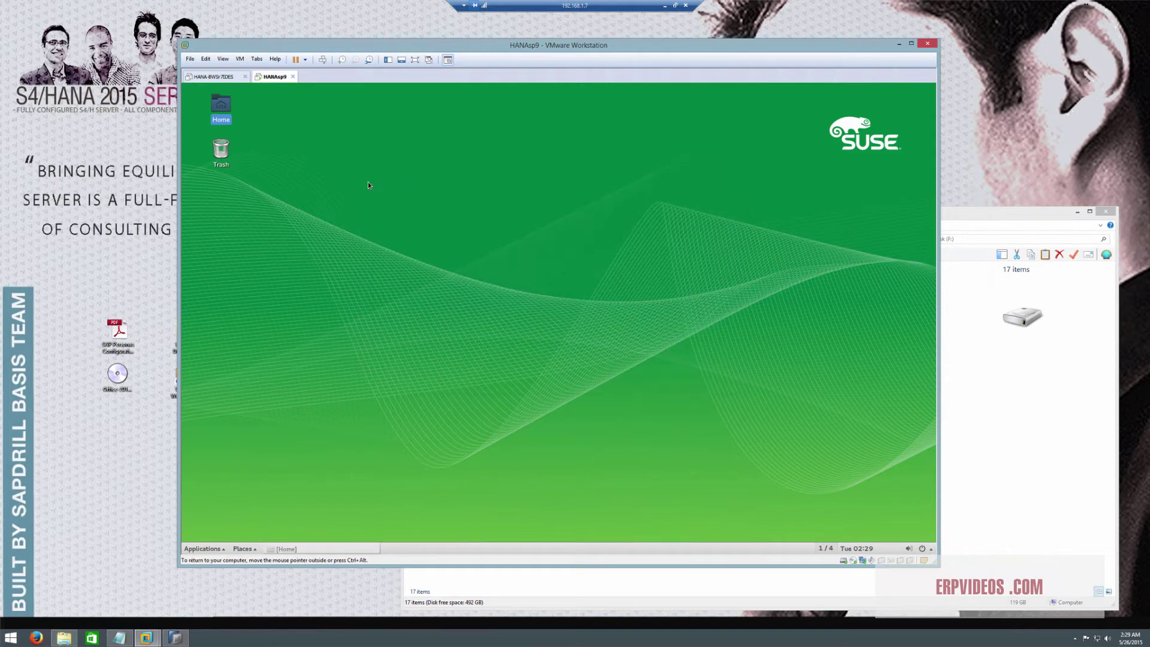
pyautogui.click(11, 638)
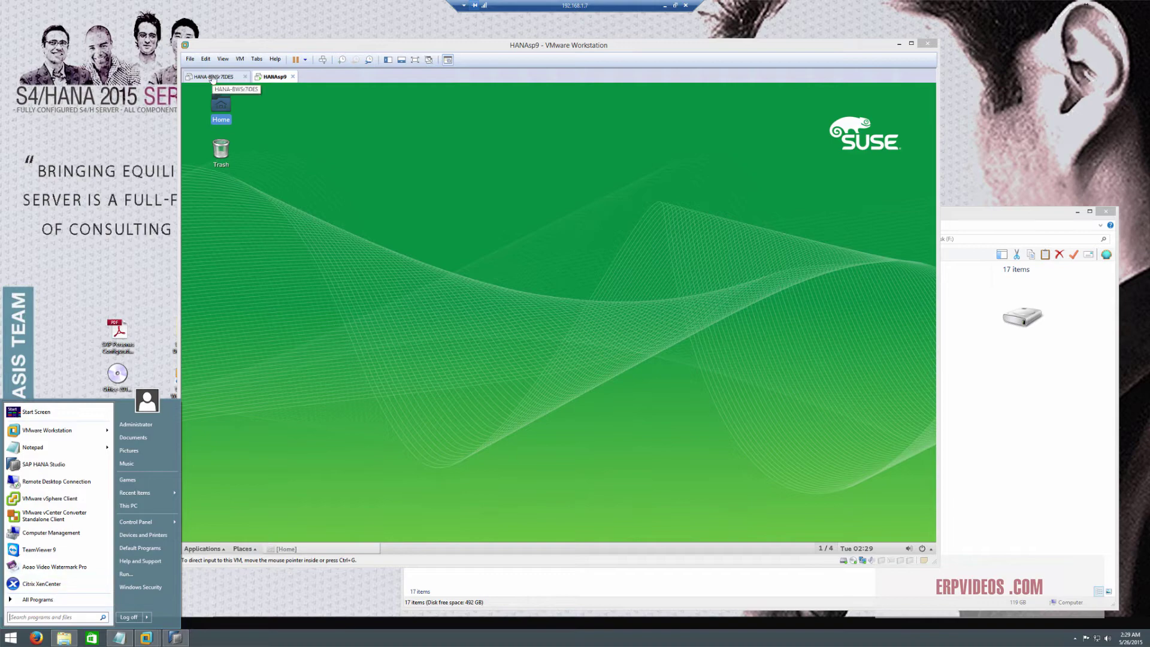
# Remove the existing HDB (SYSTEM) entry from SAP HANA Studio's Systems view
pyautogui.click(175, 637)
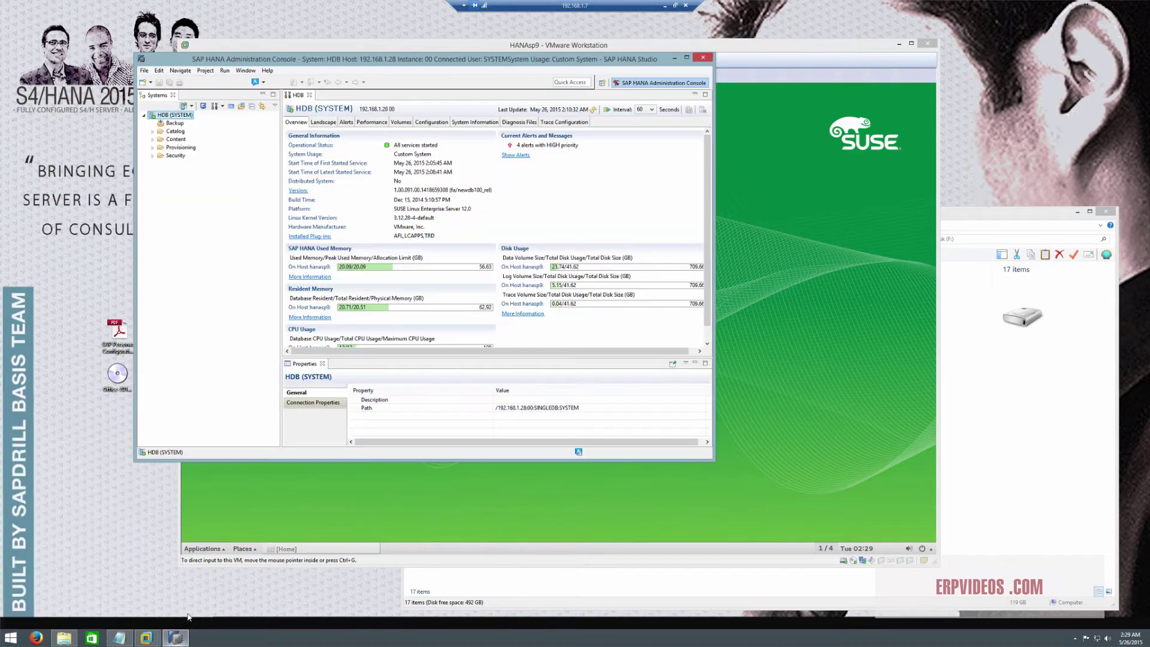
pyautogui.rightClick(176, 121)
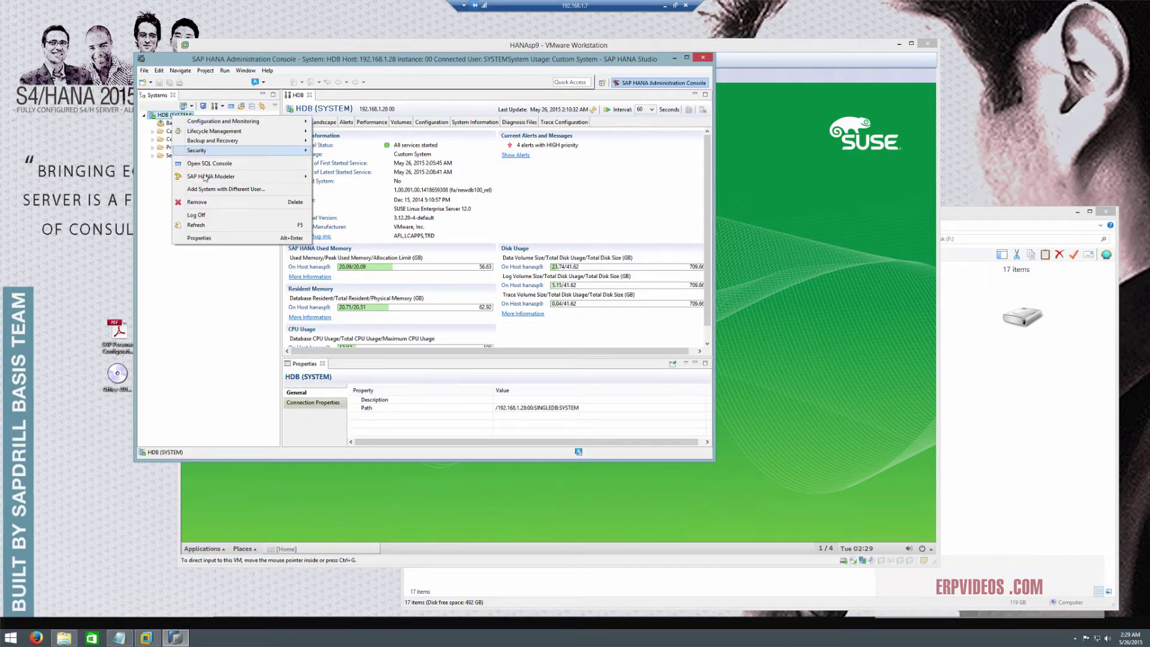
pyautogui.click(197, 203)
pyautogui.click(471, 266)
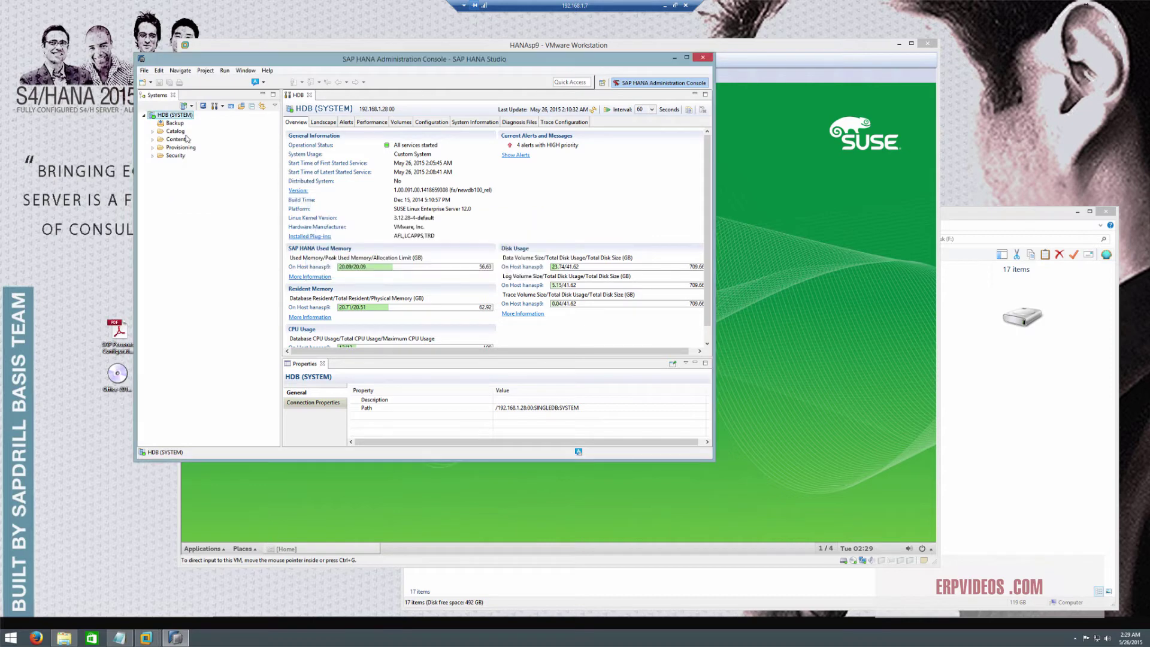
# Add the HANA system at host 192.168.1.28, instance 00, with the SYSTEM user's password
pyautogui.click(191, 106)
pyautogui.click(201, 118)
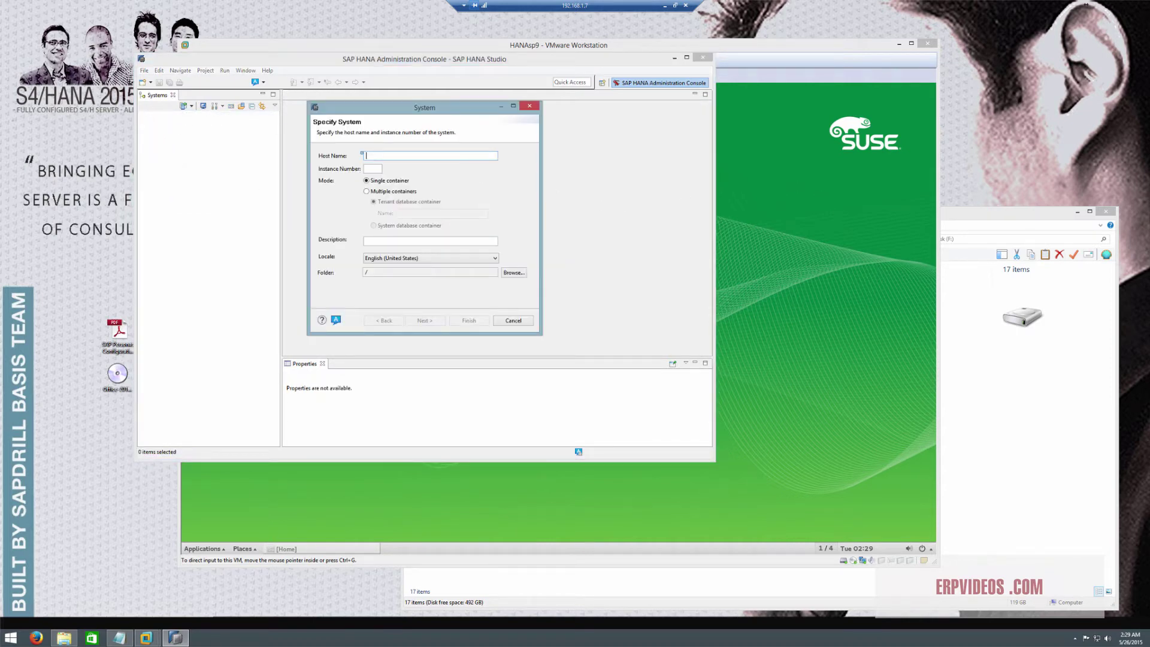
pyautogui.write('192.')
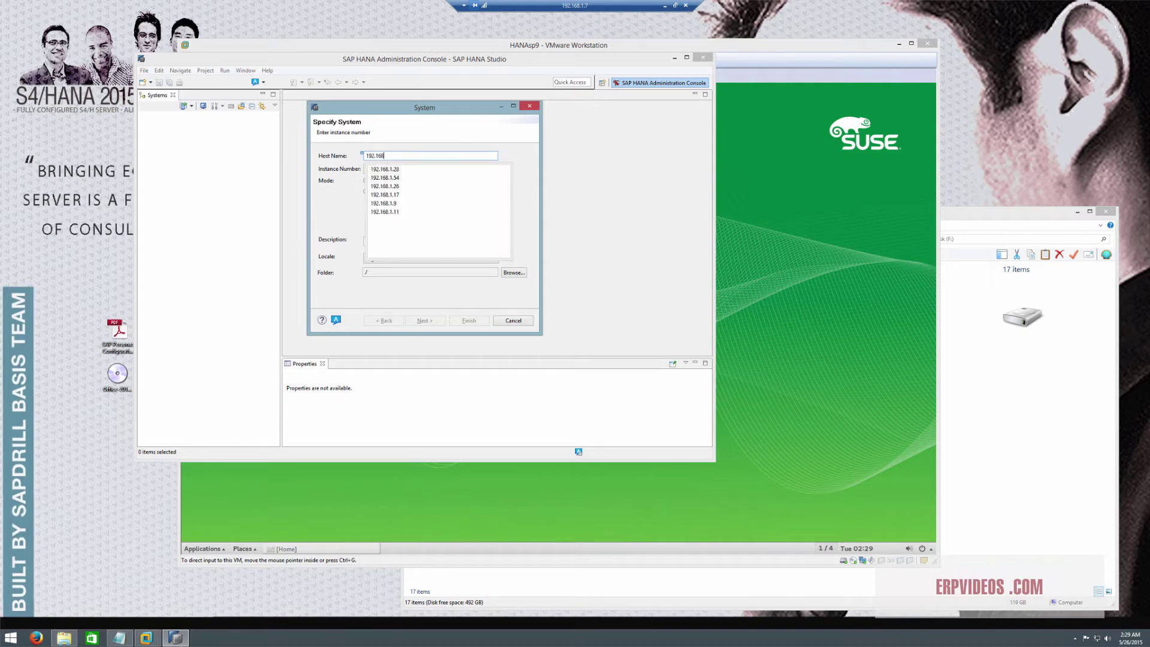
pyautogui.write('168')
pyautogui.press('Down')
pyautogui.press('Return')
pyautogui.click(373, 168)
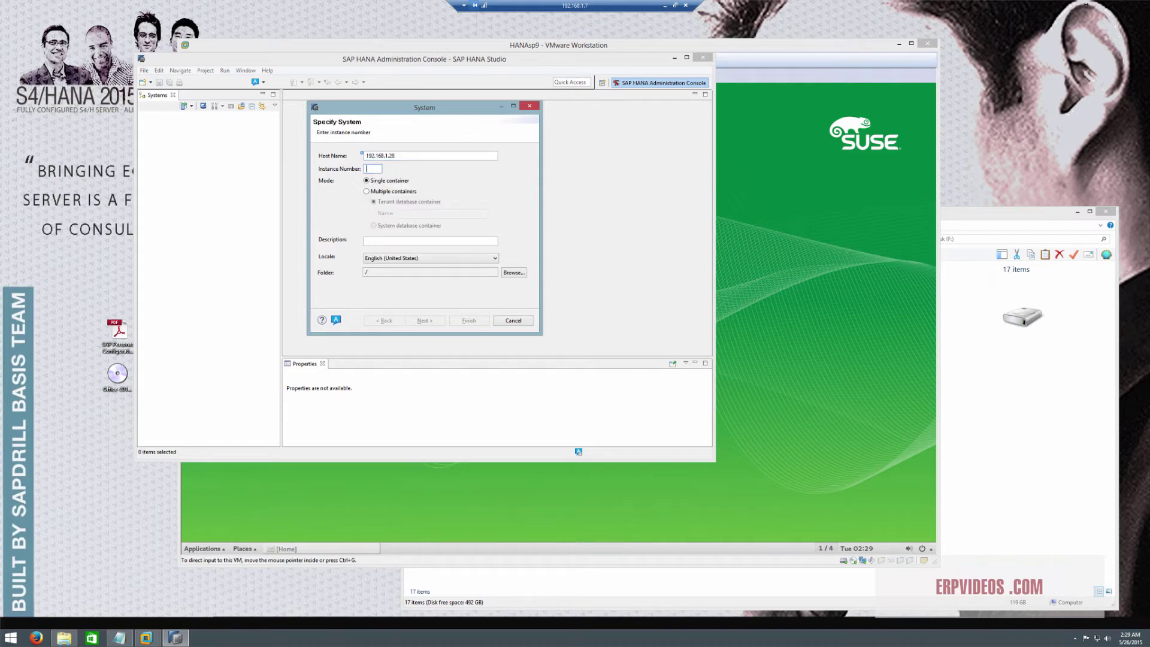
pyautogui.write('00')
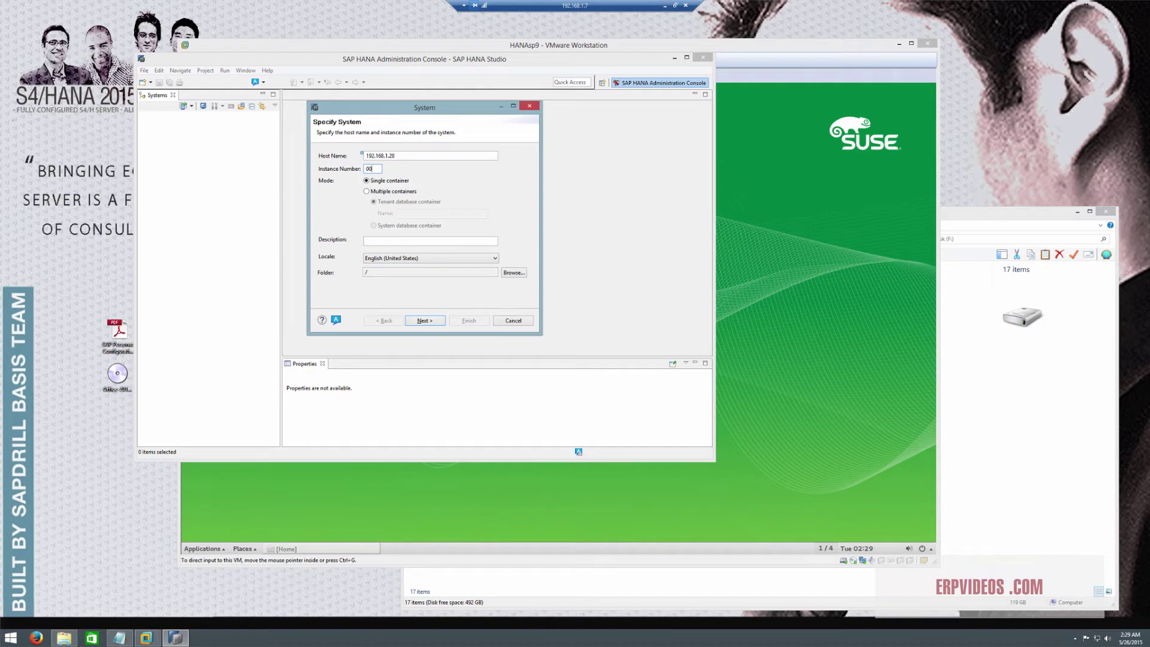
pyautogui.click(426, 320)
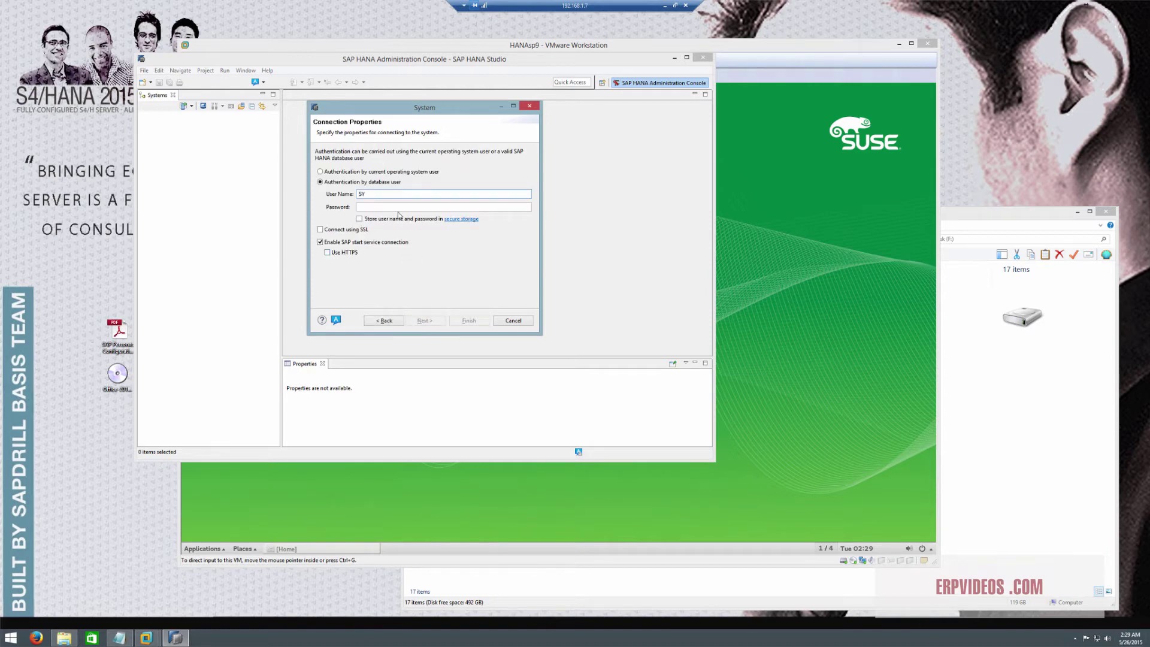
pyautogui.write('***')
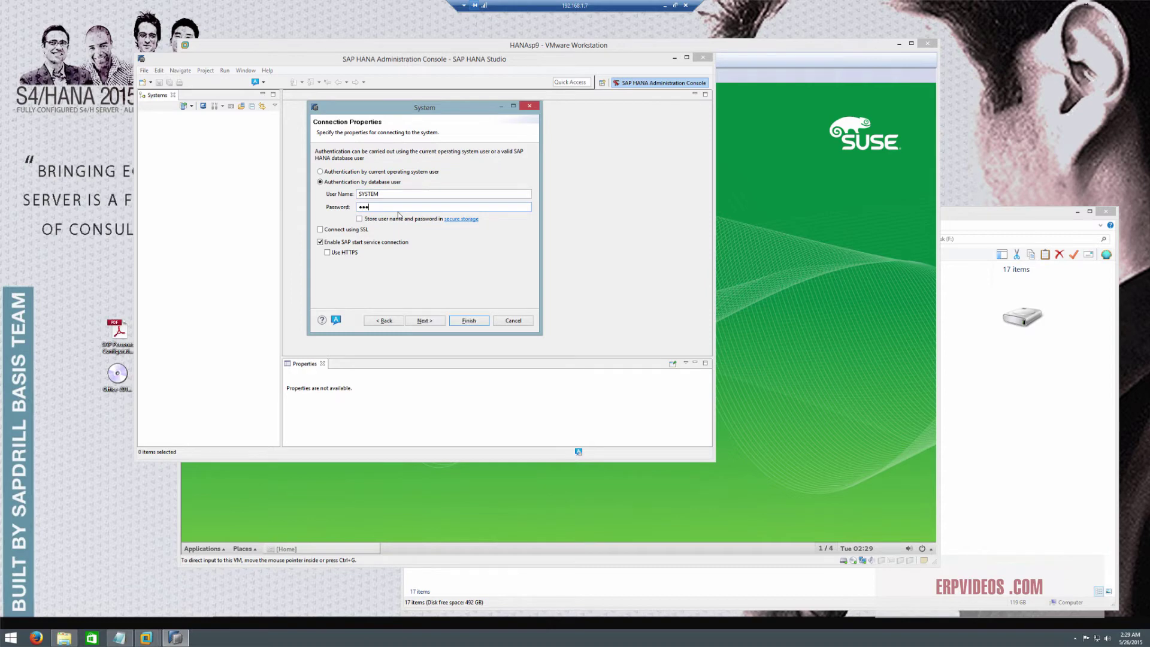
pyautogui.write('****')
pyautogui.press('Return')
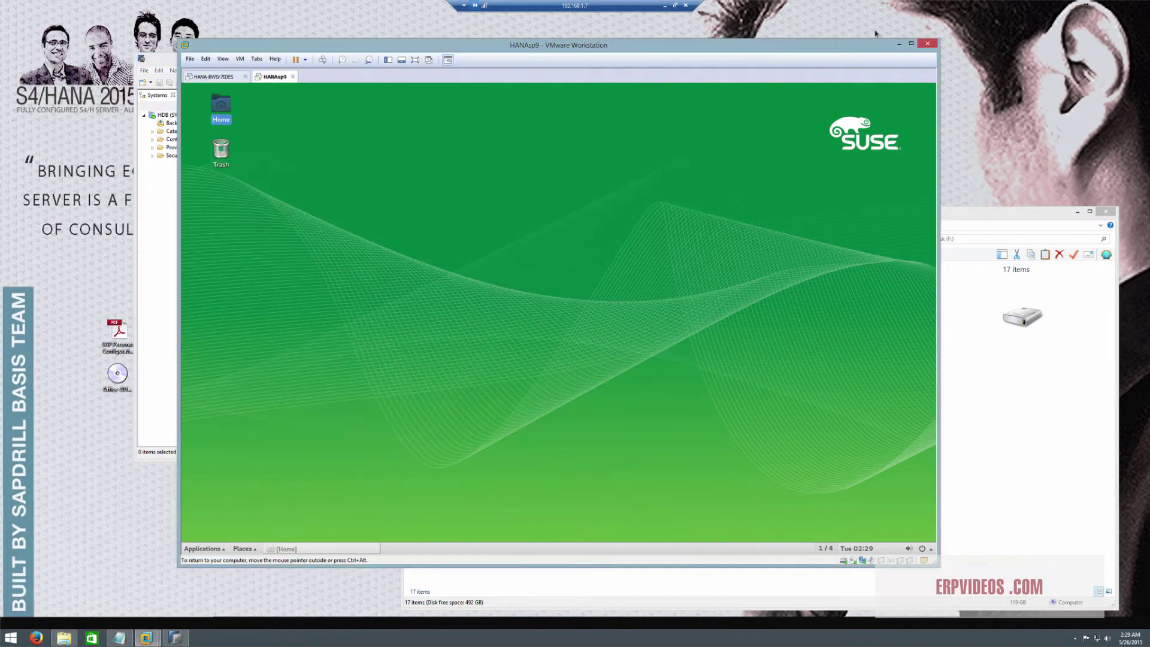
pyautogui.click(843, 484)
pyautogui.click(221, 78)
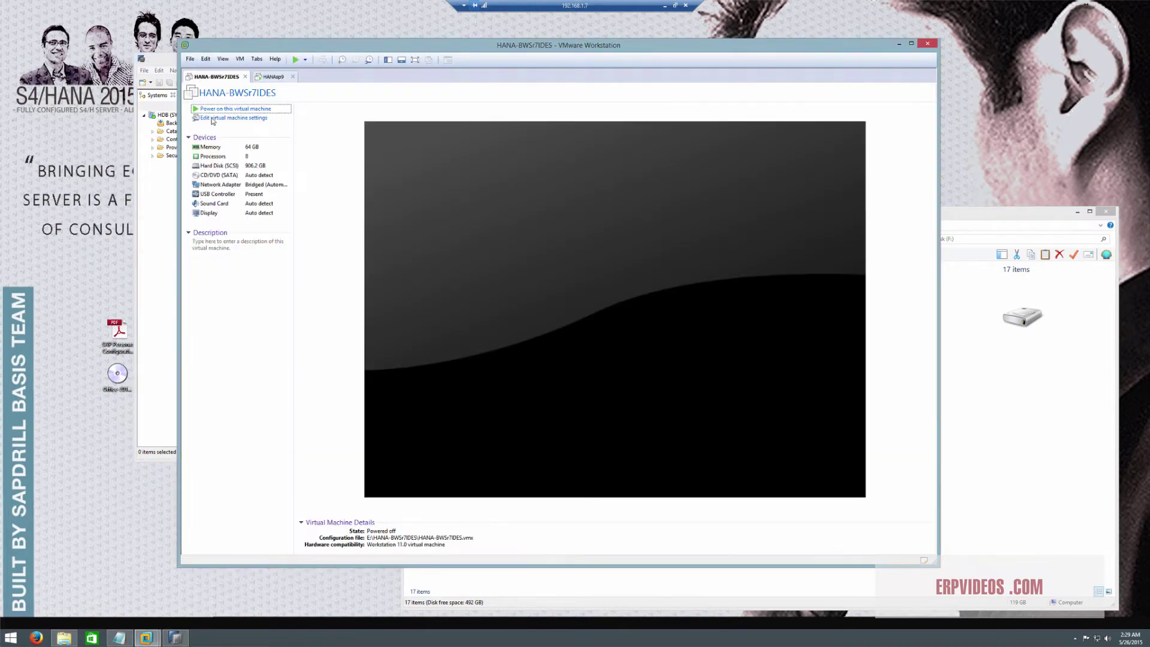
pyautogui.click(274, 76)
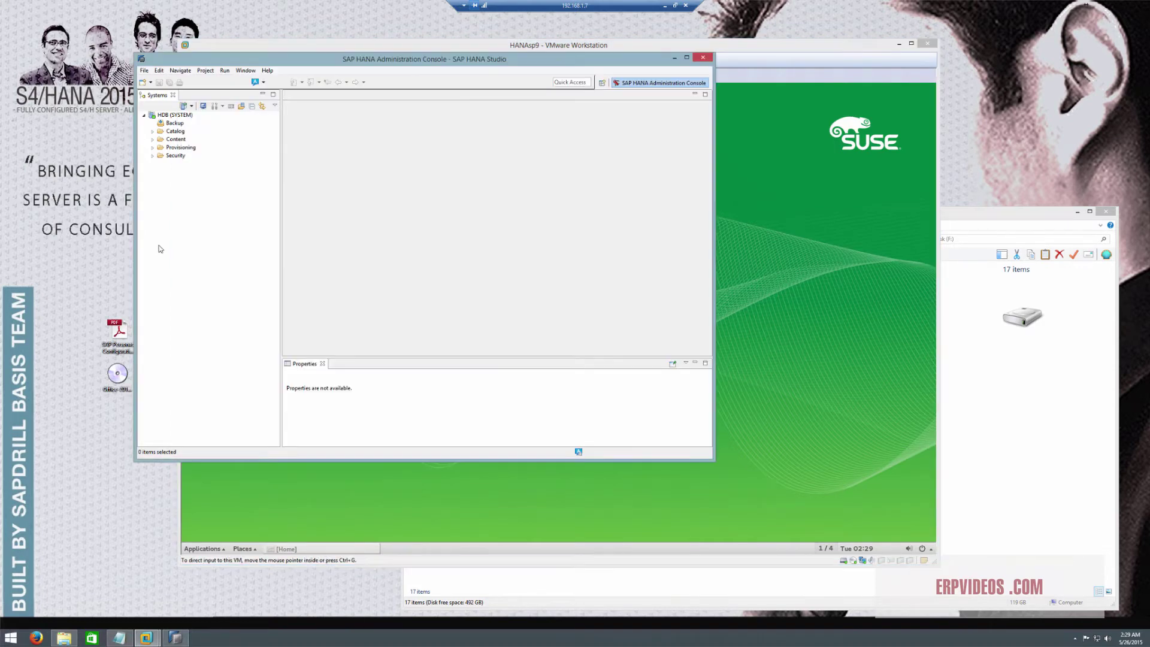
pyautogui.click(164, 250)
pyautogui.click(175, 114)
# Look over the HDB system's actions without choosing one and move the Studio window down-right
pyautogui.rightClick(179, 116)
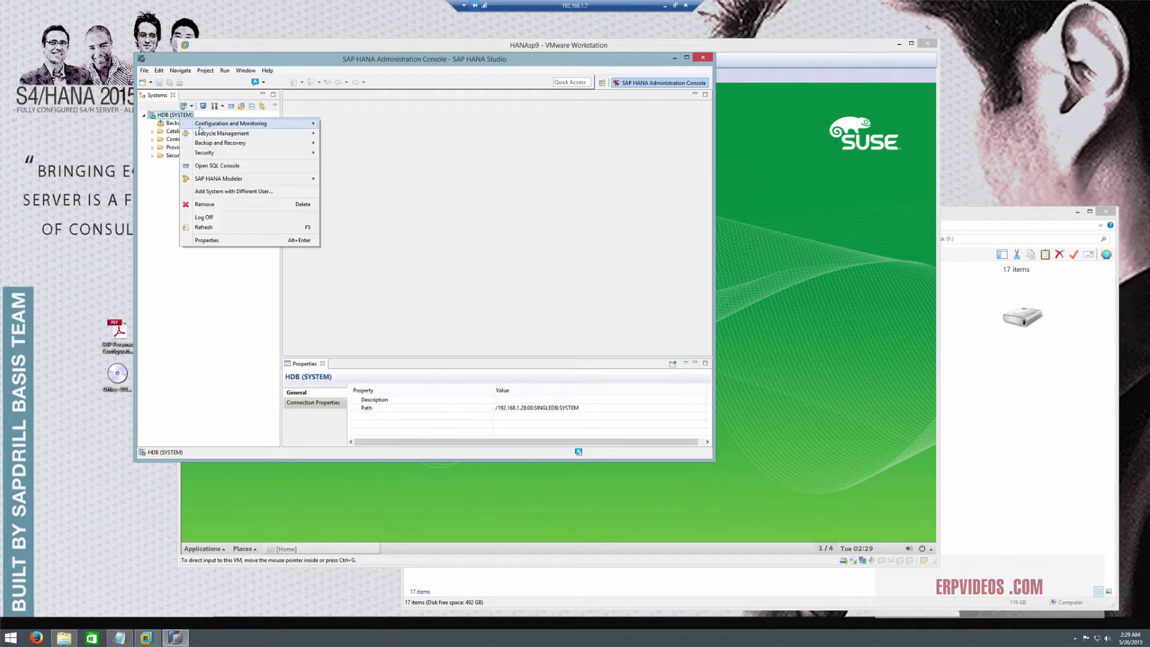
pyautogui.moveTo(278, 127)
pyautogui.click(173, 345)
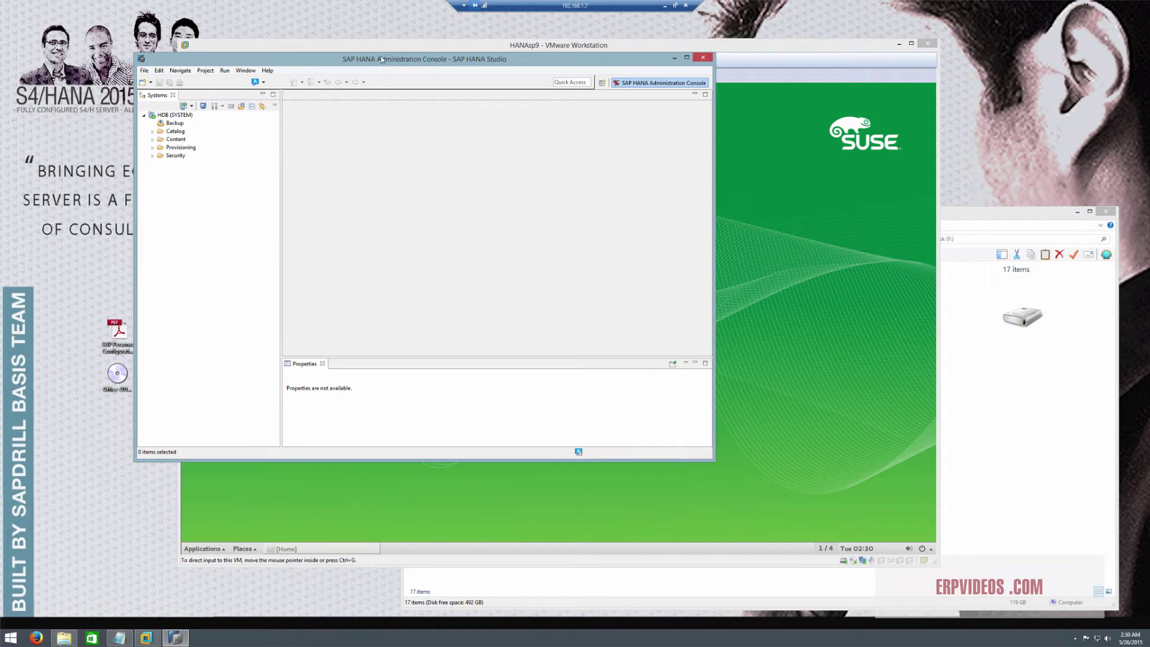
pyautogui.moveTo(385, 61); pyautogui.dragTo(444, 119)
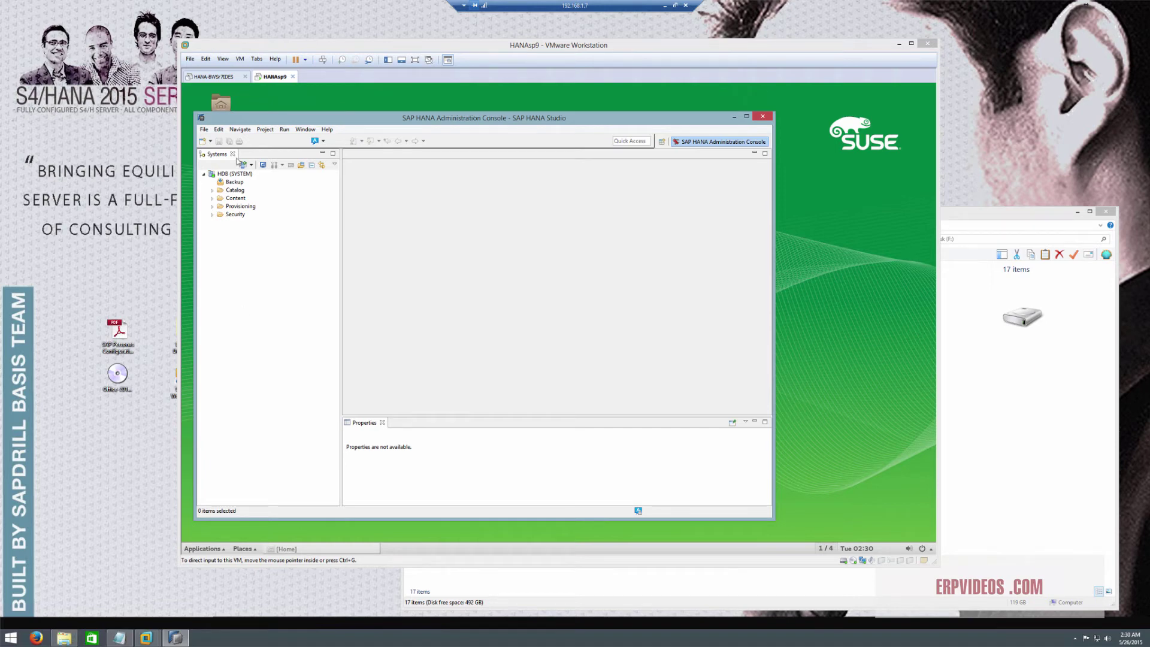
pyautogui.click(762, 116)
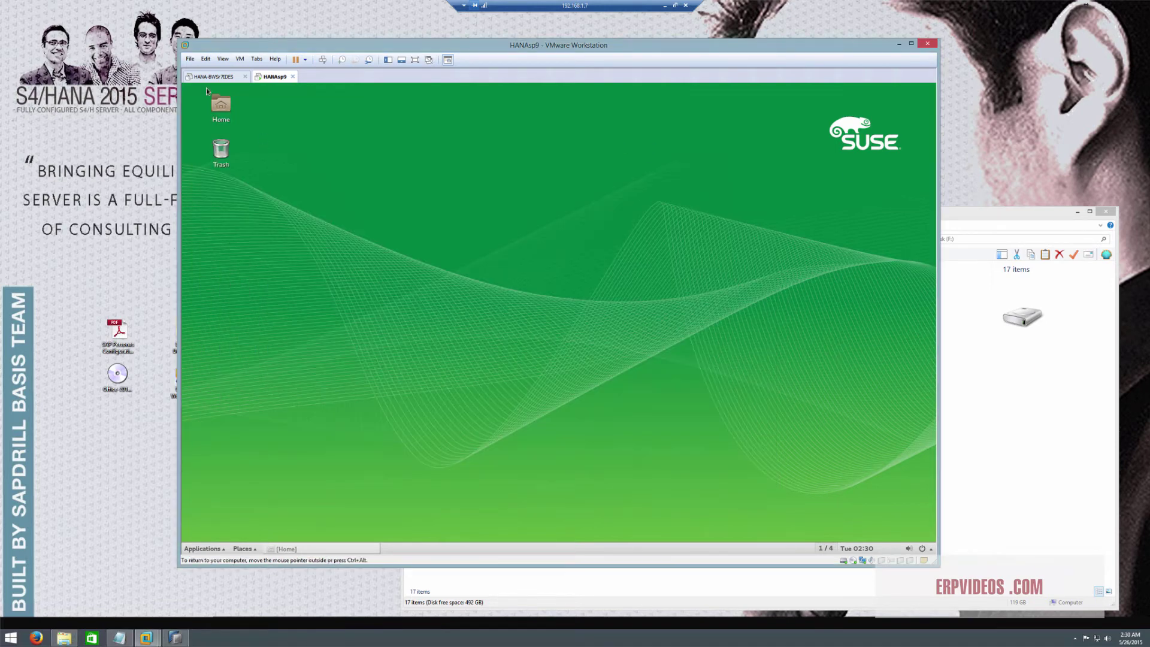
pyautogui.click(185, 641)
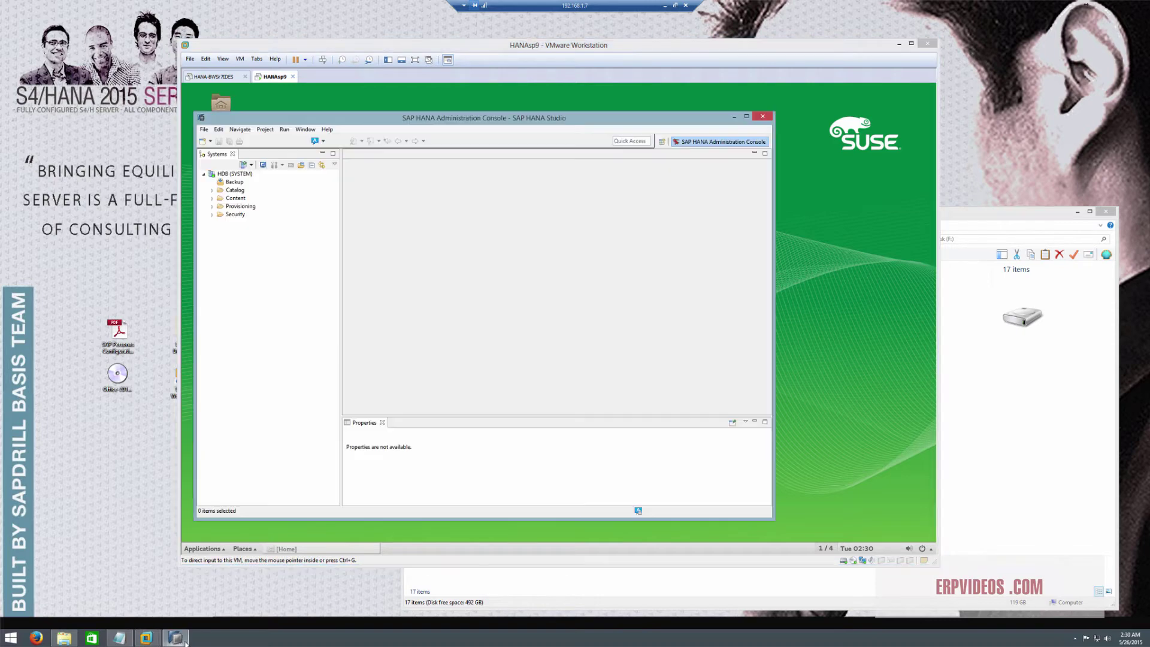
# Open the HDB system's administration overview via Configuration and Monitoring
pyautogui.click(242, 175)
pyautogui.rightClick(242, 180)
pyautogui.moveTo(311, 183)
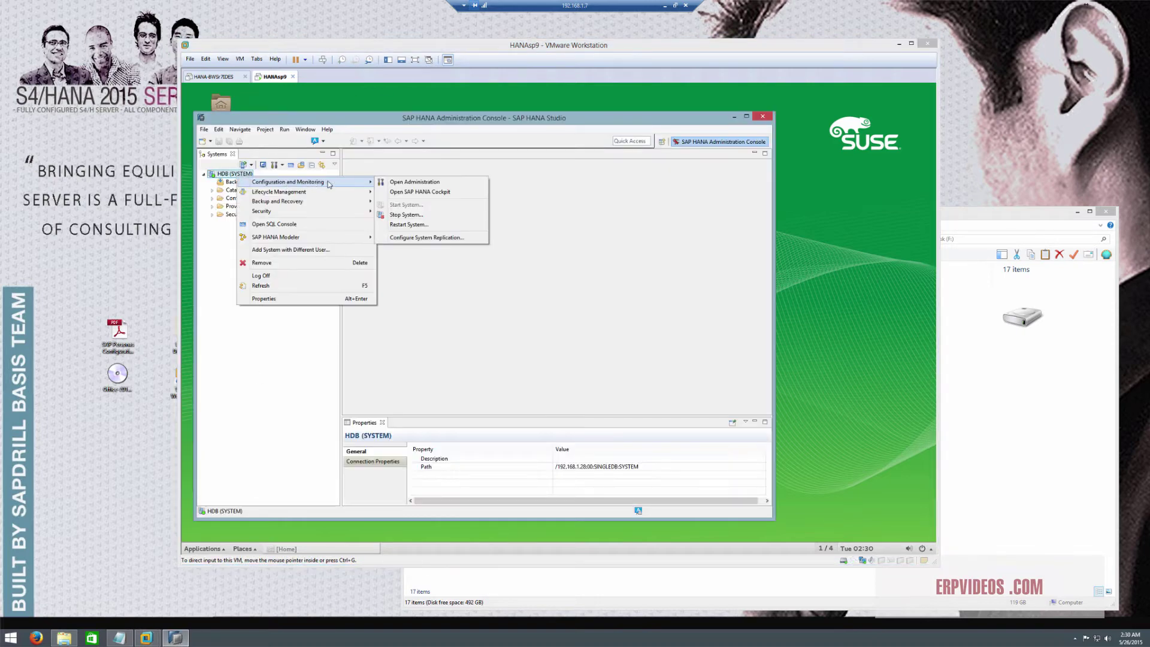
pyautogui.click(419, 183)
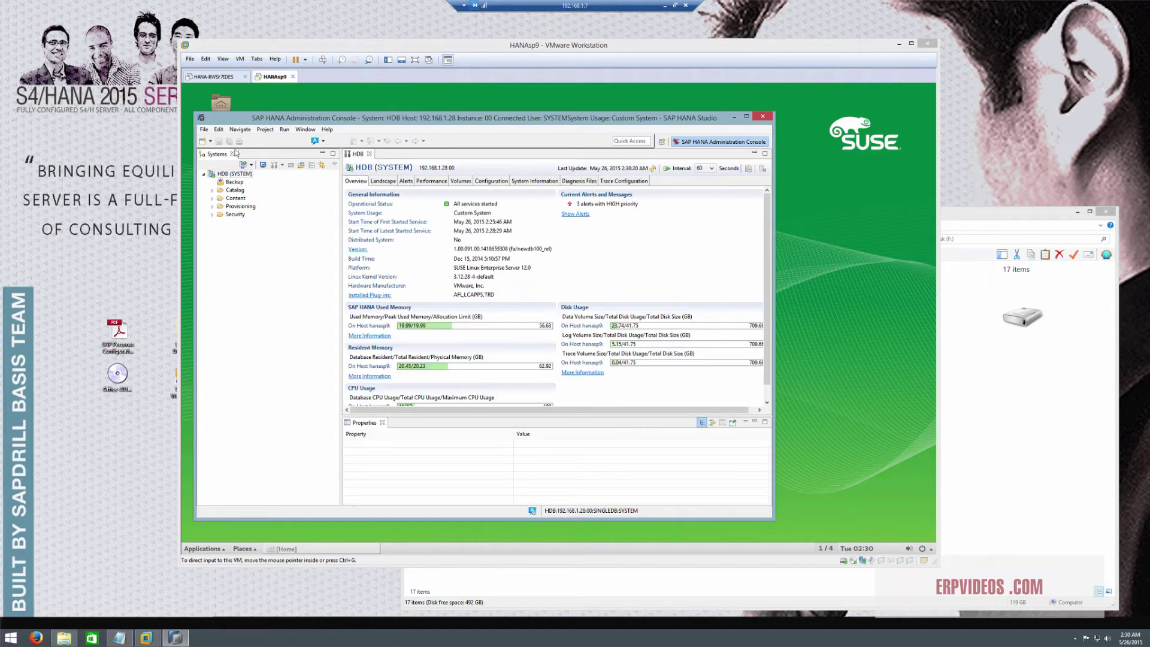
# Launch SAP HANA Cockpit for the HDB system to its browser logon page
pyautogui.click(227, 173)
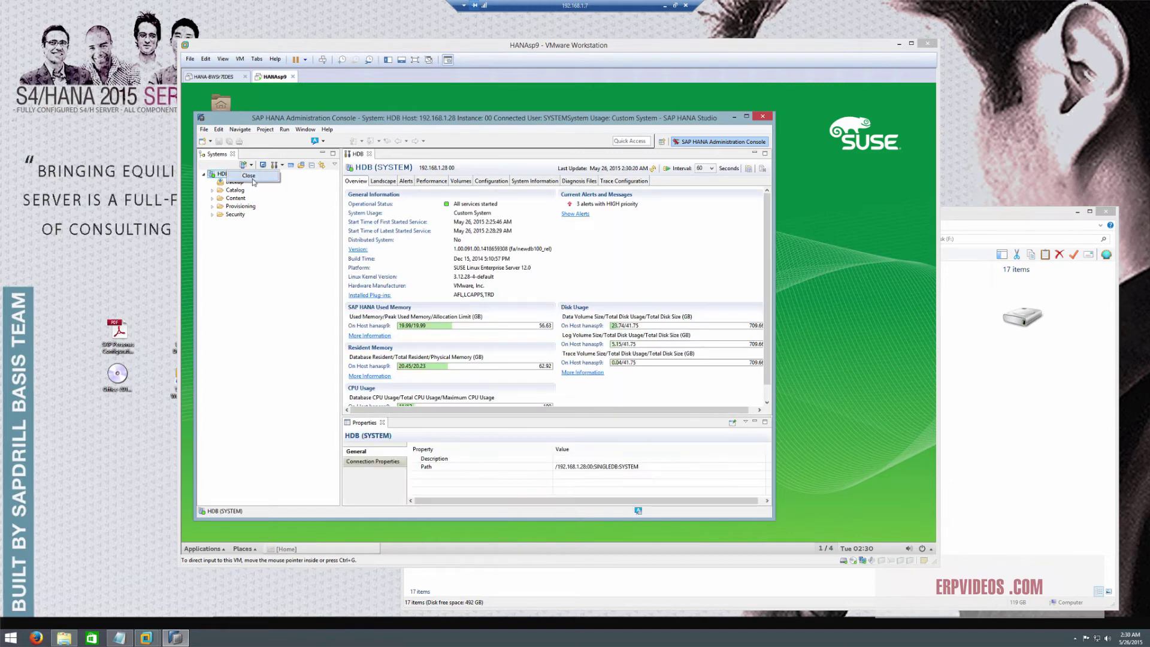
pyautogui.rightClick(243, 174)
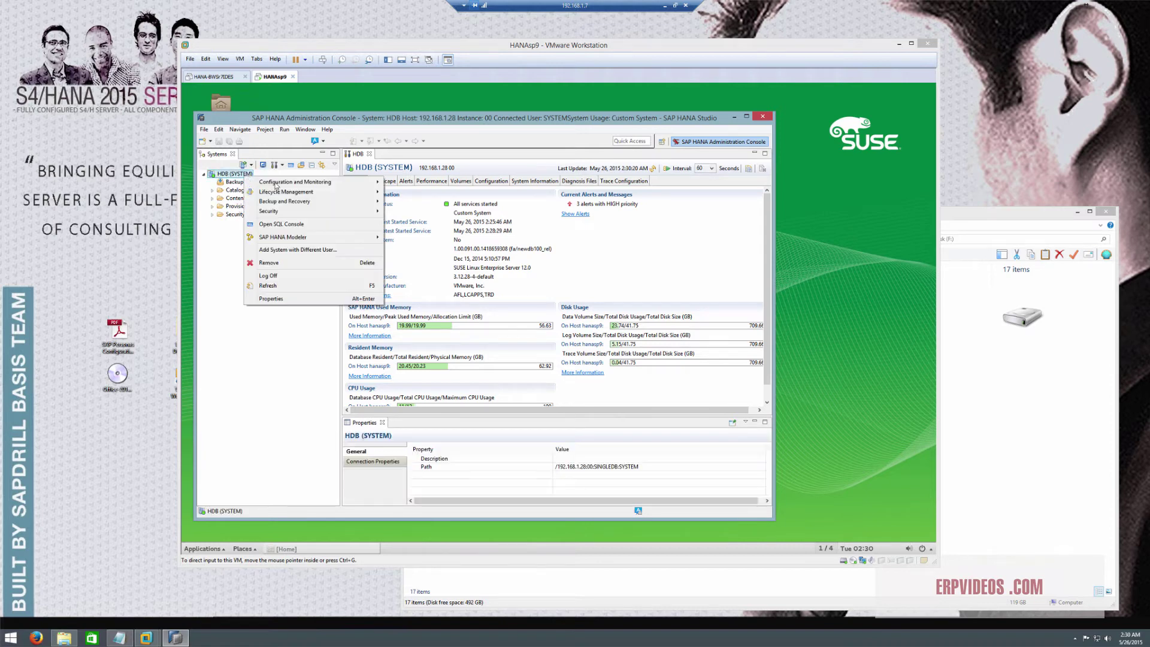
pyautogui.moveTo(308, 185)
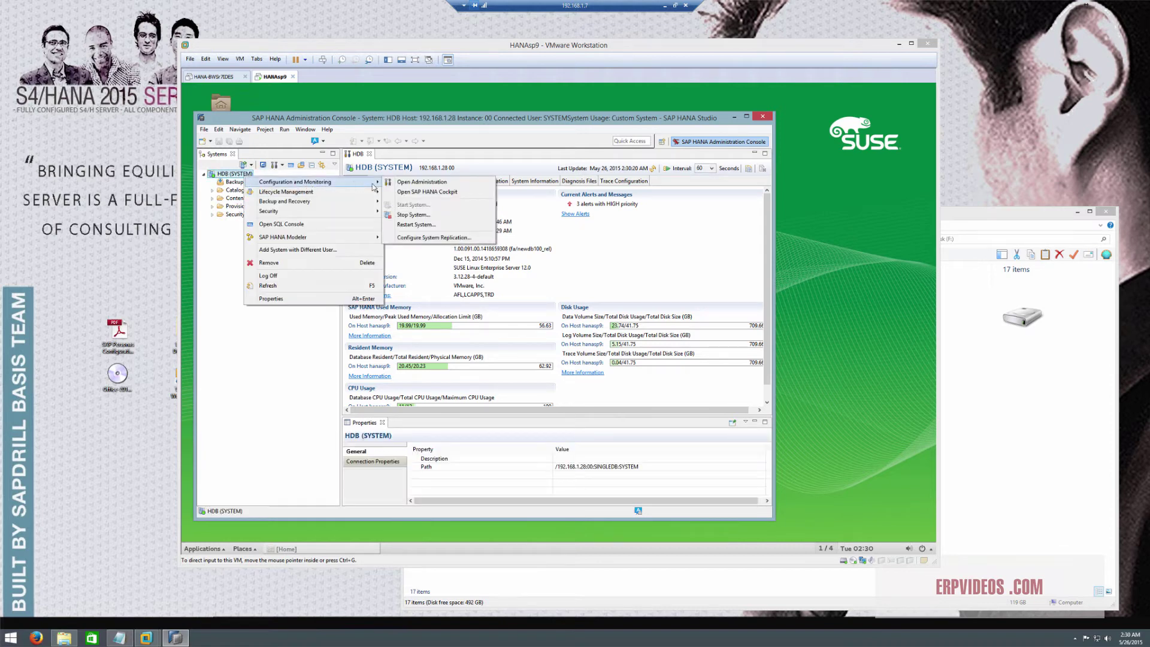
pyautogui.click(418, 193)
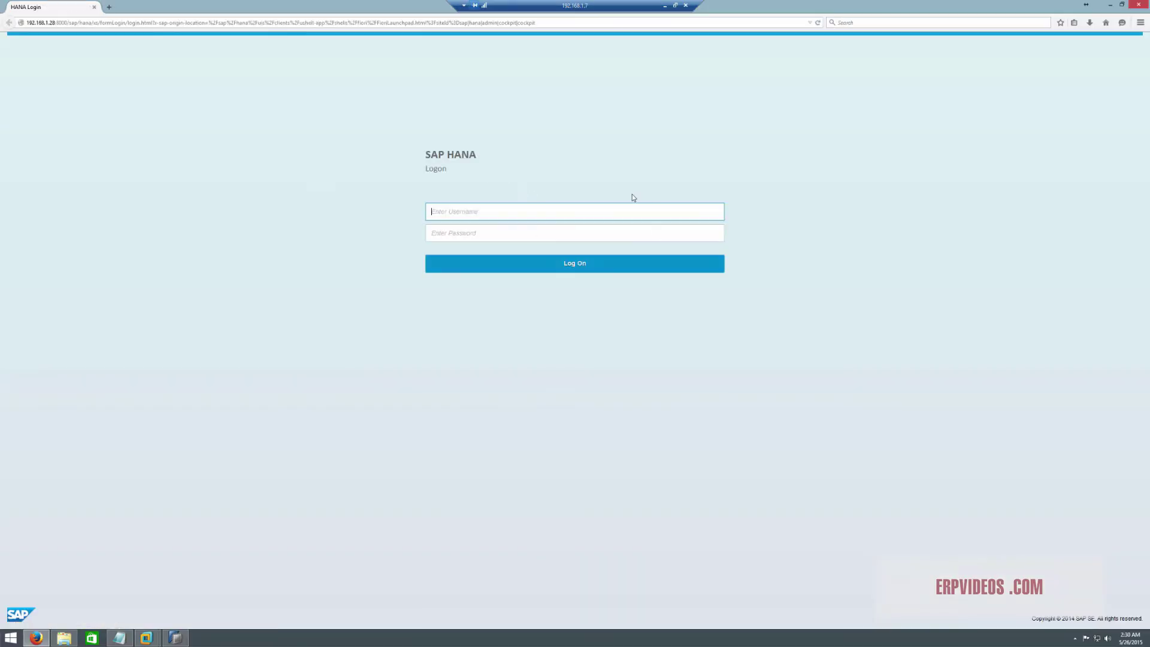
# Log on to SAP HANA Cockpit as SYSTEM, re-entering the password after the first failed attempt
pyautogui.write('ste')
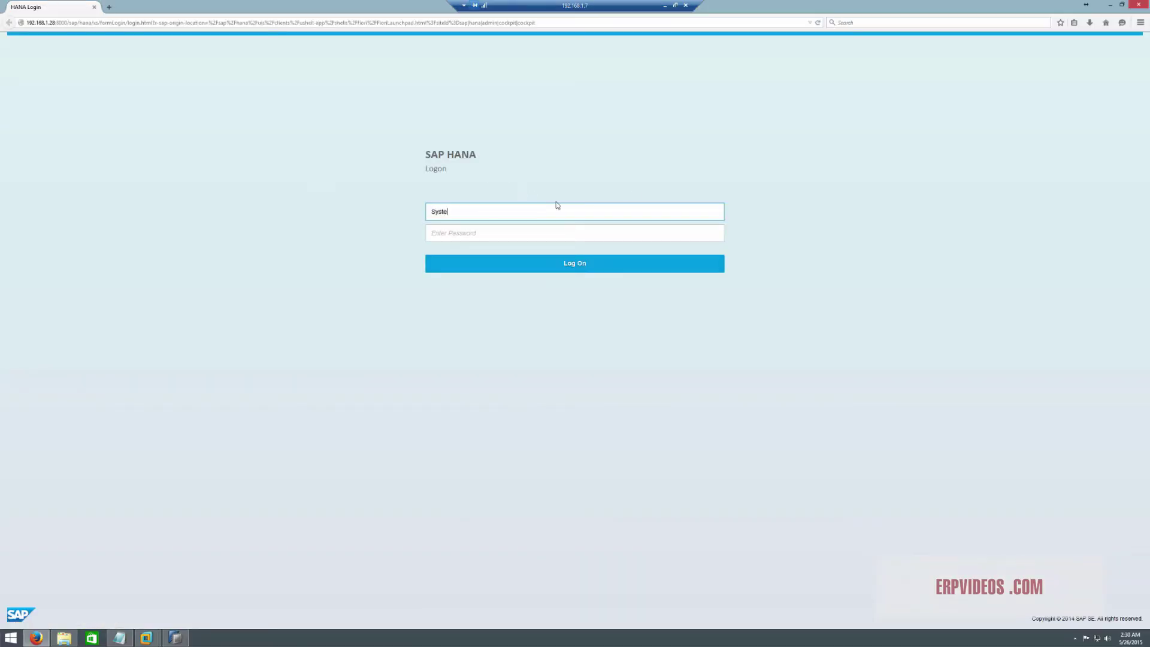
pyautogui.write('y')
pyautogui.press('BackSpace')
pyautogui.press('BackSpace')
pyautogui.write('SYSTEM')
pyautogui.press('Tab')
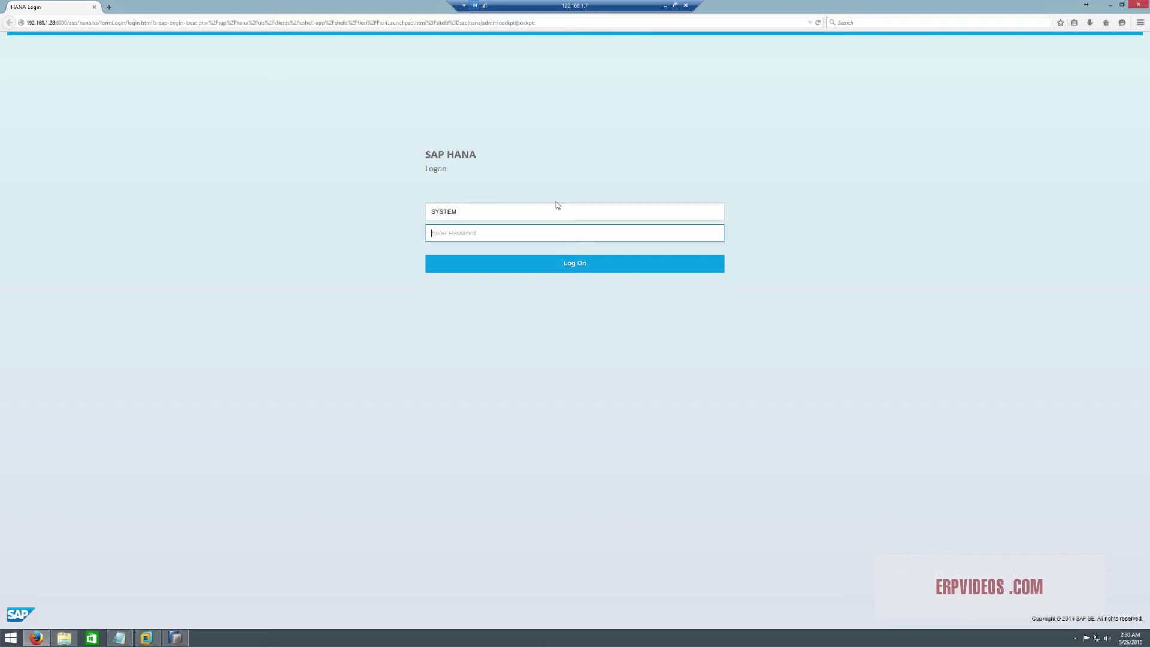
pyautogui.write('**')
pyautogui.press('Return')
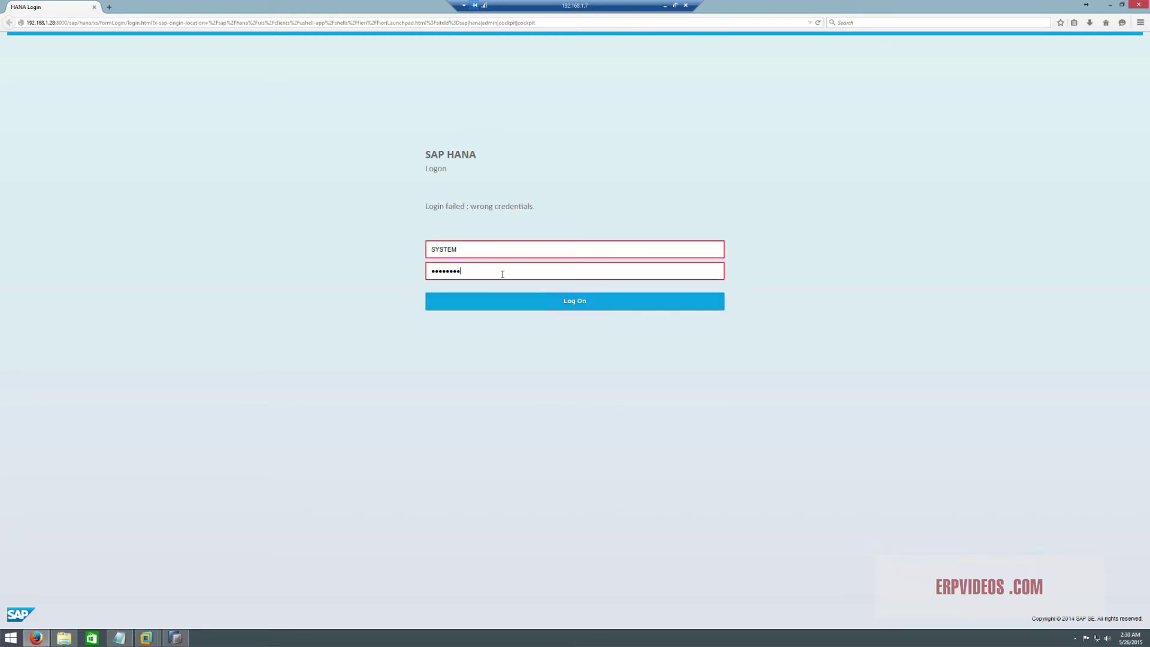
pyautogui.hotkey('ctrl', 'a')
pyautogui.write('********')
pyautogui.press('Return')
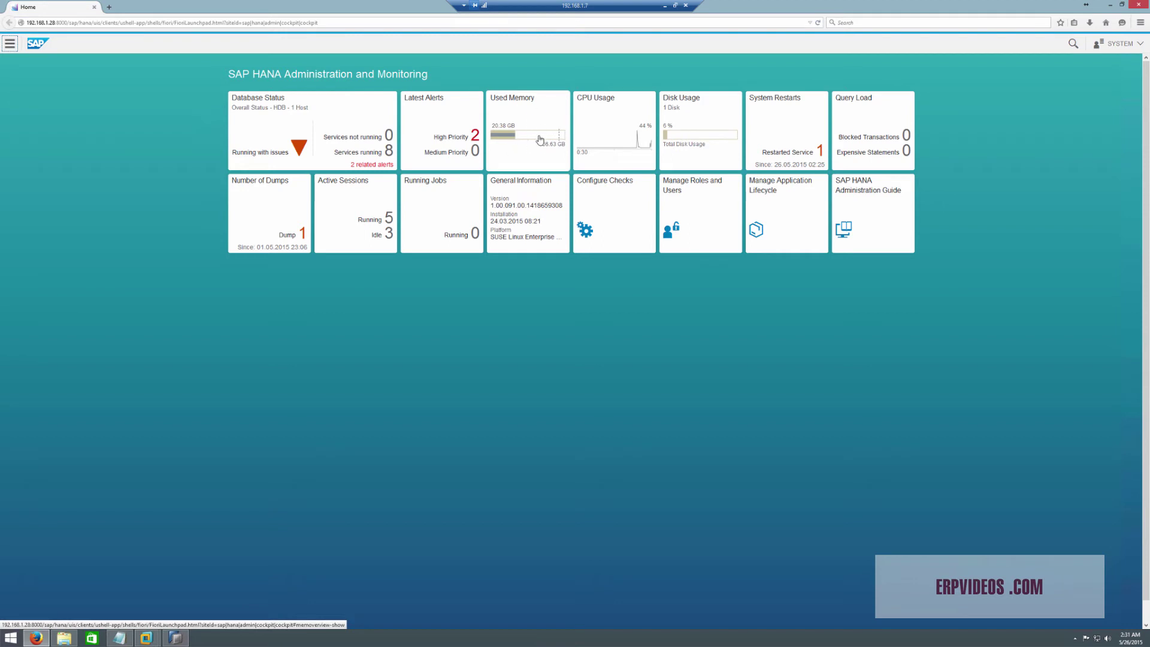
# Open the Used Memory tile and review the breakdown: 64,428 MB physical, 20,526.16 MB used
pyautogui.click(539, 141)
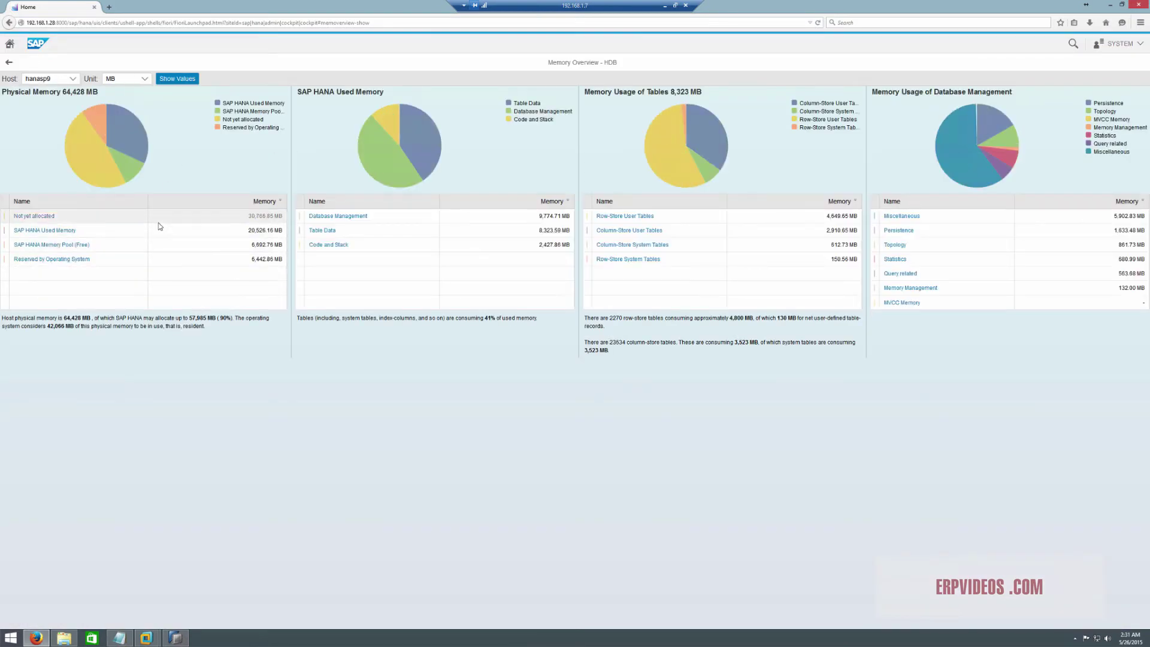
pyautogui.moveTo(128, 147)
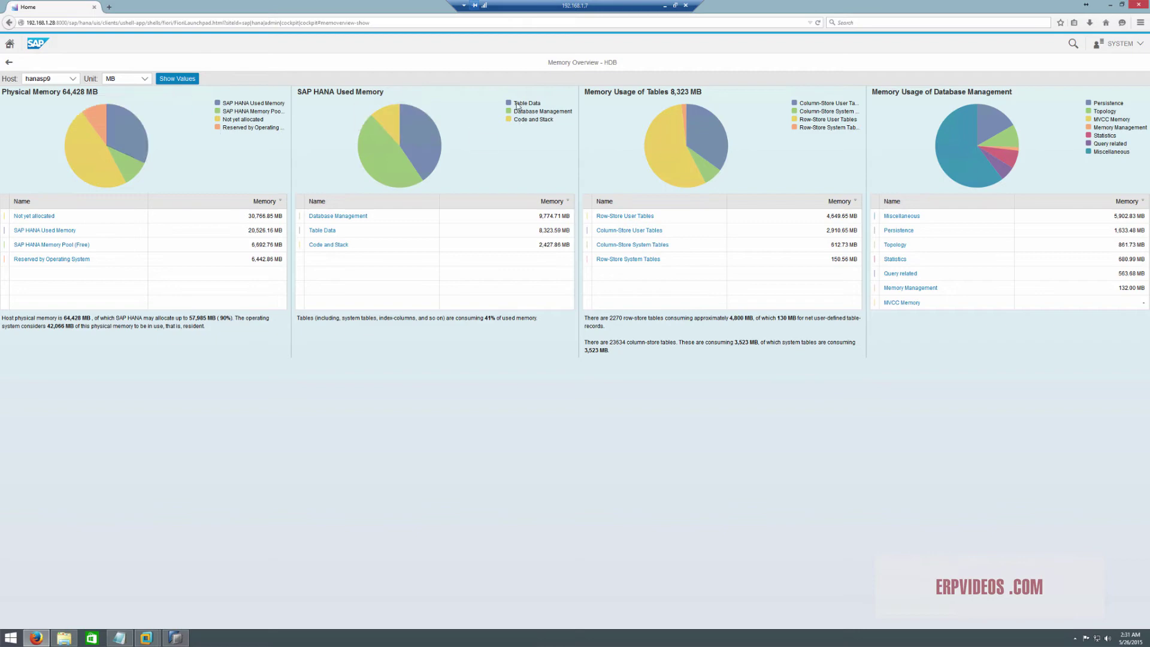
pyautogui.moveTo(418, 146)
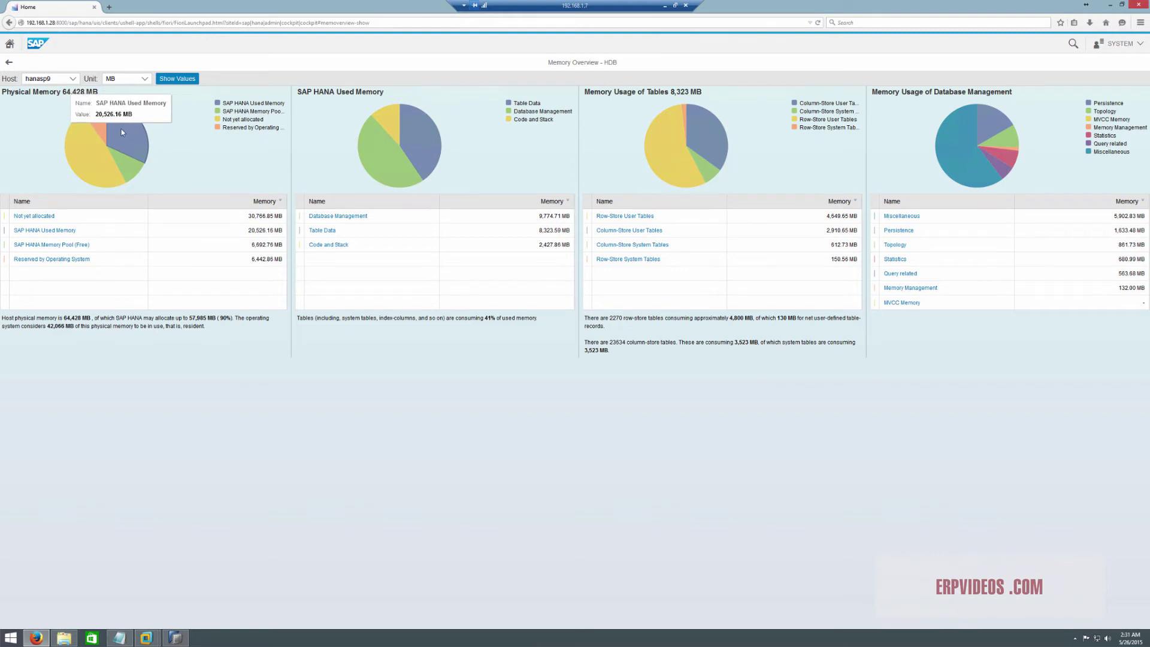
pyautogui.moveTo(73, 138)
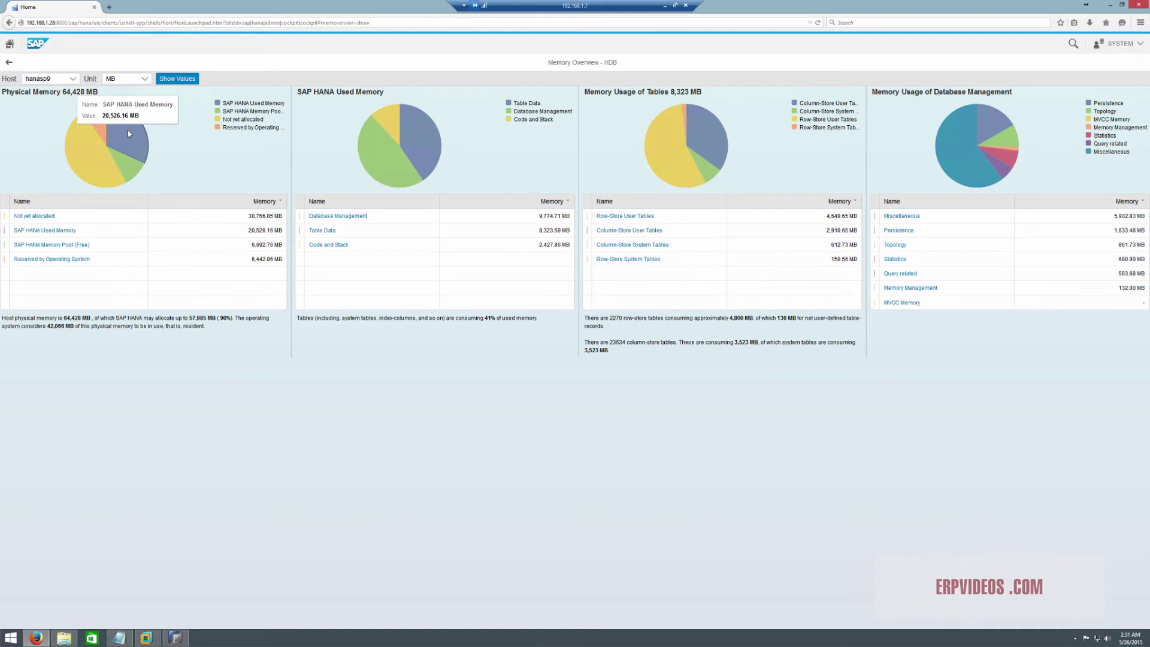
pyautogui.moveTo(91, 161)
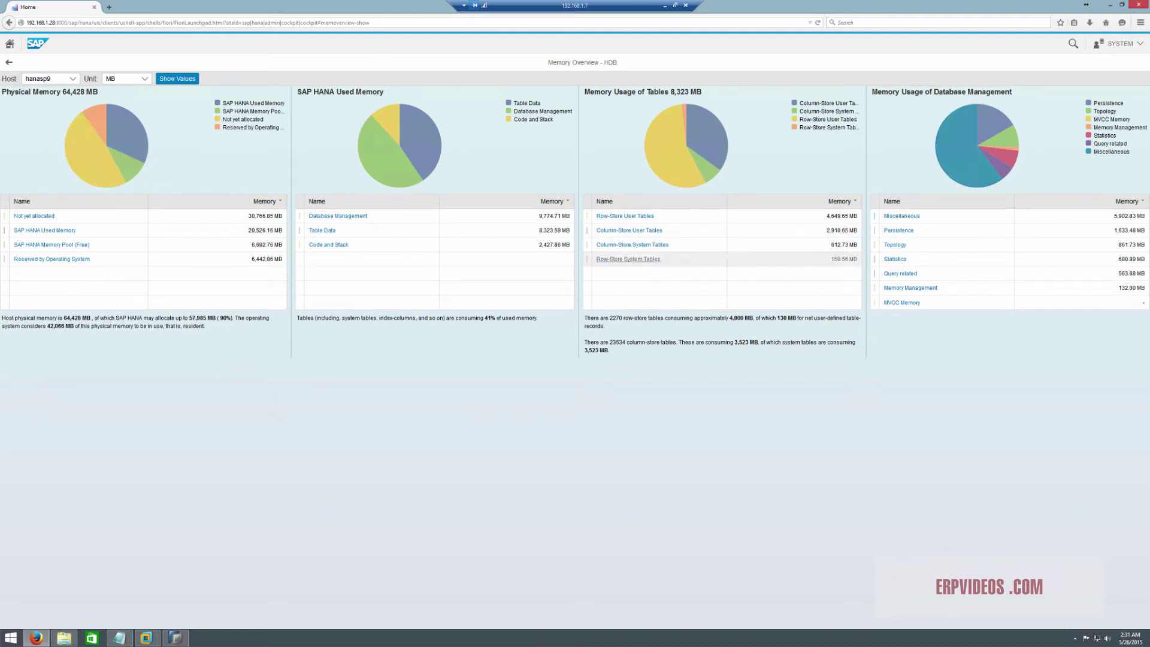
pyautogui.moveTo(670, 168)
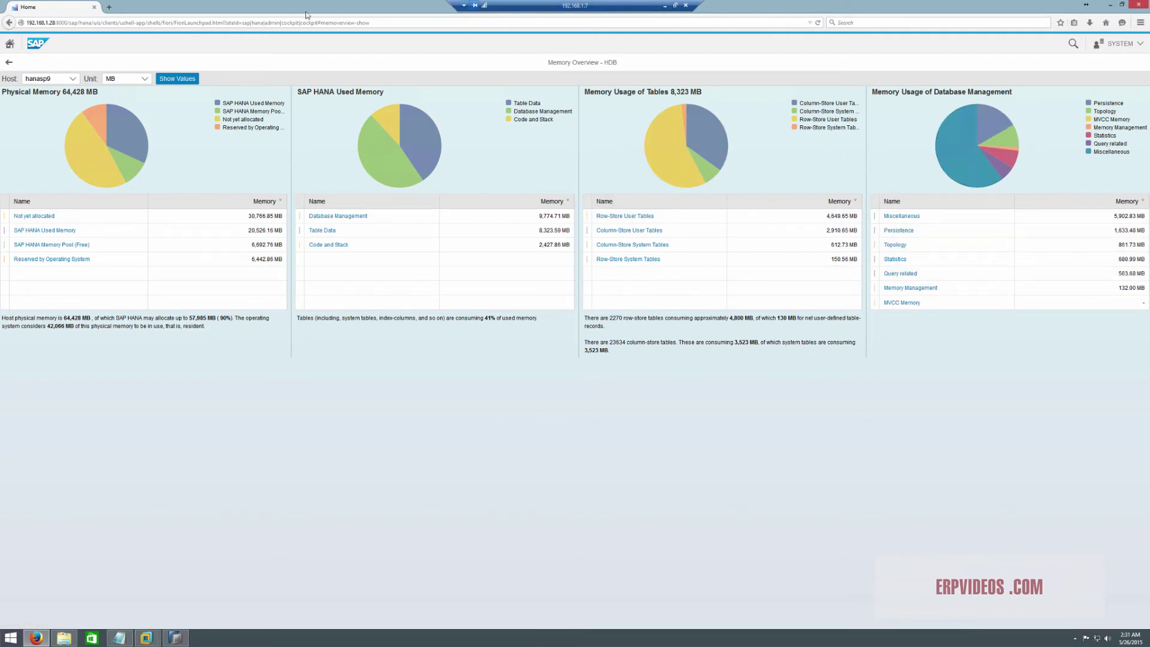
# Power on the HANA-BWSr7IDES virtual machine alongside HANAsp9 and reposition the VMware window
pyautogui.click(1110, 4)
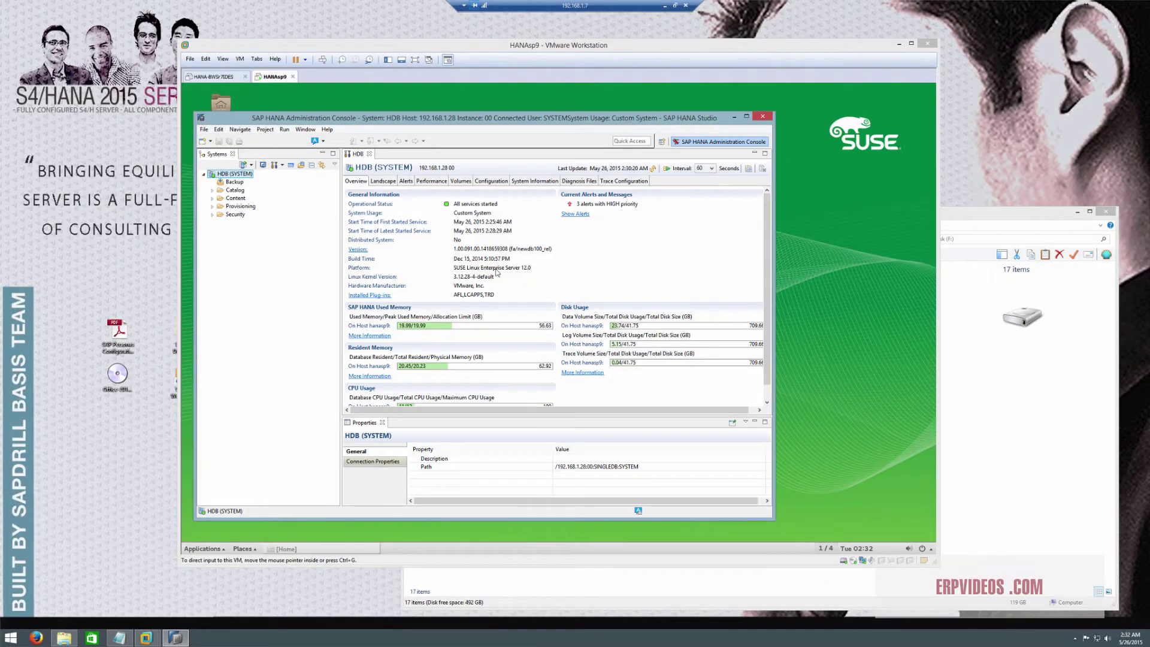
pyautogui.click(276, 265)
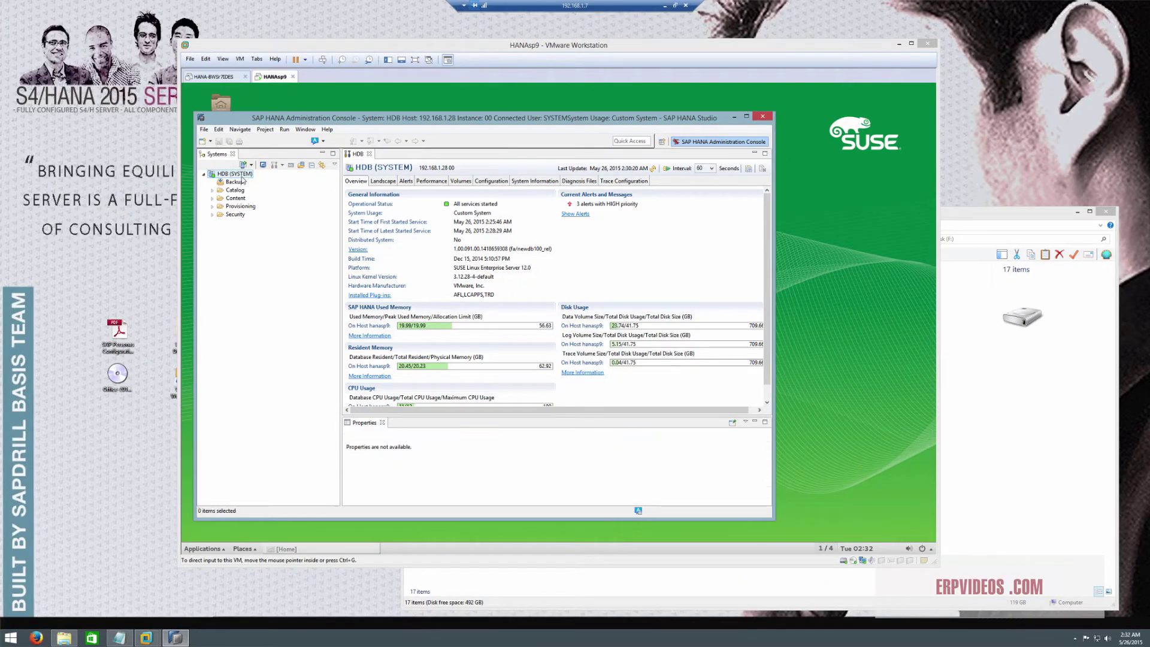
pyautogui.click(217, 78)
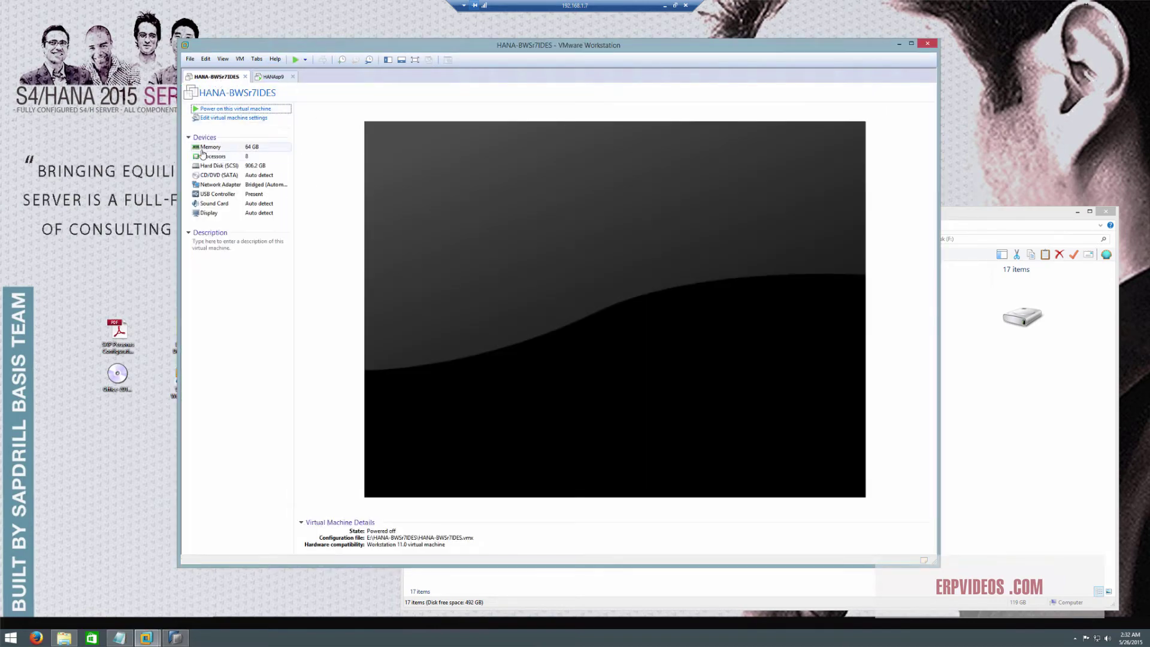
pyautogui.click(236, 109)
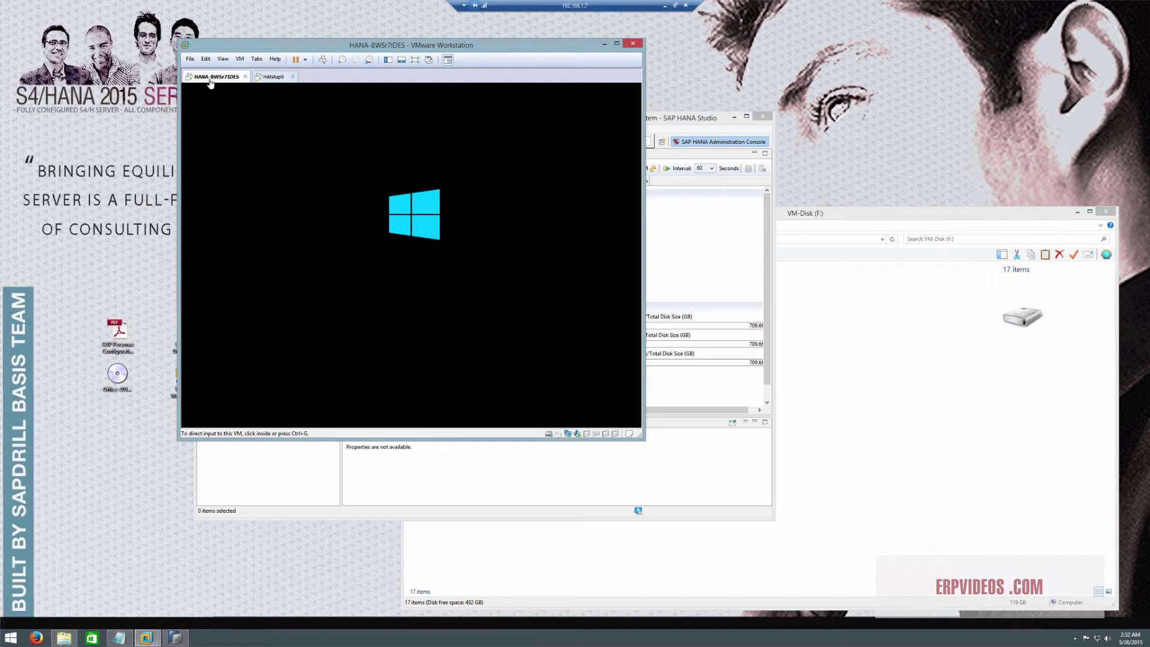
pyautogui.click(274, 77)
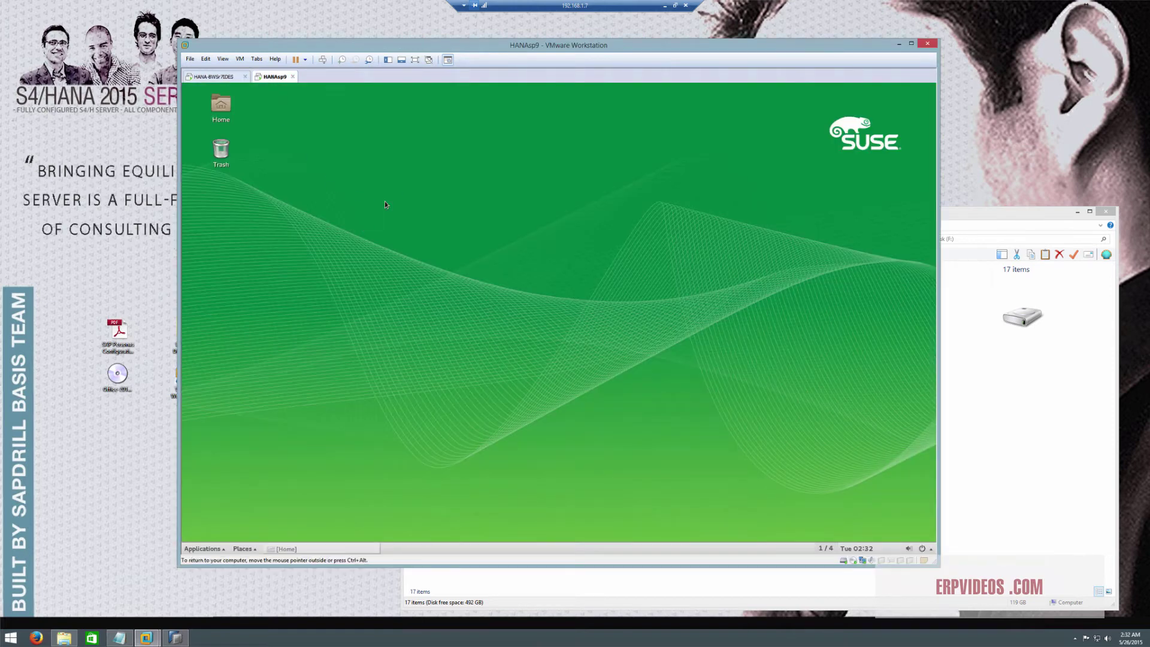
pyautogui.click(212, 77)
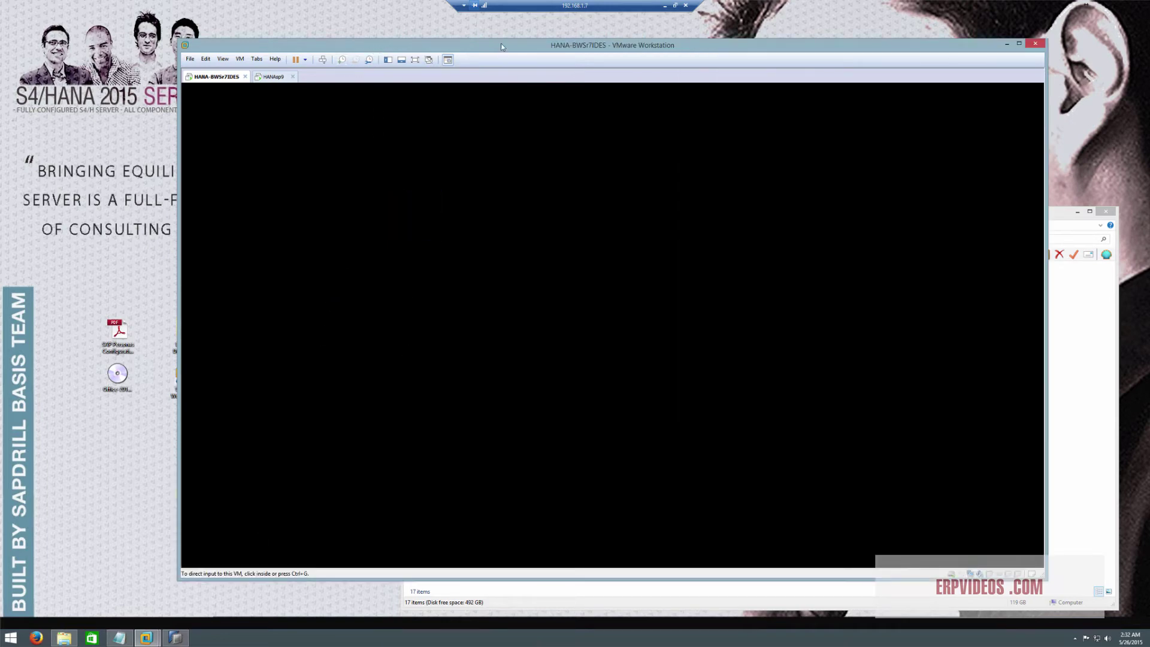
pyautogui.moveTo(501, 46); pyautogui.dragTo(420, 31)
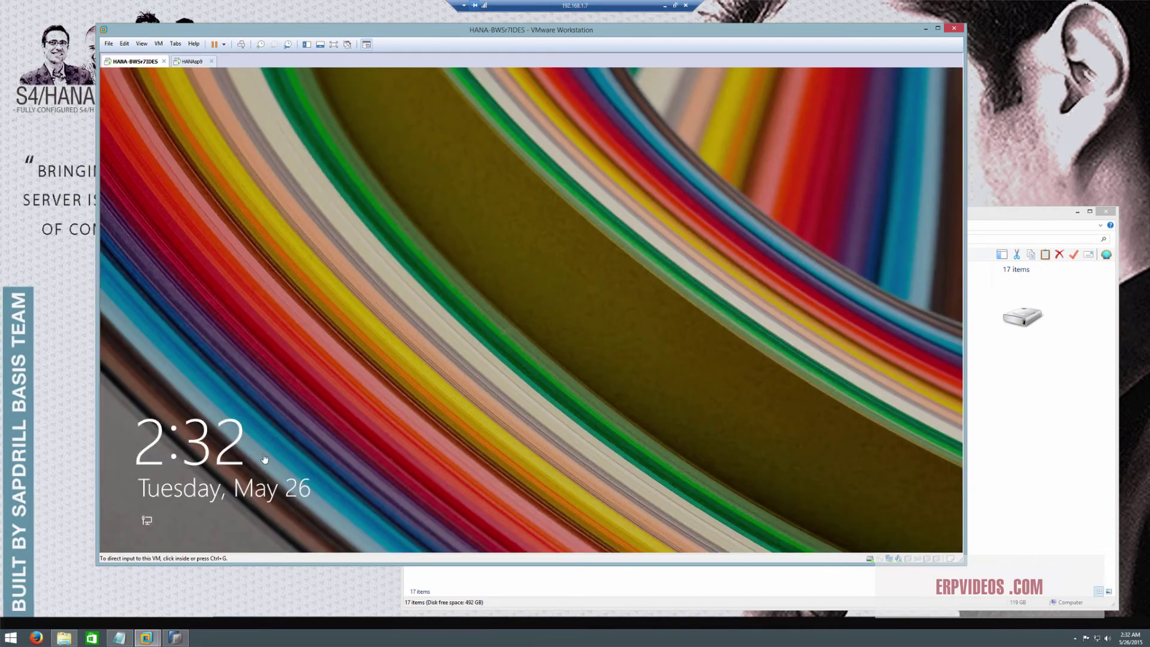
# Get past the lock screen and sign in to the HANA-BWSr7IDES guest as Administrator with its password
pyautogui.click(395, 351)
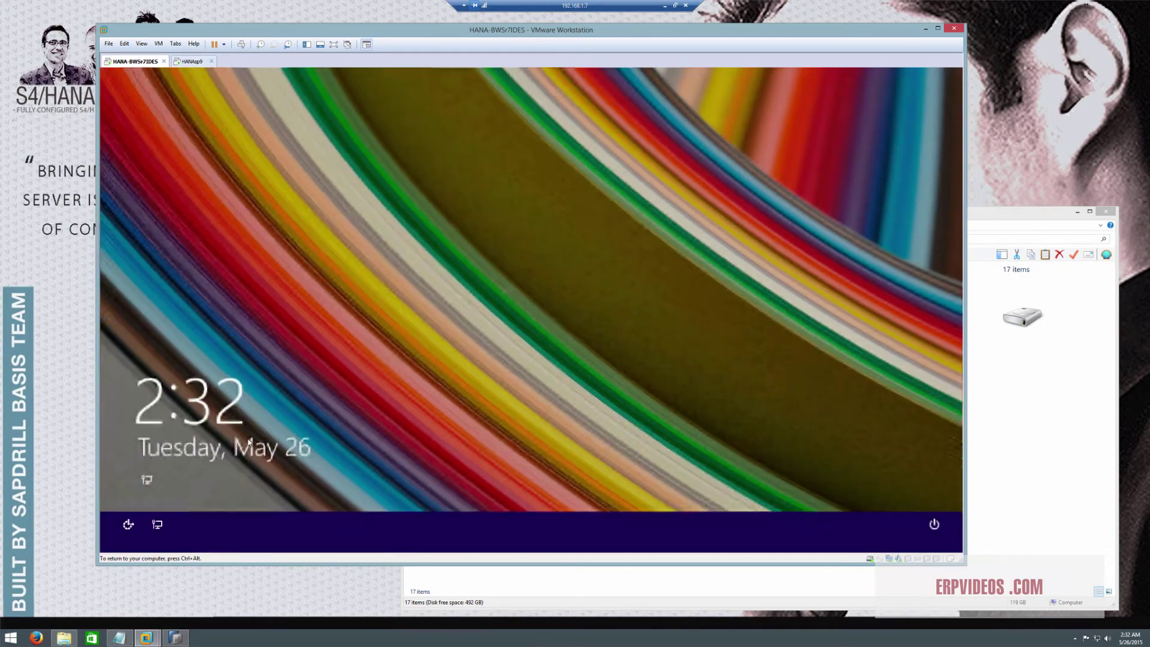
pyautogui.click(249, 442)
pyautogui.click(392, 233)
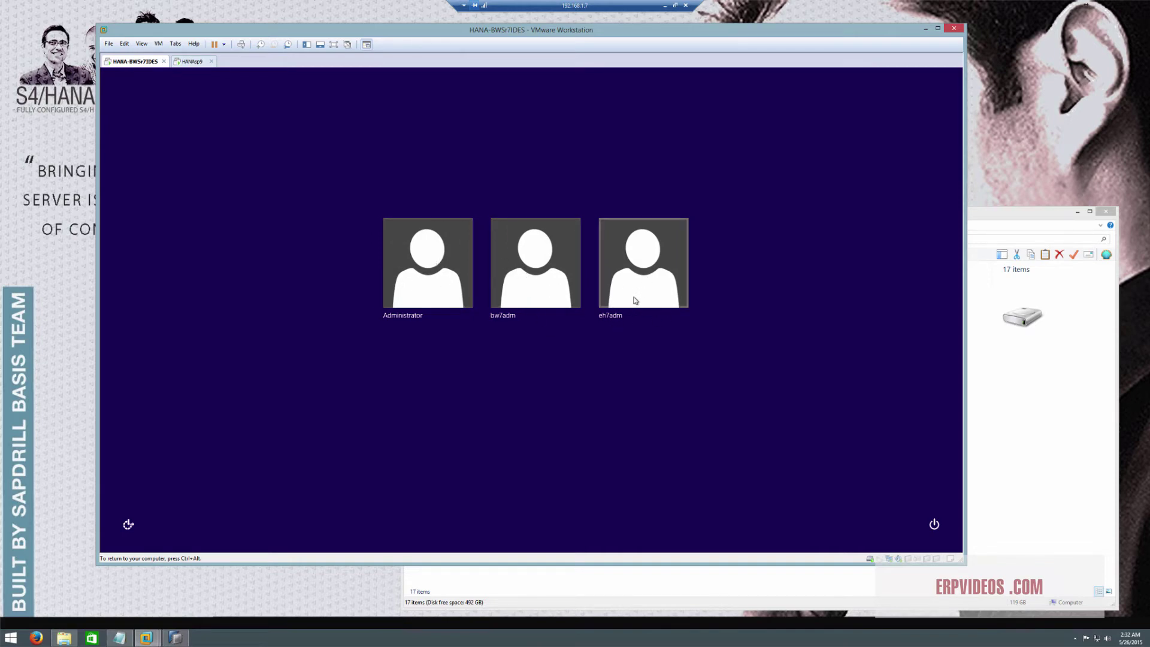
pyautogui.click(434, 285)
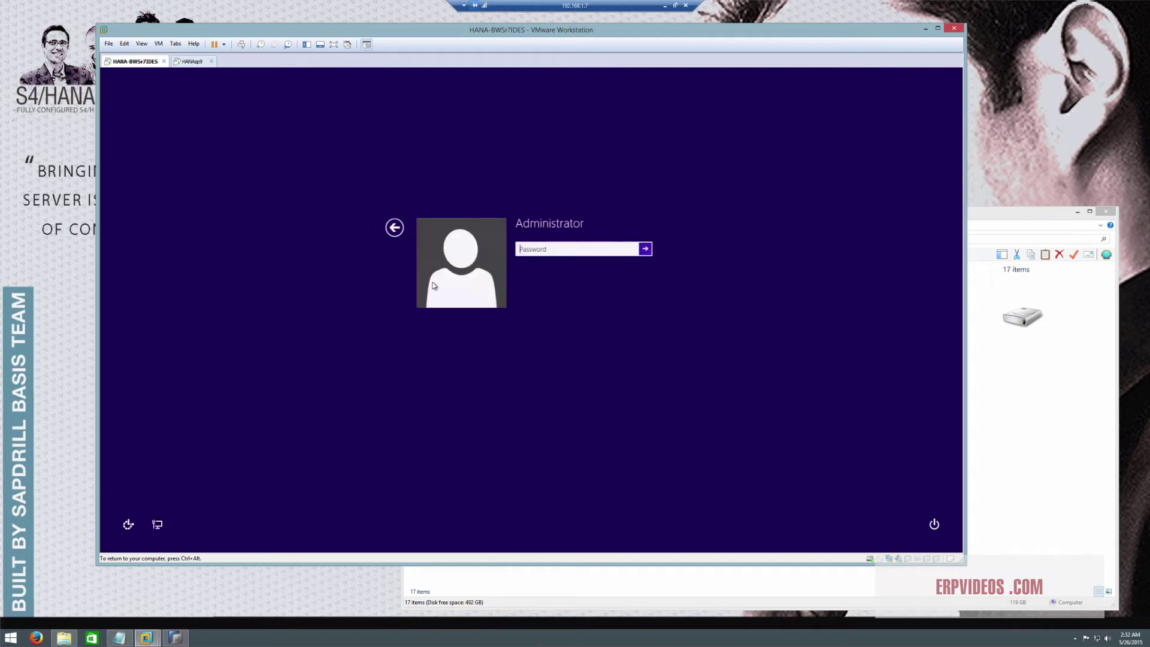
pyautogui.write('•')
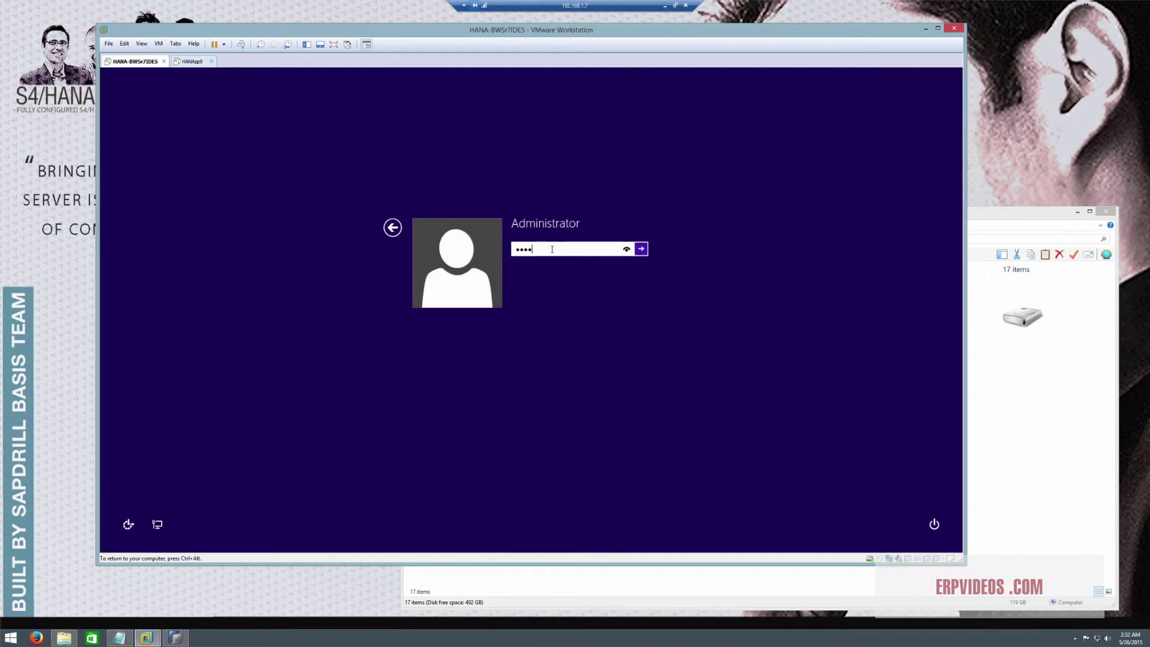
pyautogui.write('•••••••')
pyautogui.press('Return')
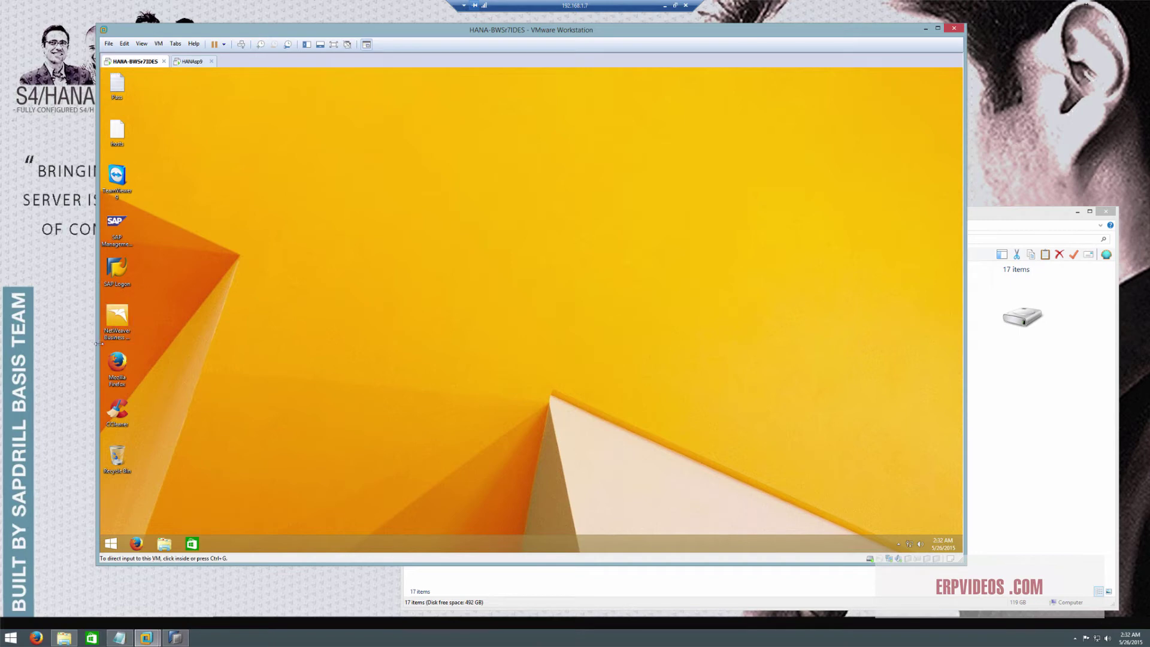
# Launch the SAP Management Console and open the desktop Hosts shortcut in Notepad
pyautogui.click(117, 228)
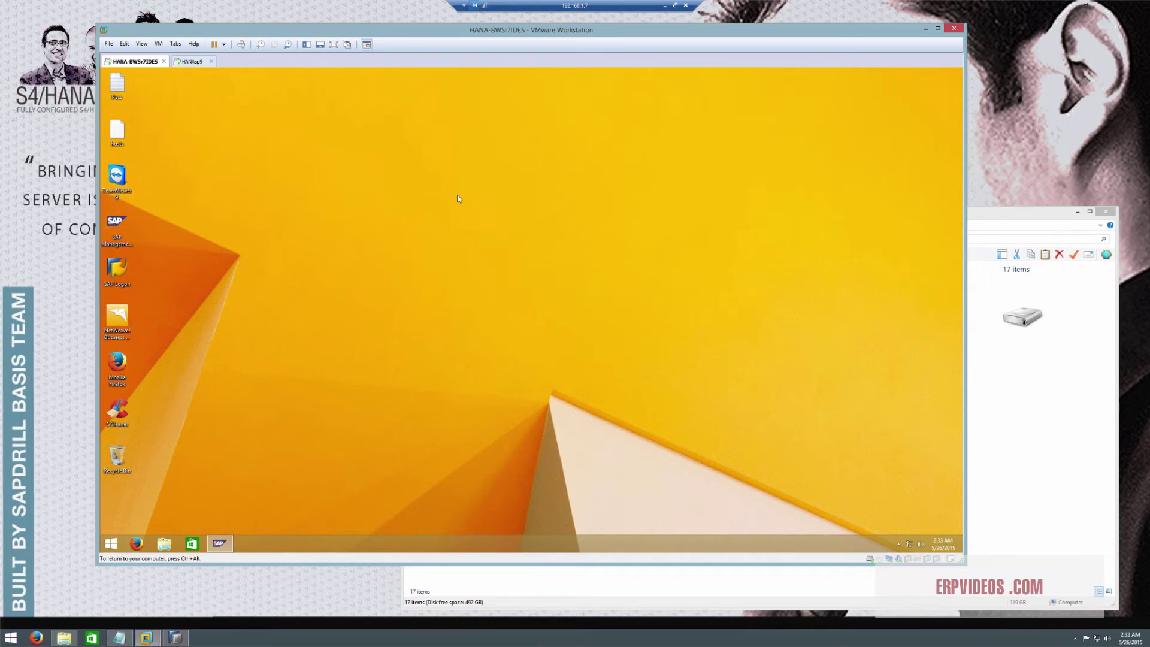
pyautogui.click(127, 135)
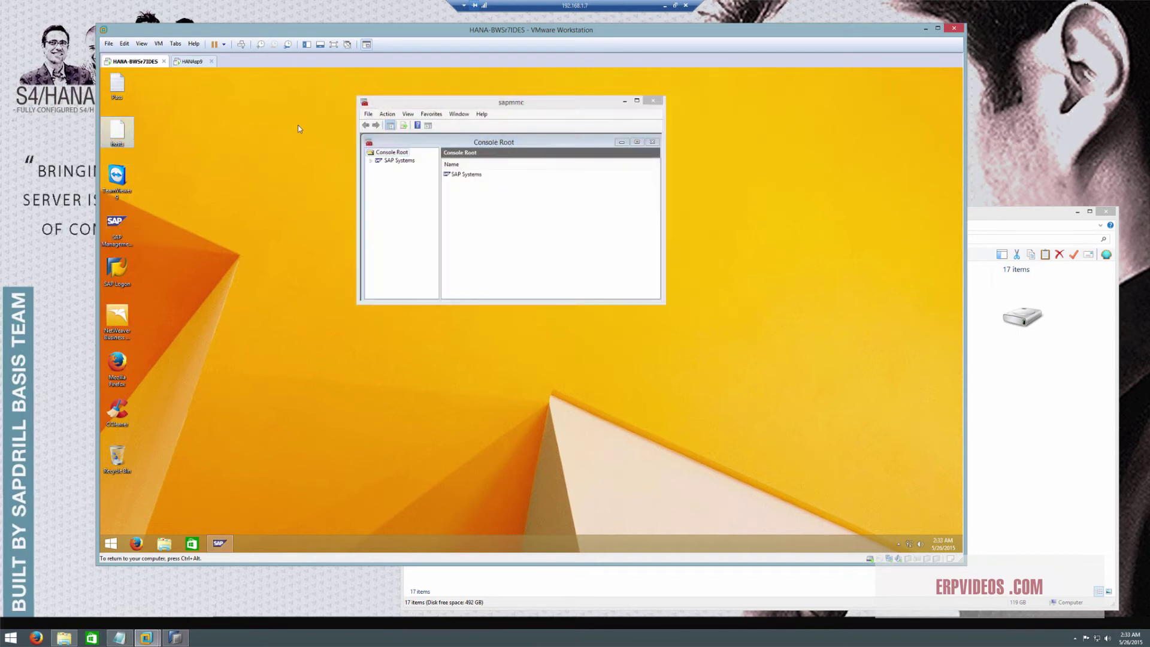
pyautogui.doubleClick(123, 134)
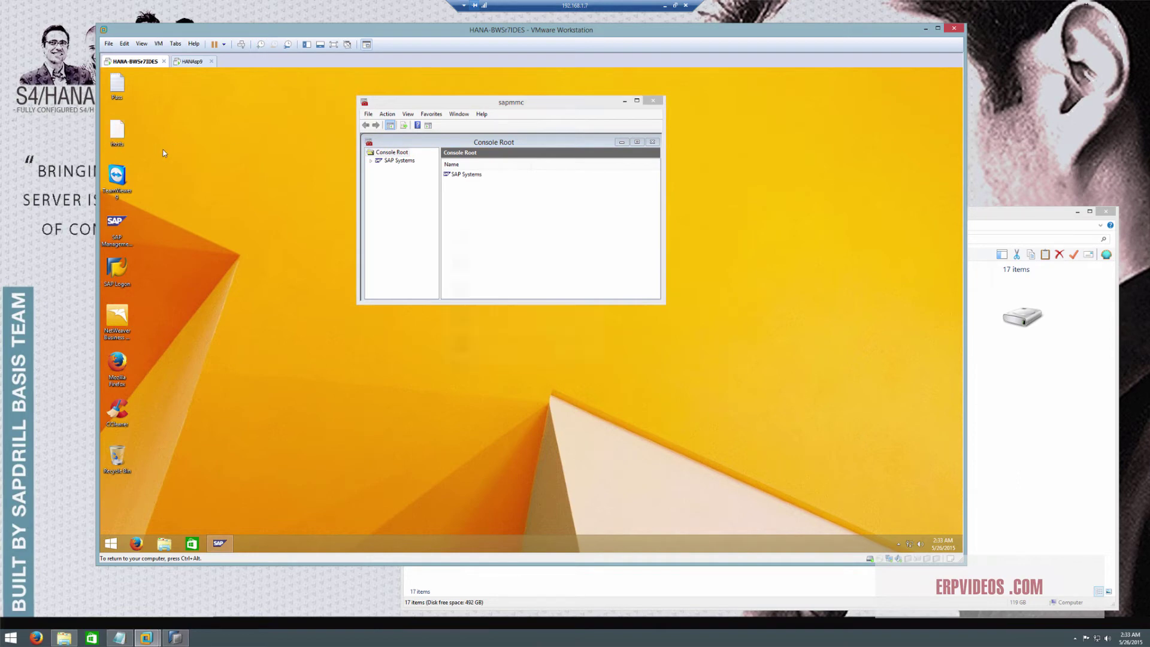
pyautogui.scroll(-1, 486, 337)
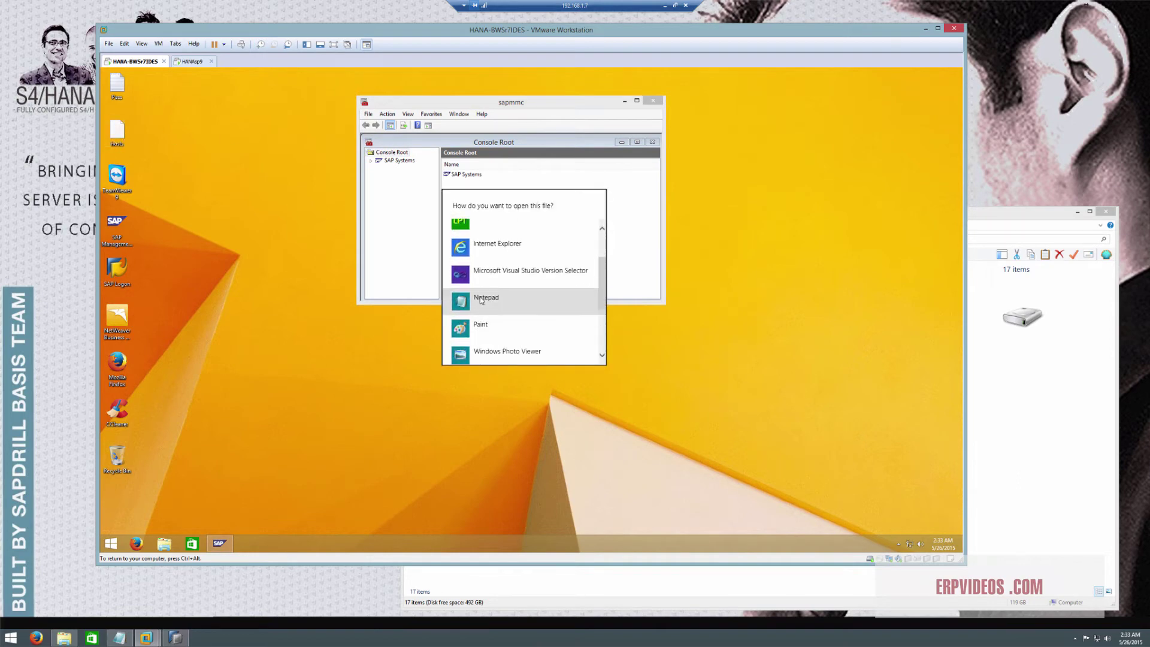
pyautogui.click(486, 296)
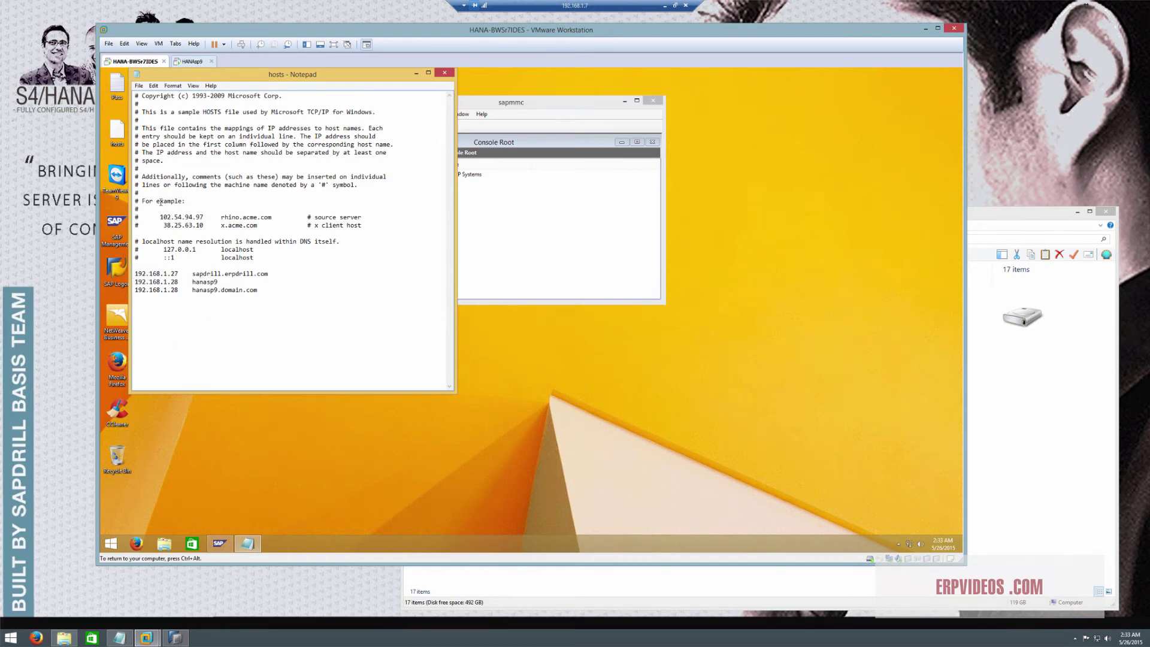
# Open a command prompt and run ipconfig to show the guest's IP configuration
pyautogui.click(114, 545)
pyautogui.write('c')
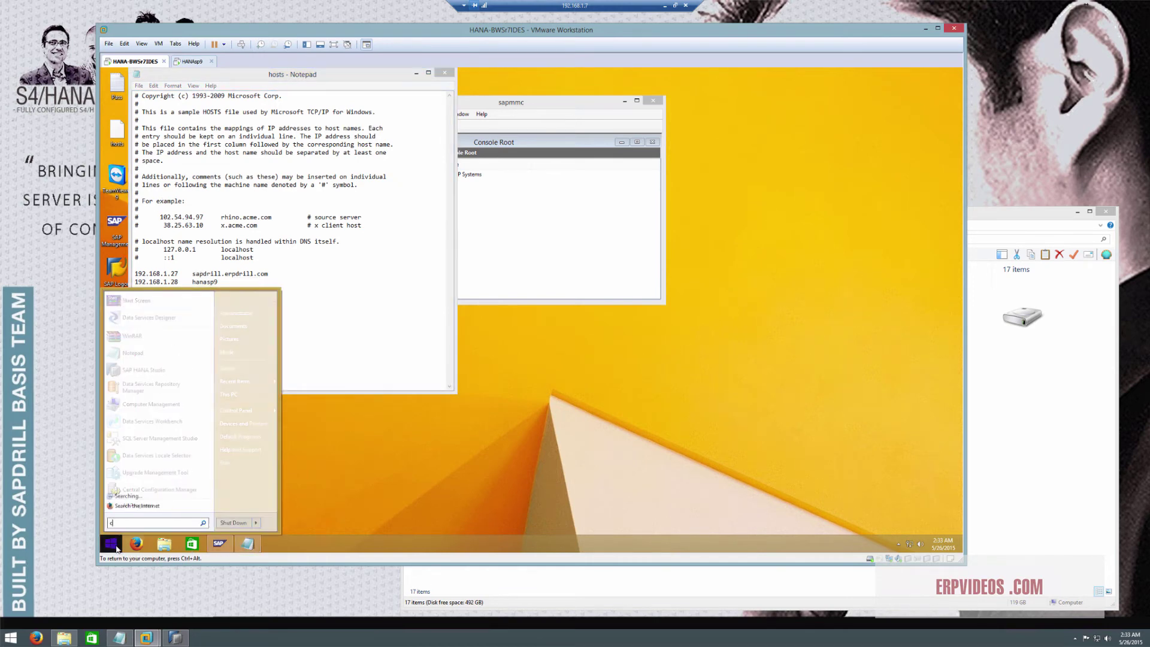
pyautogui.write('md')
pyautogui.press('Return')
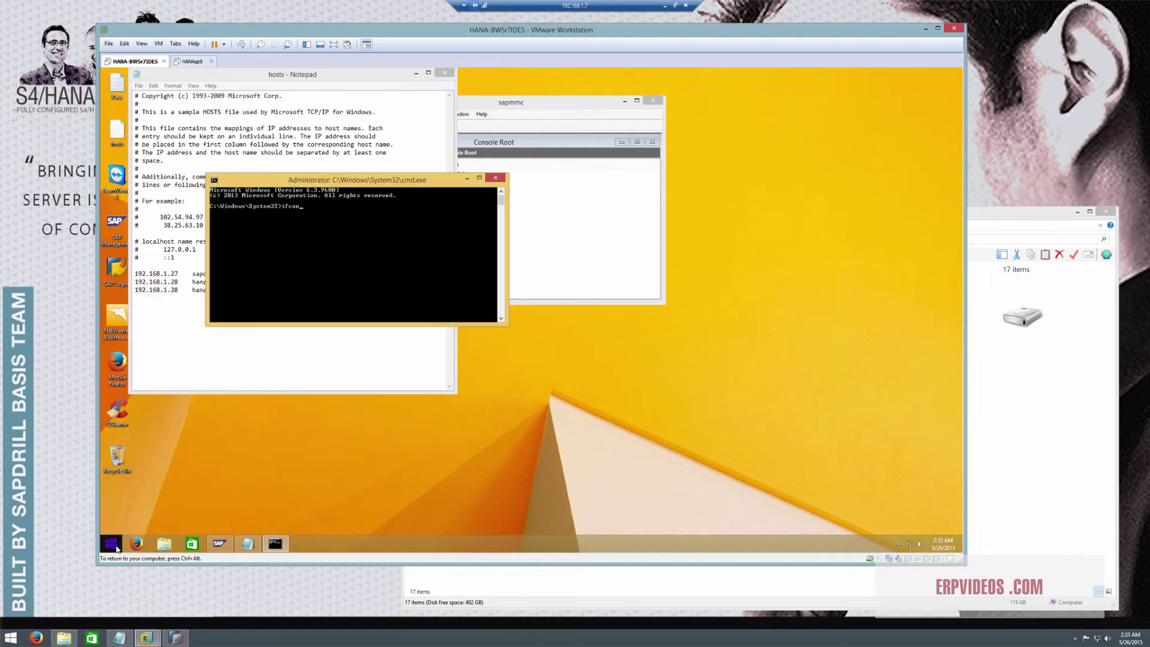
pyautogui.write('ifconfig')
pyautogui.press('Return')
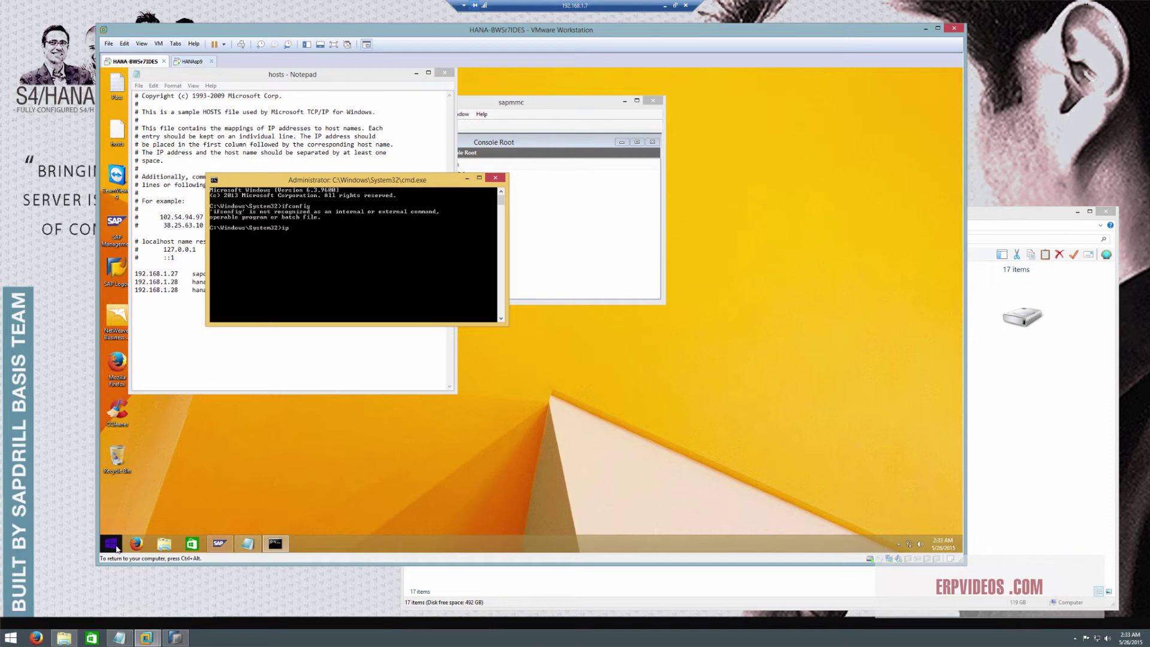
pyautogui.write('ipconfig')
pyautogui.press('Return')
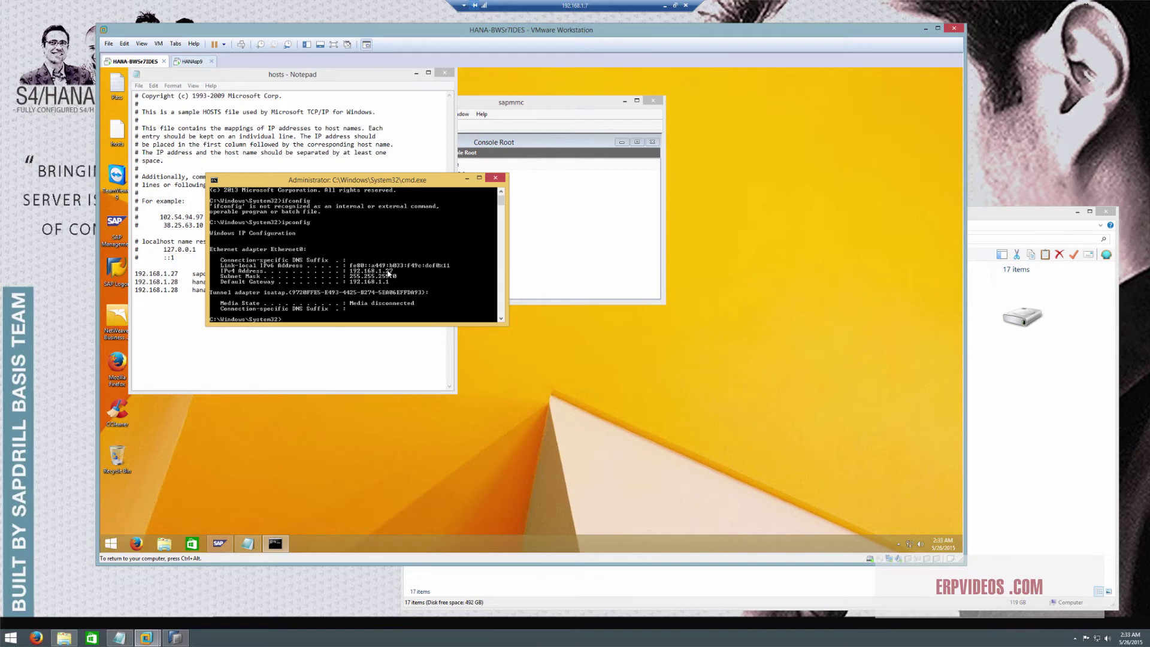
# Inspect the hanasp9 entry in the hosts file, then close Notepad without saving
pyautogui.click(579, 245)
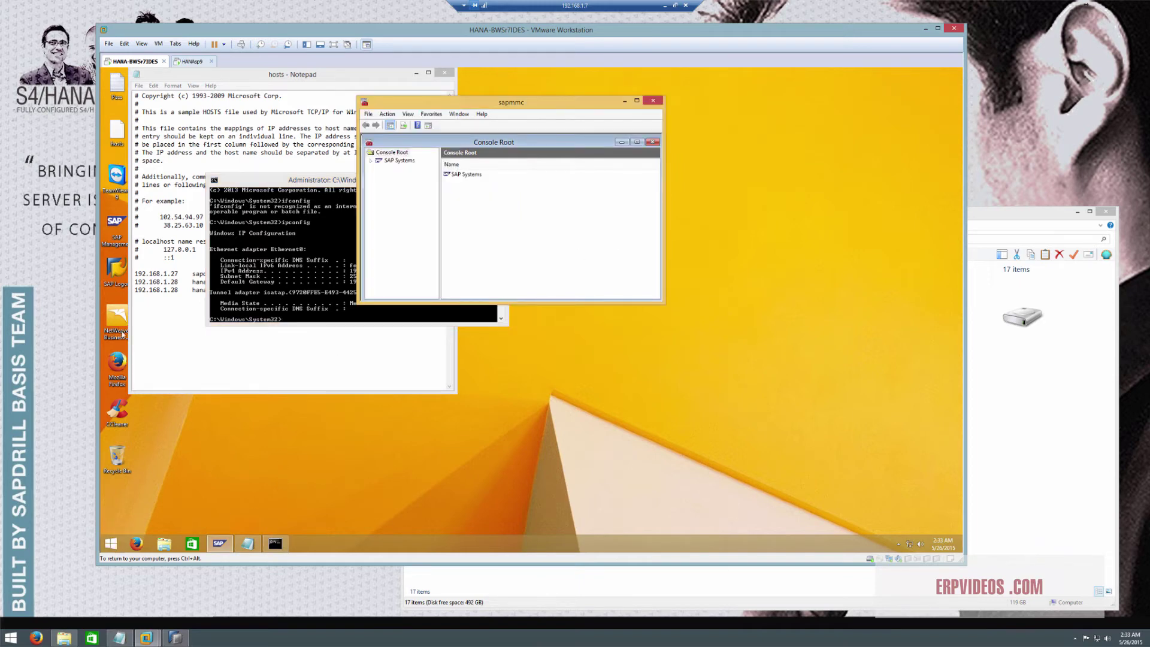
pyautogui.click(179, 290)
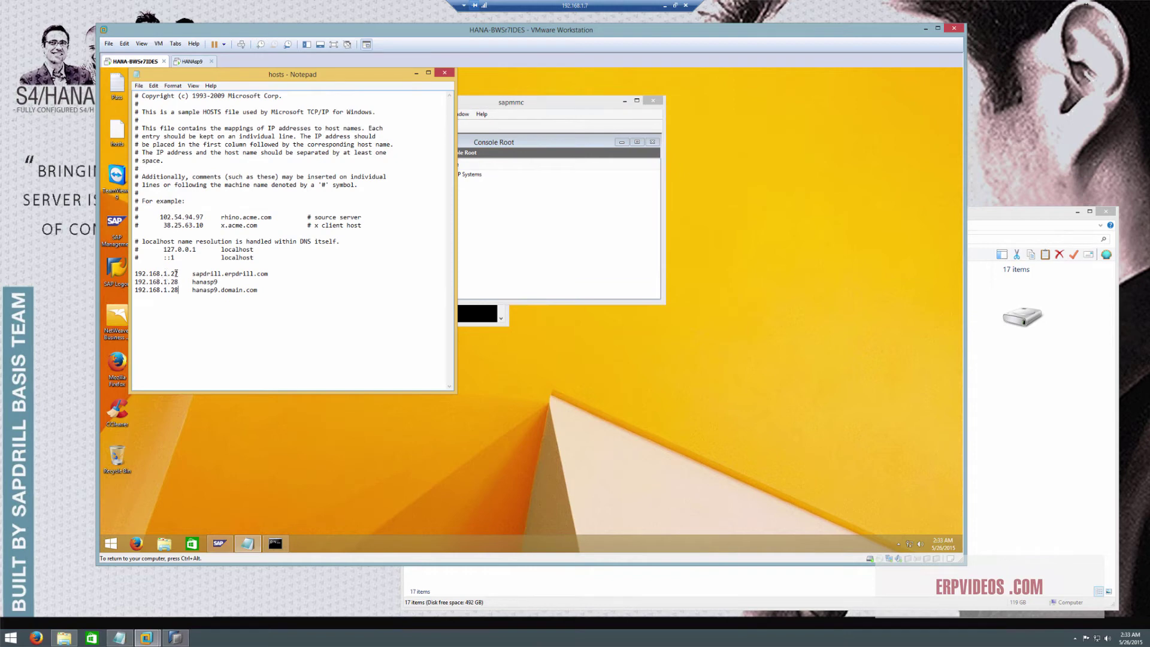
pyautogui.moveTo(228, 275); pyautogui.dragTo(268, 276)
pyautogui.click(267, 281)
pyautogui.click(200, 281)
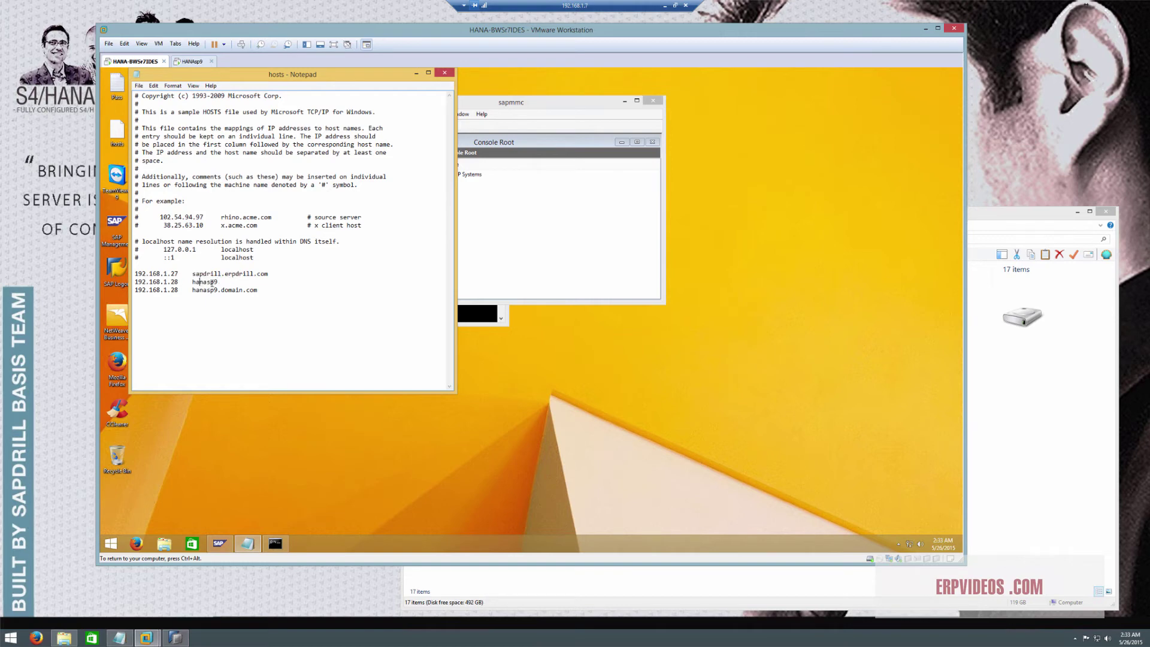
pyautogui.click(178, 282)
pyautogui.moveTo(173, 281); pyautogui.dragTo(177, 282)
pyautogui.write('200')
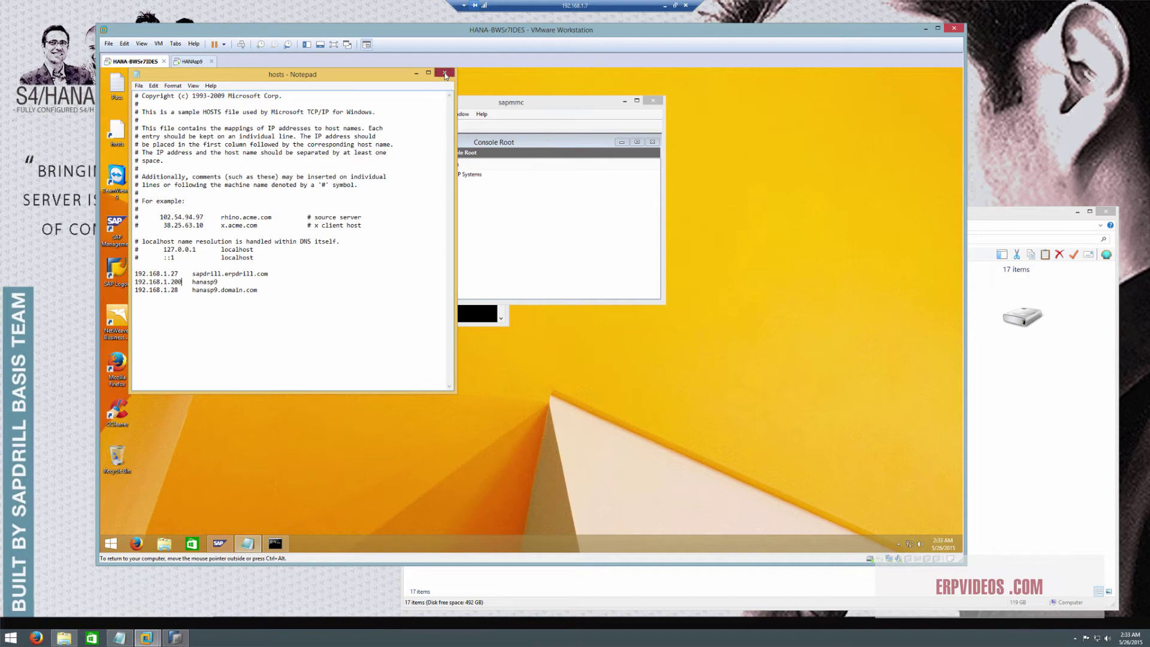
pyautogui.click(444, 72)
pyautogui.click(547, 310)
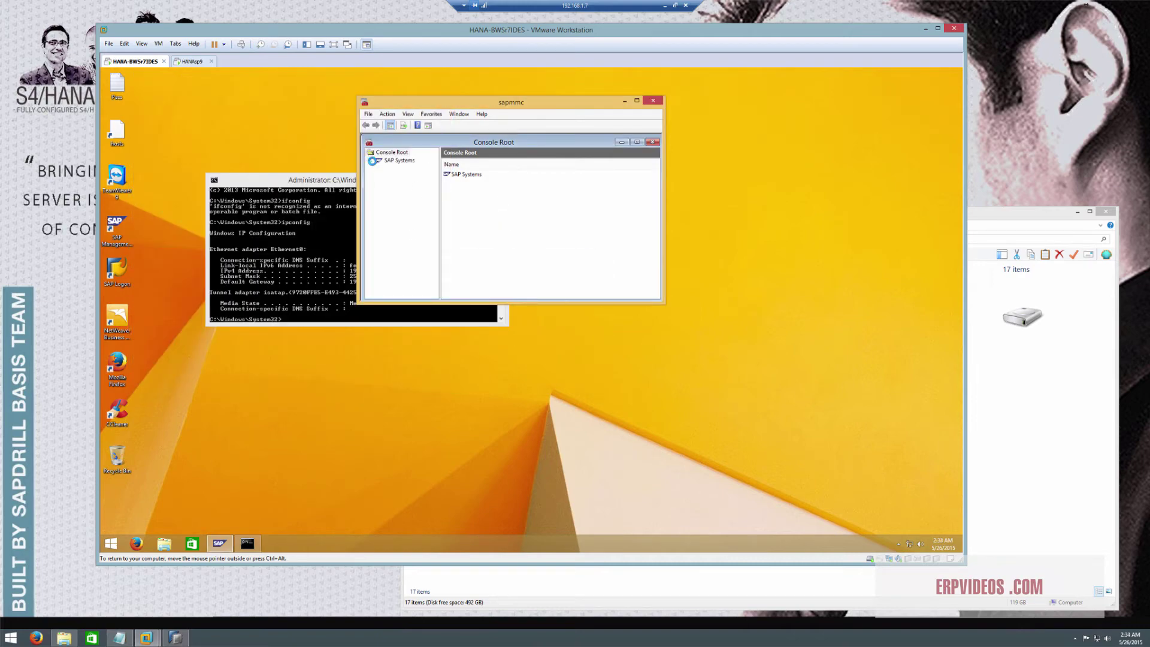
# Close the command prompt and start the EH7 system, entering the password at WebService Authentication
pyautogui.click(302, 242)
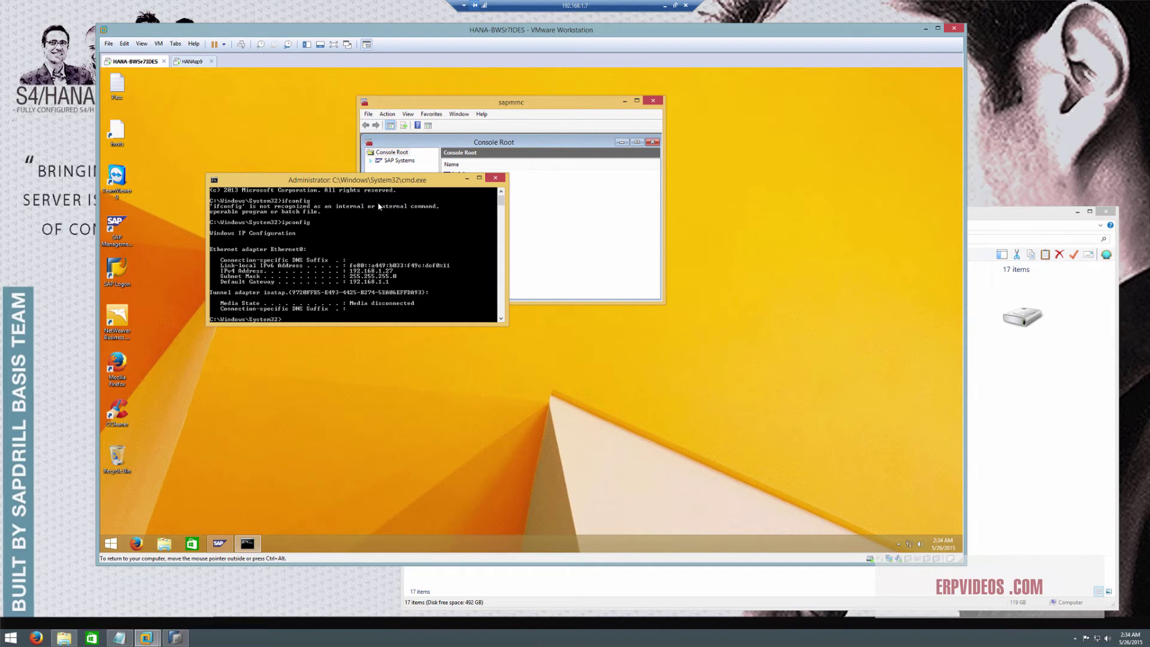
pyautogui.click(496, 179)
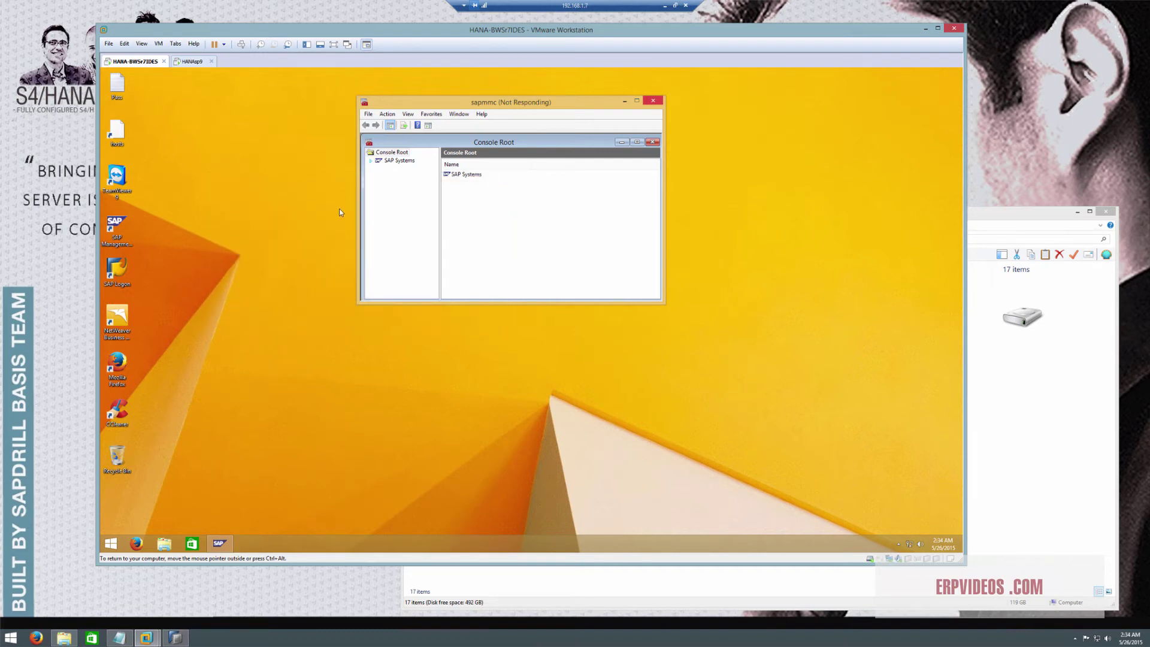
pyautogui.hotkey('ctrl', 'alt')
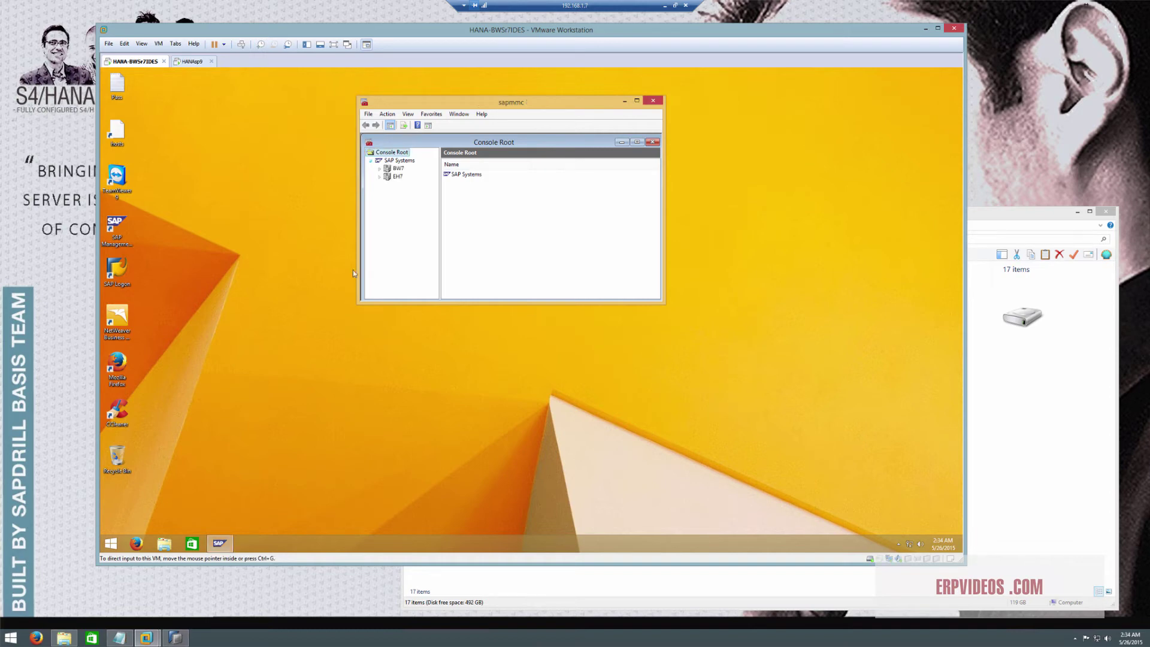
pyautogui.click(390, 177)
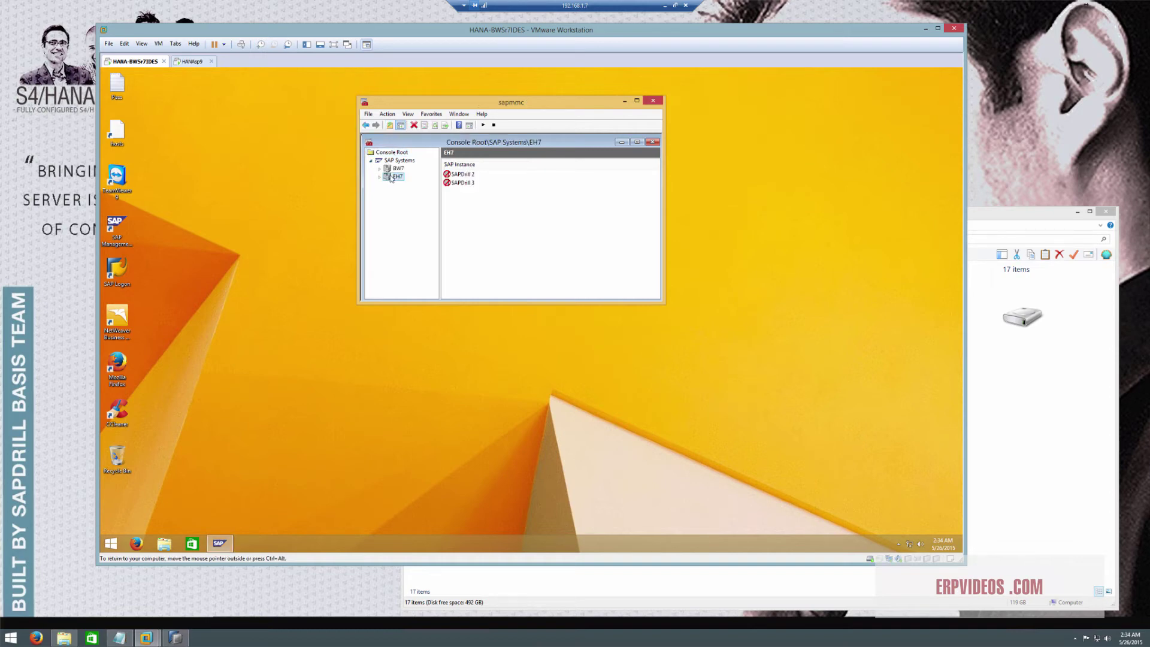
pyautogui.rightClick(389, 177)
pyautogui.moveTo(462, 224)
pyautogui.click(500, 224)
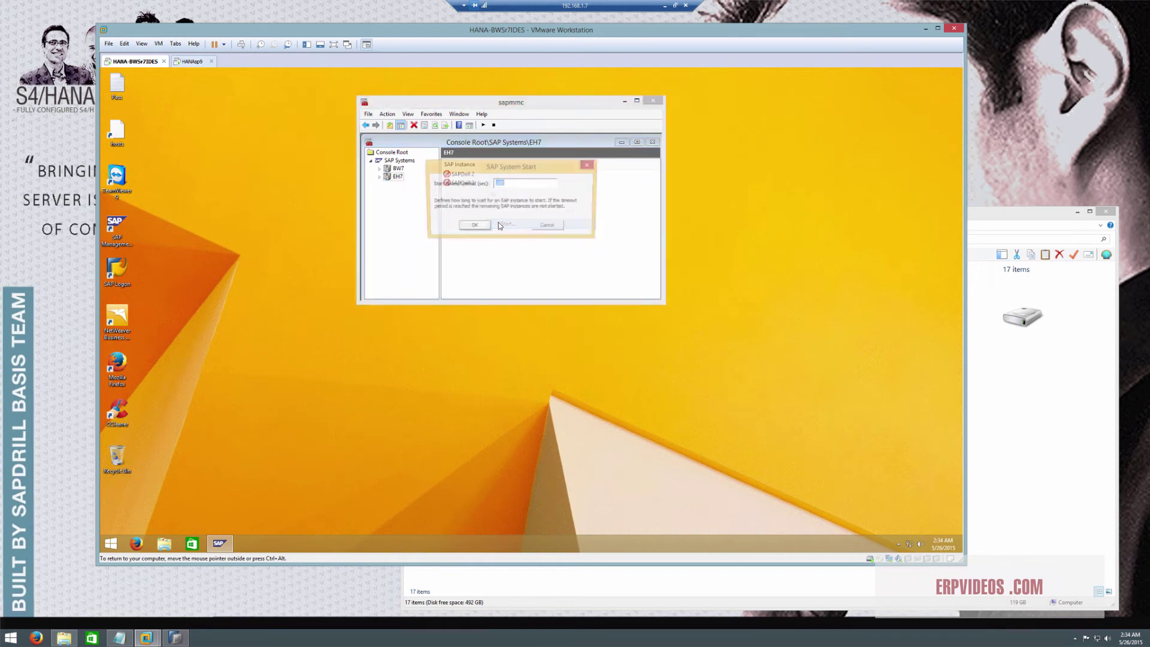
pyautogui.click(474, 227)
pyautogui.click(484, 213)
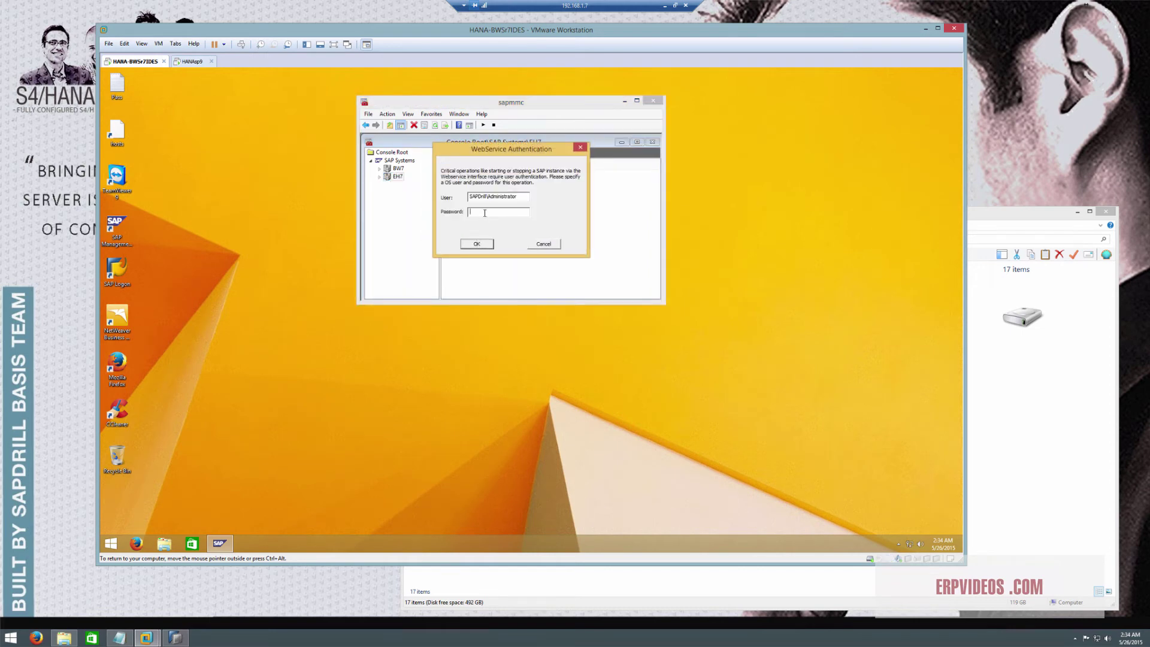
pyautogui.write('******')
pyautogui.press('Return')
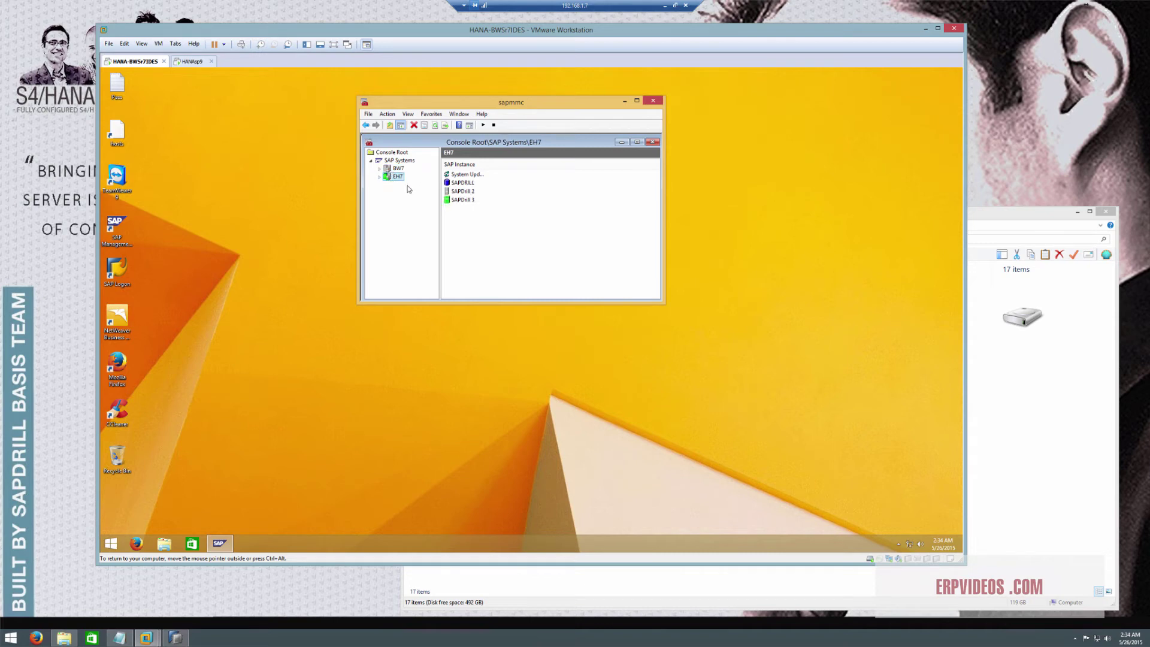
# Refresh the SAP systems list and start the BW7 system via All Tasks > Start
pyautogui.click(398, 168)
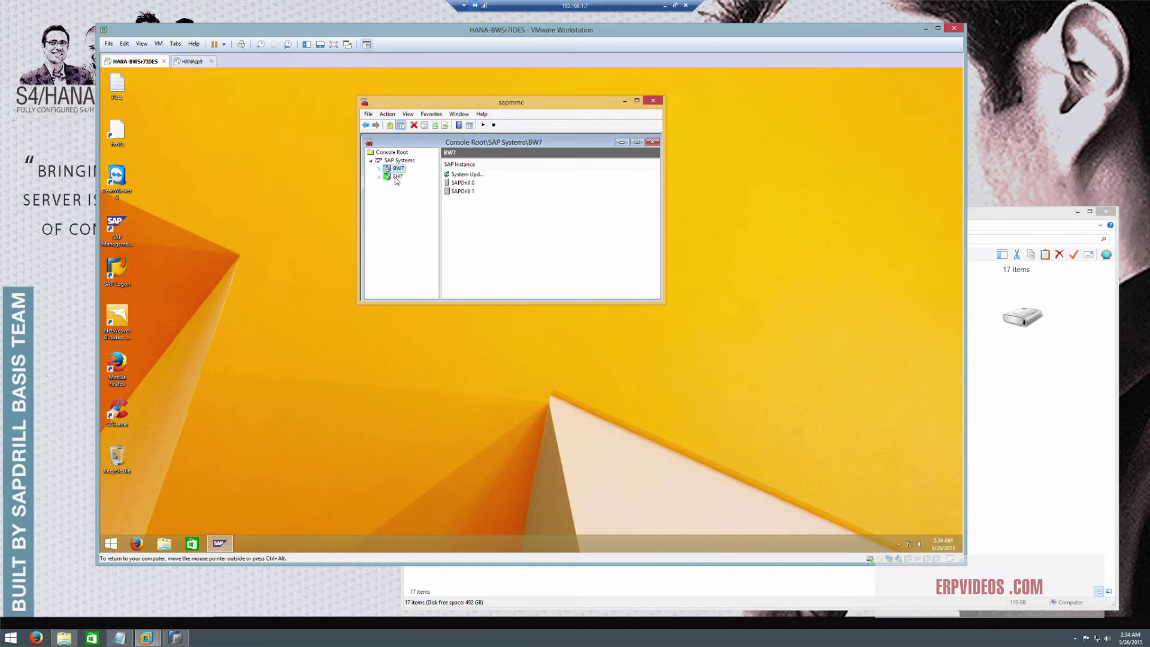
pyautogui.click(398, 177)
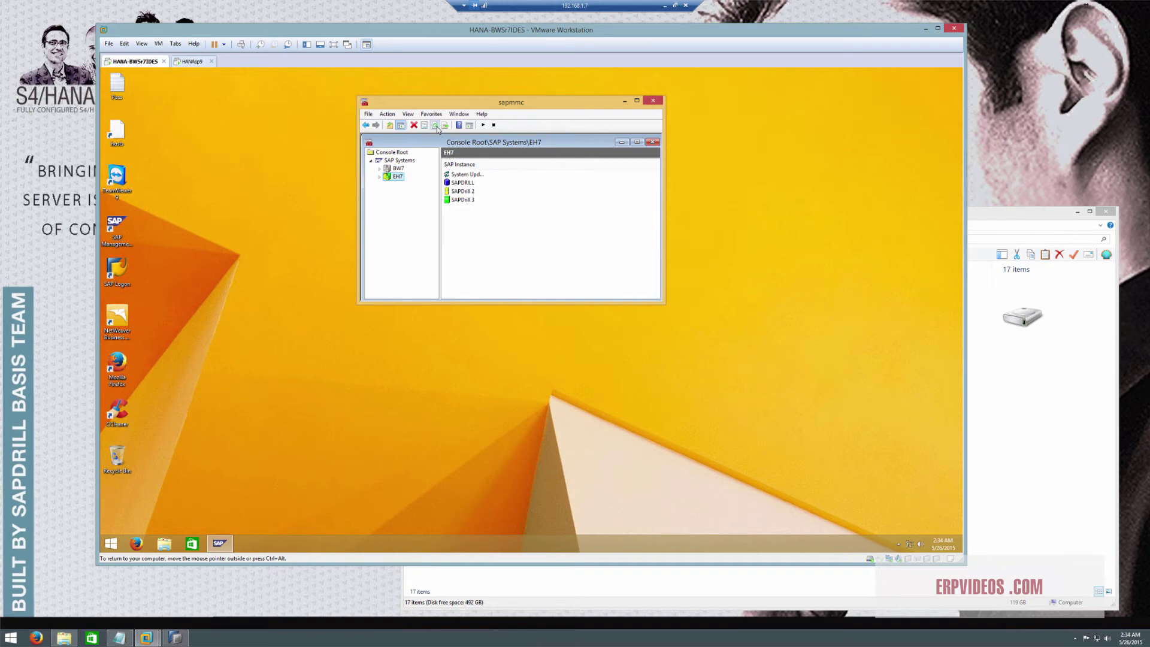
pyautogui.click(438, 128)
pyautogui.rightClick(398, 170)
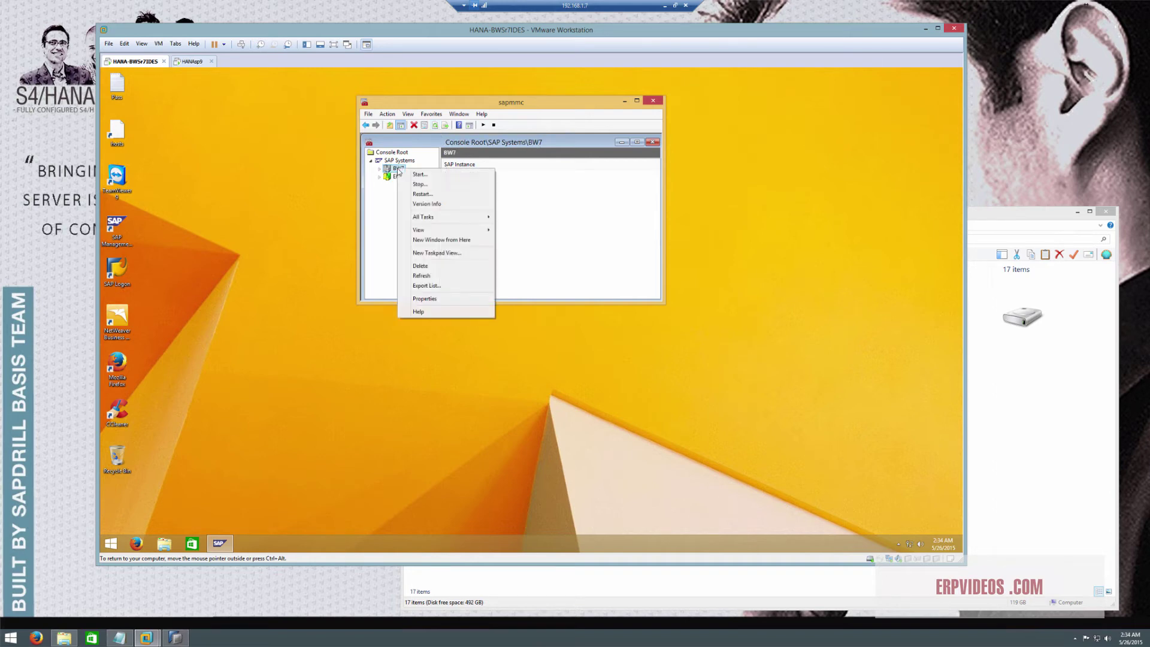
pyautogui.moveTo(440, 218)
pyautogui.click(533, 218)
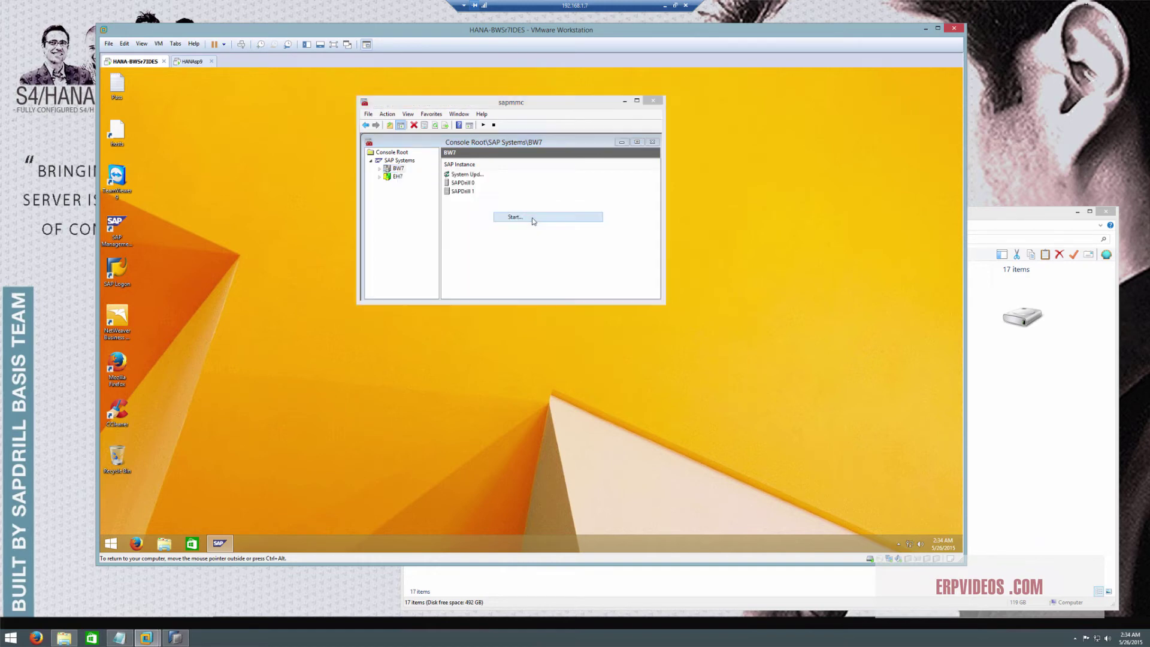
pyautogui.click(470, 227)
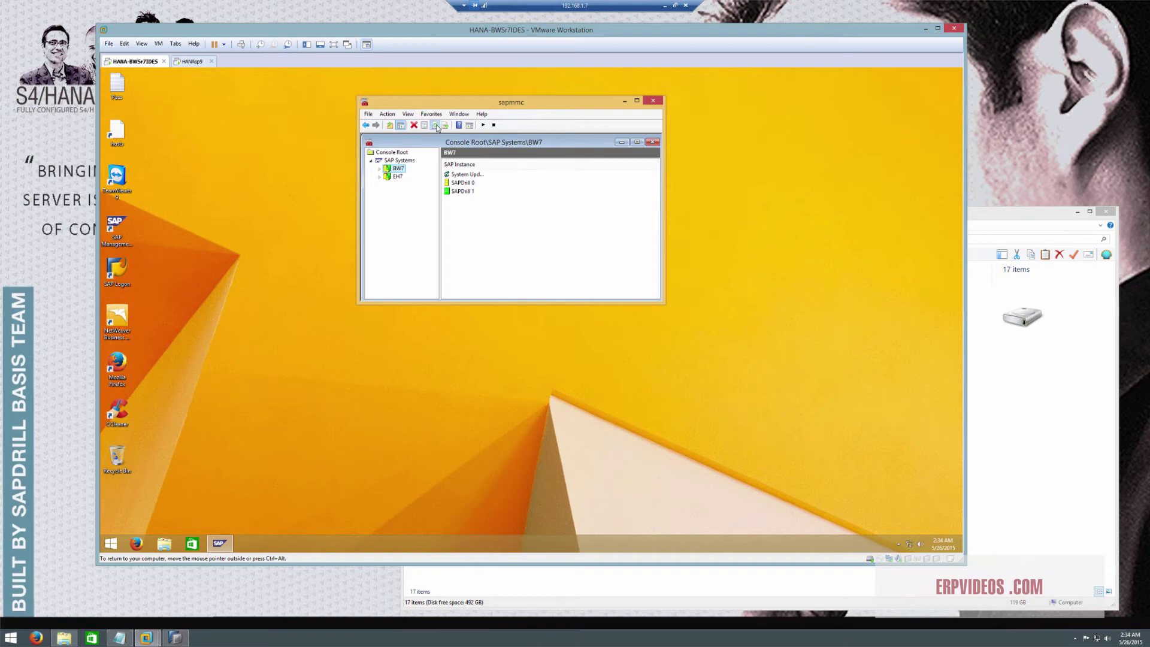
pyautogui.moveTo(72, 641)
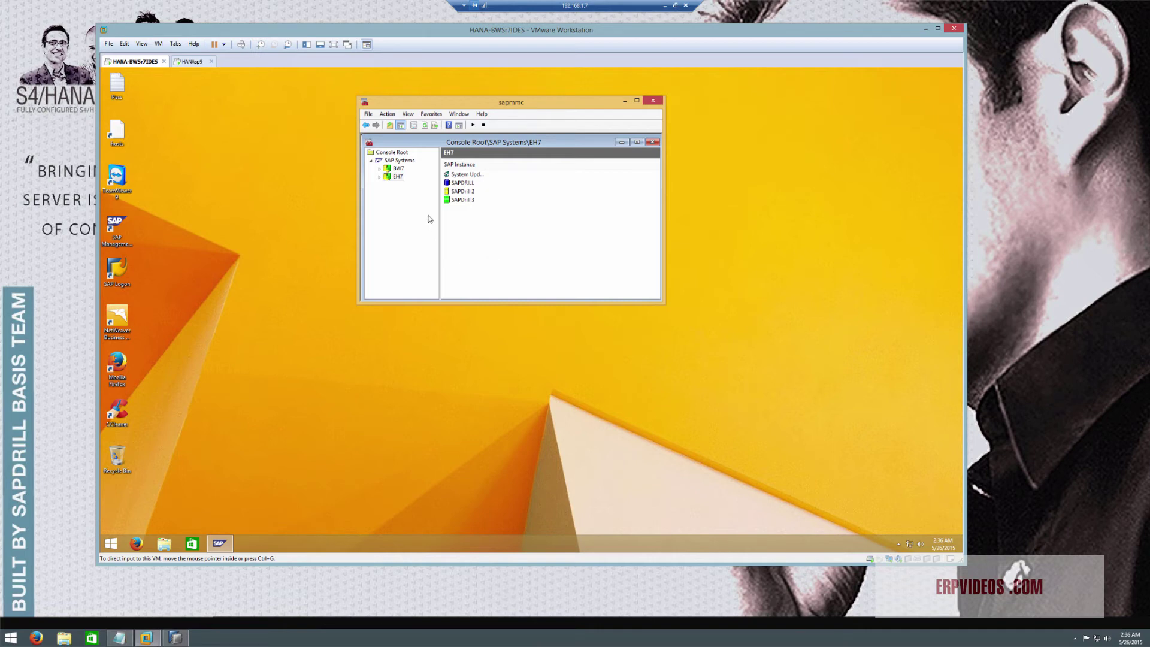
# Expand EH7's SAPDrill 2 instance and review its AS ABAP work process table
pyautogui.click(398, 177)
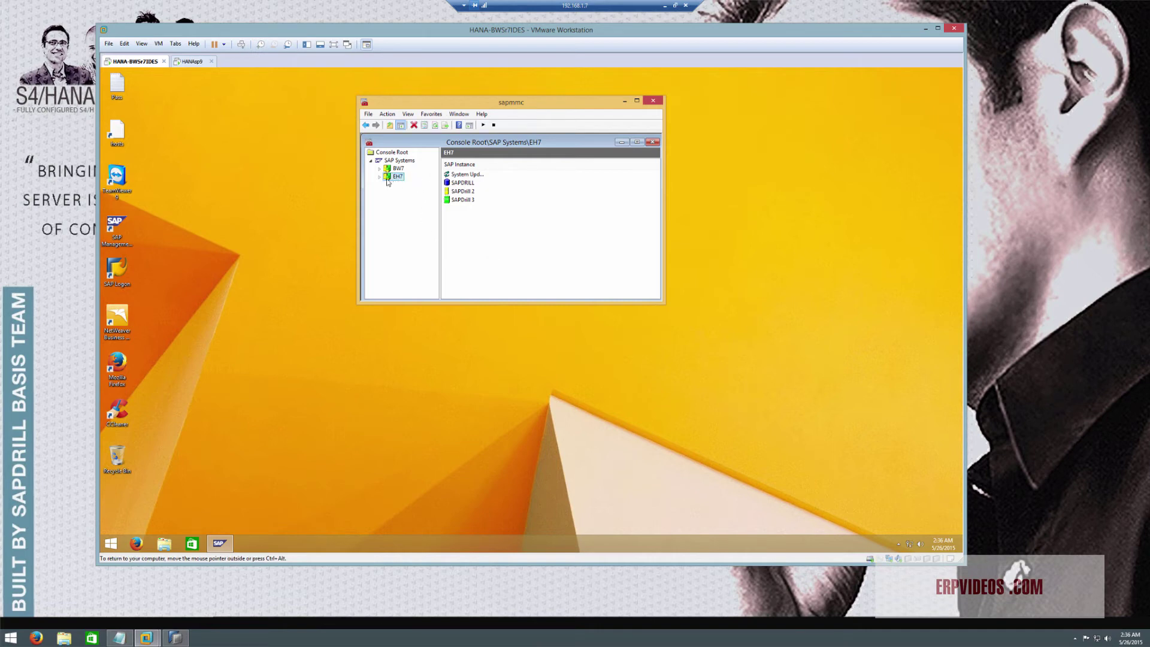
pyautogui.click(379, 178)
pyautogui.click(388, 201)
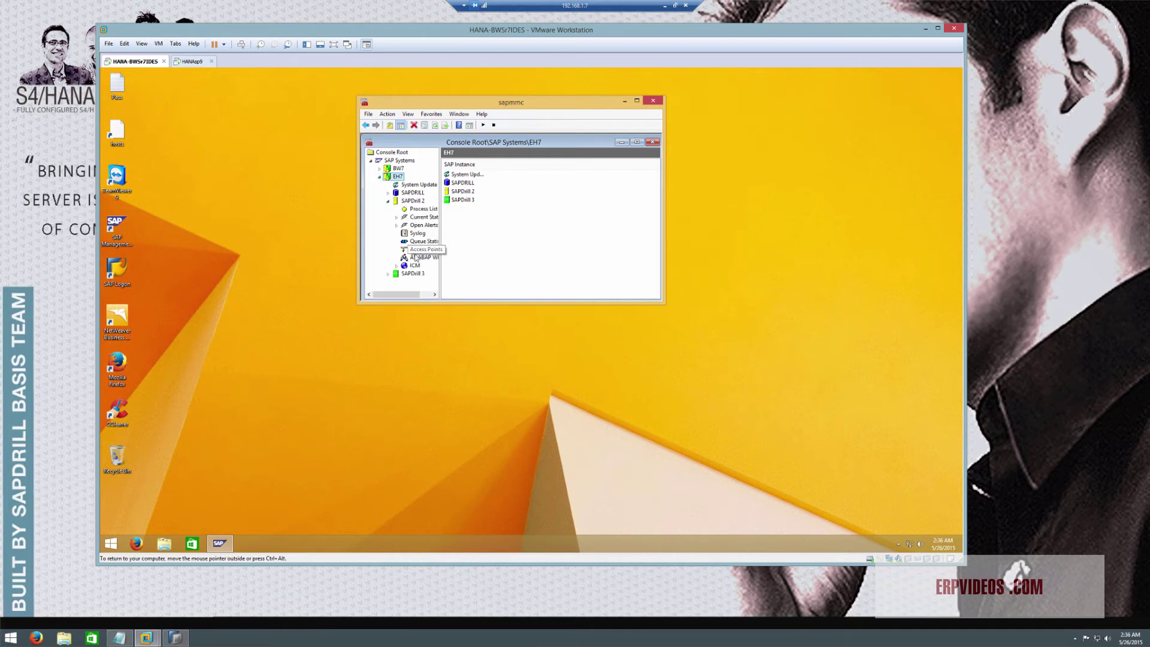
pyautogui.click(420, 258)
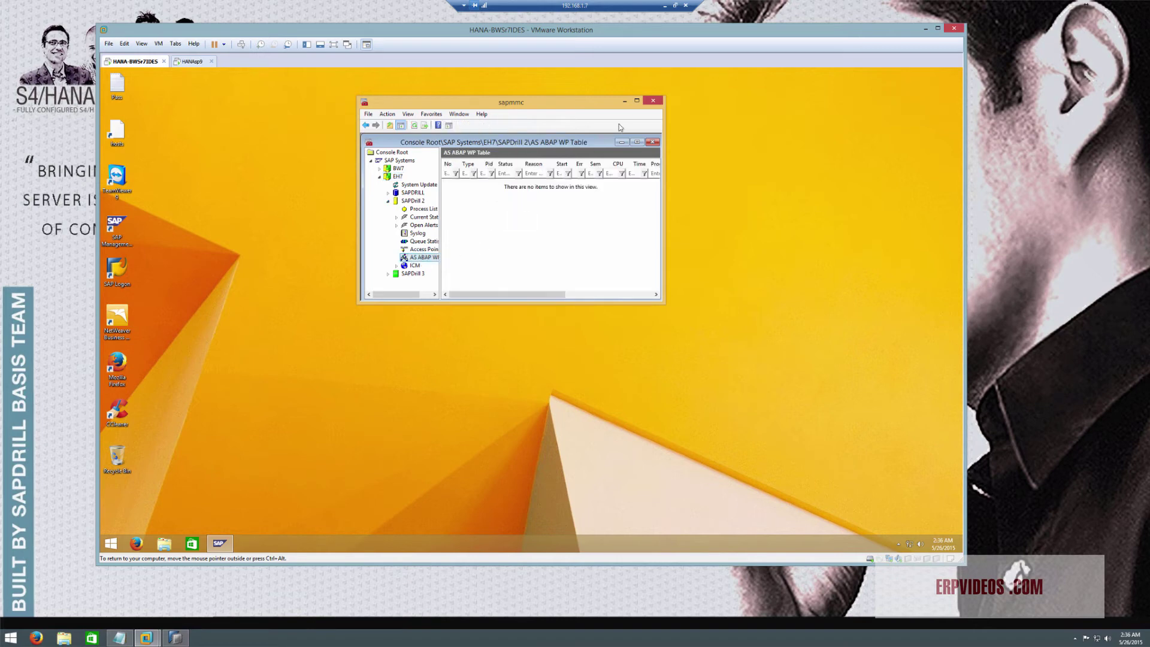
pyautogui.click(397, 176)
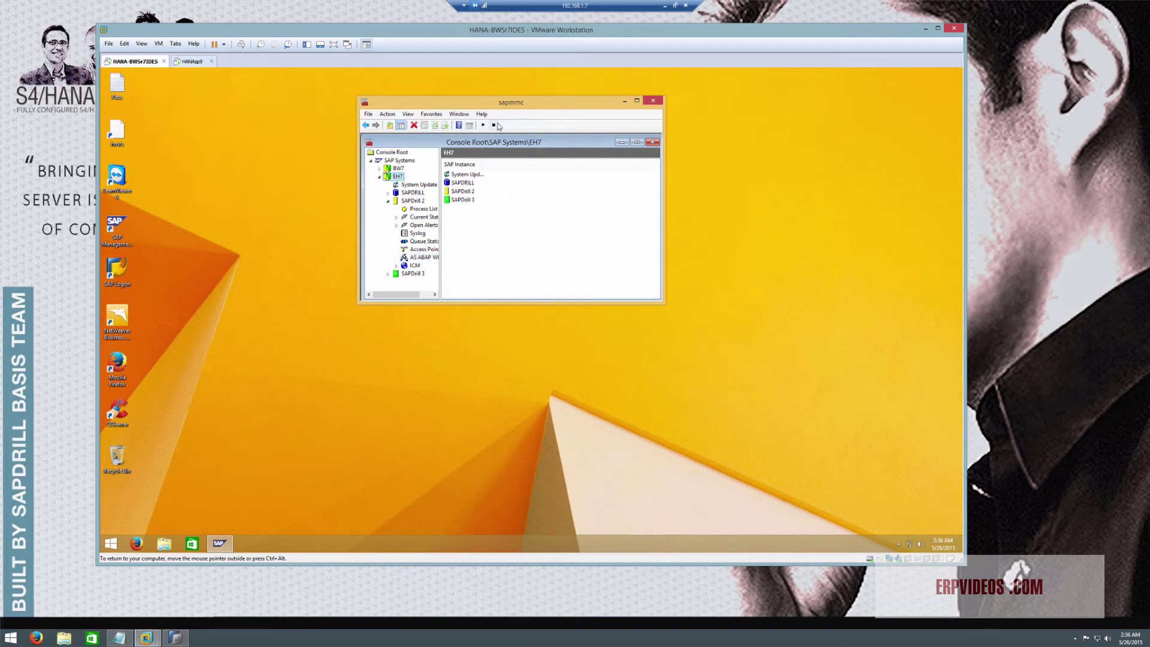
# Stop the EH7 and BW7 systems, confirming each, and bring the BW-HANA notes forward
pyautogui.click(495, 126)
pyautogui.click(471, 303)
pyautogui.click(395, 167)
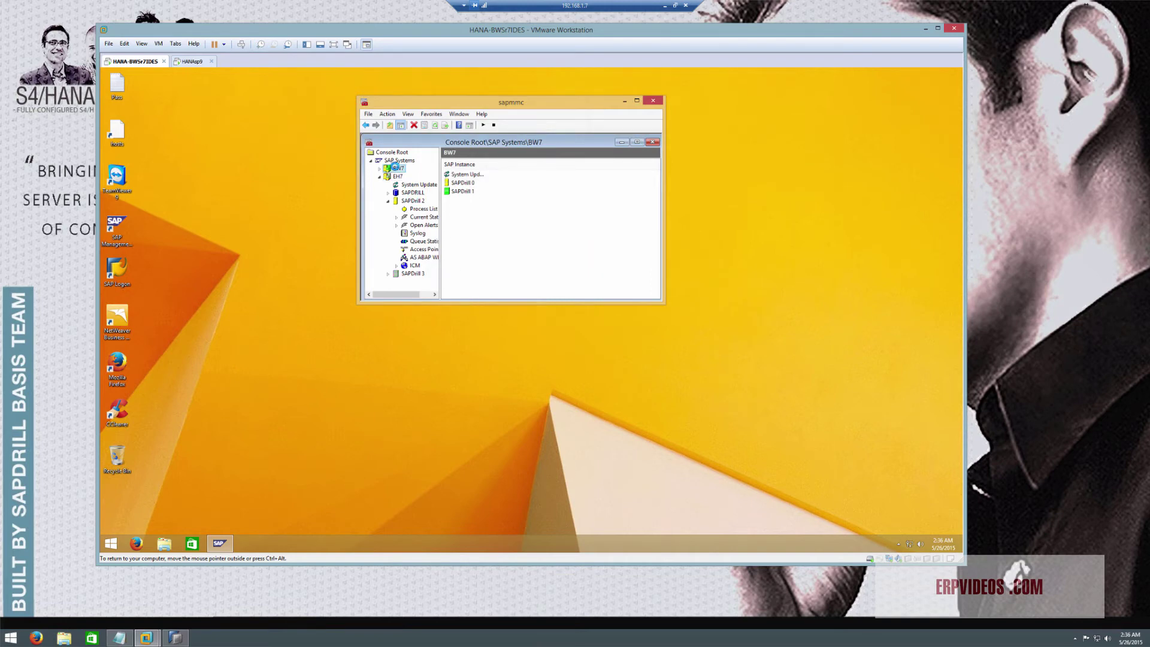
pyautogui.click(493, 126)
pyautogui.click(472, 301)
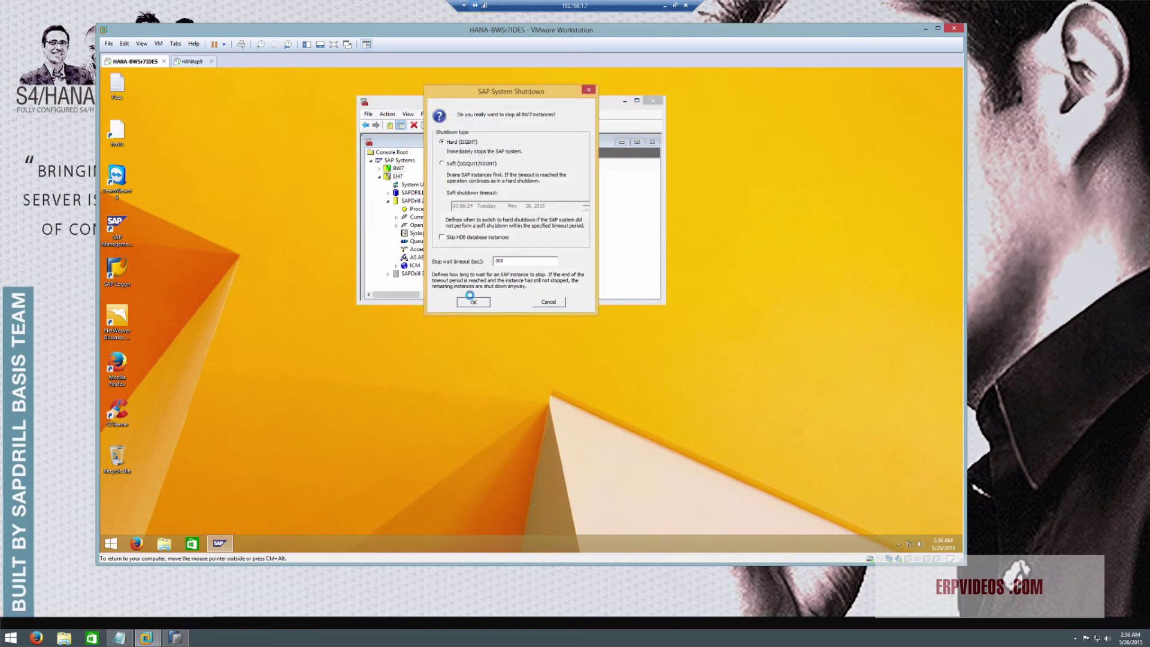
pyautogui.click(120, 638)
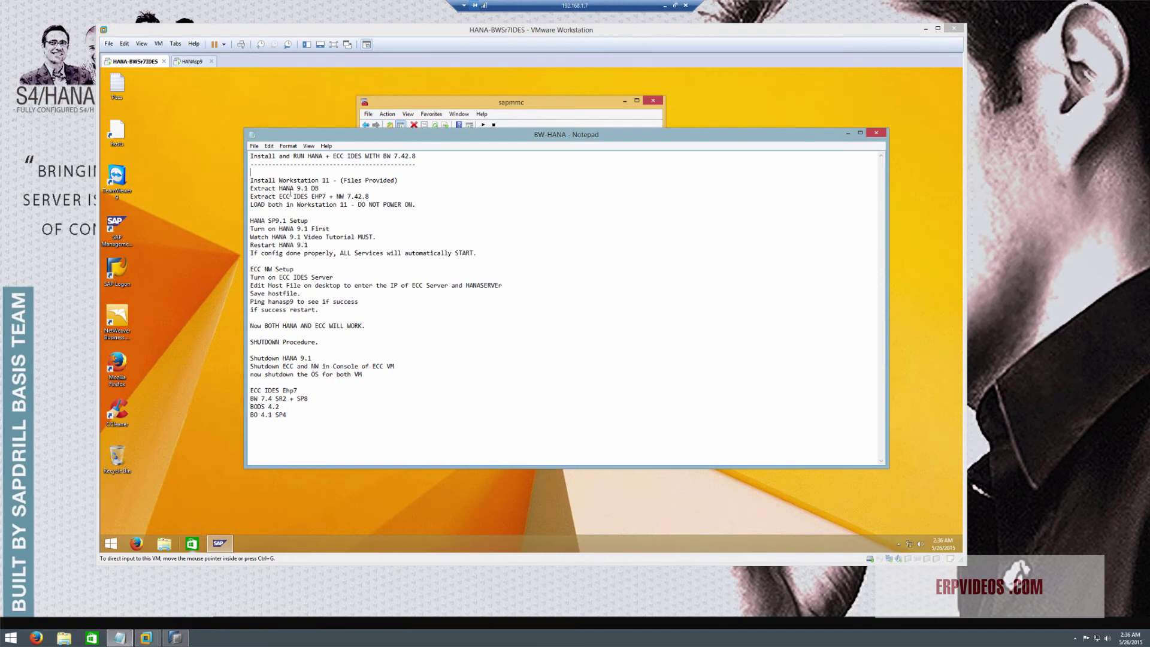
# Add the line 'Got to System --> Advanced -> ASWAP File' above the host-file step, then return to the VM
pyautogui.click(273, 212)
pyautogui.press('Return')
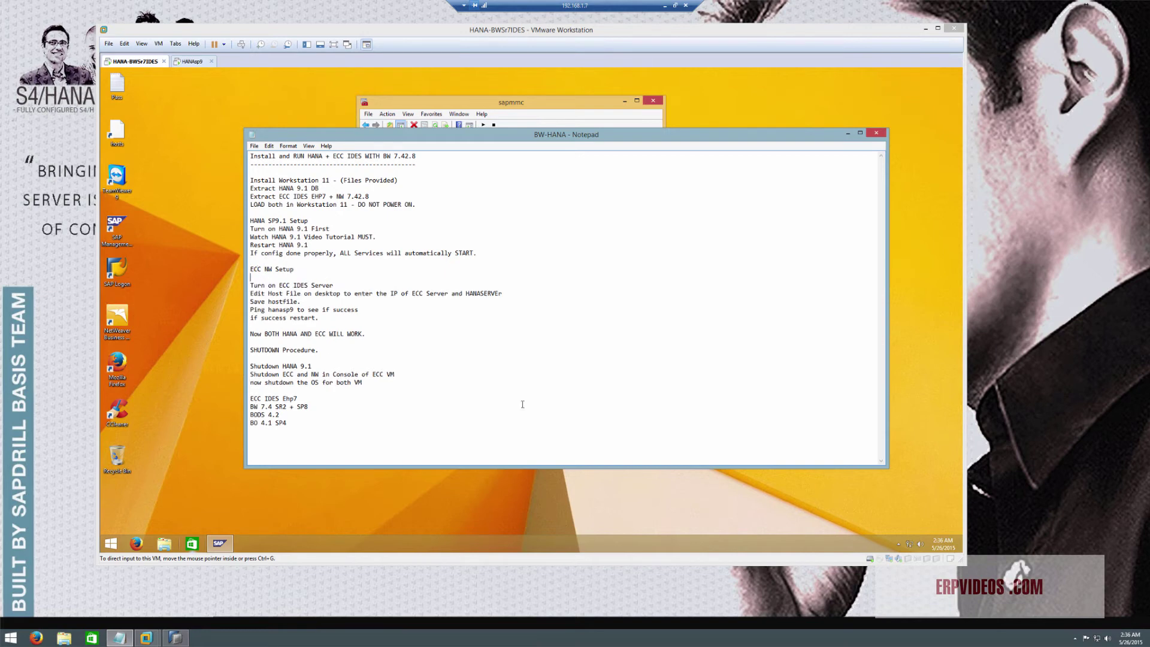
pyautogui.press('Delete')
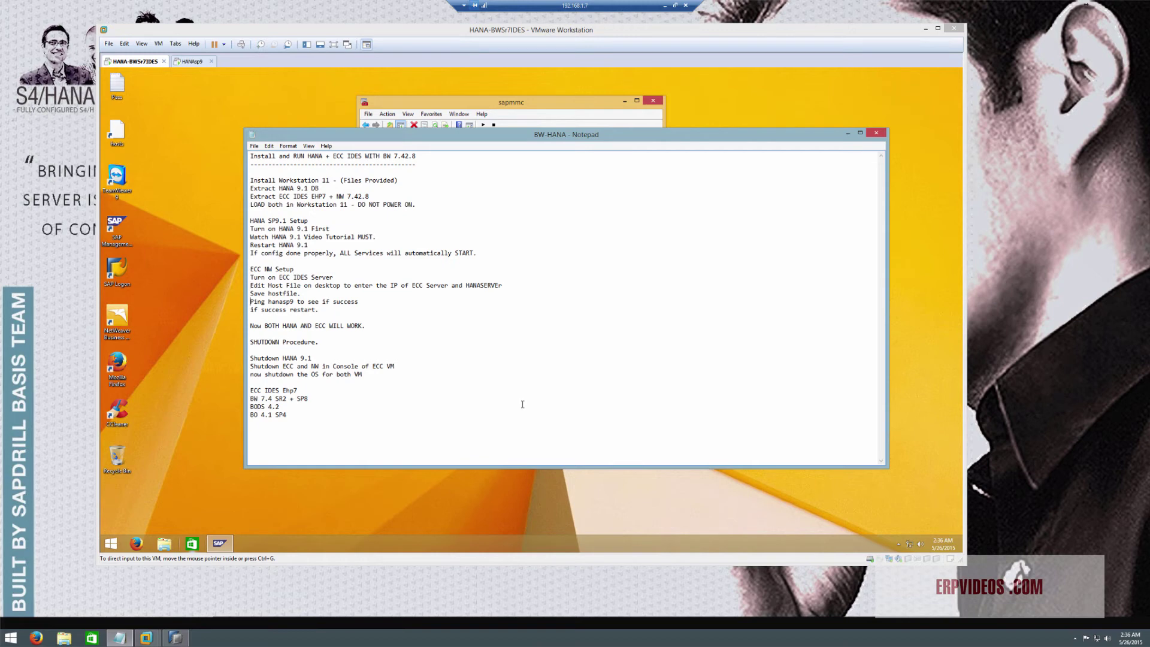
pyautogui.press('Down')
pyautogui.press('Return')
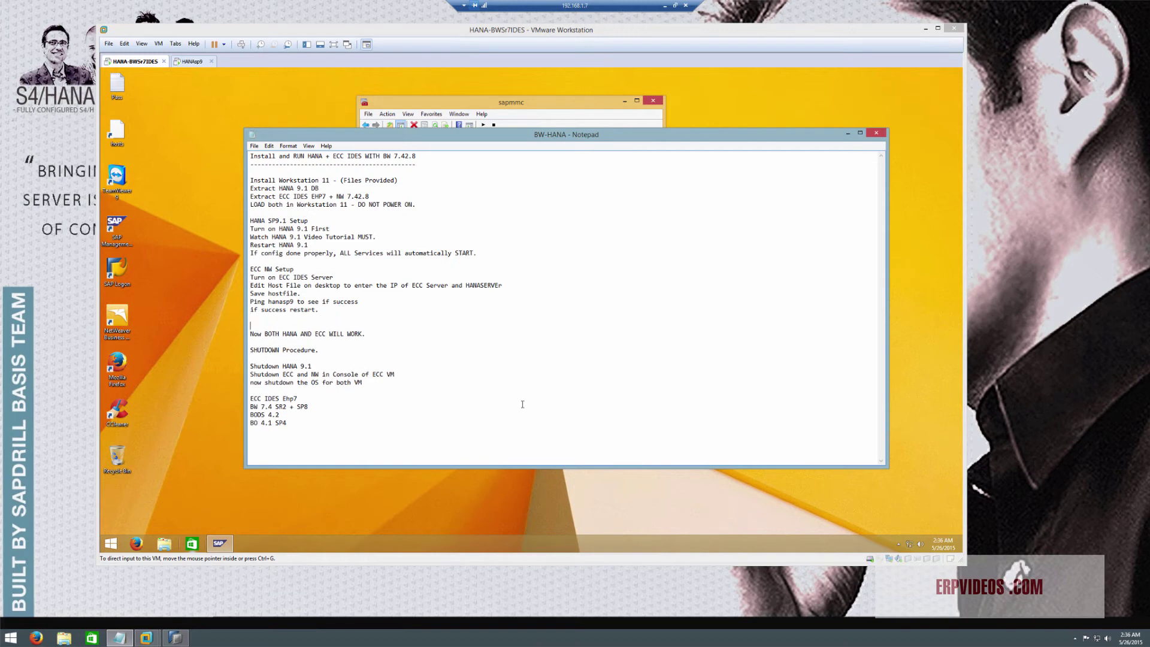
pyautogui.press('Up')
pyautogui.press('Return')
pyautogui.press('Up')
pyautogui.write('G')
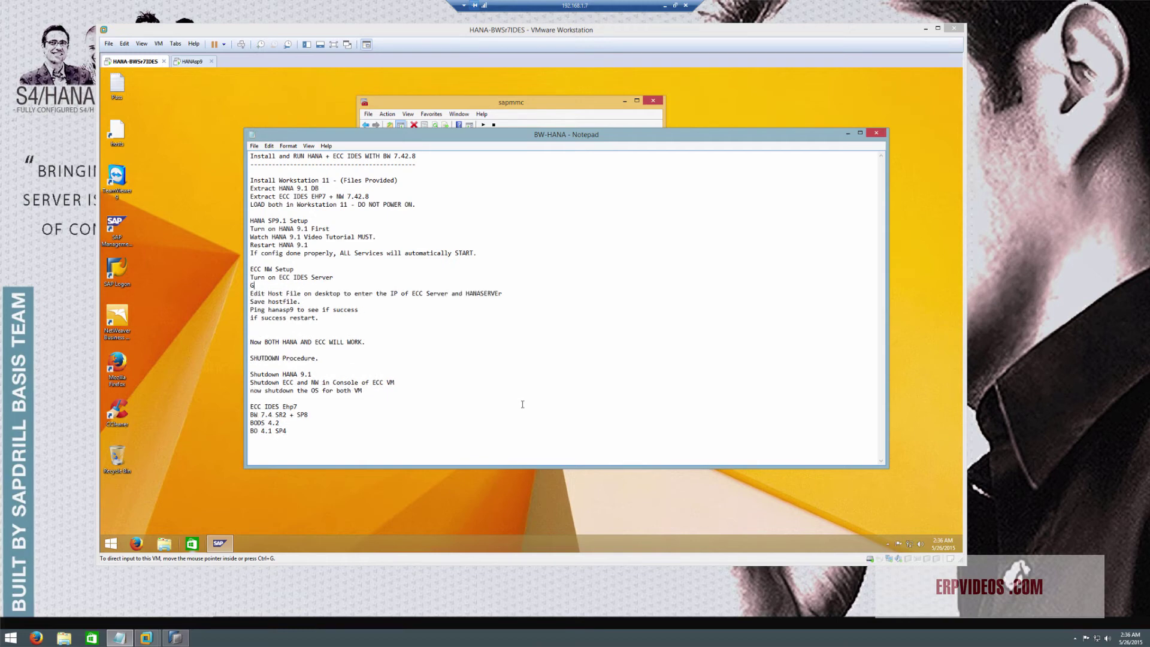
pyautogui.write('ot to System --> Advanced -> ASWAP File')
pyautogui.click(578, 106)
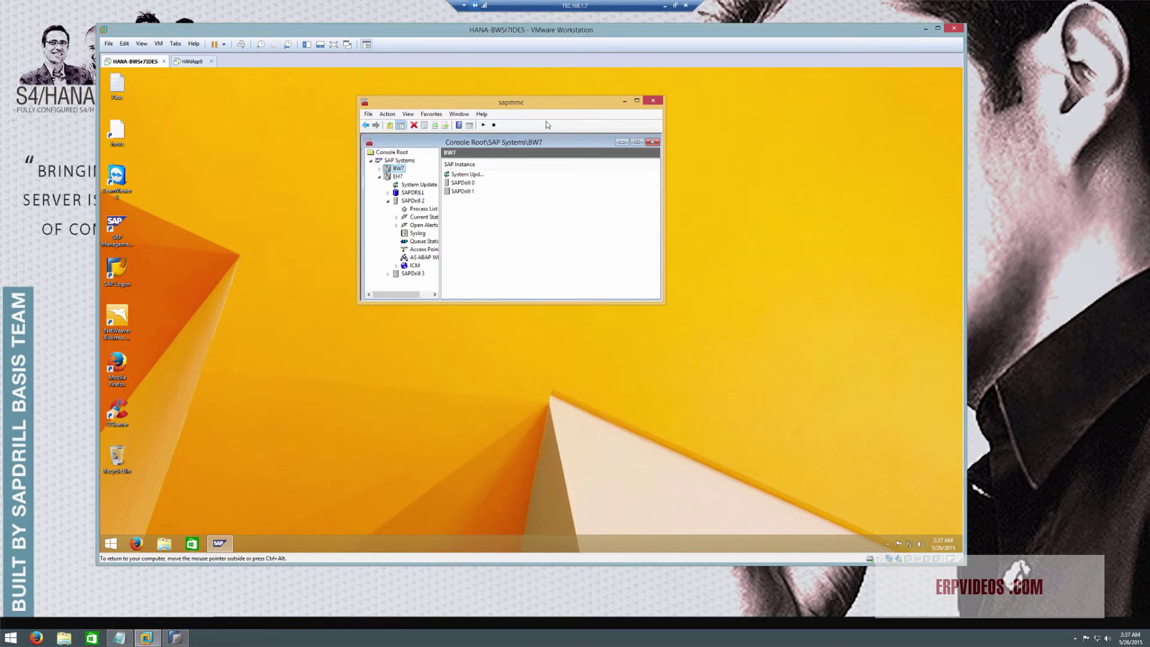
# Open Virtual Memory via System > Advanced system settings > Performance, and choose Custom size for C:
pyautogui.click(109, 542)
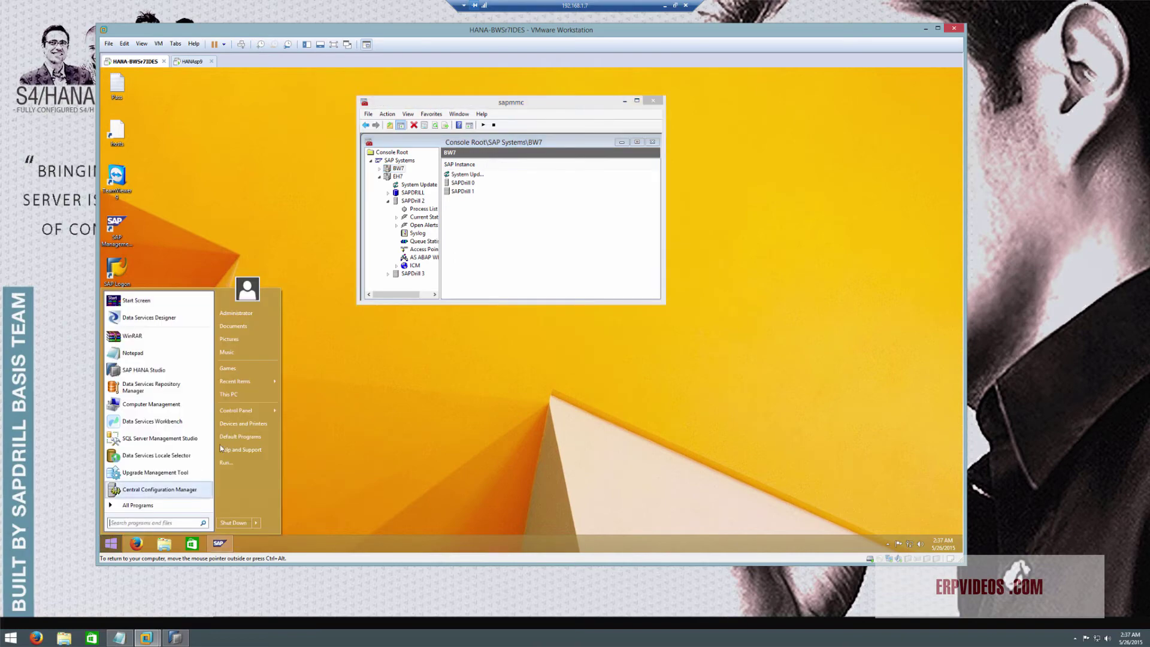
pyautogui.moveTo(238, 411)
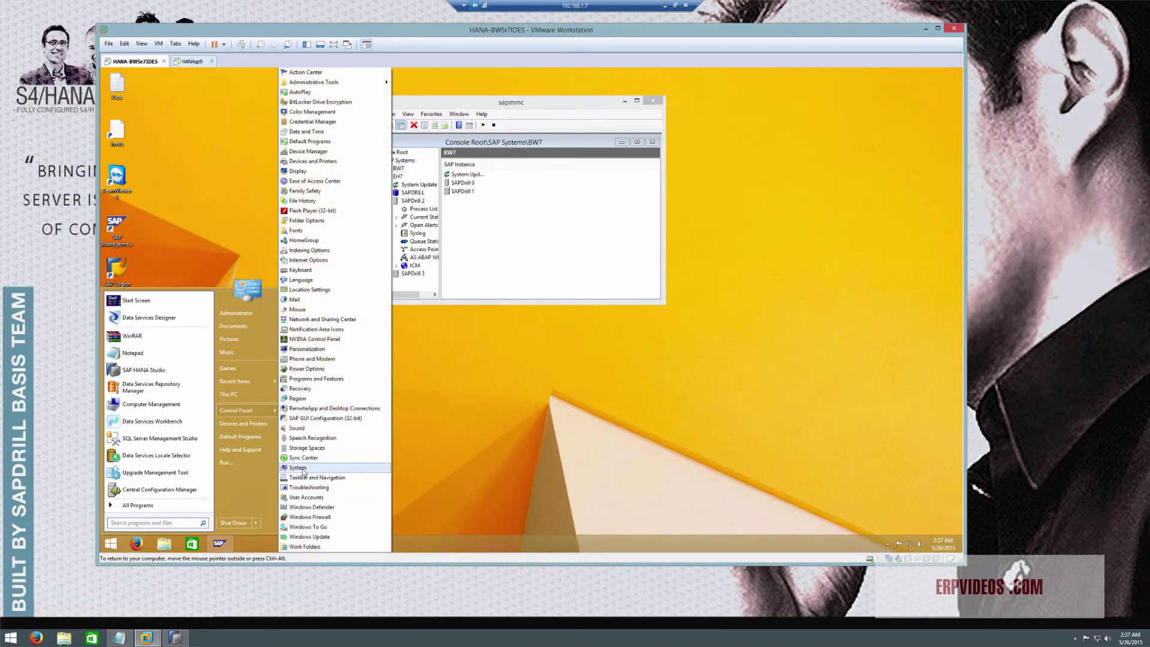
pyautogui.click(303, 469)
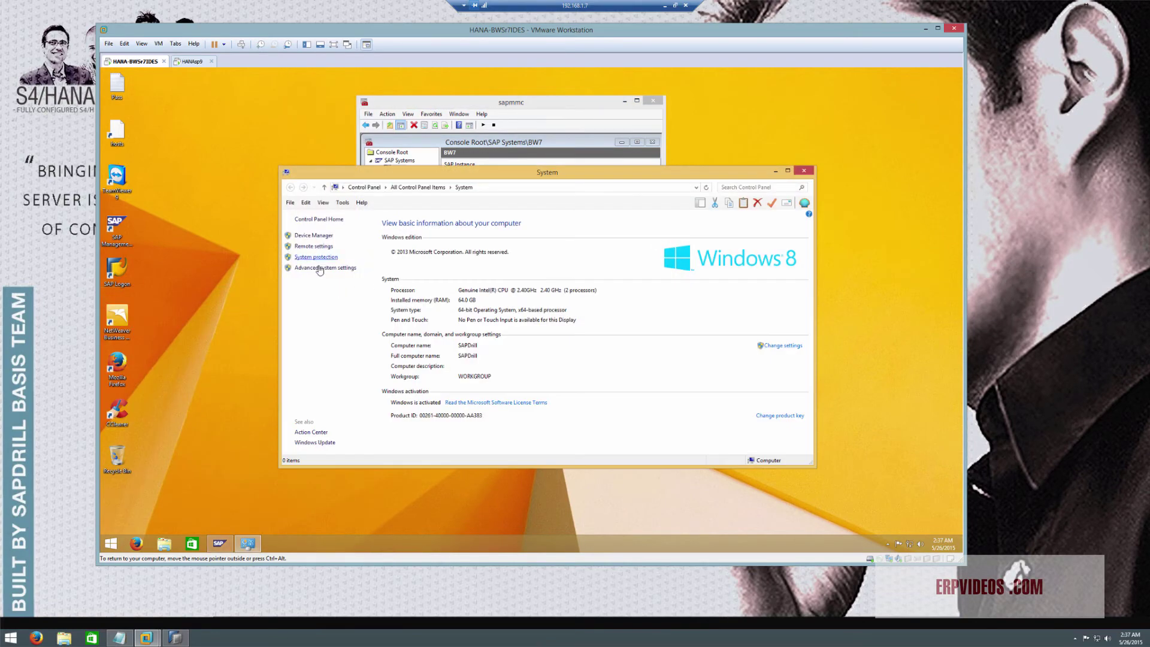
pyautogui.click(318, 269)
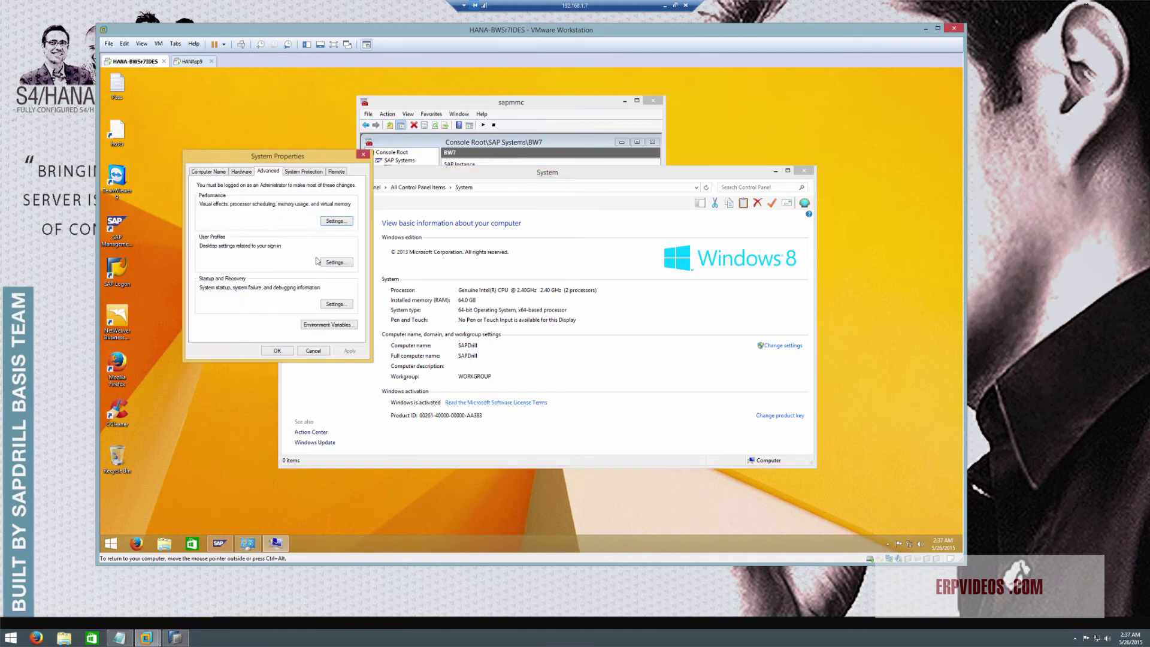
pyautogui.click(335, 221)
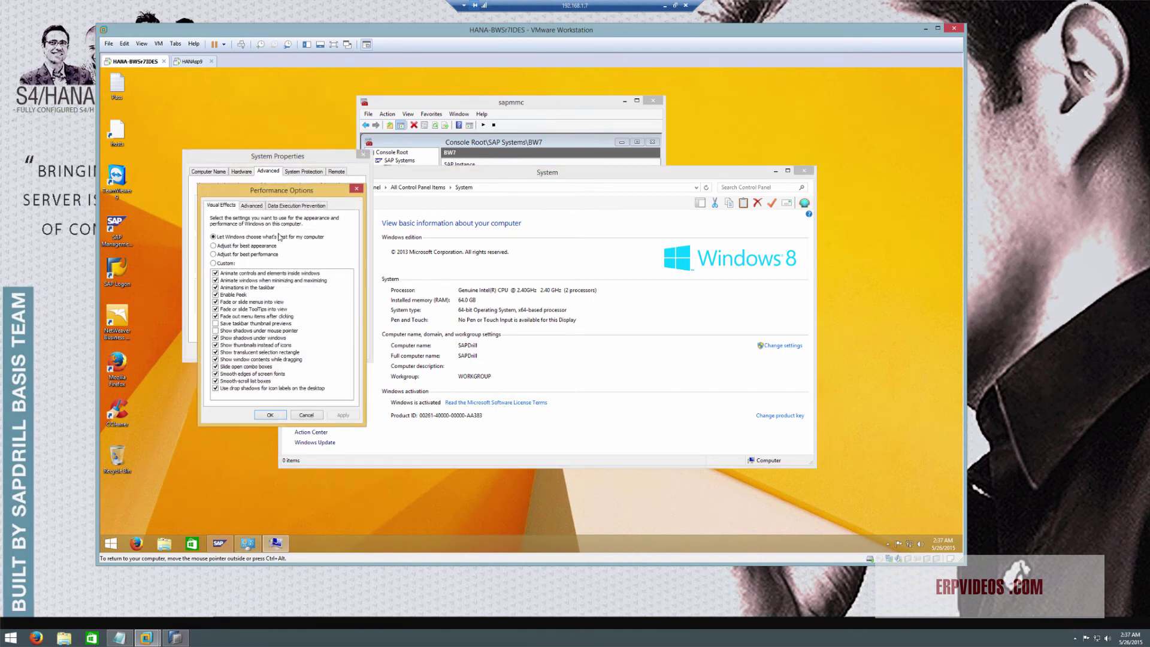
pyautogui.click(252, 206)
pyautogui.click(331, 306)
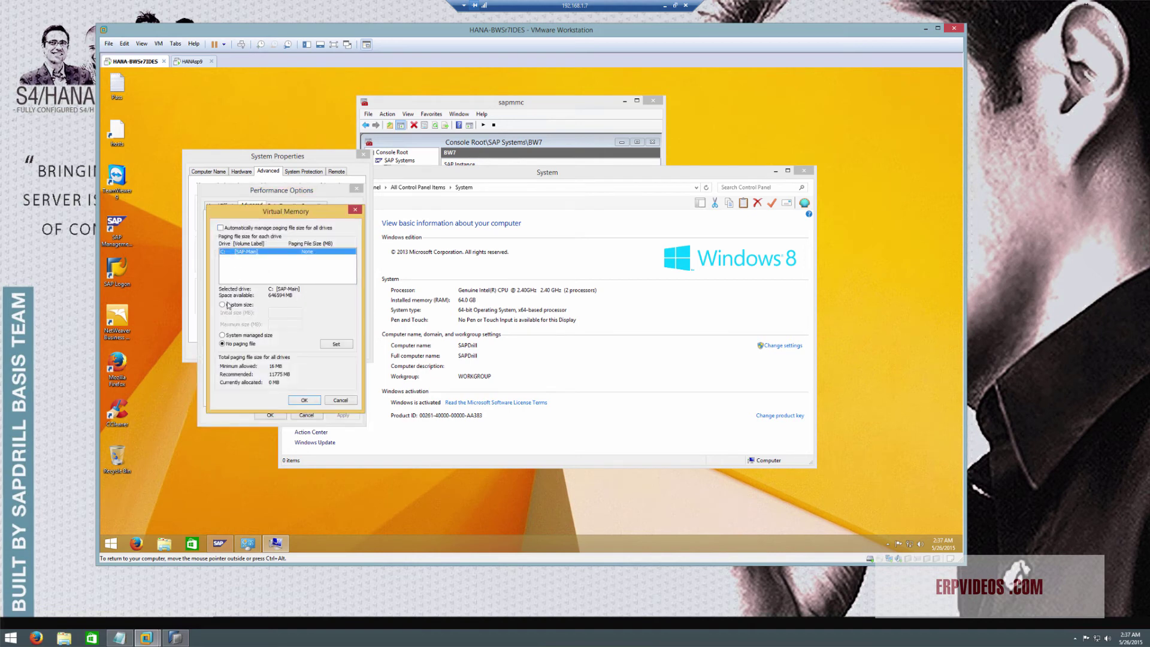
pyautogui.click(229, 307)
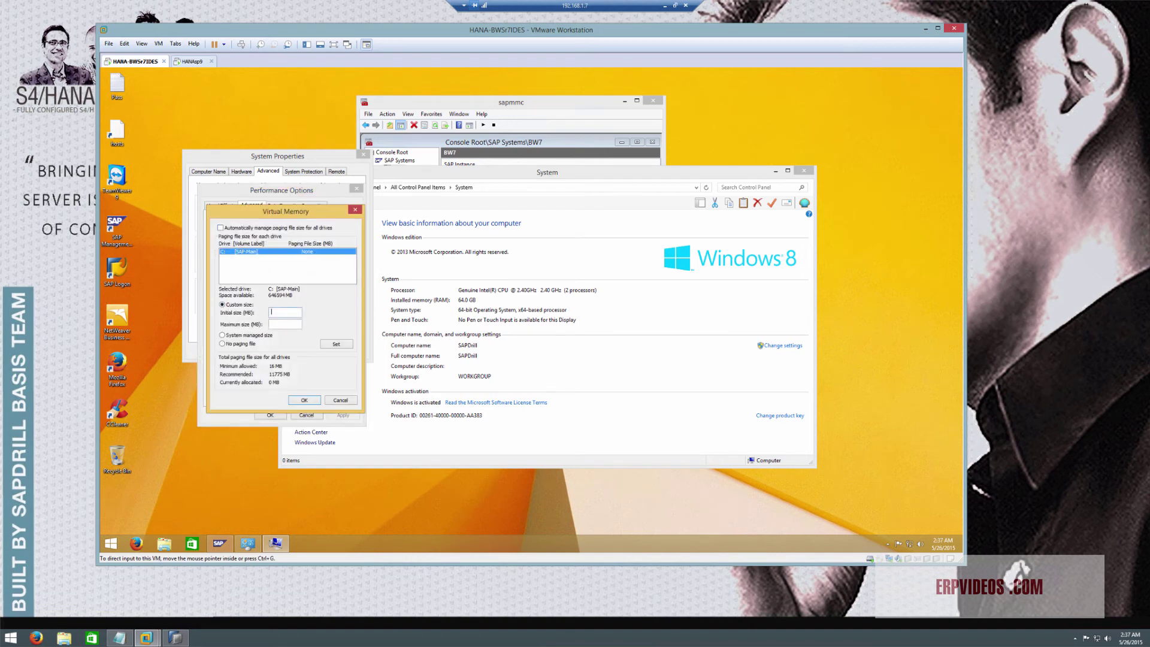
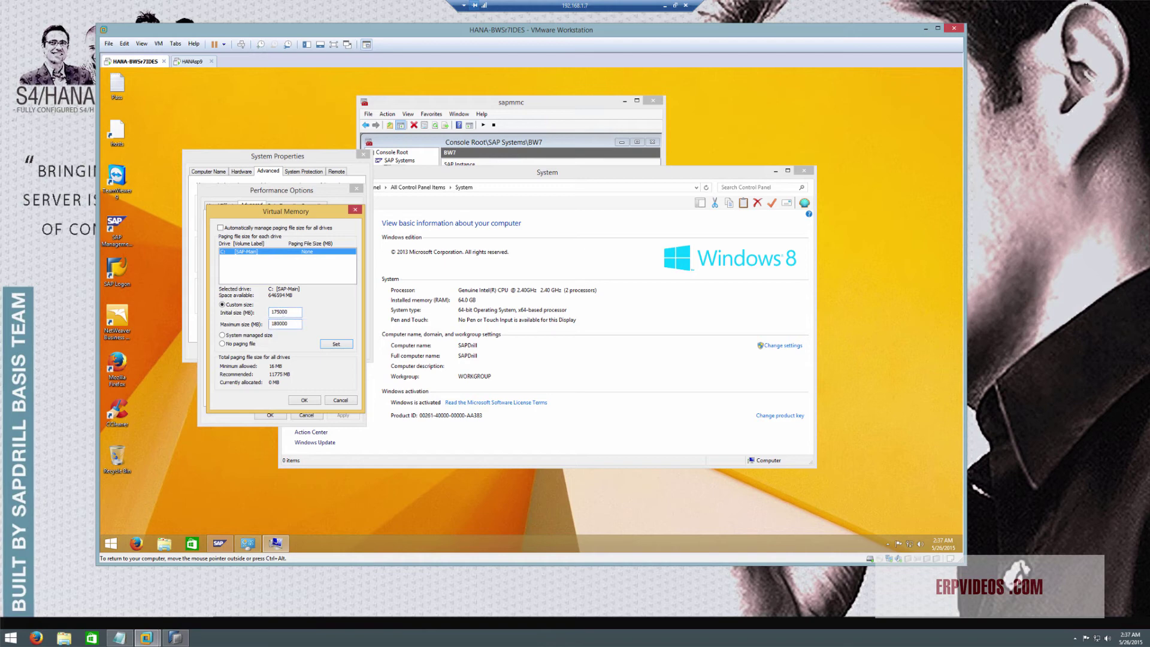
# Apply the custom 175000–180000 MB paging file on C: and close all system settings windows
pyautogui.click(326, 343)
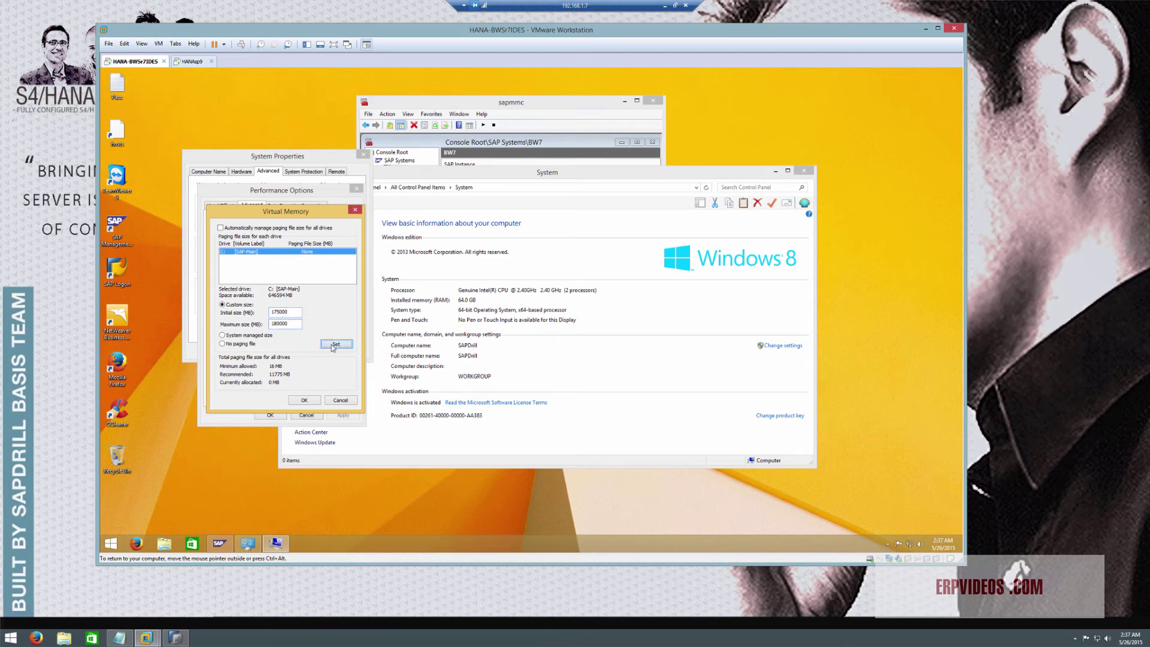
pyautogui.click(297, 400)
pyautogui.click(268, 416)
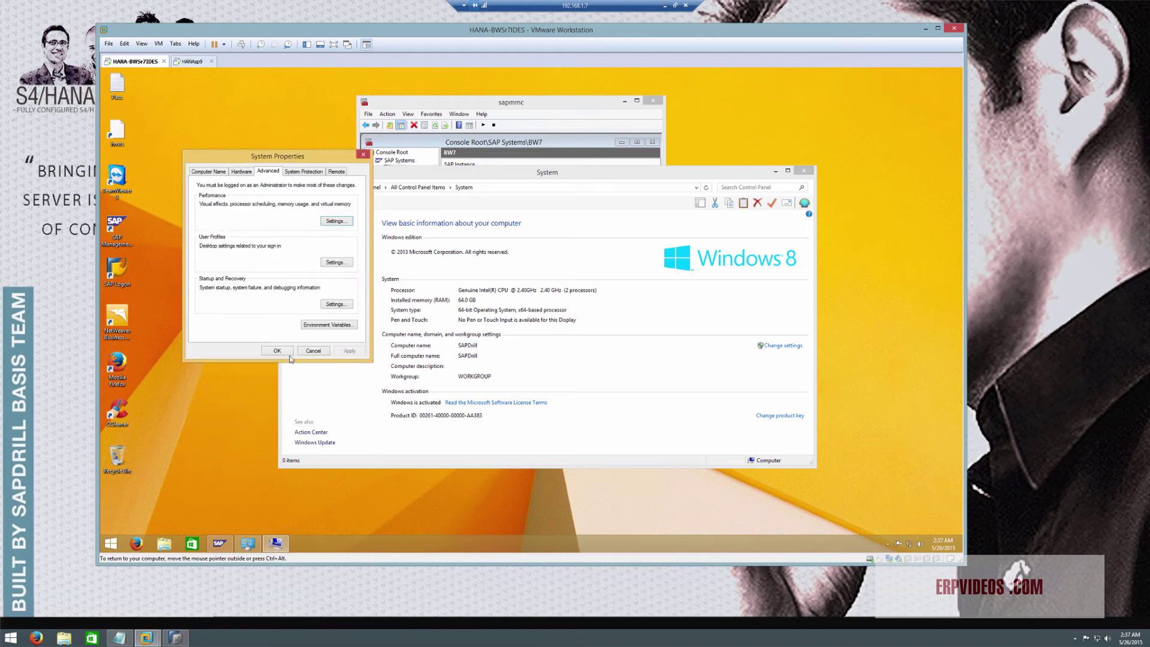
pyautogui.click(278, 351)
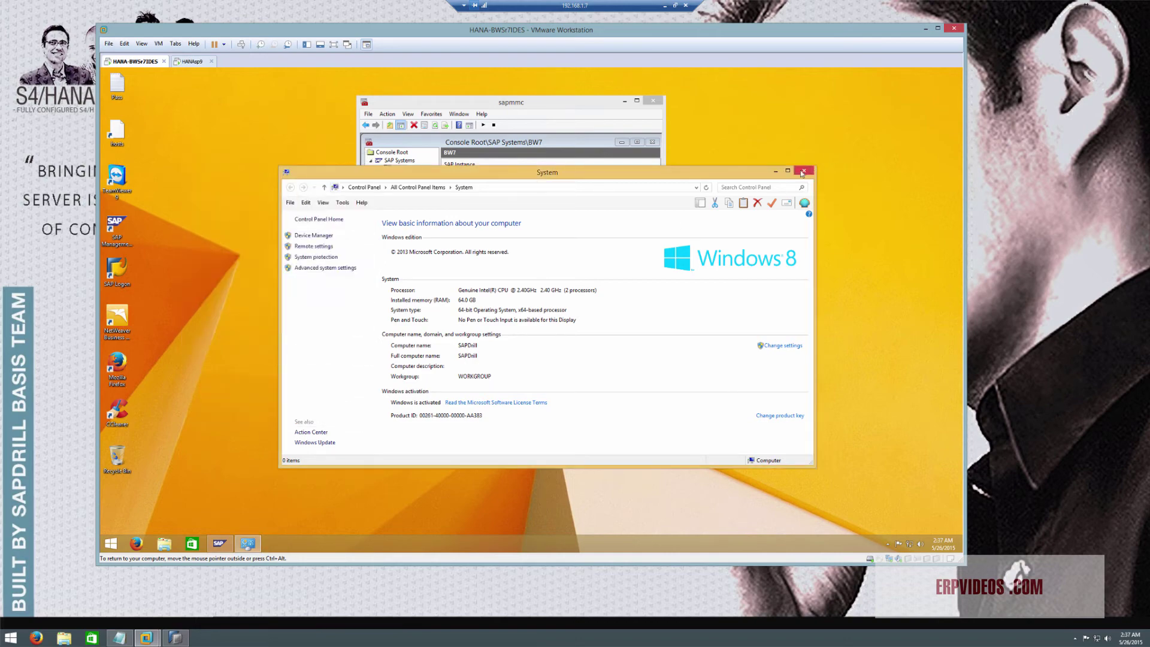
pyautogui.click(802, 172)
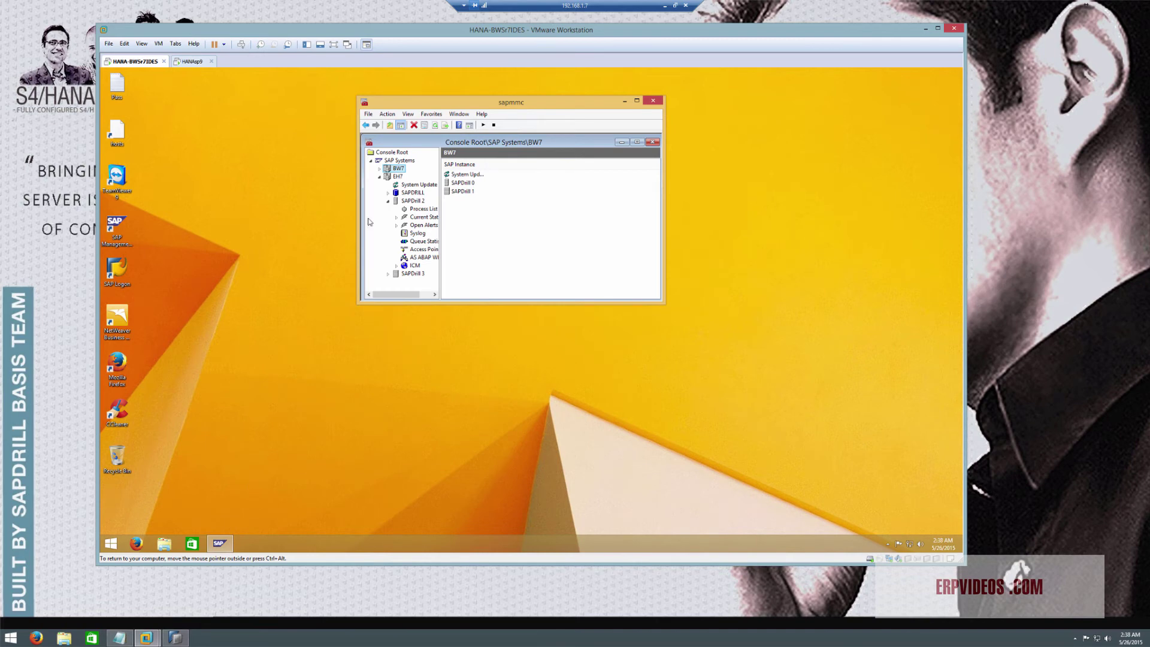
# Start the EH7 SAP system from SAP MMC and confirm the start
pyautogui.click(397, 176)
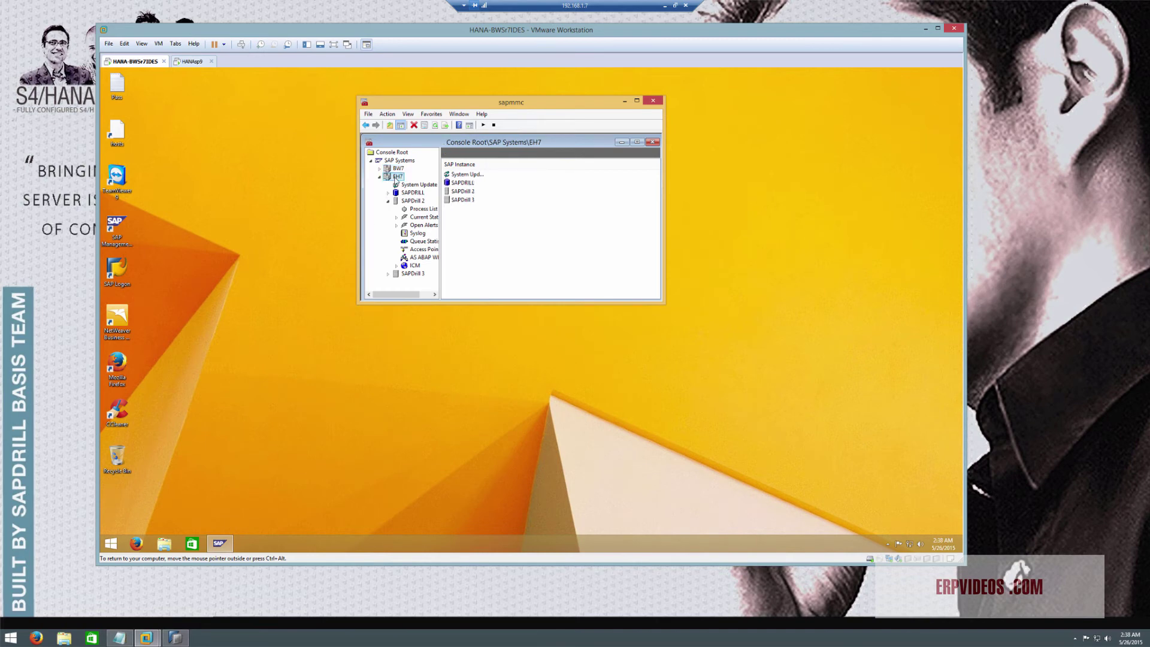
pyautogui.click(483, 126)
pyautogui.click(475, 227)
pyautogui.click(398, 168)
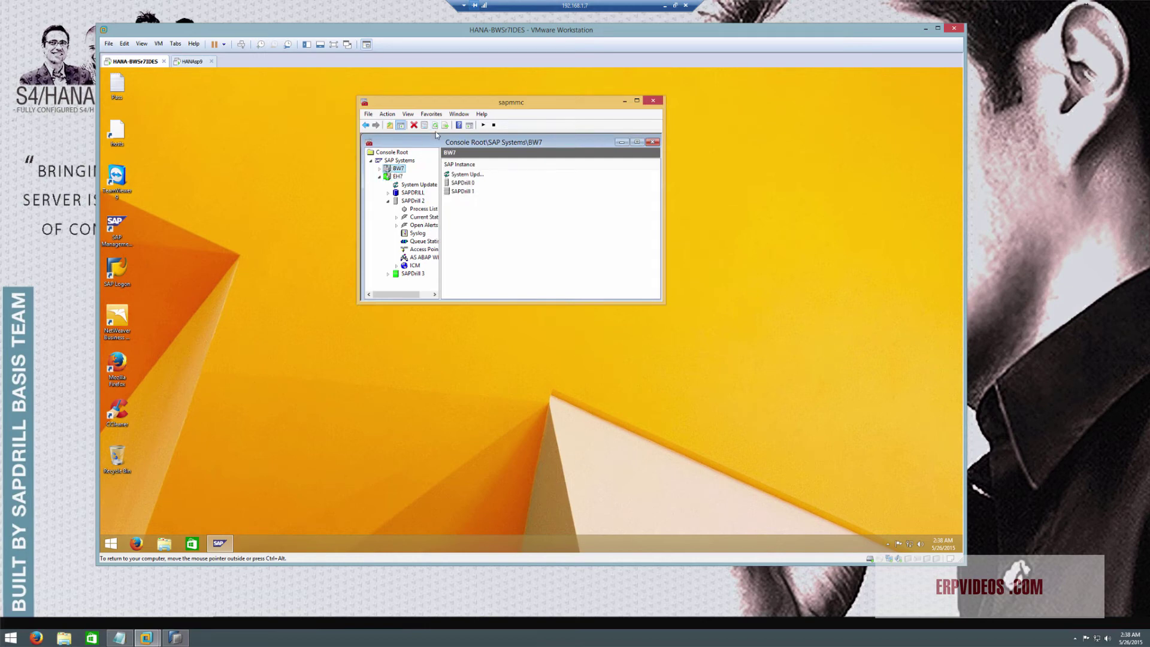
pyautogui.click(398, 178)
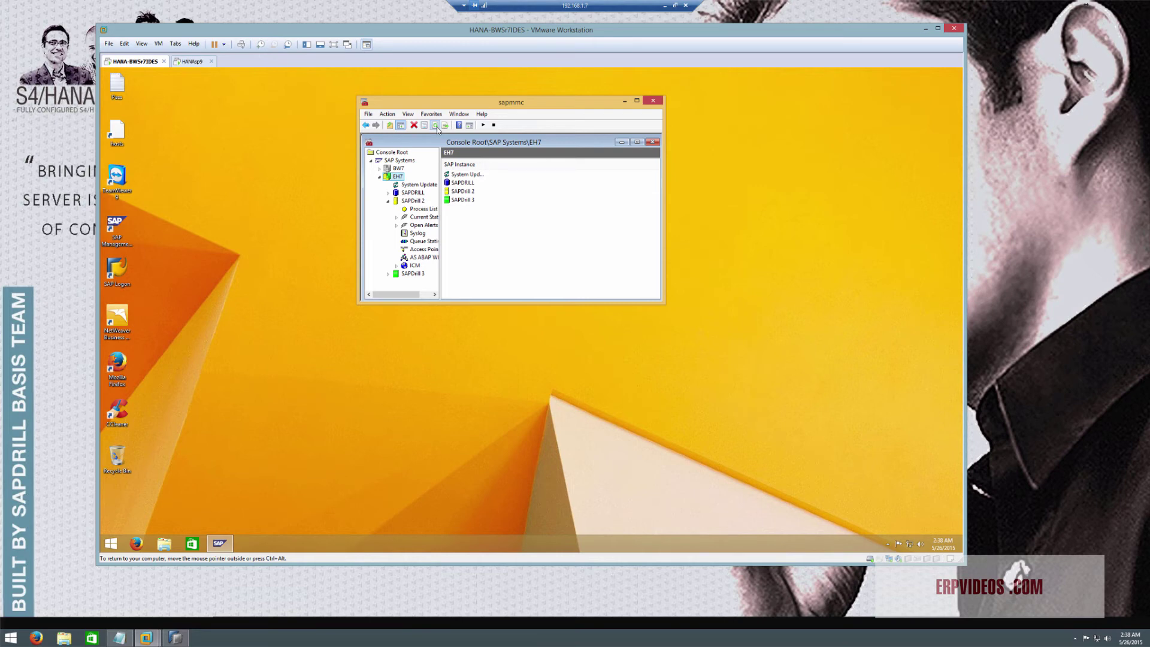
# Check EH7's AS ABAP work process table, refreshing until the processes are running
pyautogui.click(423, 257)
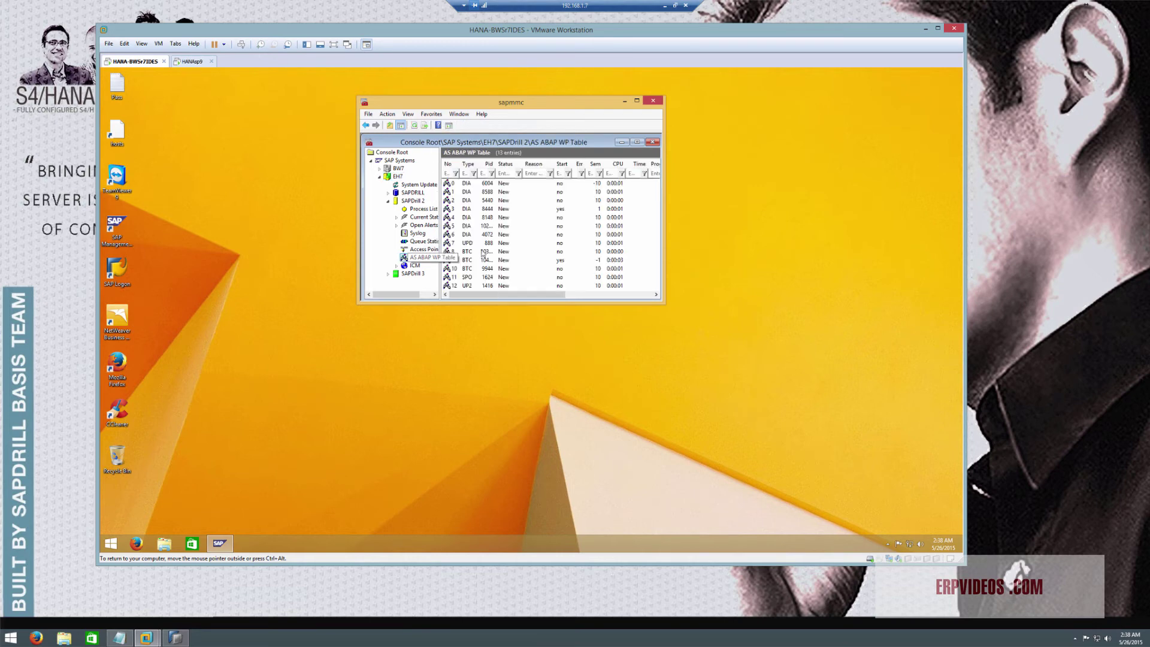
pyautogui.click(415, 125)
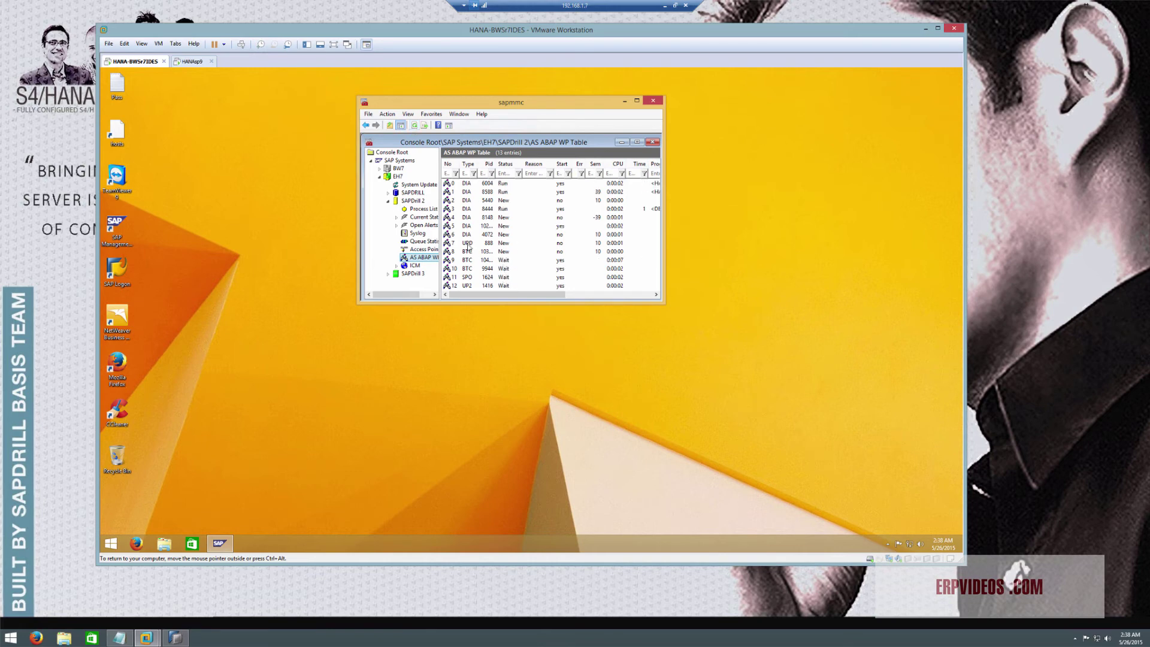
pyautogui.click(415, 126)
pyautogui.click(415, 126)
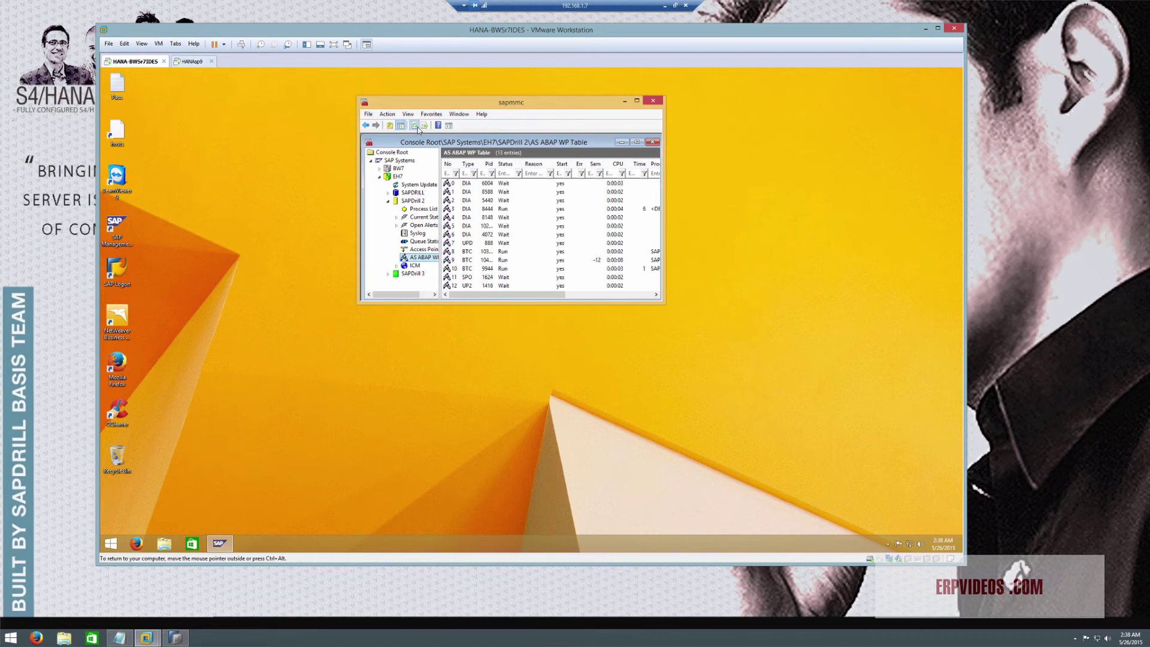
pyautogui.click(418, 127)
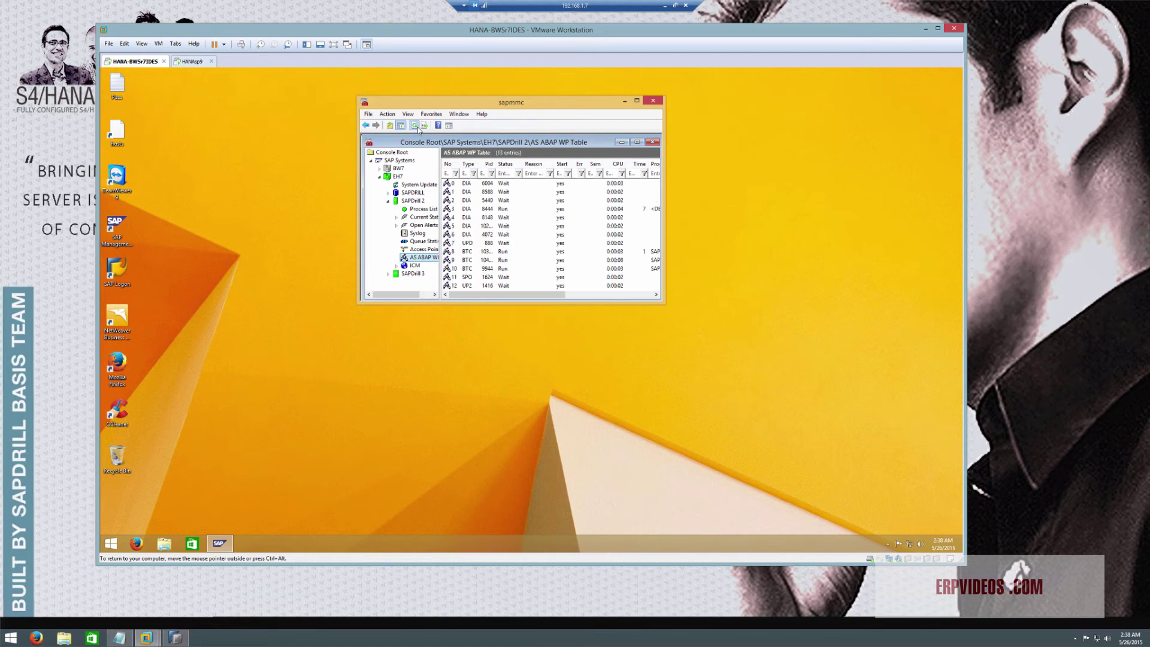
pyautogui.doubleClick(390, 178)
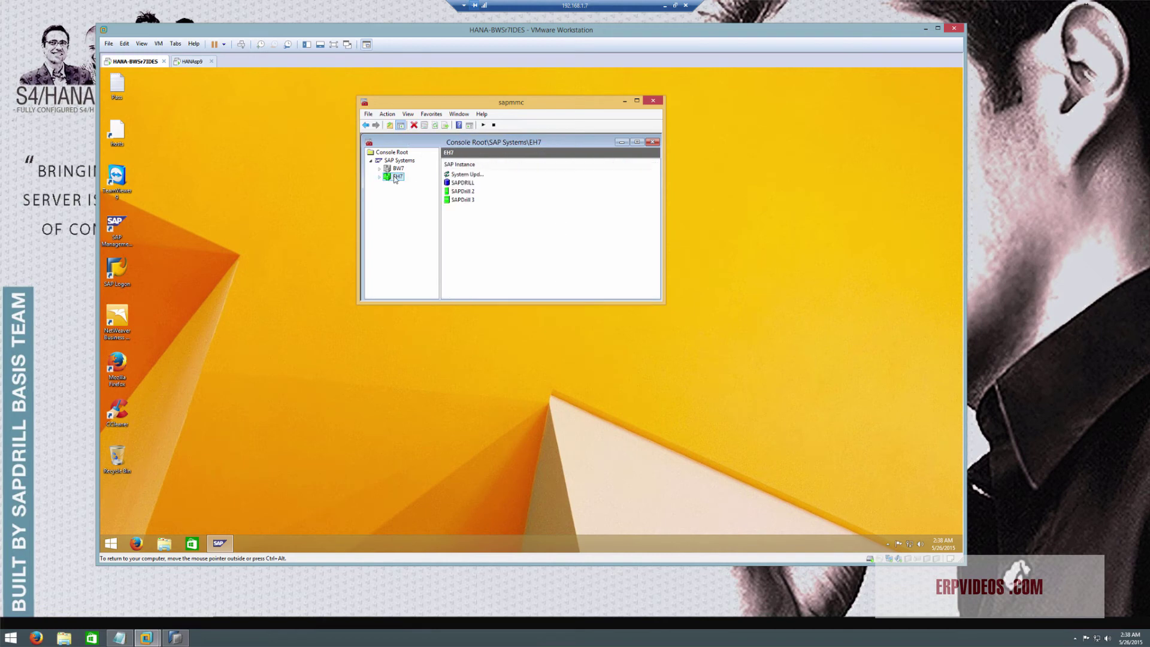
pyautogui.click(397, 168)
# Start BW7 from its context menu, confirm the timeout, and bring up the BW-HANA notes
pyautogui.rightClick(397, 169)
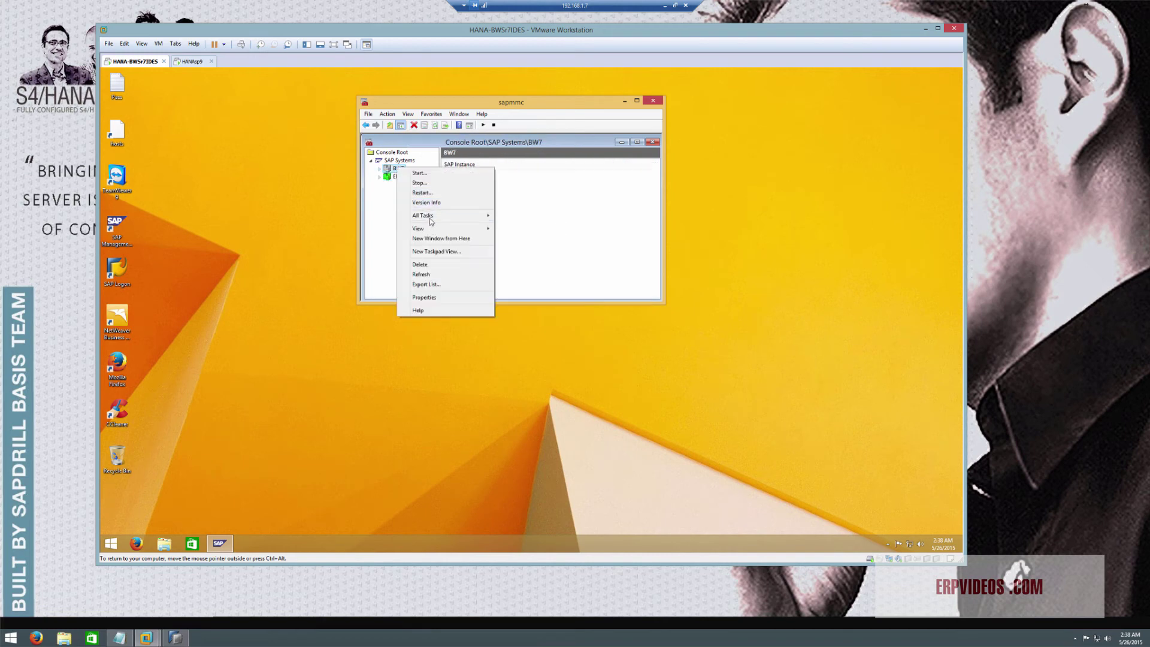
pyautogui.moveTo(430, 220)
pyautogui.click(527, 216)
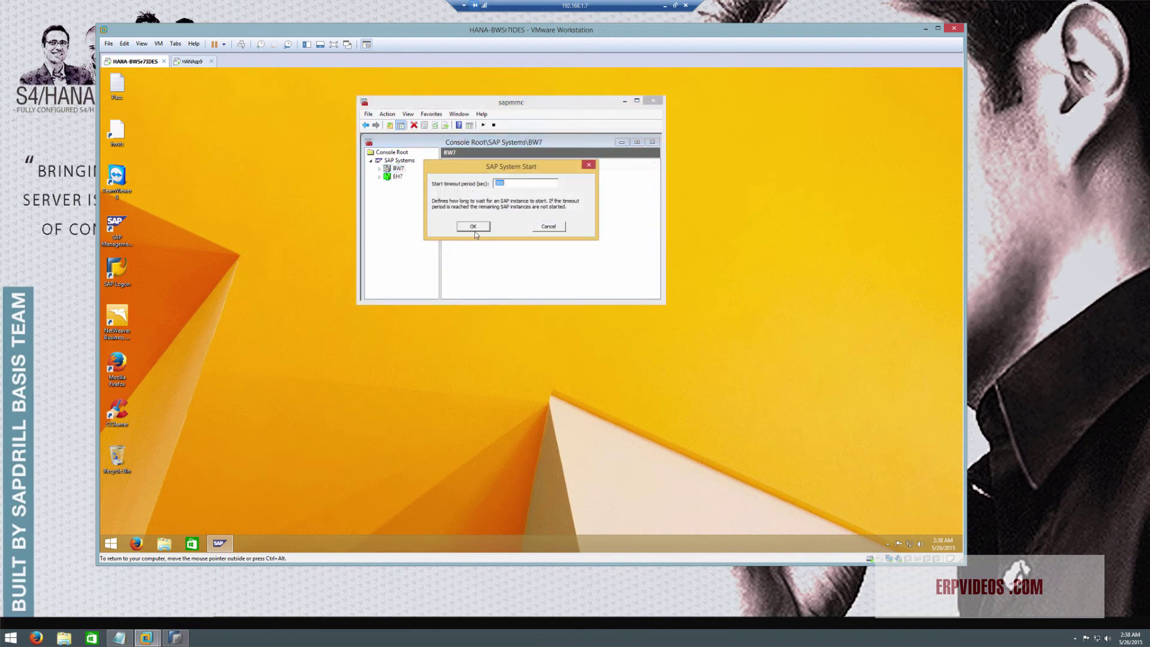
pyautogui.click(474, 228)
pyautogui.click(113, 640)
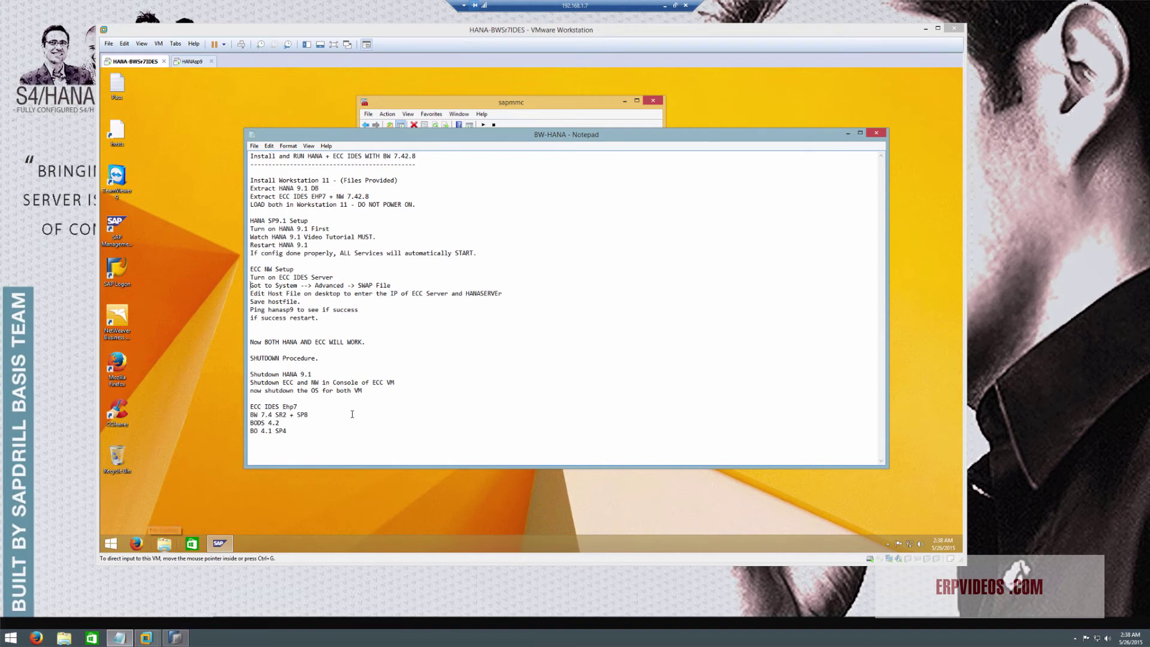
# Mark the 'Got to System' swap-file line with a '-->>' arrow, then minimize the notes
pyautogui.write('--..')
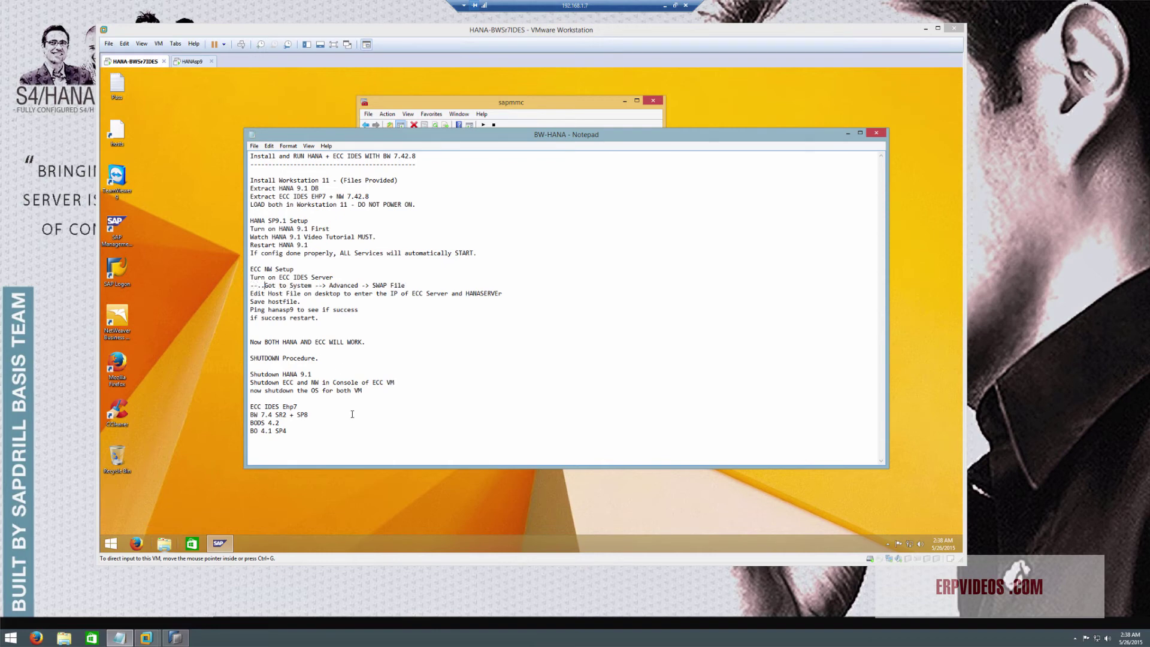
pyautogui.press('BackSpace')
pyautogui.press('BackSpace')
pyautogui.write('>>')
pyautogui.click(828, 193)
pyautogui.click(846, 134)
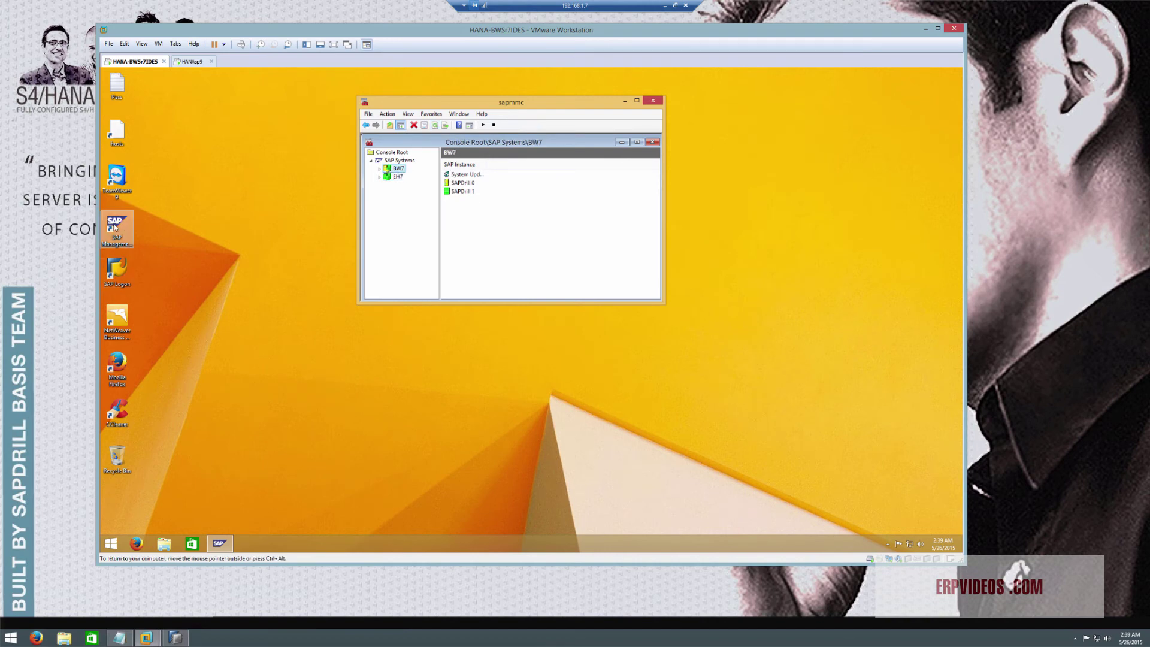
# Launch SAP Logon from the desktop, then start Internet Explorer from All Programs
pyautogui.click(116, 274)
pyautogui.doubleClick(115, 280)
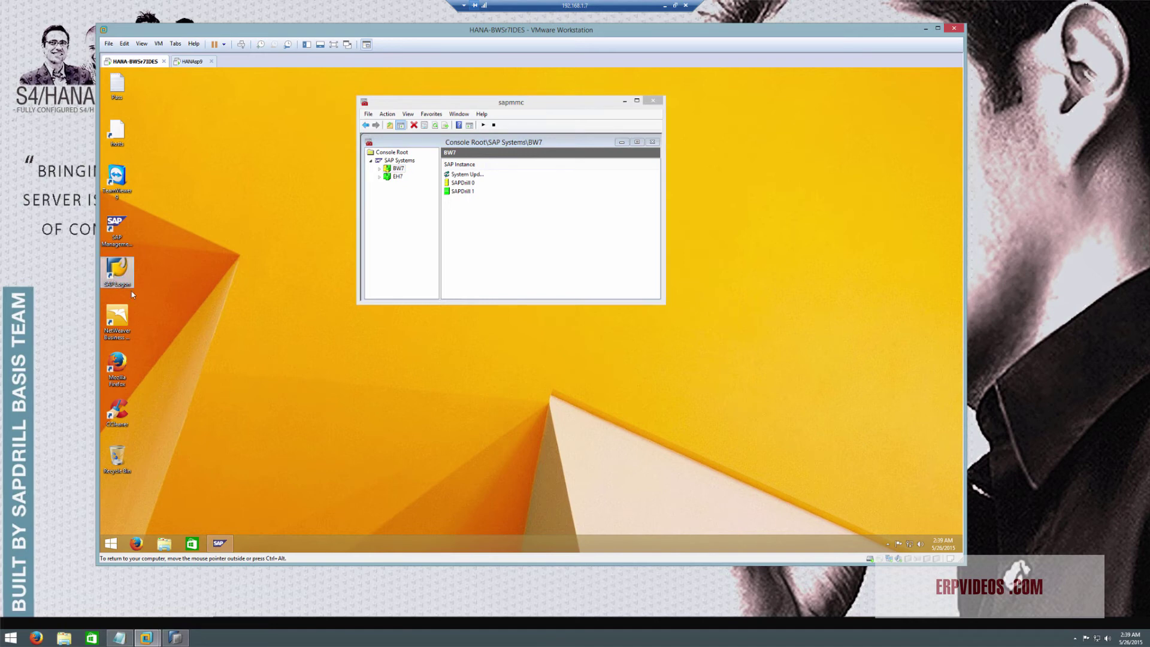
pyautogui.click(119, 544)
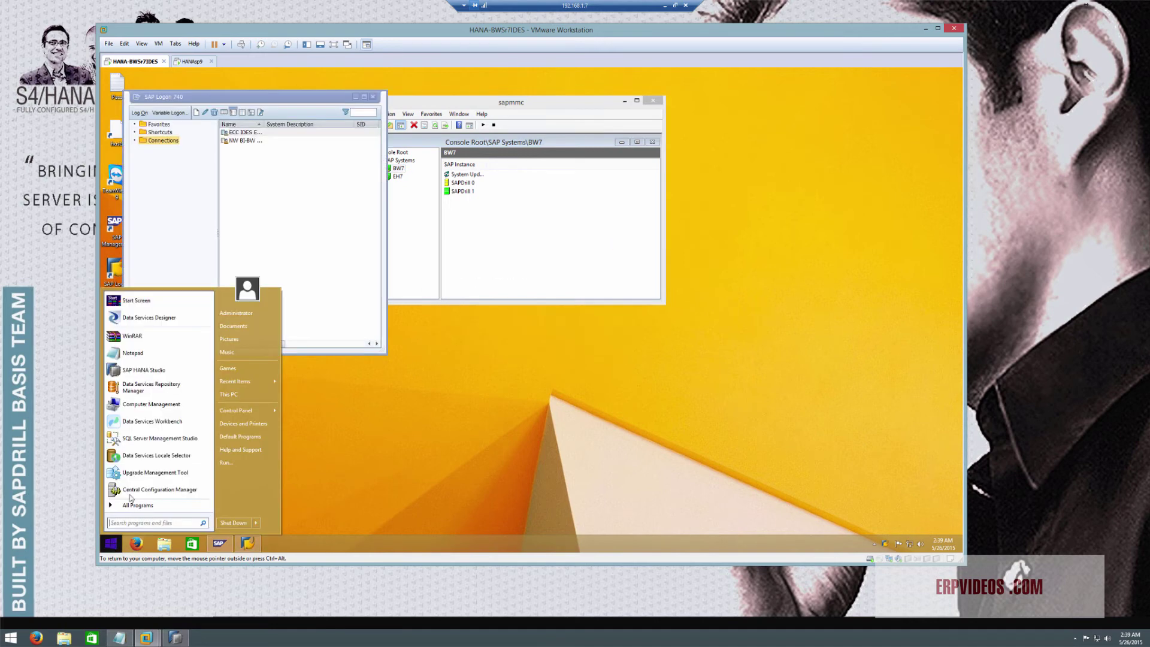
pyautogui.click(138, 507)
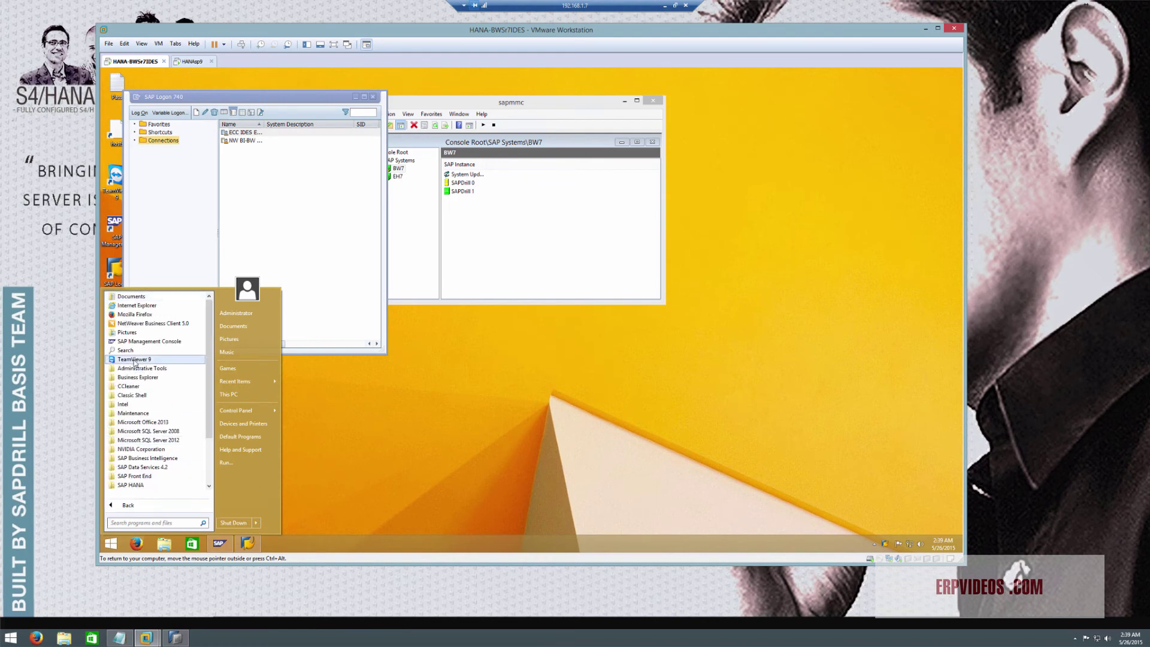
pyautogui.click(137, 305)
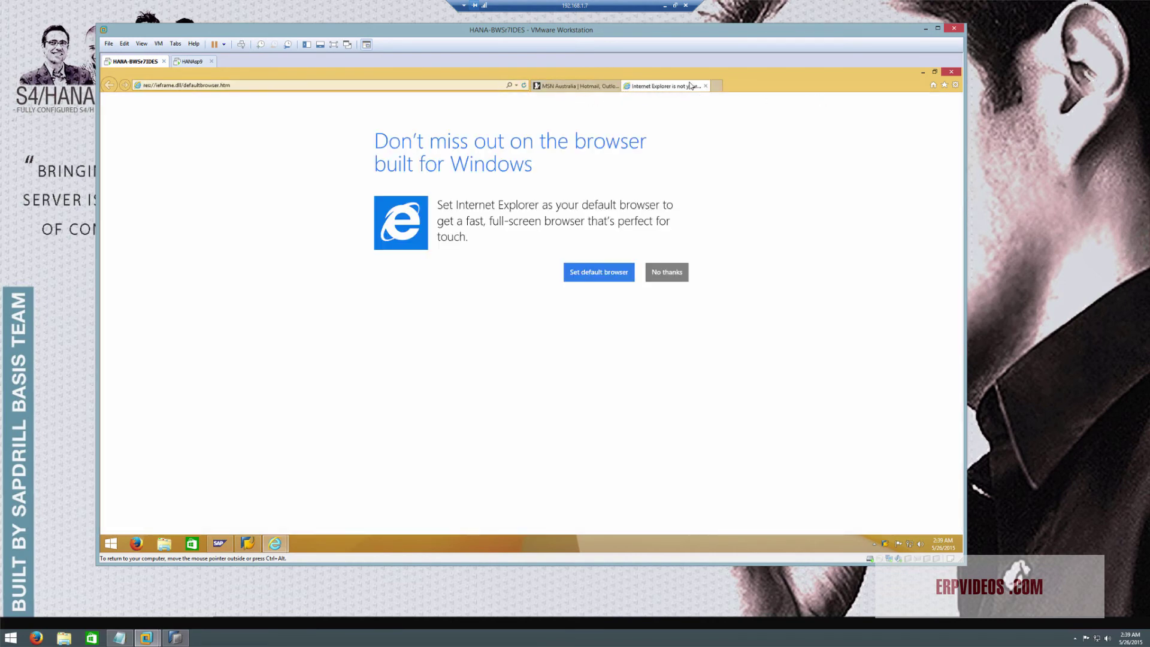
# Close the MSN Australia tab and Internet Explorer, then bring the SAP console forward
pyautogui.click(956, 84)
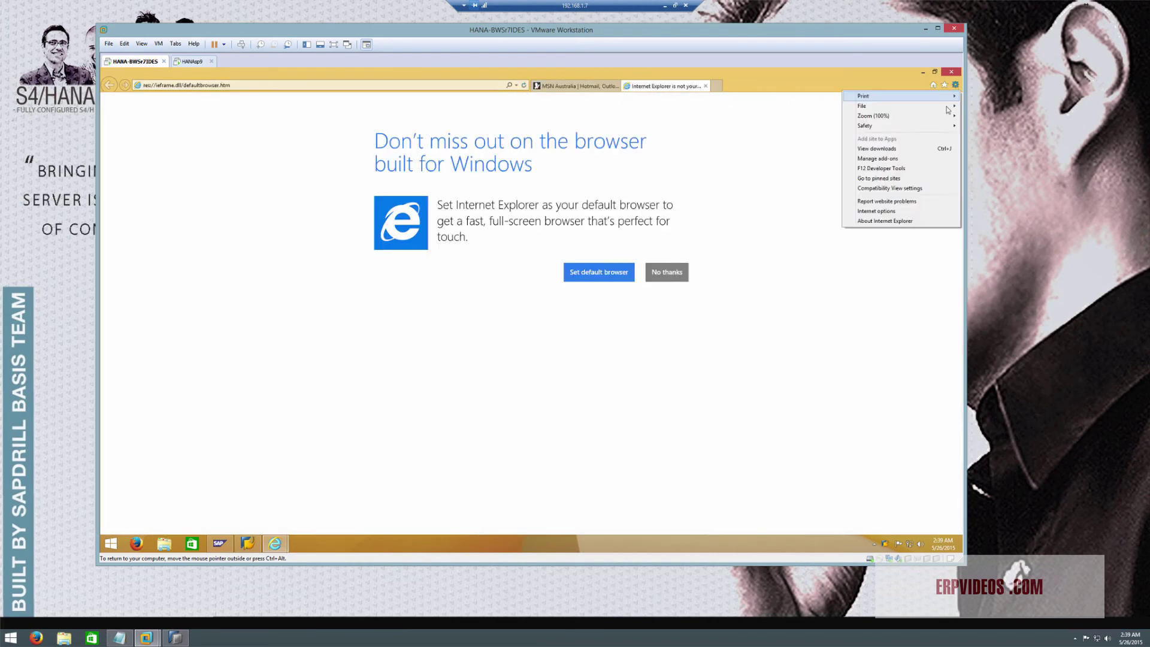
pyautogui.click(800, 128)
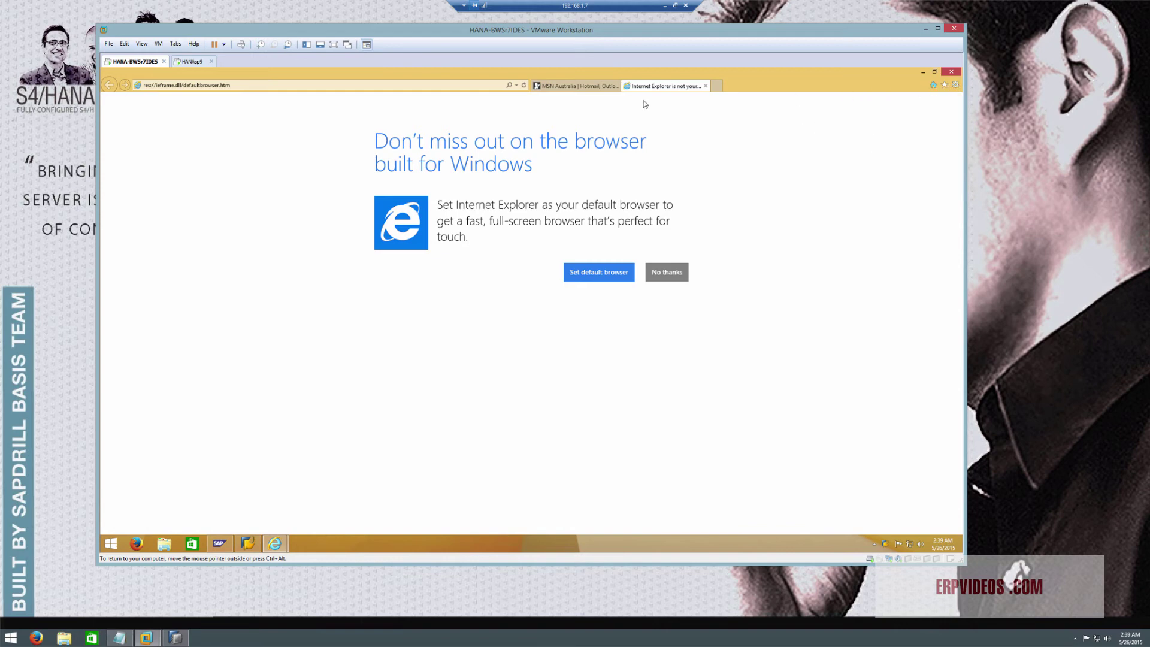
pyautogui.rightClick(610, 87)
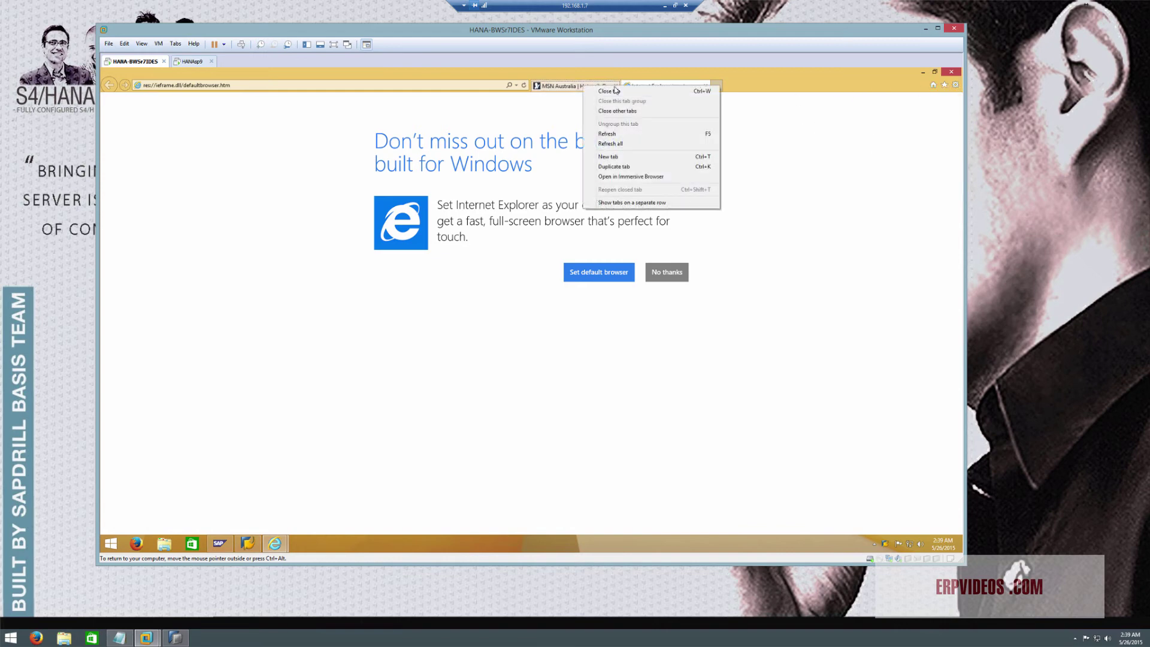
pyautogui.click(616, 91)
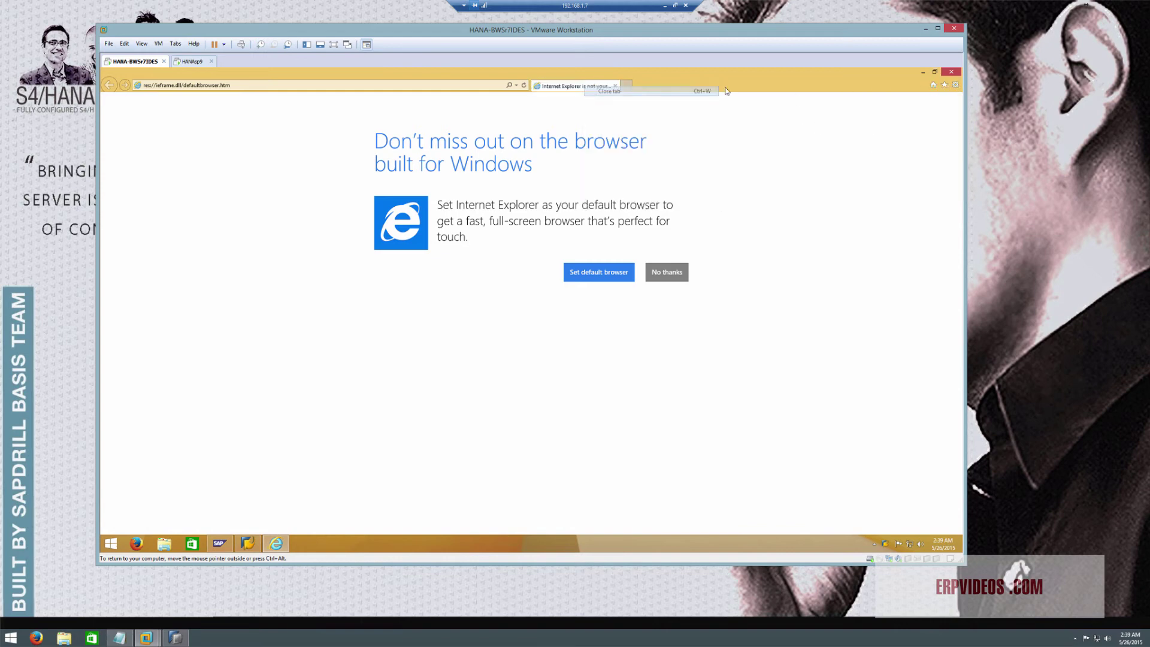
pyautogui.click(945, 86)
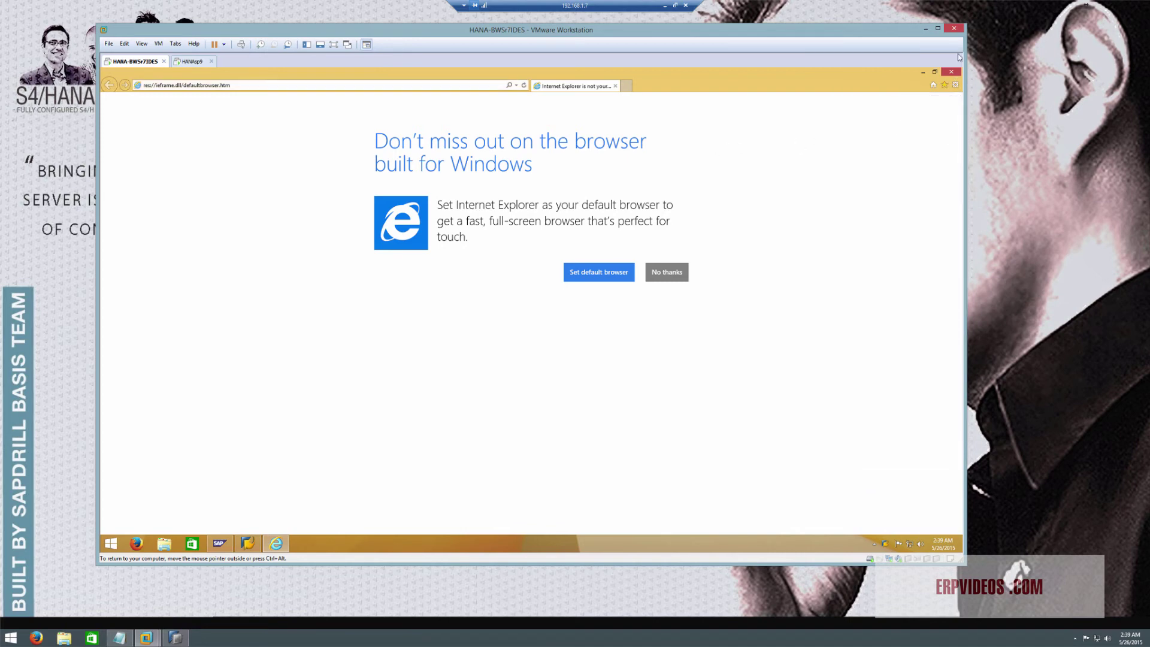
pyautogui.click(952, 72)
pyautogui.click(471, 217)
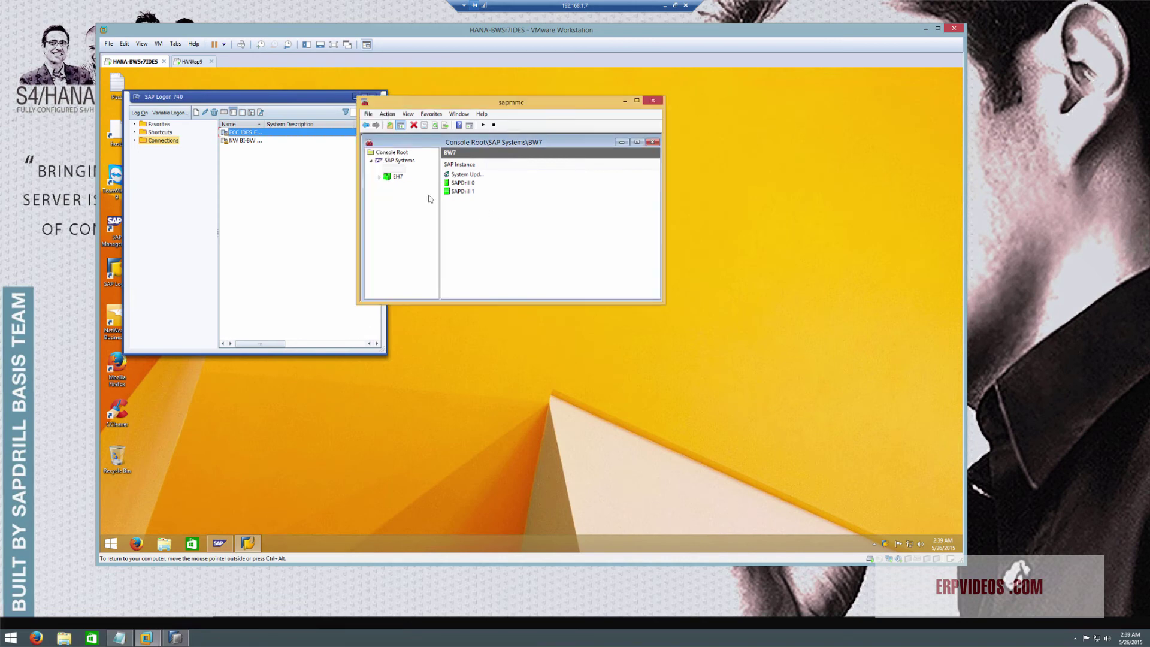
# Log on to the ECC IDES connection with the ECC user name and password
pyautogui.click(270, 179)
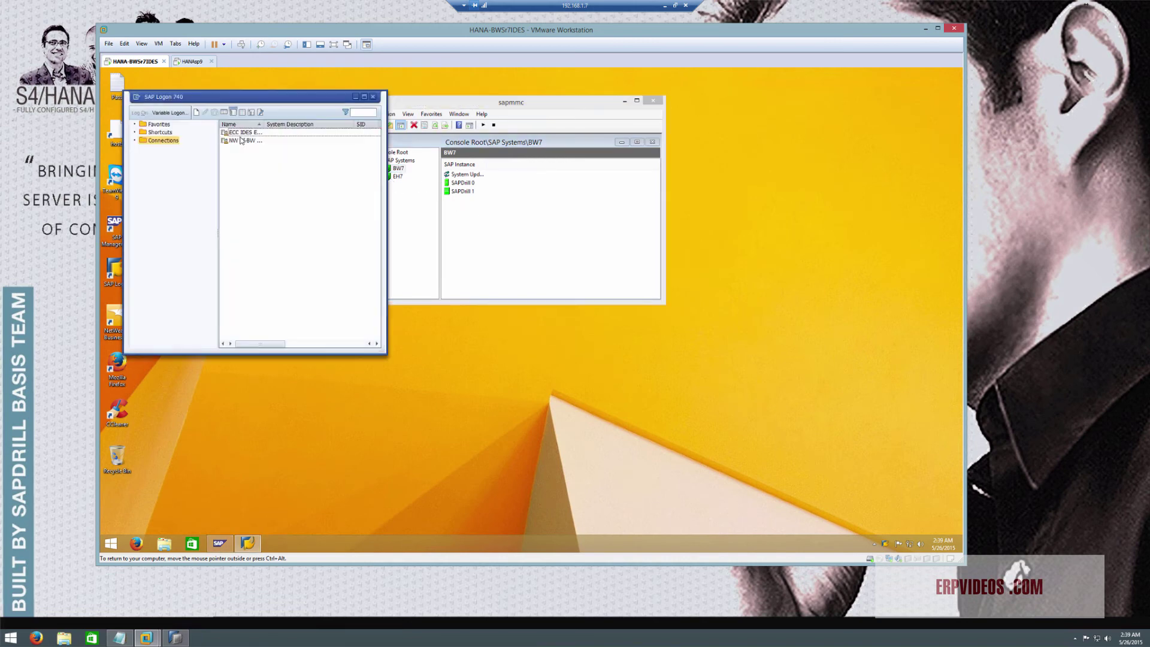
pyautogui.doubleClick(242, 141)
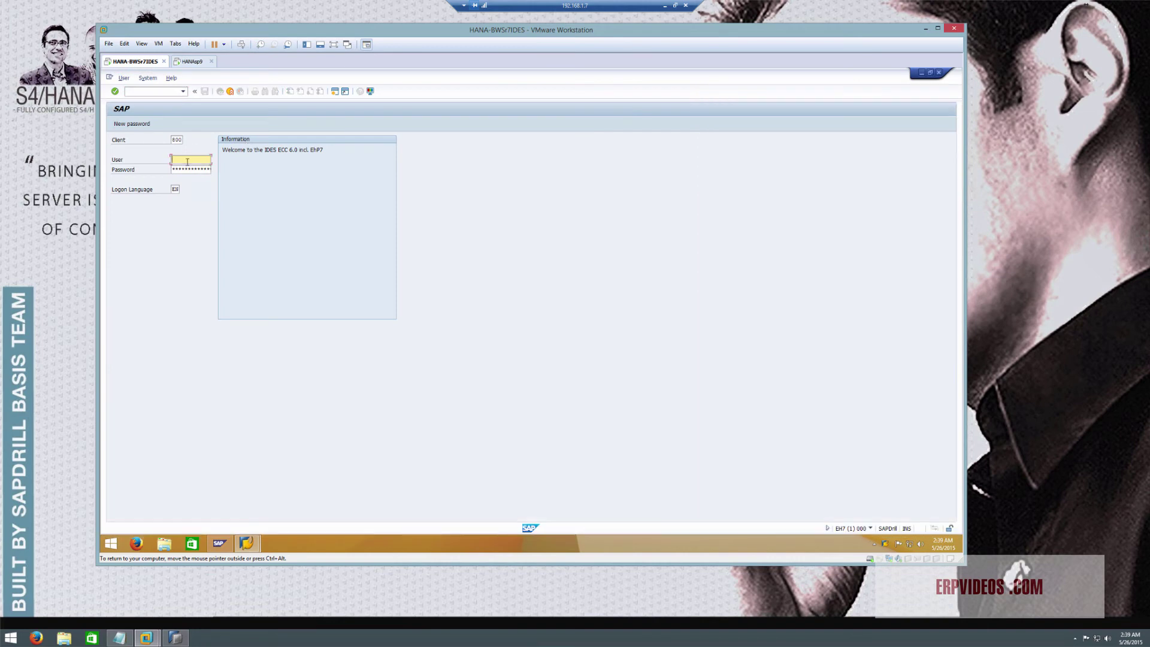
pyautogui.write('idadmin')
pyautogui.press('Tab')
pyautogui.press('Return')
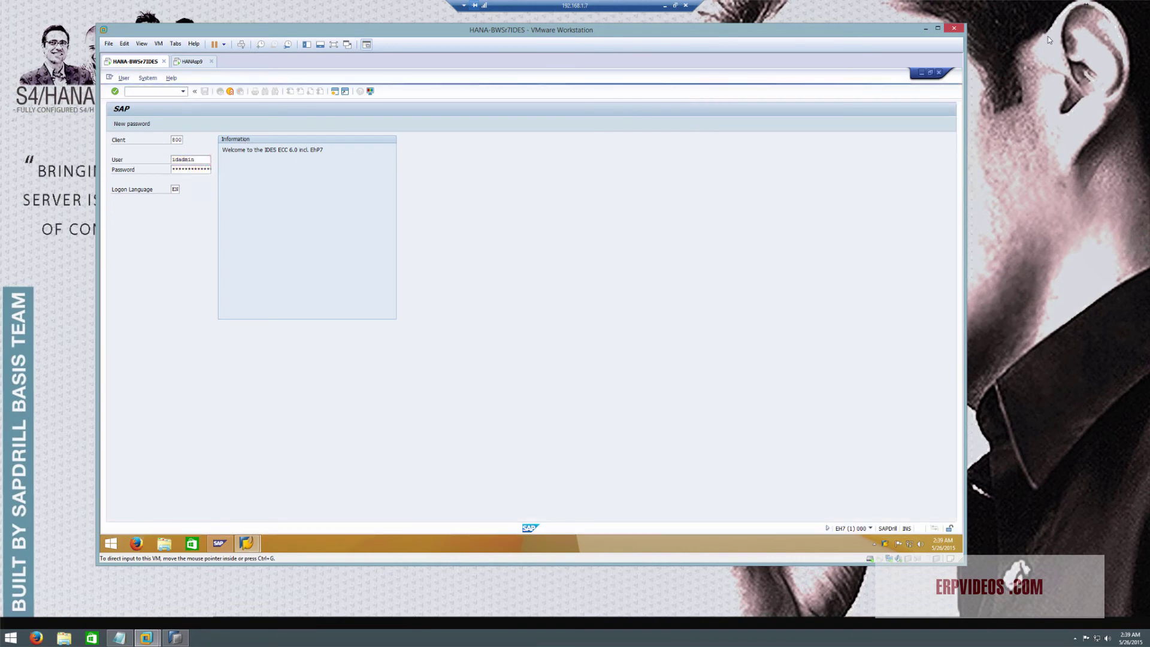
# Minimise the ECC session and select the NW BI-BW connection in SAP Logon
pyautogui.click(921, 72)
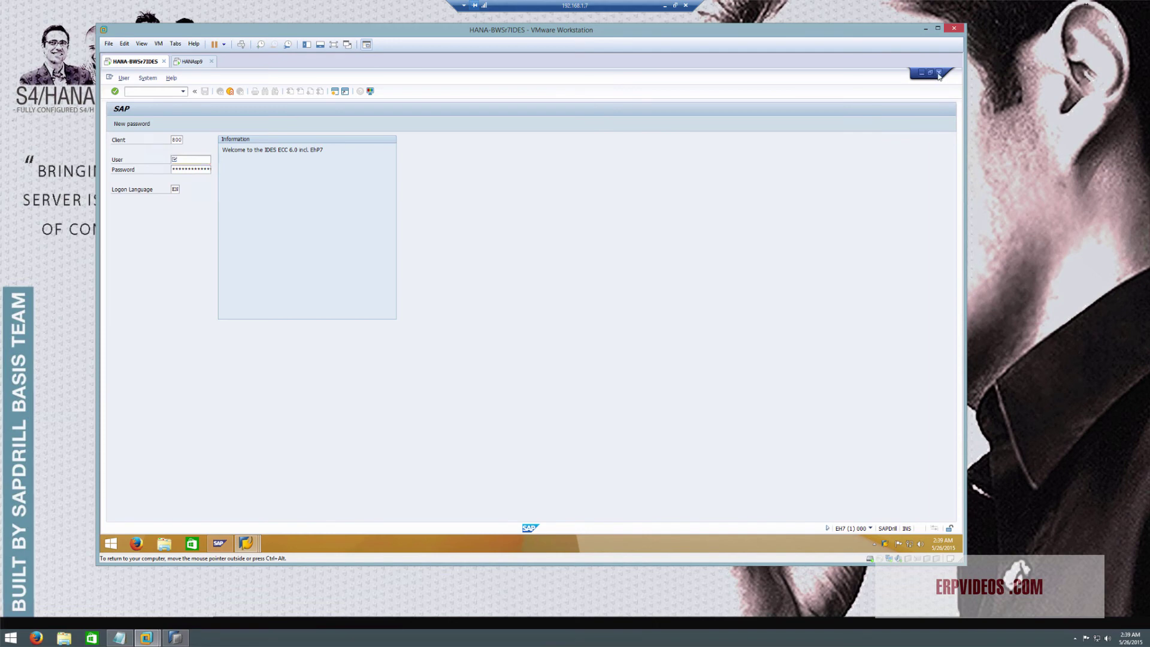
pyautogui.click(938, 72)
pyautogui.click(249, 141)
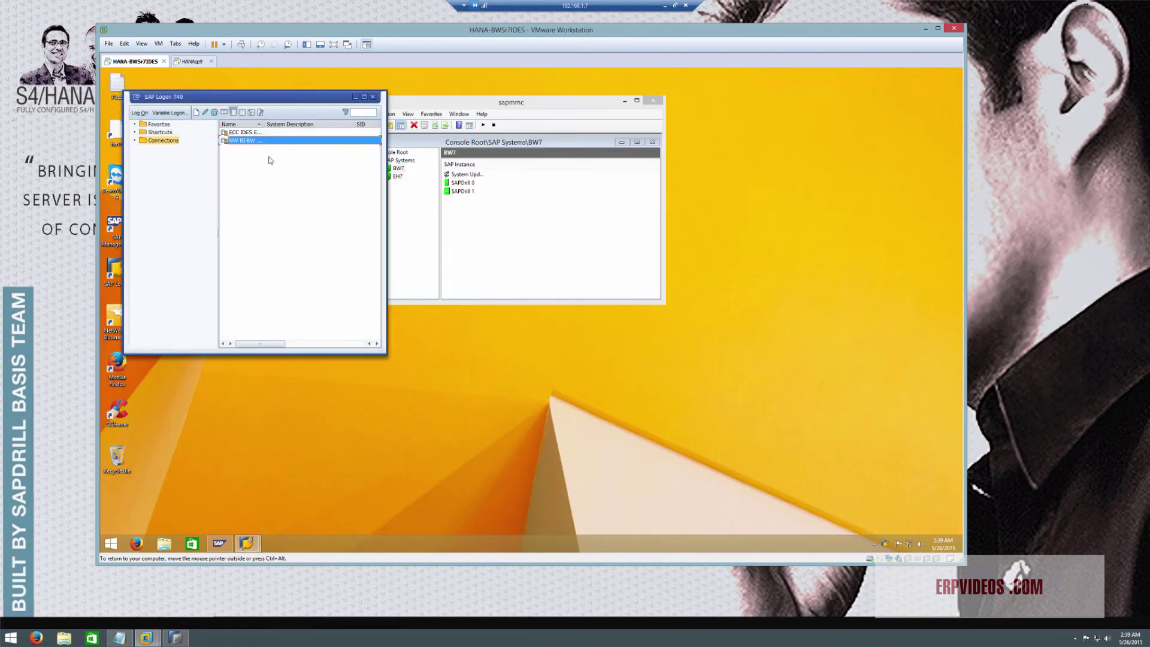
# Log on to the NW BI-BW system in client 001, pasting the account password
pyautogui.doubleClick(251, 141)
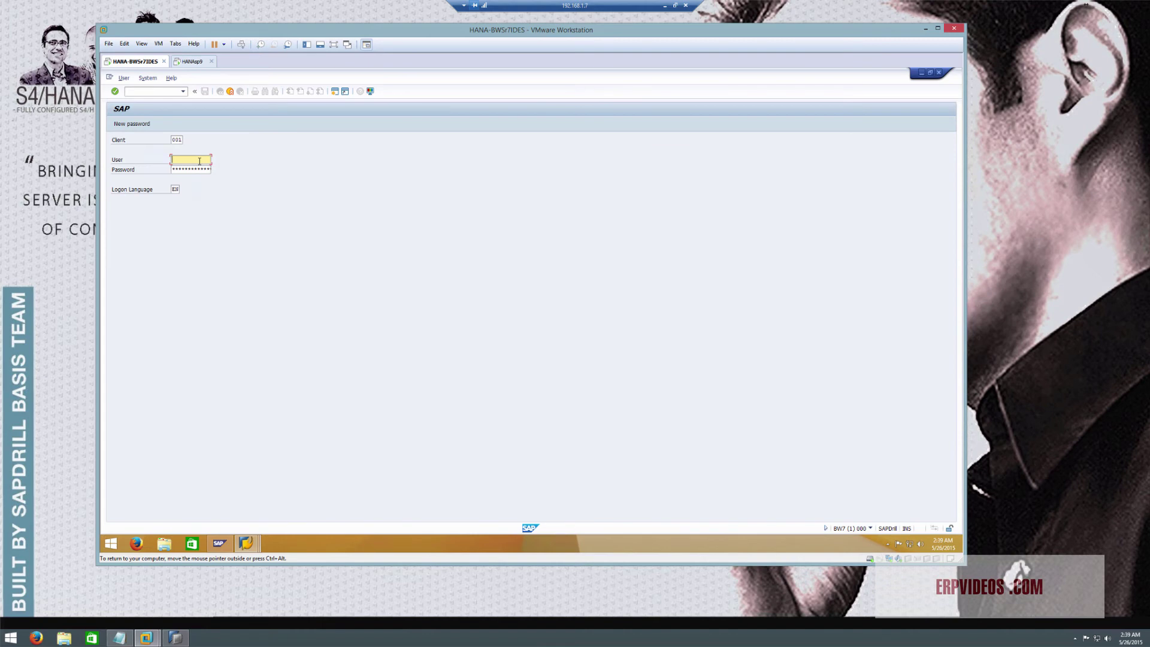
pyautogui.write('b')
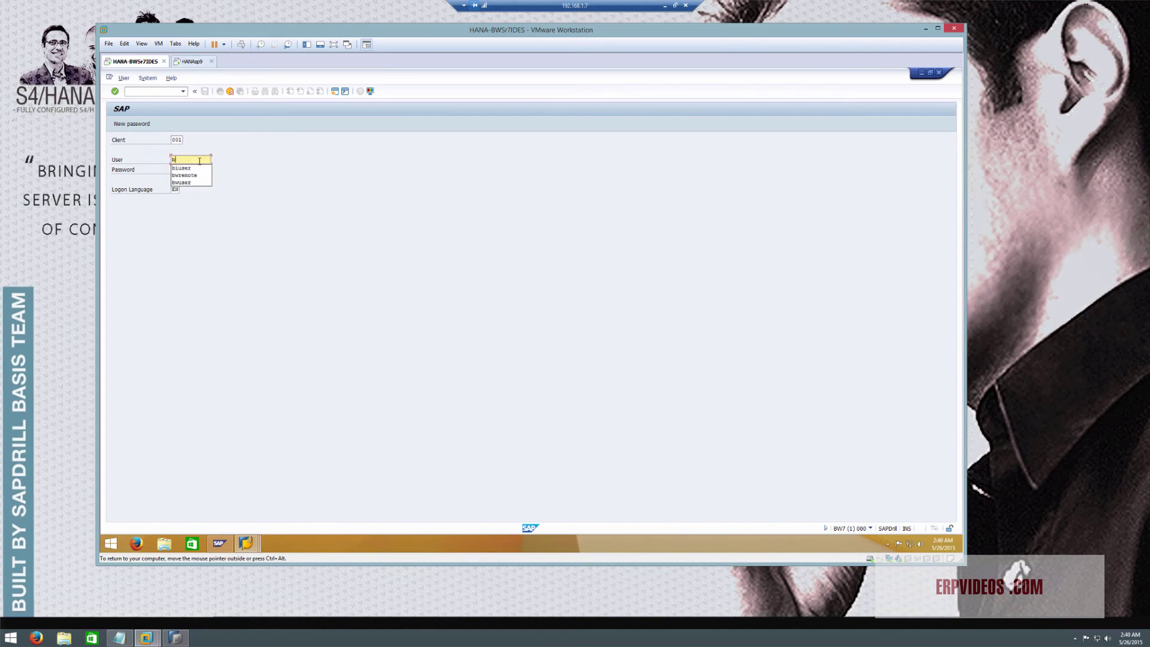
pyautogui.press('Down')
pyautogui.press('Return')
pyautogui.press('Tab')
pyautogui.hotkey('ctrl', 'v')
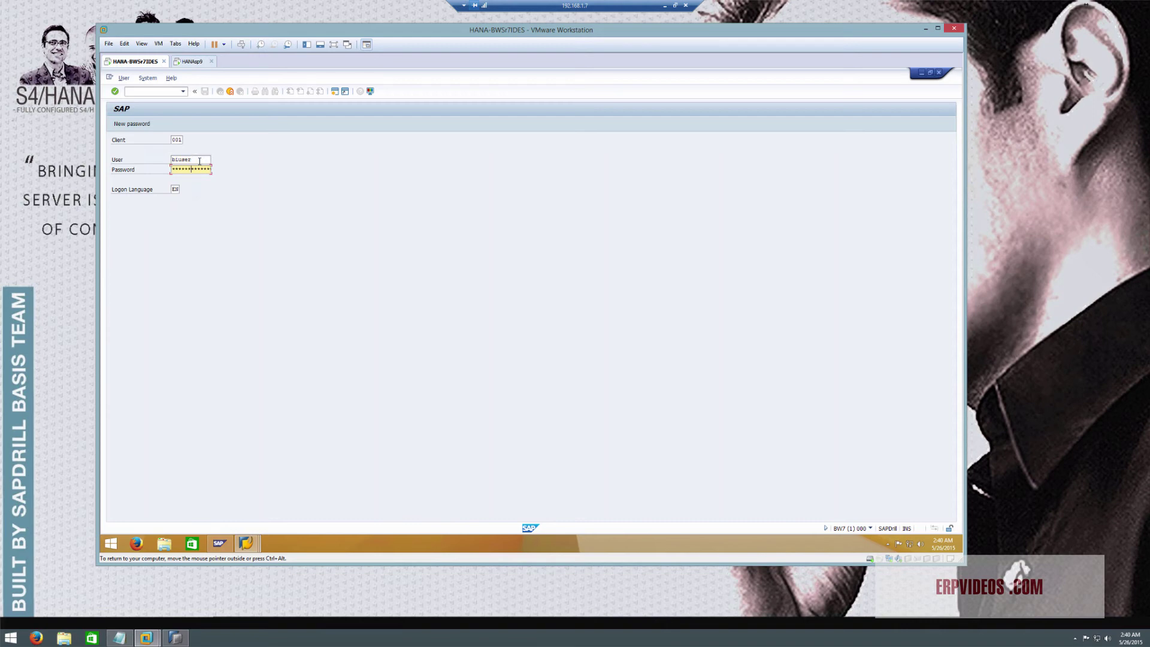
pyautogui.press('Return')
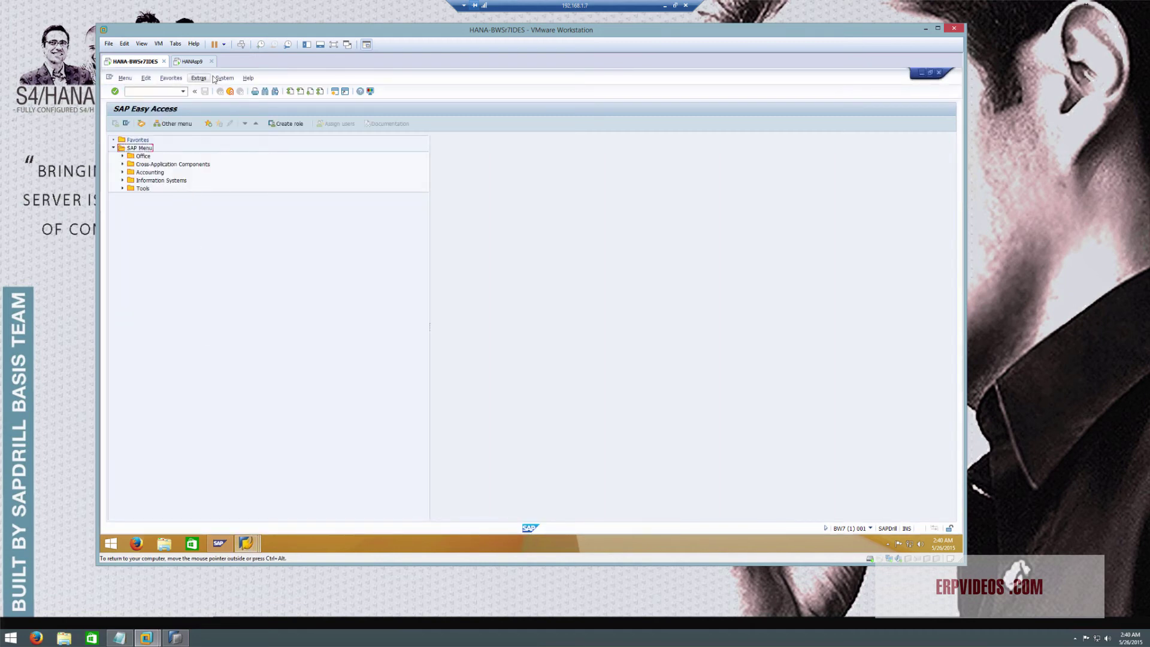
# Review BW7's installed components SAP_UI, BI_CONT, BI_CONT_XT, SAP_BW and SAP_GWFND under System > Status
pyautogui.click(223, 78)
pyautogui.click(234, 198)
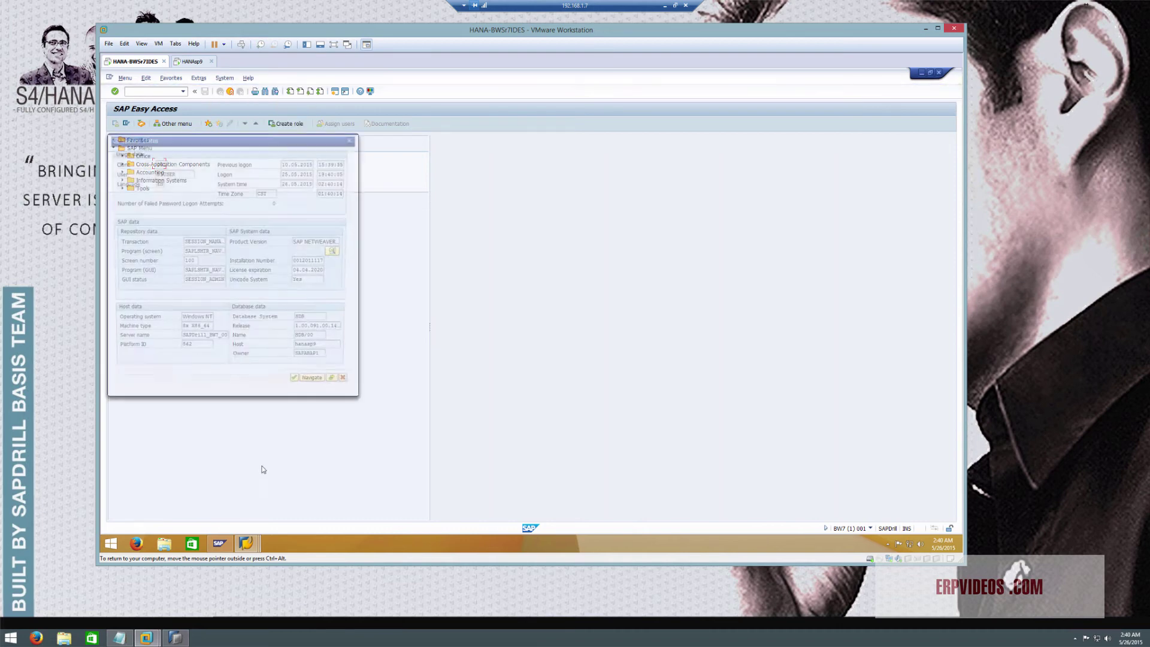
pyautogui.click(337, 254)
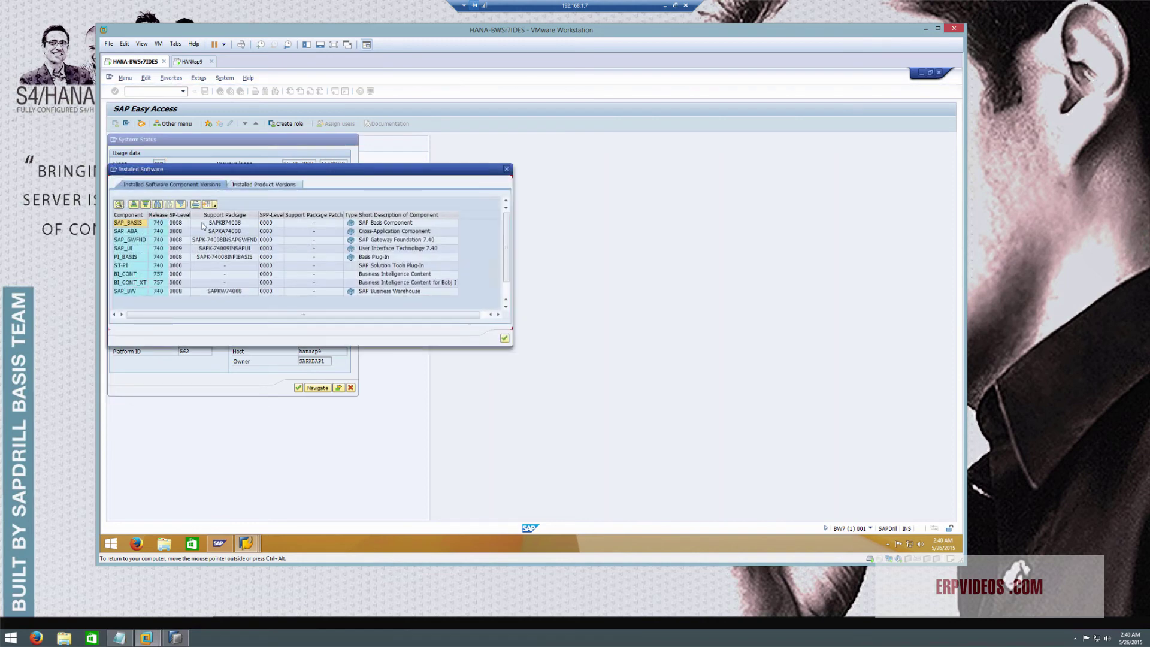
pyautogui.click(126, 249)
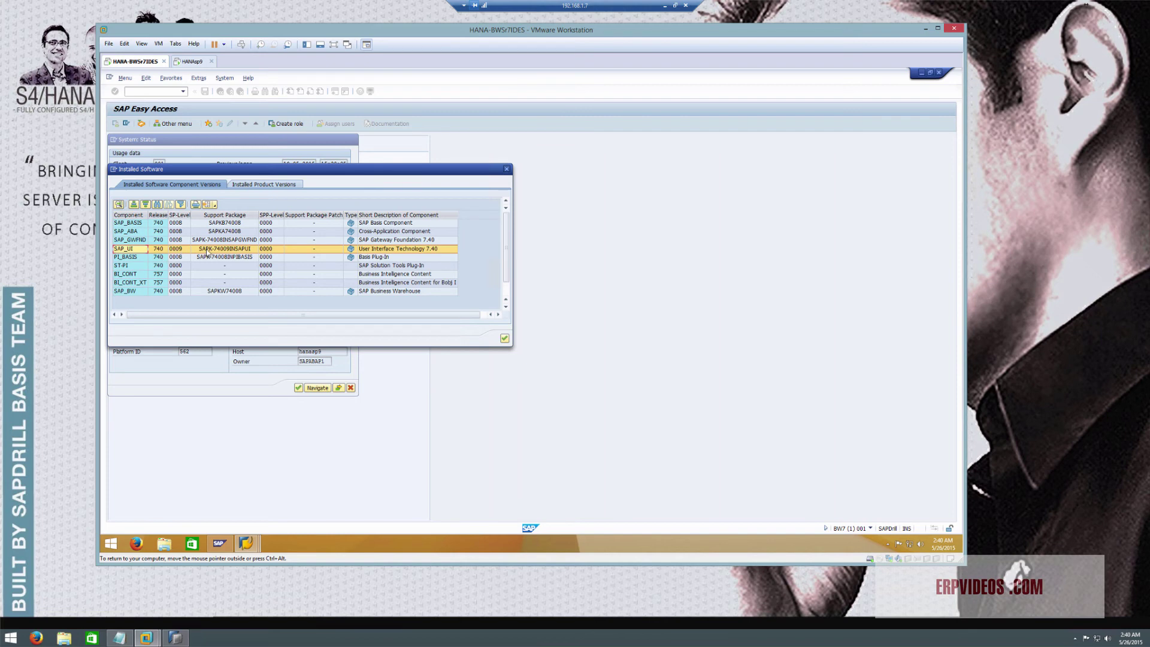
pyautogui.click(133, 275)
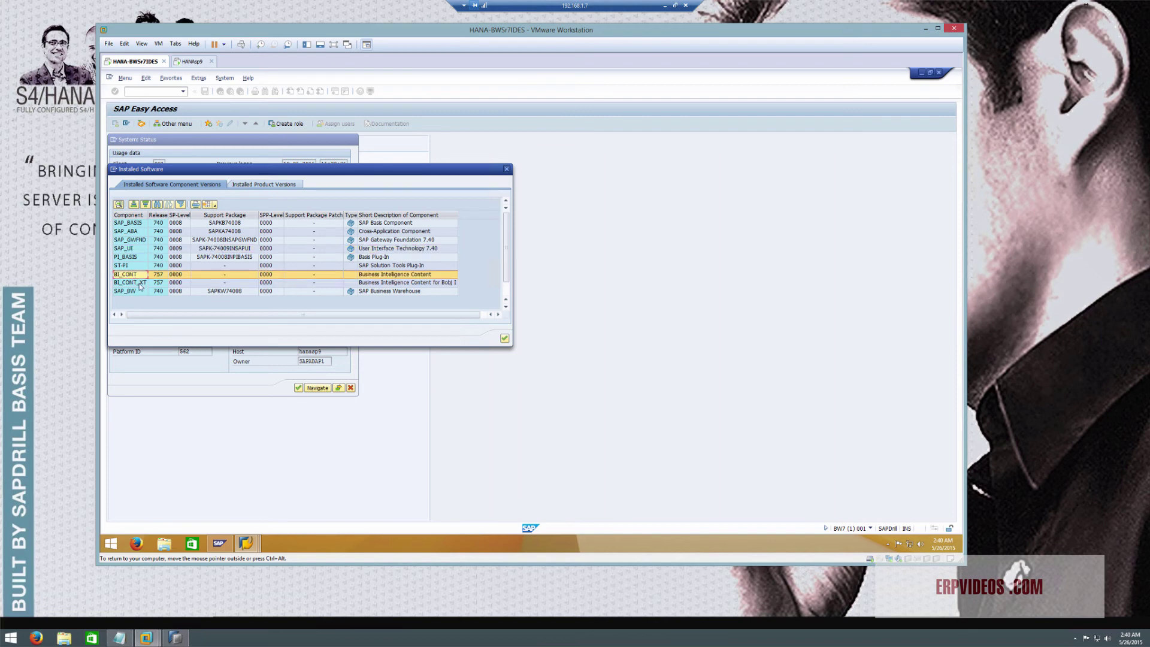
pyautogui.click(140, 283)
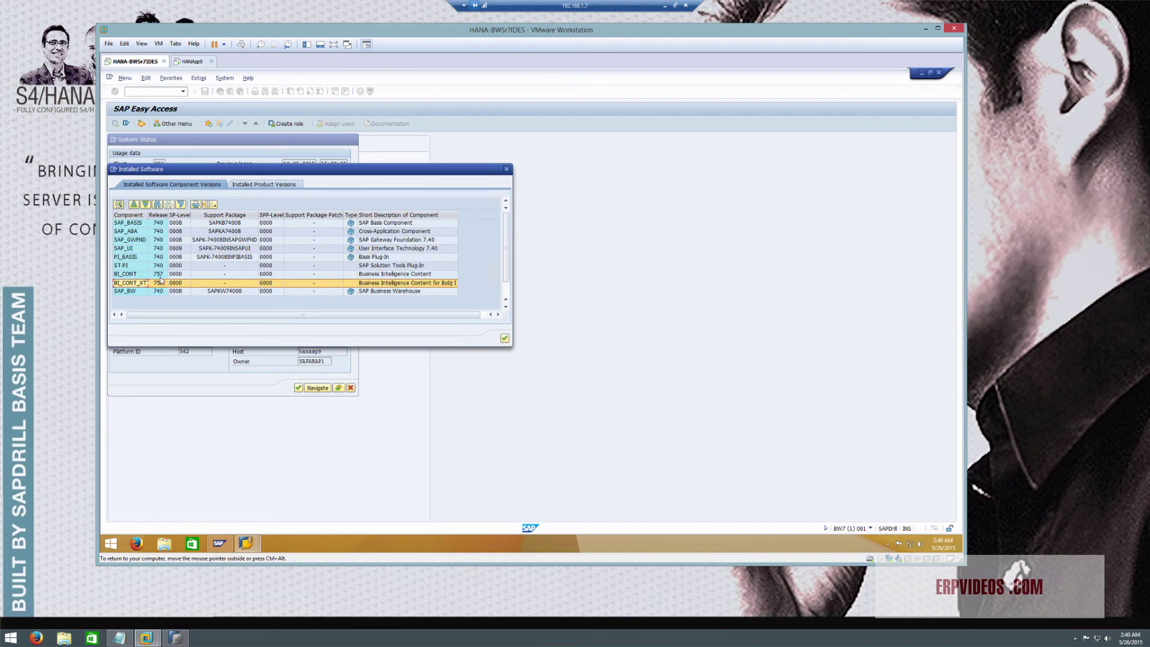
pyautogui.click(160, 292)
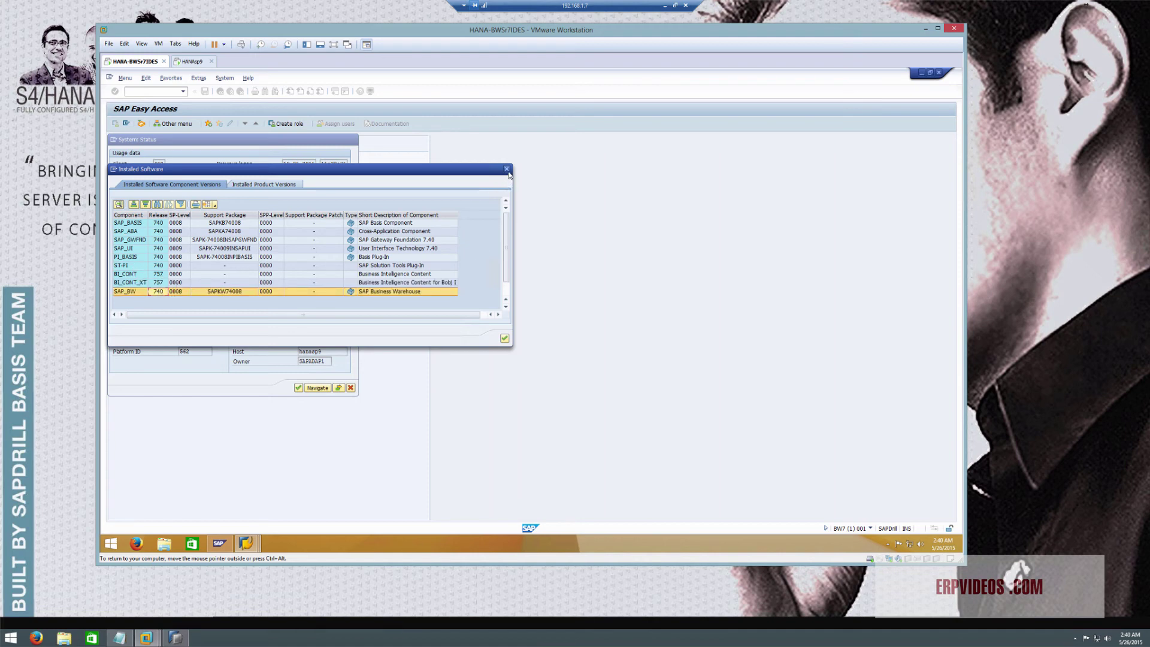
pyautogui.click(154, 240)
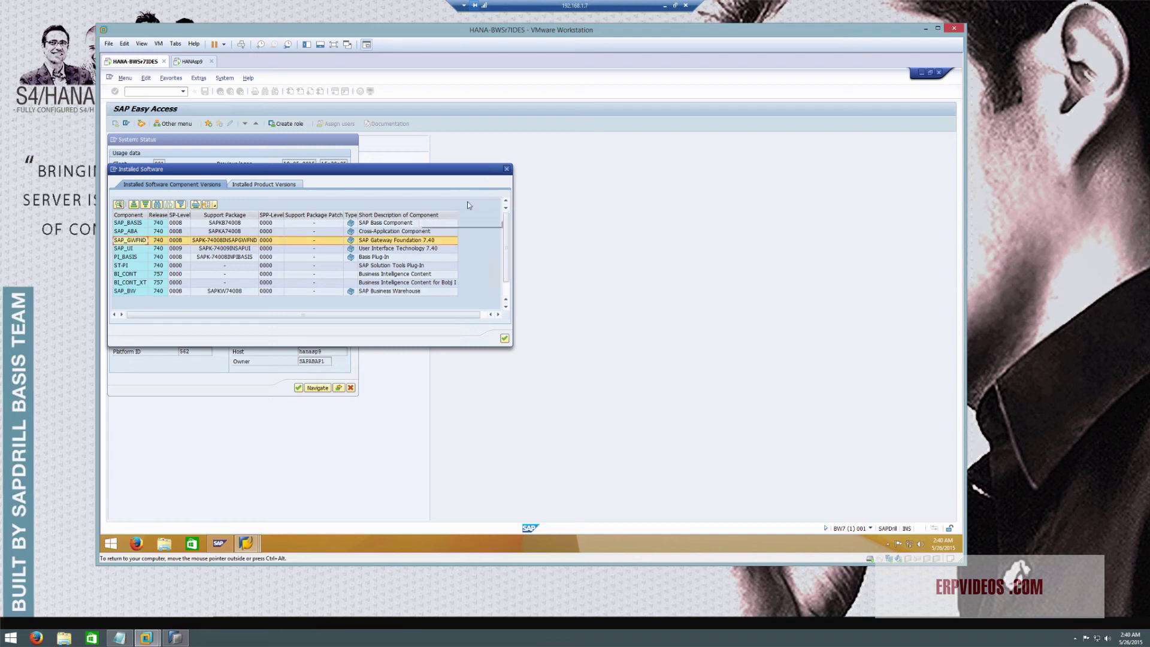
pyautogui.click(506, 171)
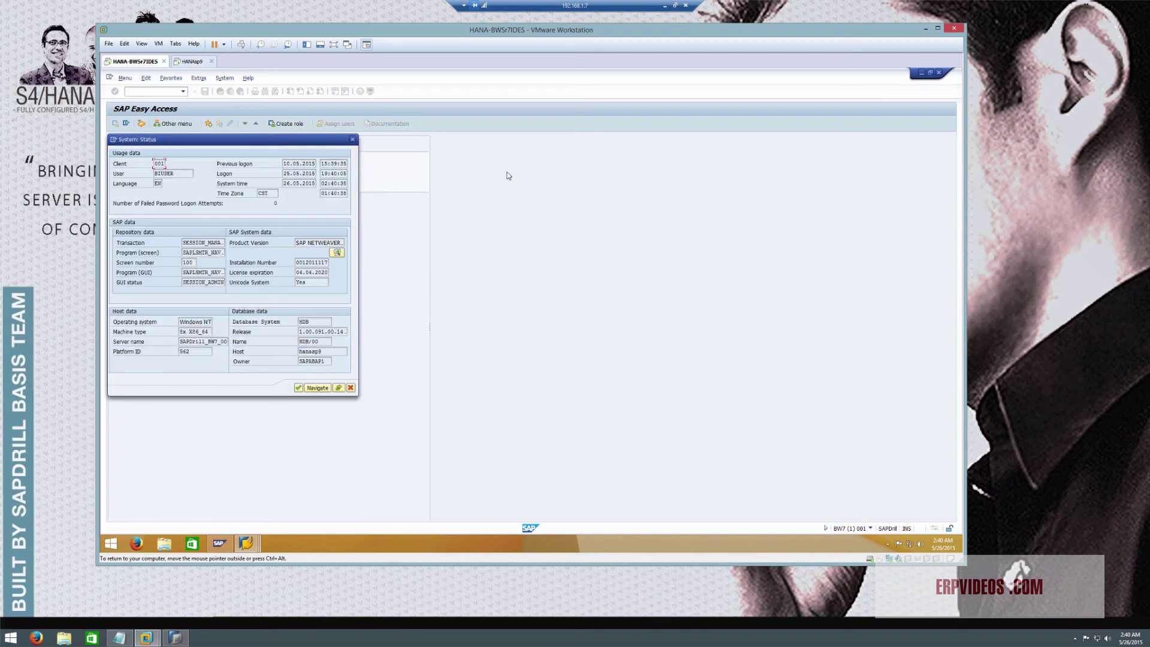
# Check the product version text and kernel information, then close the status overview
pyautogui.click(325, 244)
pyautogui.click(338, 388)
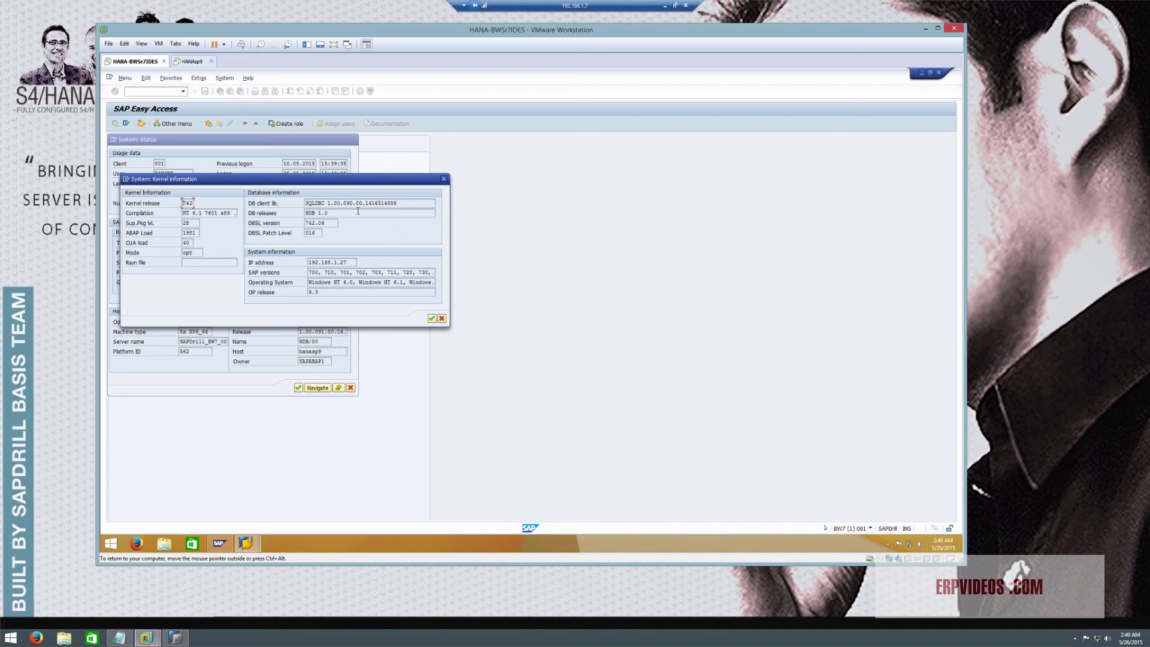
pyautogui.click(441, 319)
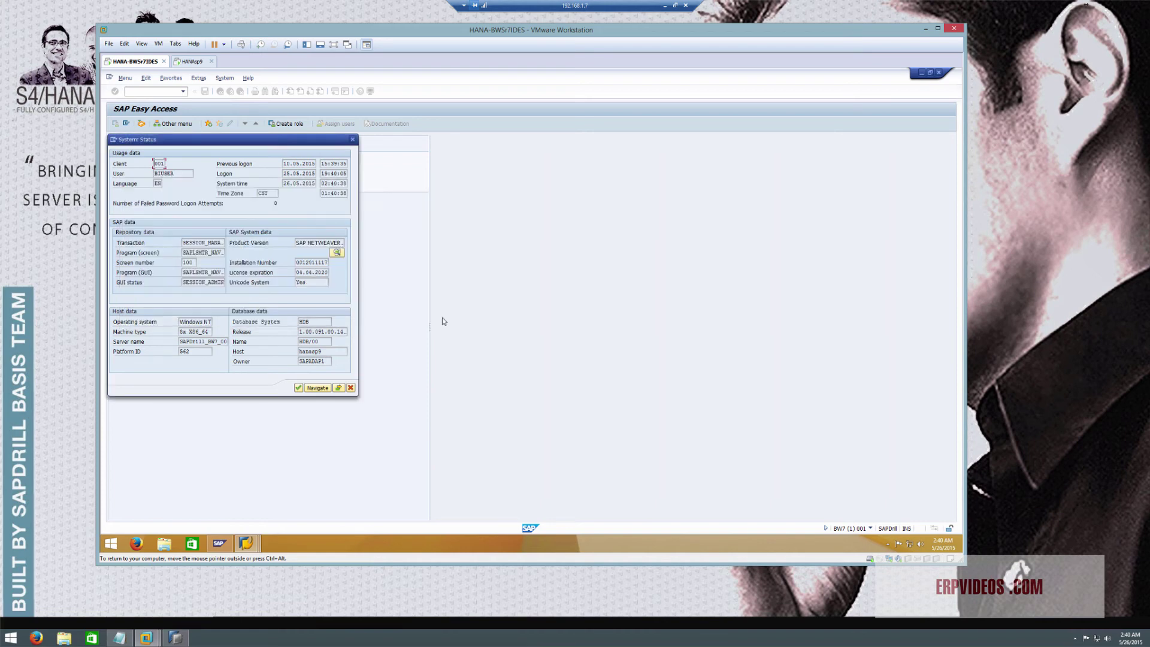
pyautogui.click(352, 140)
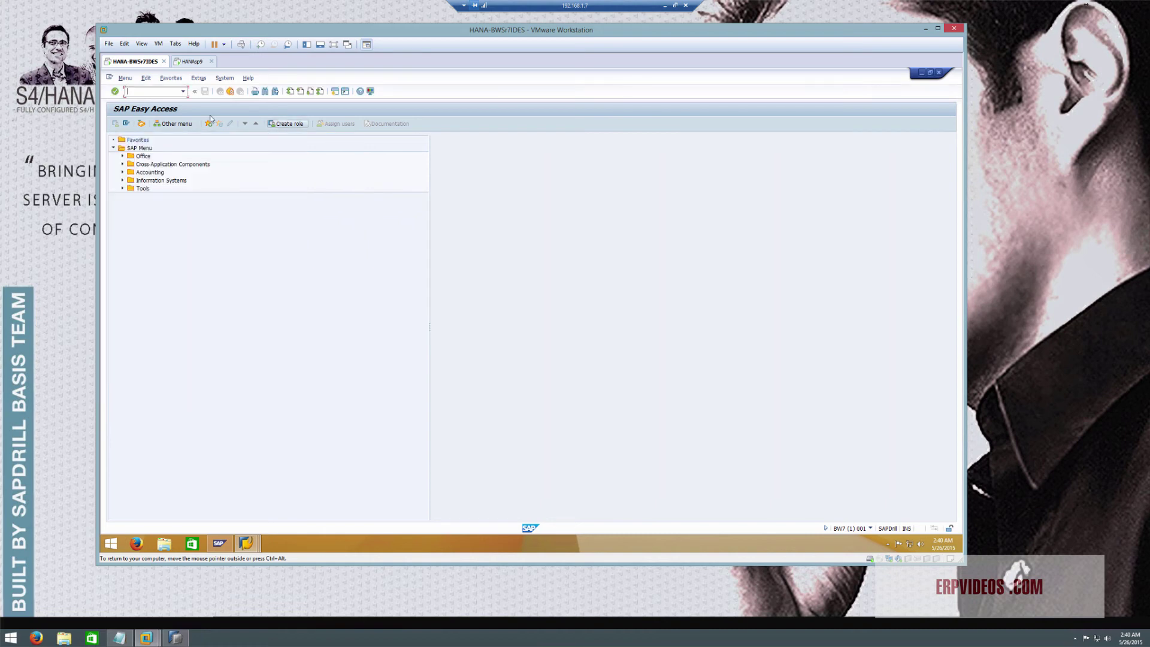
# Check BW7's licences with SLICENSE, then log off BW7
pyautogui.press('Return')
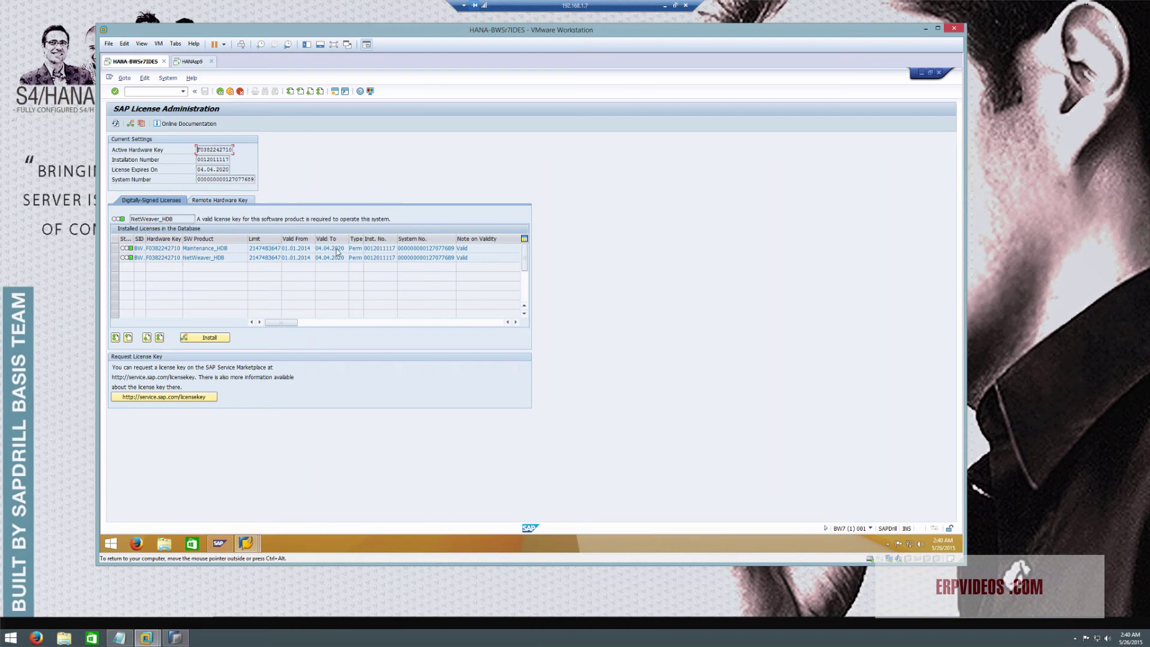
pyautogui.click(240, 91)
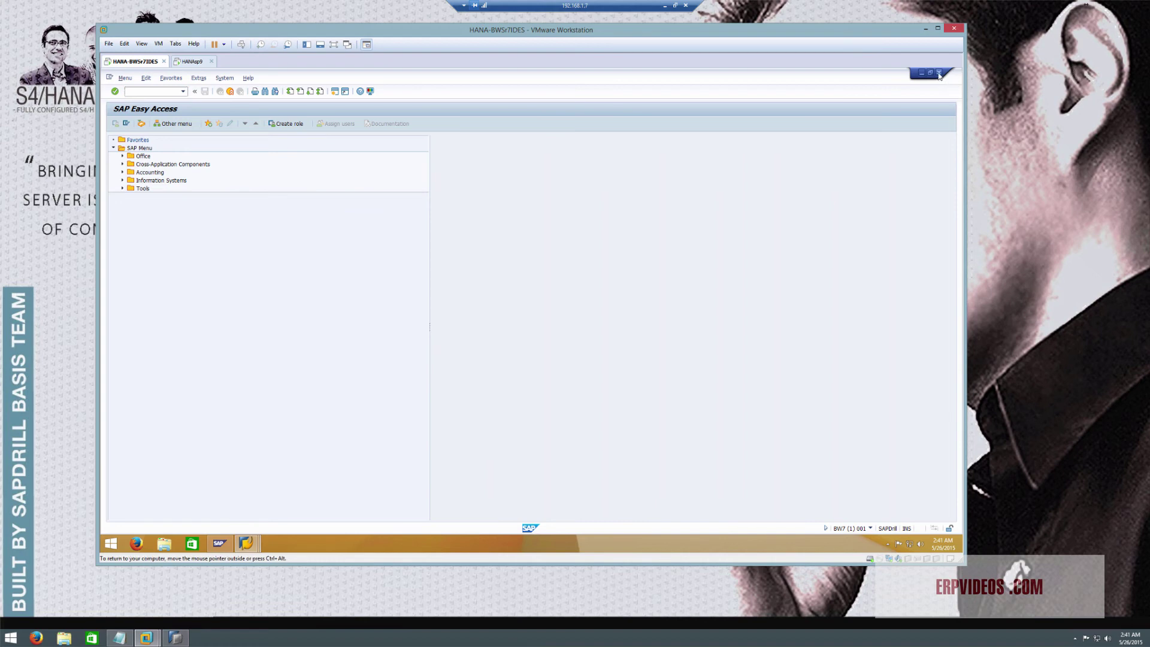
pyautogui.click(939, 73)
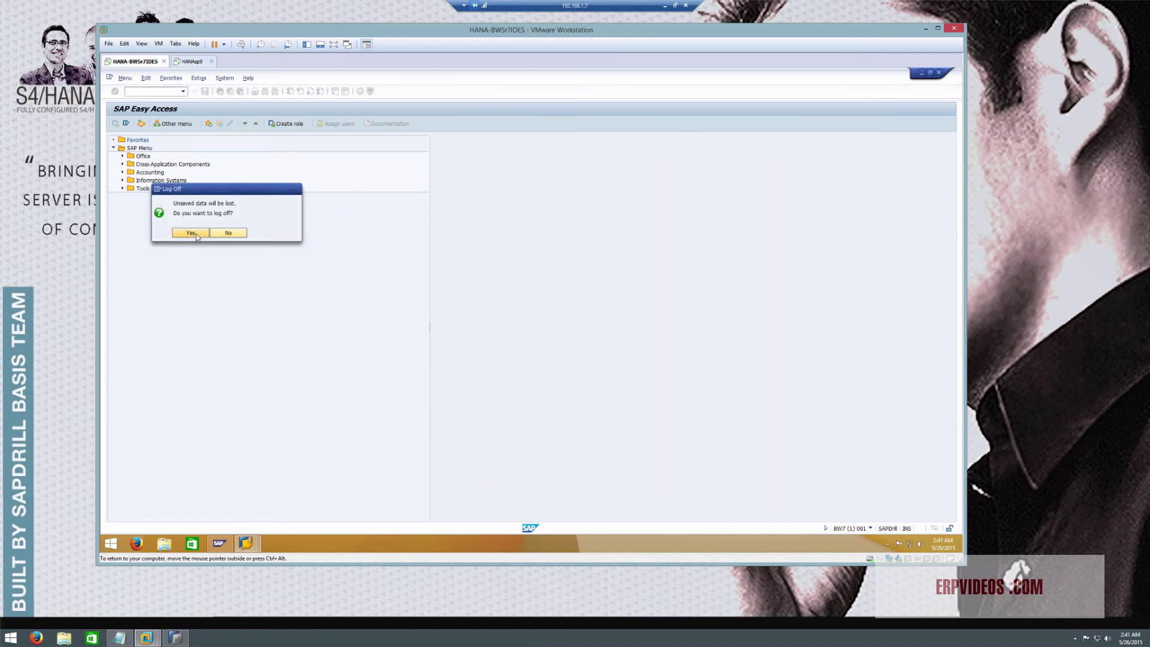
pyautogui.click(191, 233)
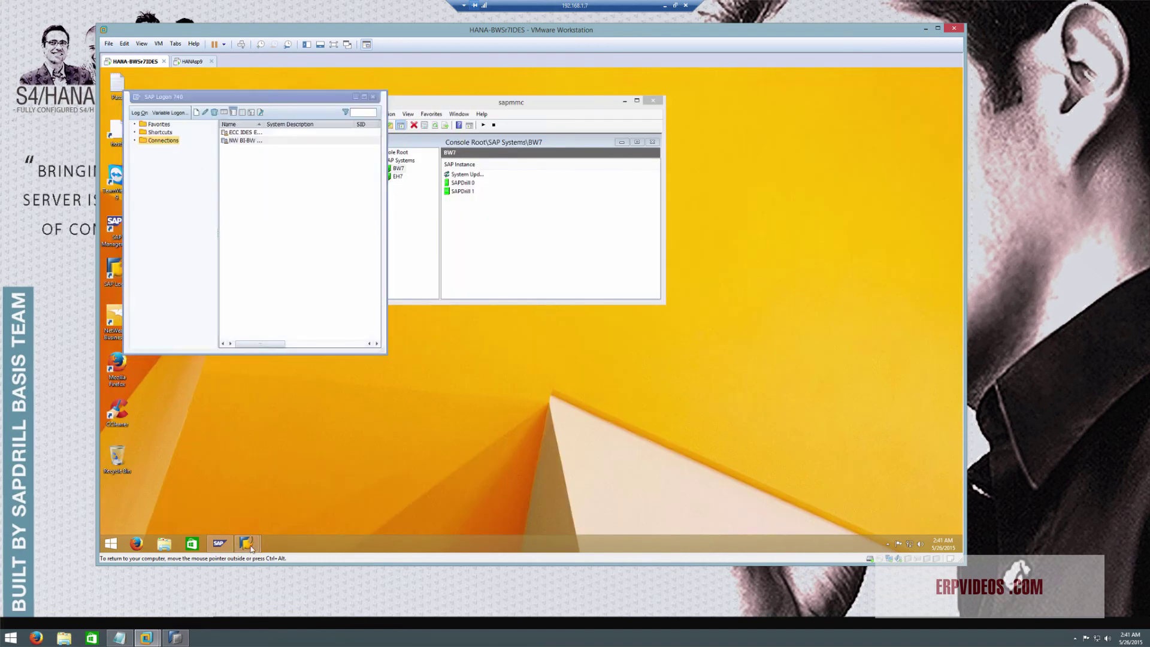
# Check the ECC system's licences with SLICENSE, valid until 04.04.2020
pyautogui.click(297, 494)
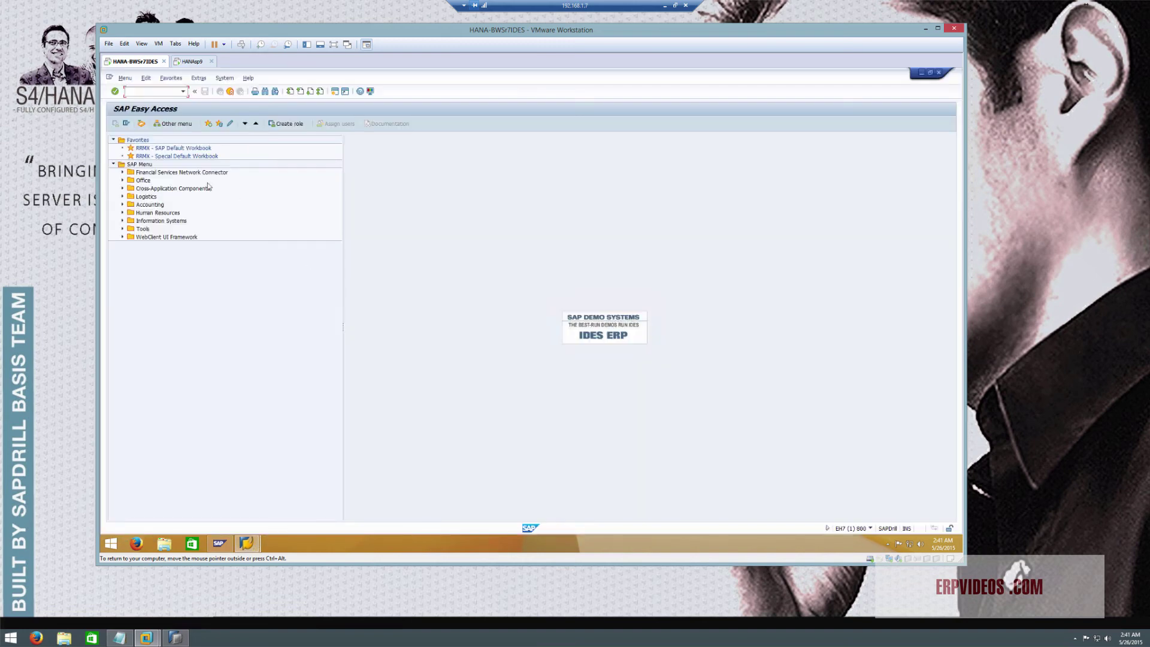
pyautogui.click(152, 91)
pyautogui.write('slicens')
pyautogui.press('Return')
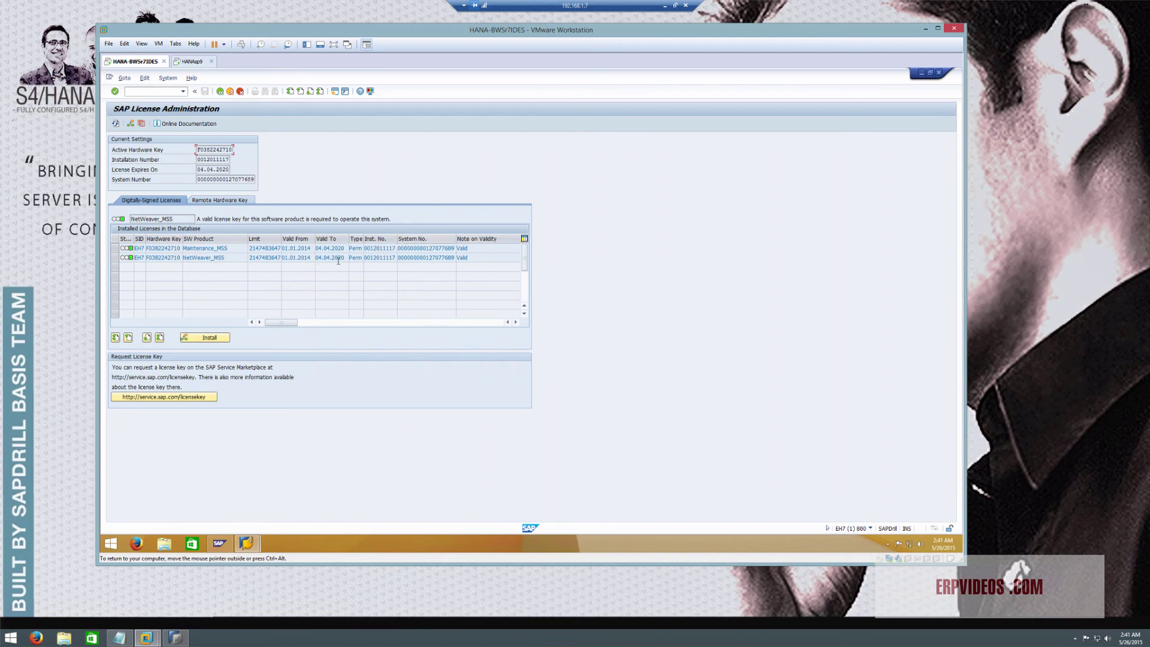
pyautogui.click(234, 93)
pyautogui.click(224, 79)
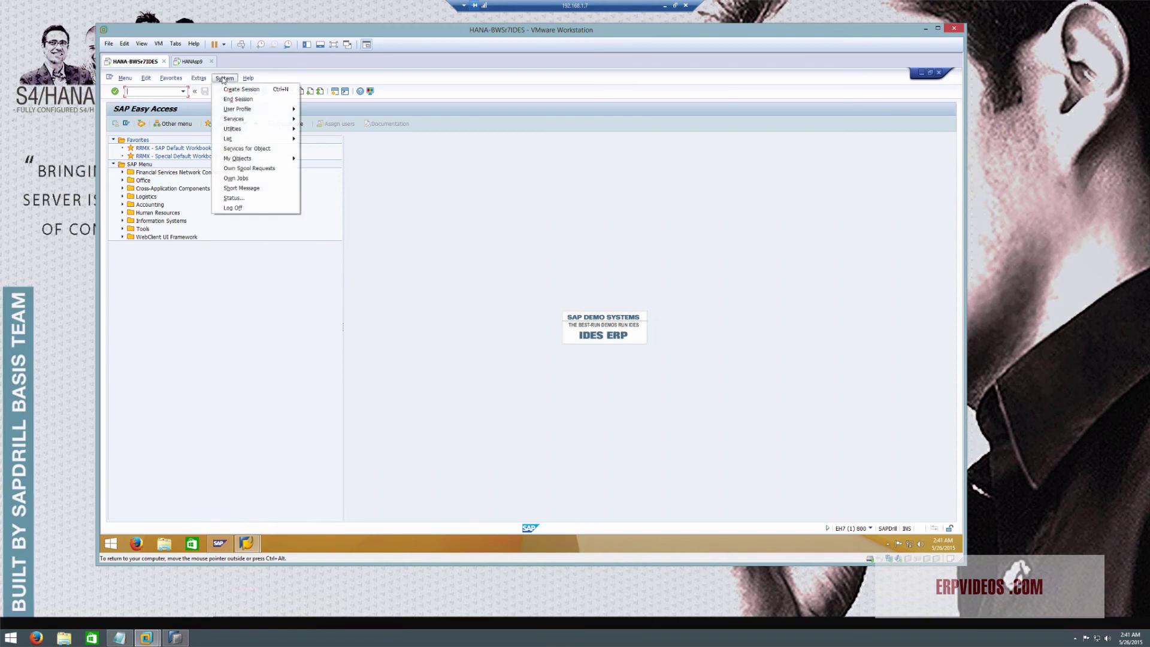
# Review EH7's status and component versions (EHP7 for SAP ERP on MSSQL), then close both dialogs
pyautogui.click(233, 197)
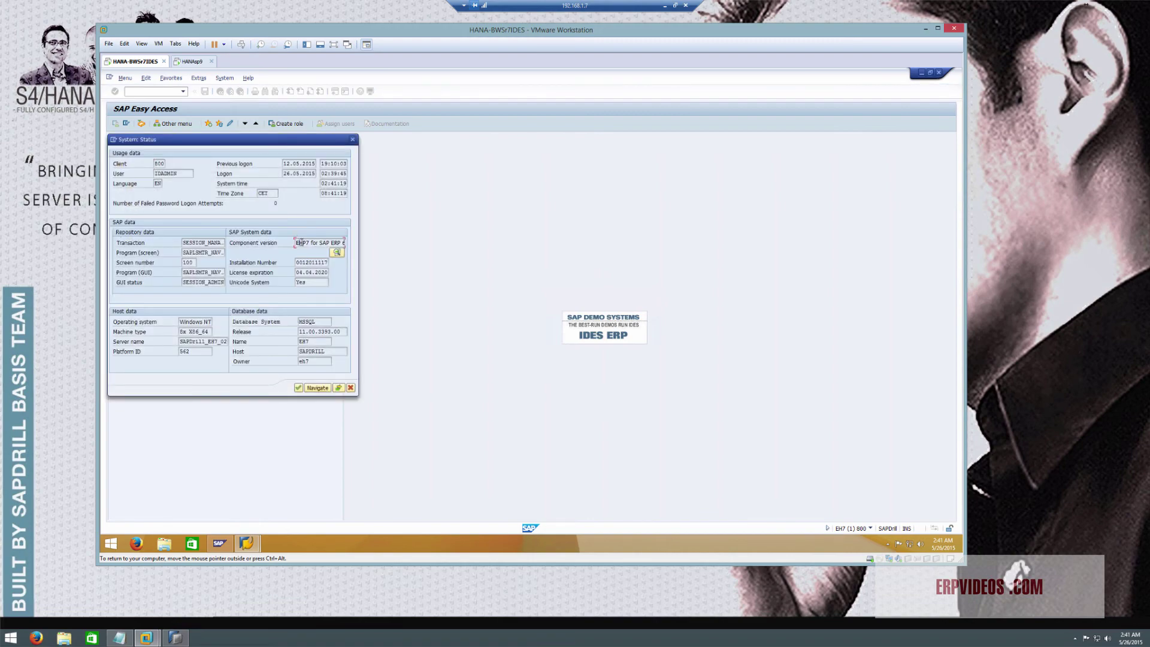
pyautogui.click(338, 254)
pyautogui.scroll(-20, 174, 233)
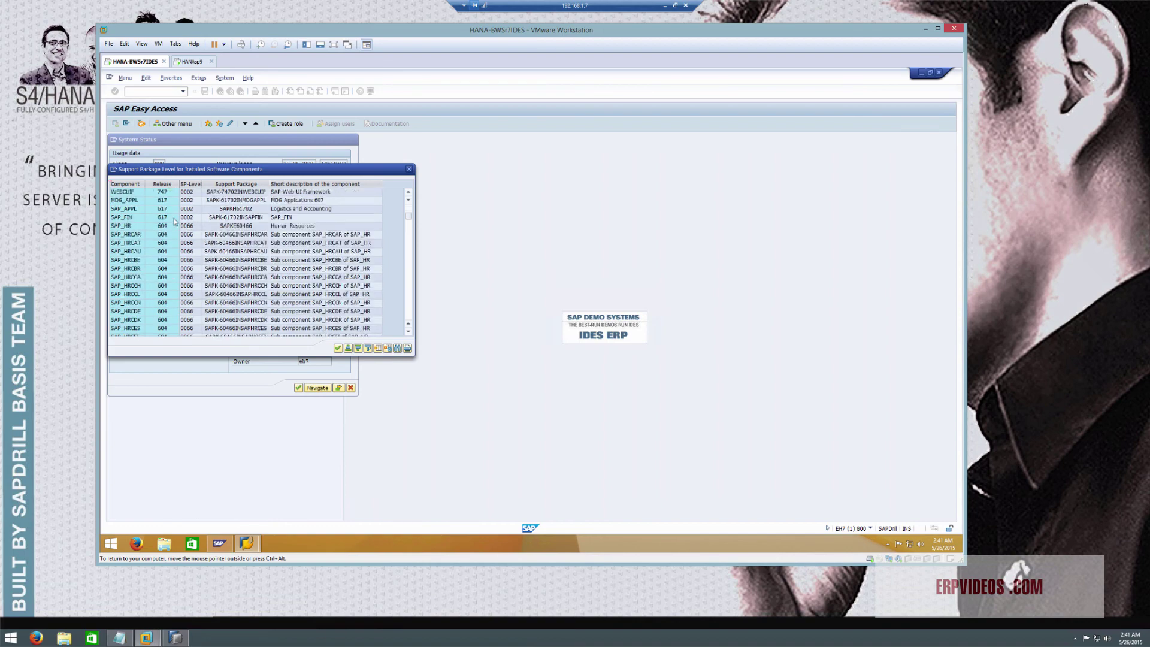
pyautogui.scroll(-20, 169, 266)
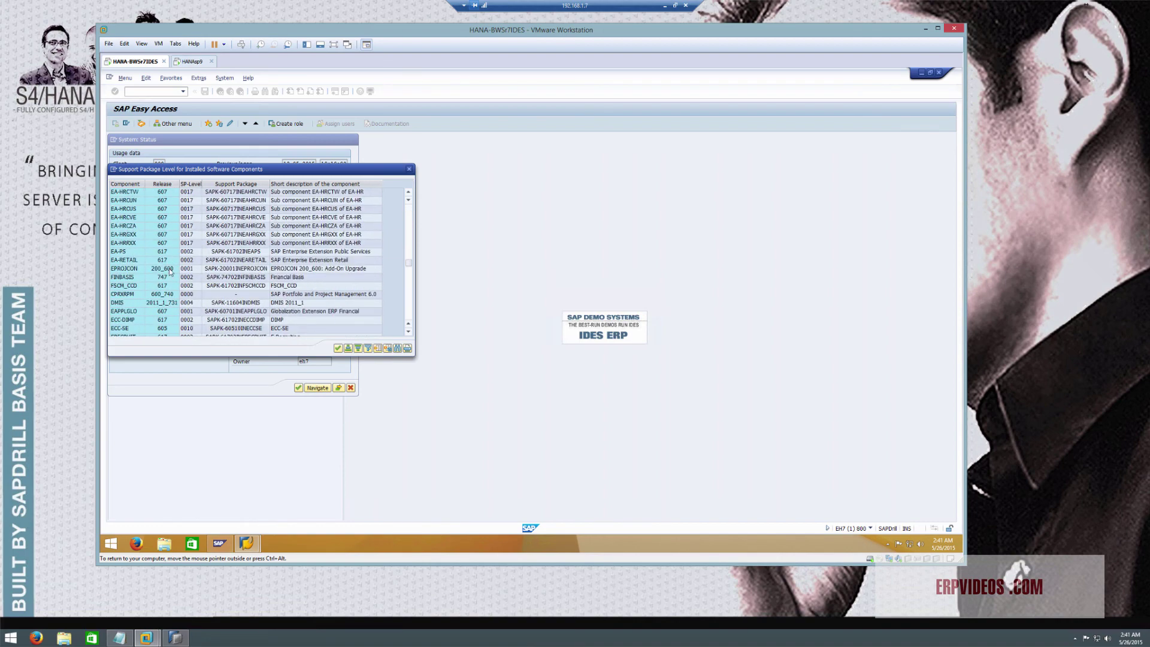
pyautogui.scroll(-10, 168, 287)
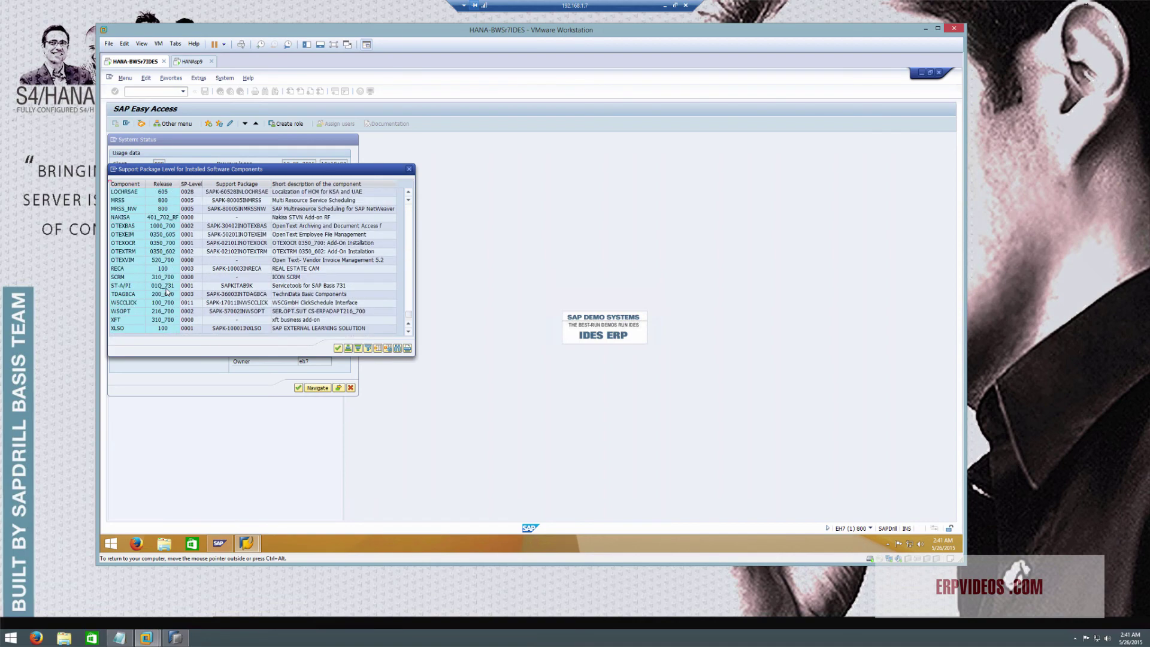
pyautogui.scroll(-5, 177, 318)
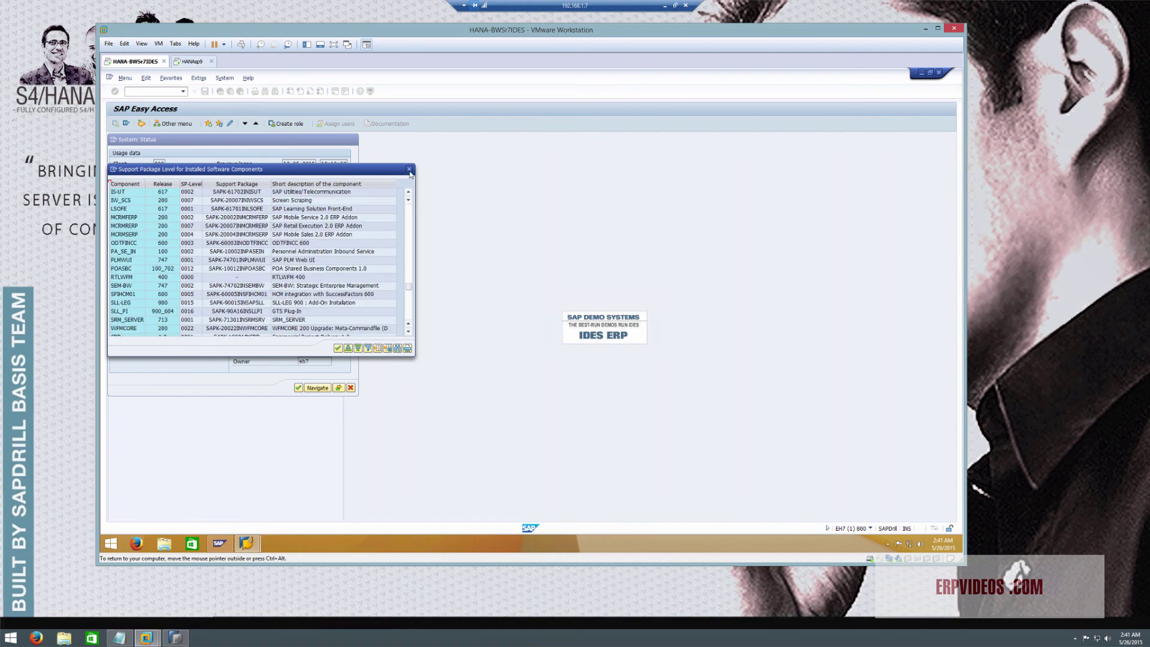
pyautogui.click(350, 387)
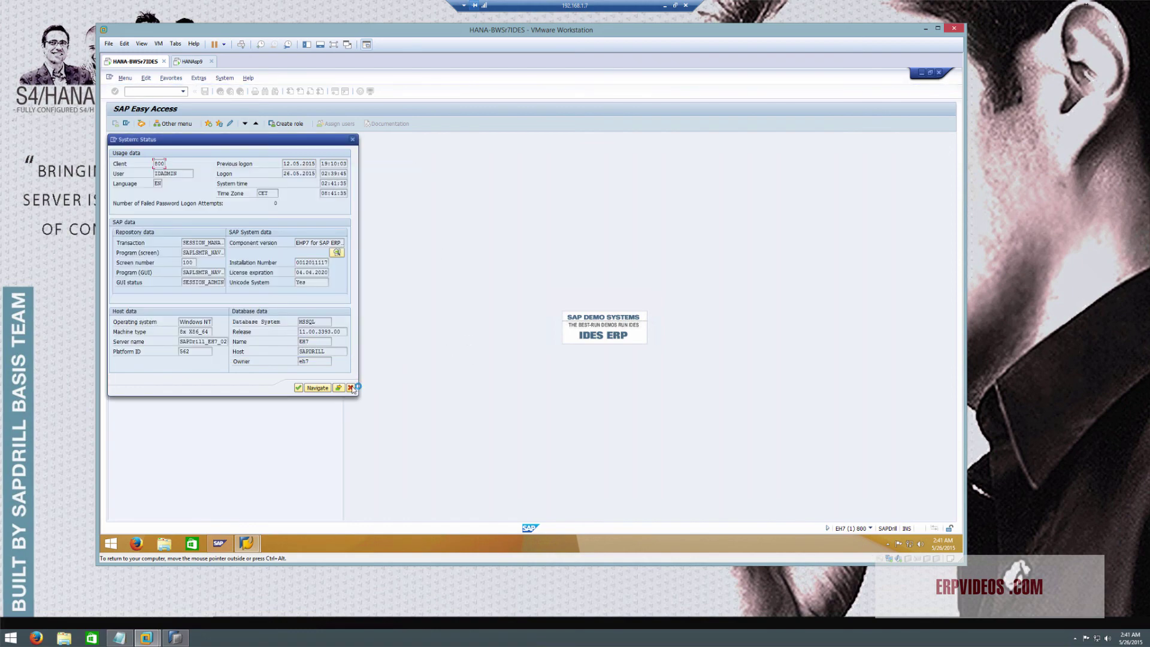
pyautogui.click(350, 387)
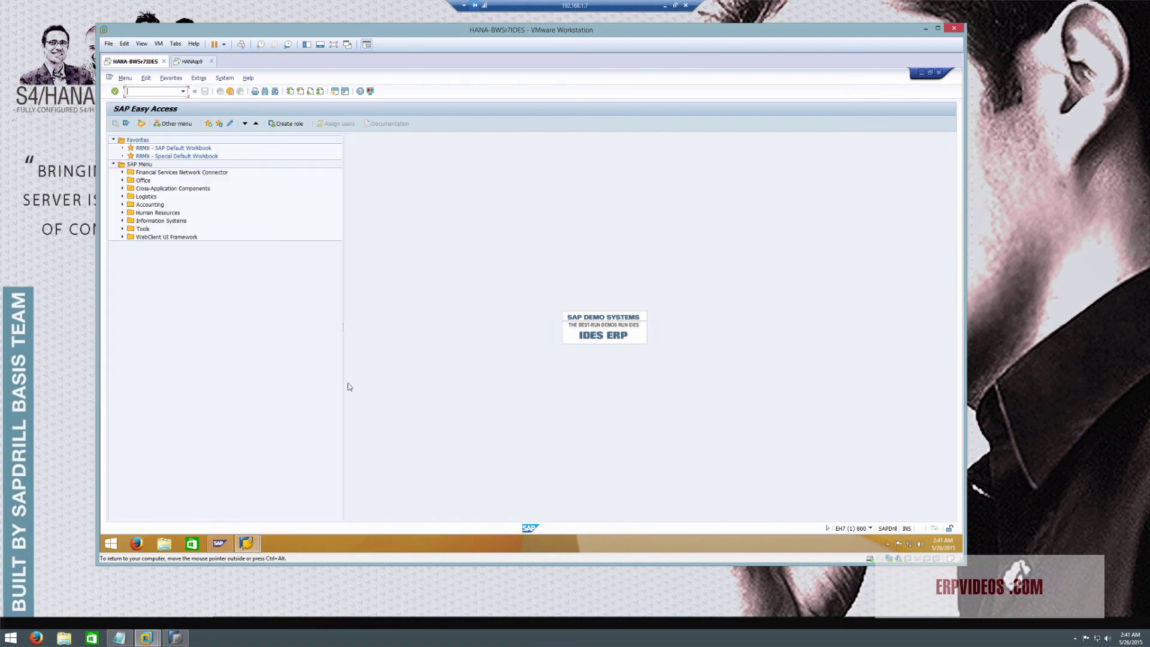
# Browse the SAP Reference IMG via SPRO, return to Easy Access, and launch Firefox in the guest
pyautogui.click(158, 91)
pyautogui.write('spro')
pyautogui.press('Return')
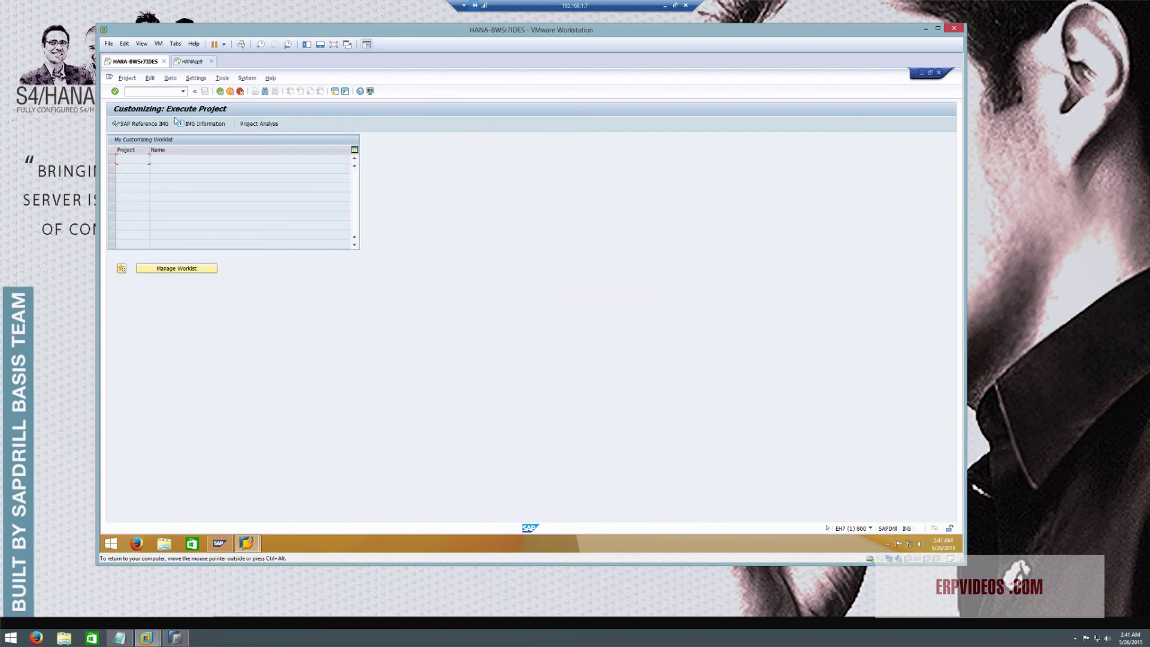
pyautogui.click(141, 123)
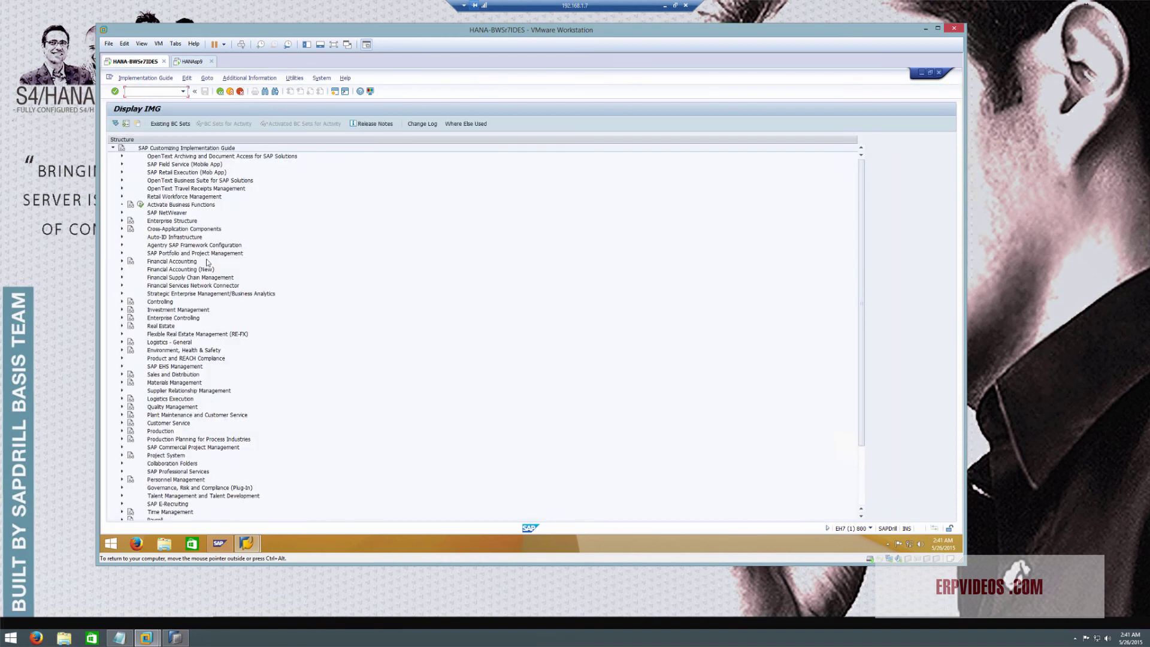
pyautogui.click(230, 91)
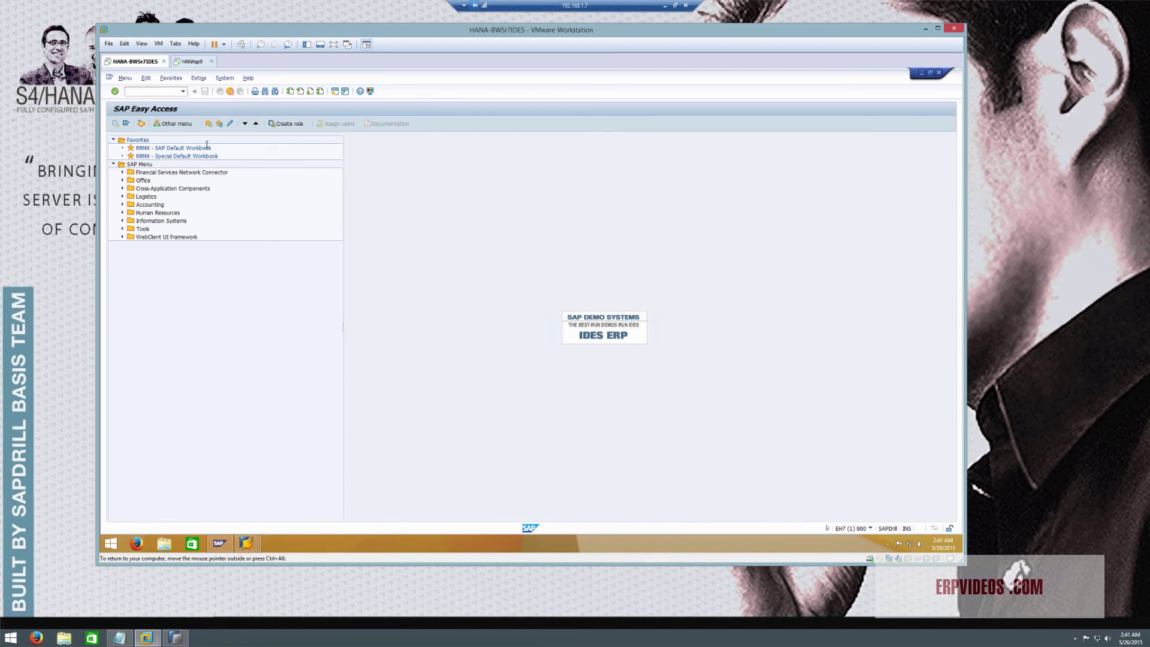
pyautogui.click(136, 543)
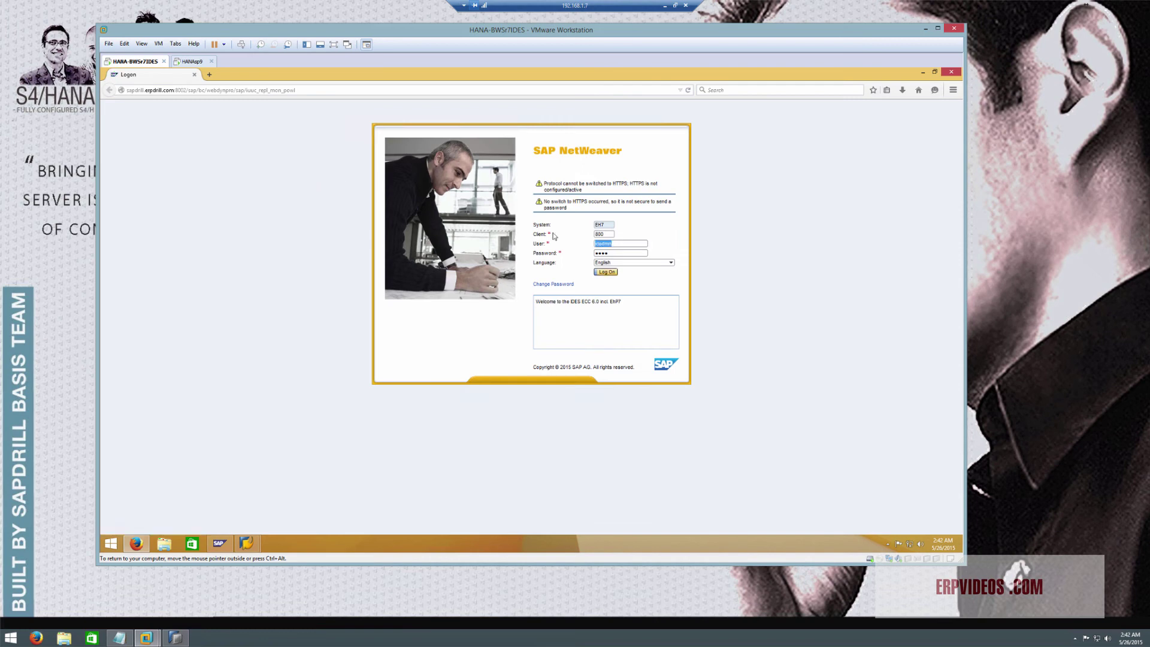
# Log on, attempt to delete the HANASP9 configuration, then start a new configuration
pyautogui.click(607, 272)
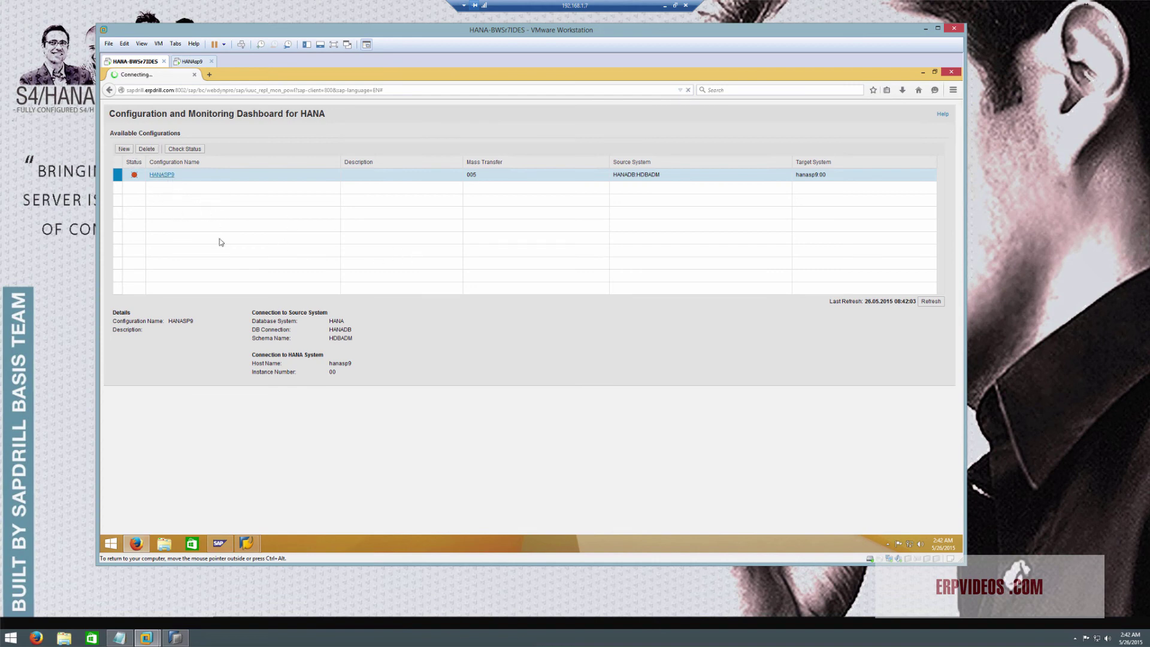
pyautogui.click(147, 149)
pyautogui.click(563, 346)
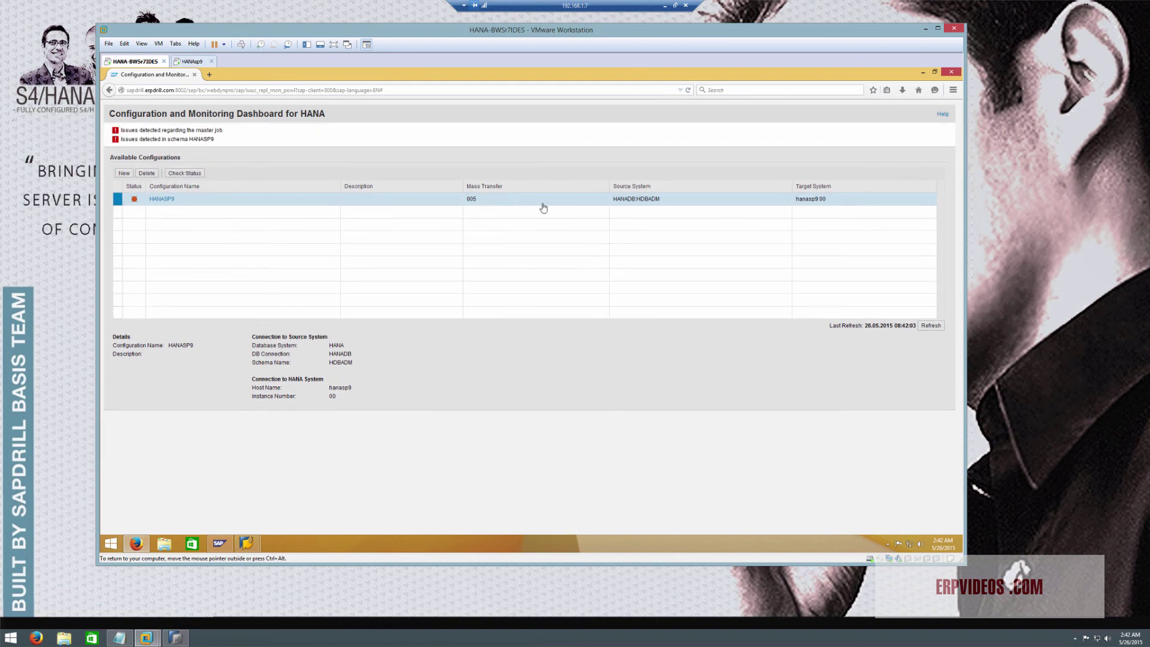
pyautogui.click(138, 174)
pyautogui.click(124, 173)
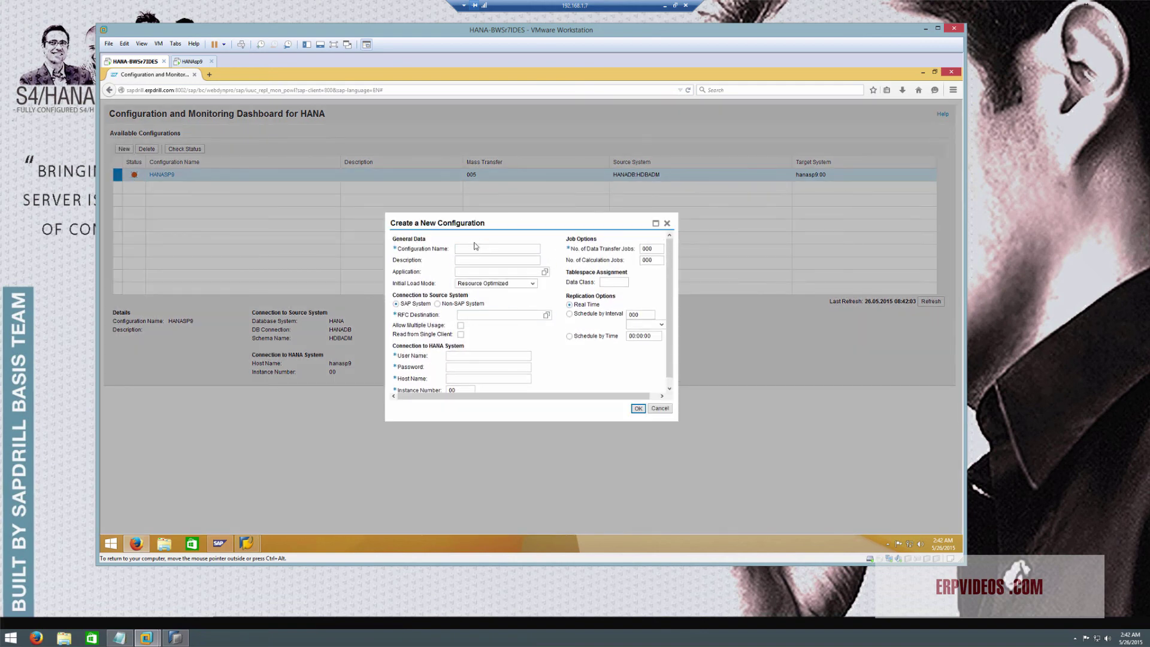
# Glance at the HANAsp9 machine, cancel the new configuration, and close Firefox
pyautogui.scroll(-1, 609, 371)
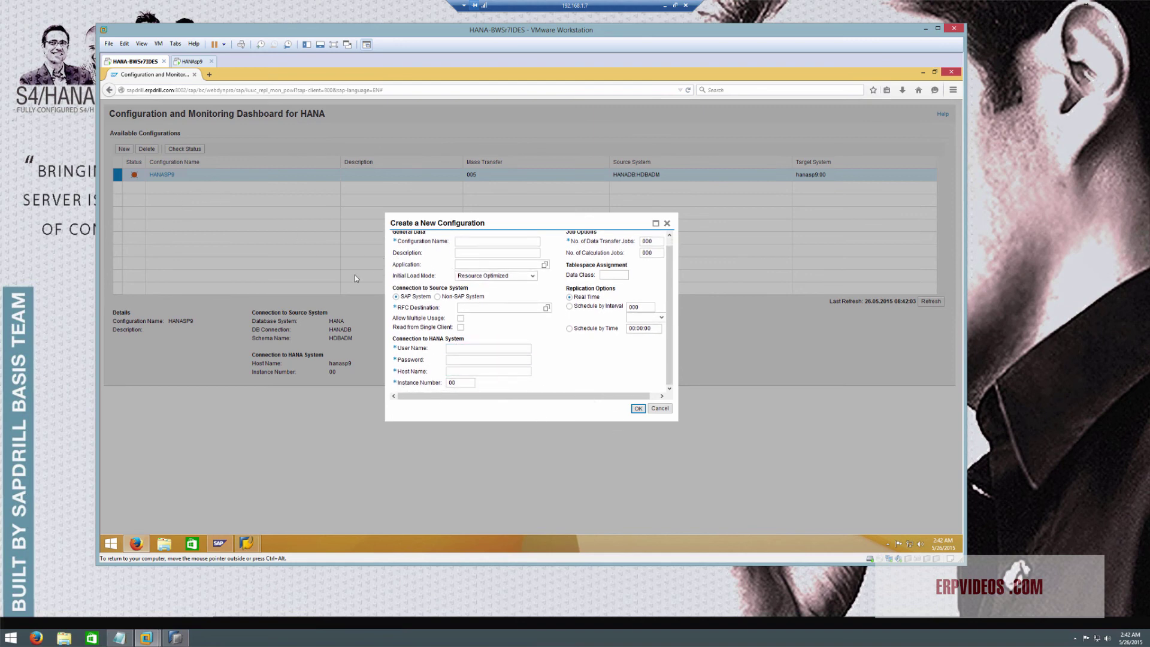
pyautogui.click(193, 62)
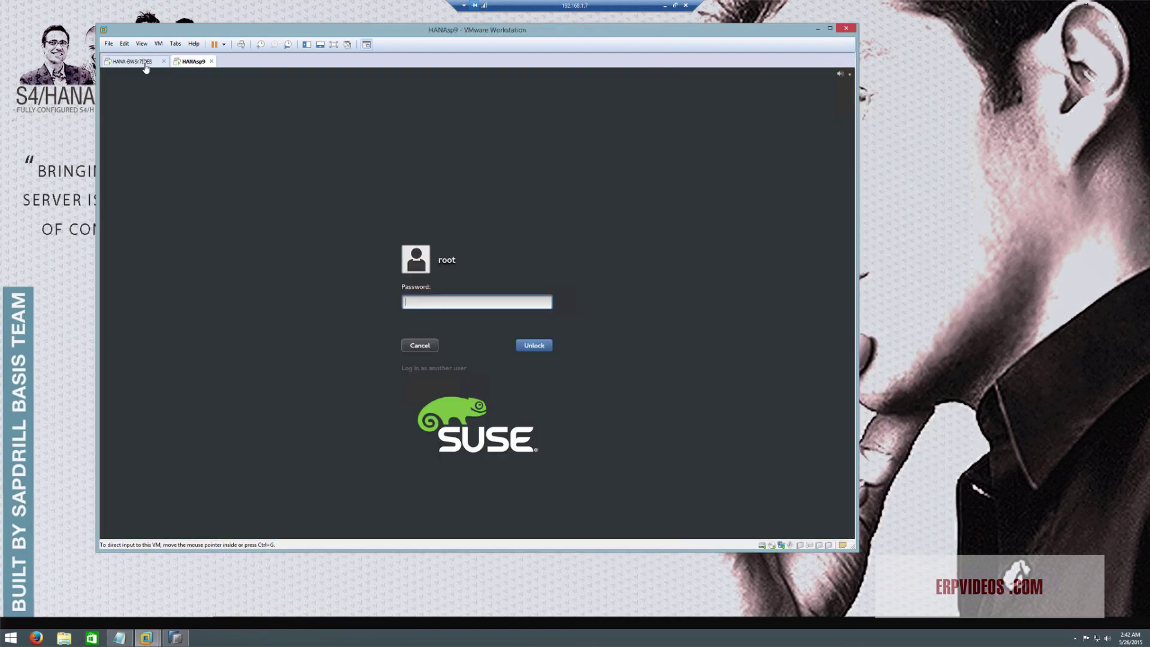
pyautogui.click(146, 62)
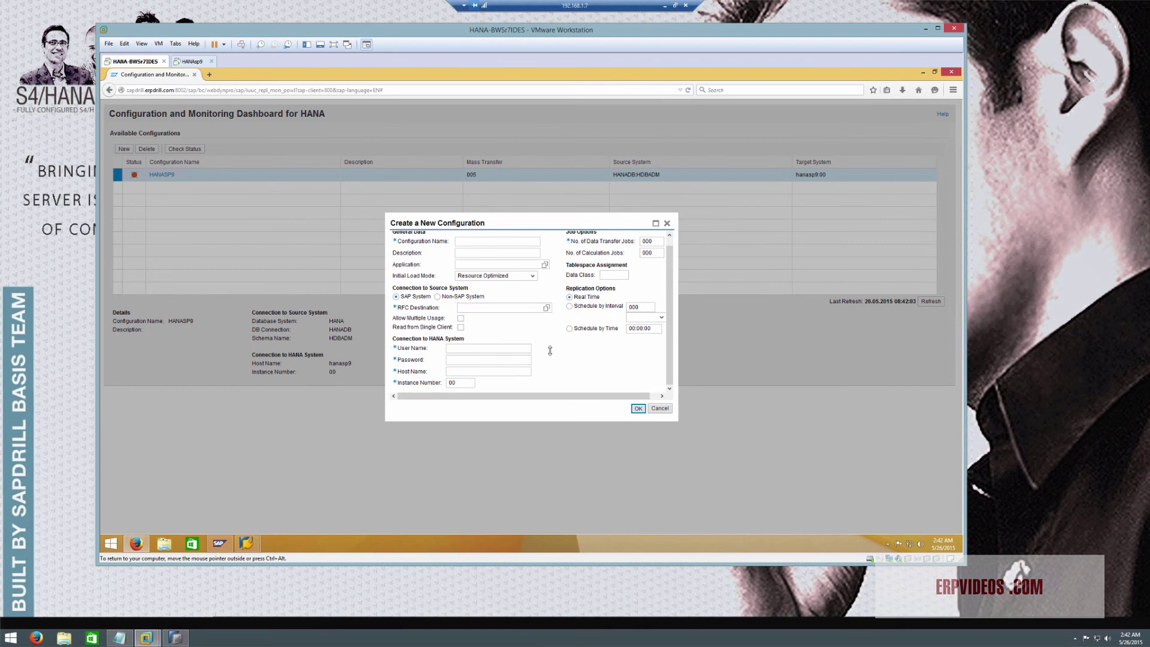
pyautogui.click(659, 407)
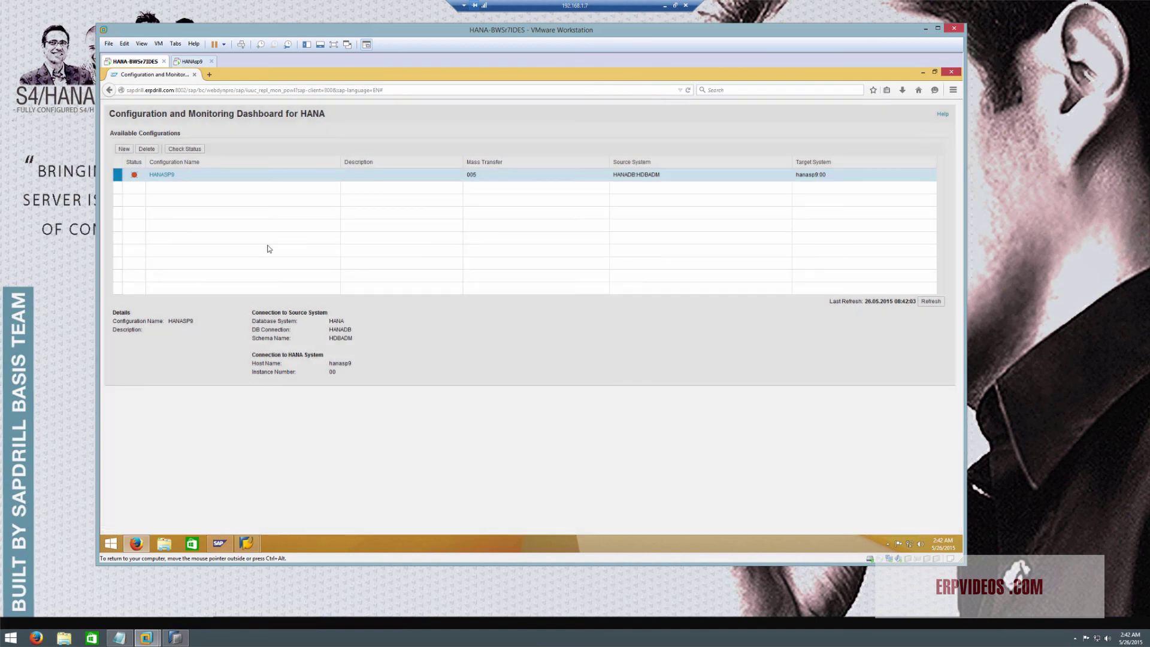
pyautogui.click(194, 74)
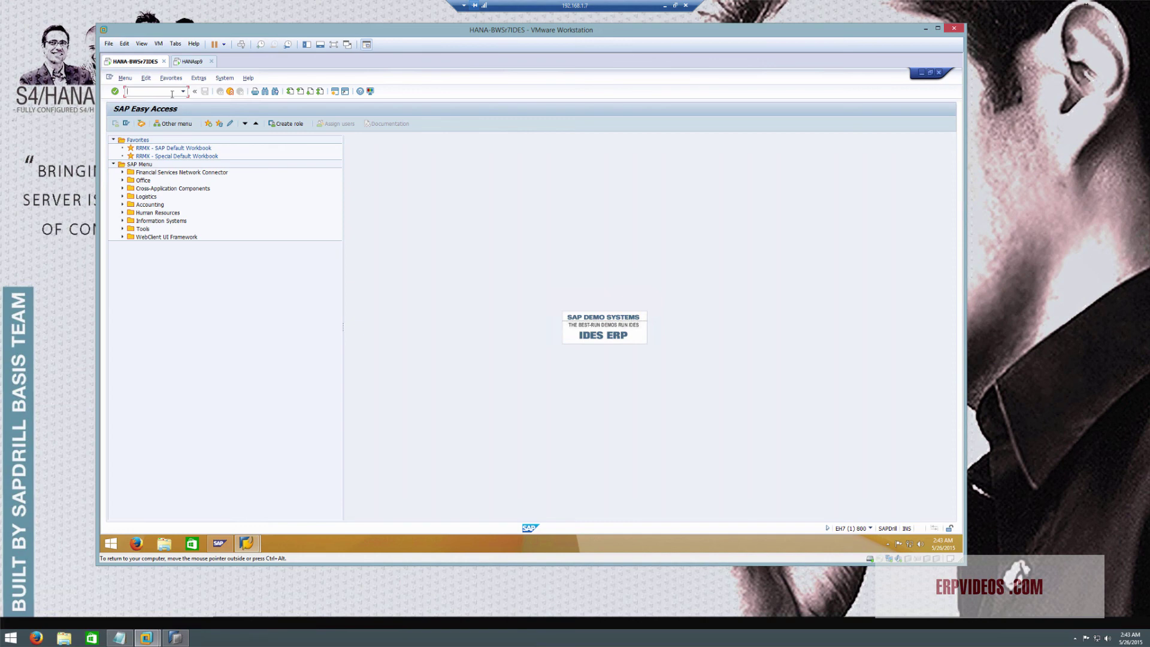
pyautogui.click(221, 216)
# Launch the SAP BusinessObjects BI Platform launch pad from the SAP Business Intelligence program group
pyautogui.click(113, 543)
pyautogui.click(142, 506)
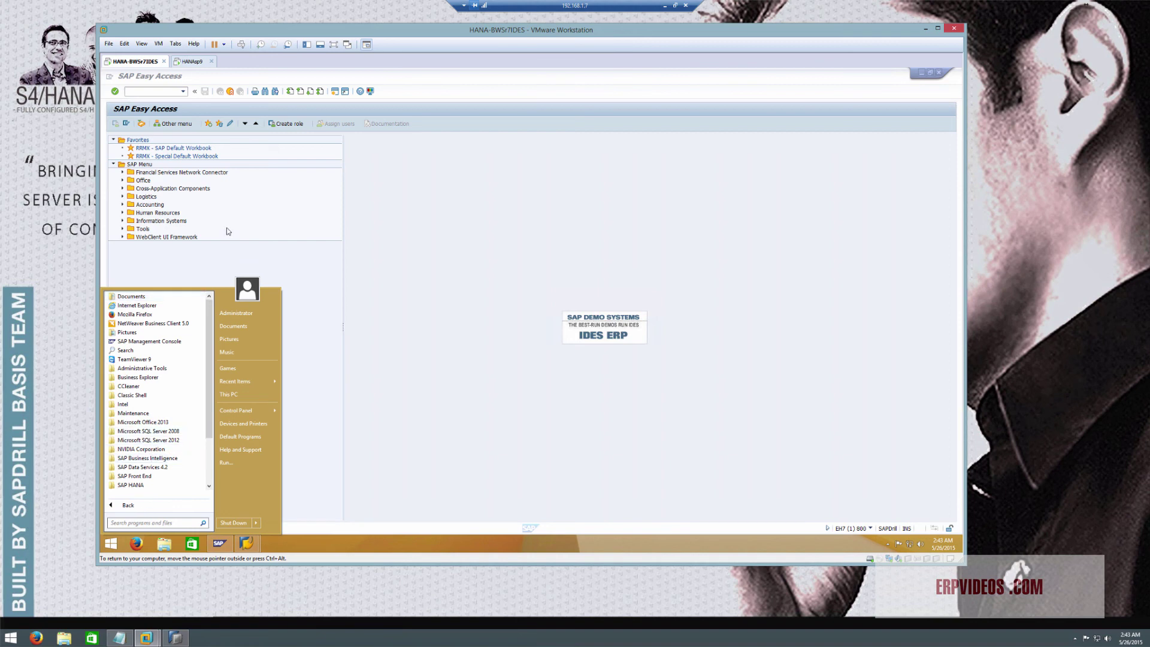
pyautogui.click(439, 308)
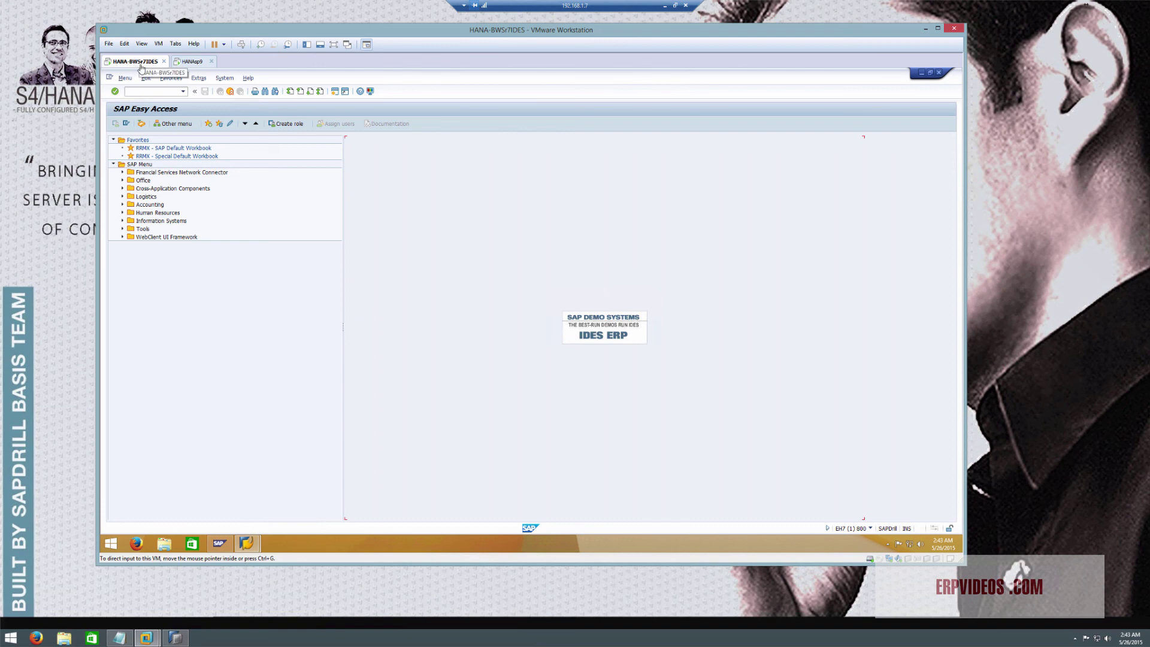
pyautogui.click(119, 551)
pyautogui.click(147, 505)
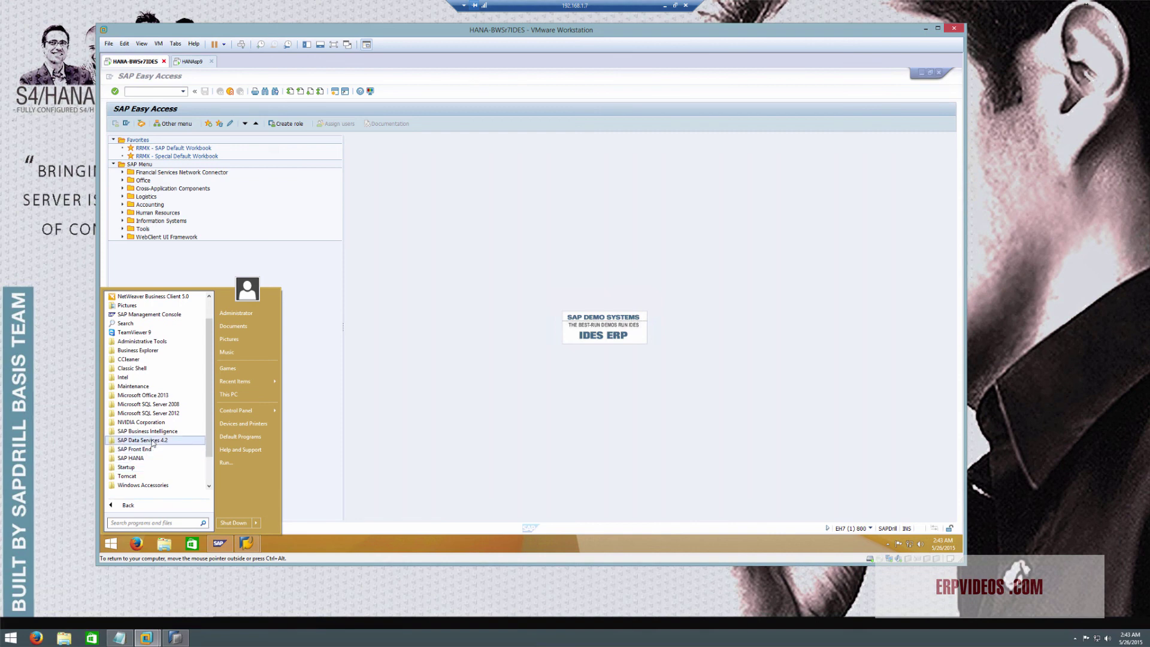
pyautogui.click(155, 432)
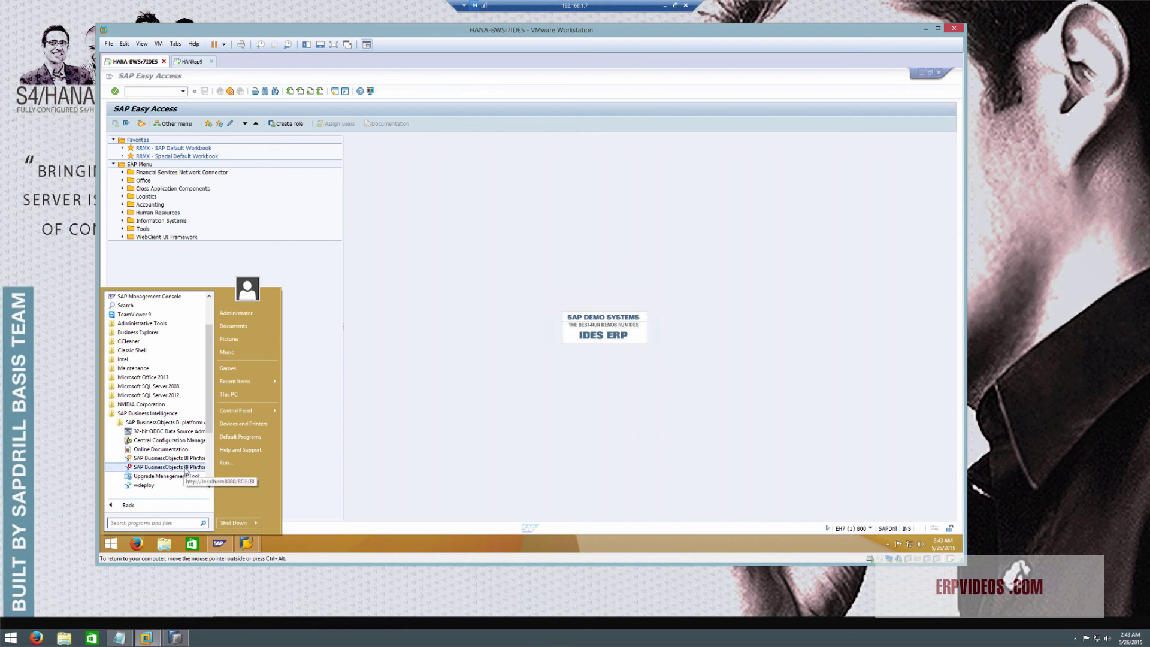
pyautogui.click(186, 470)
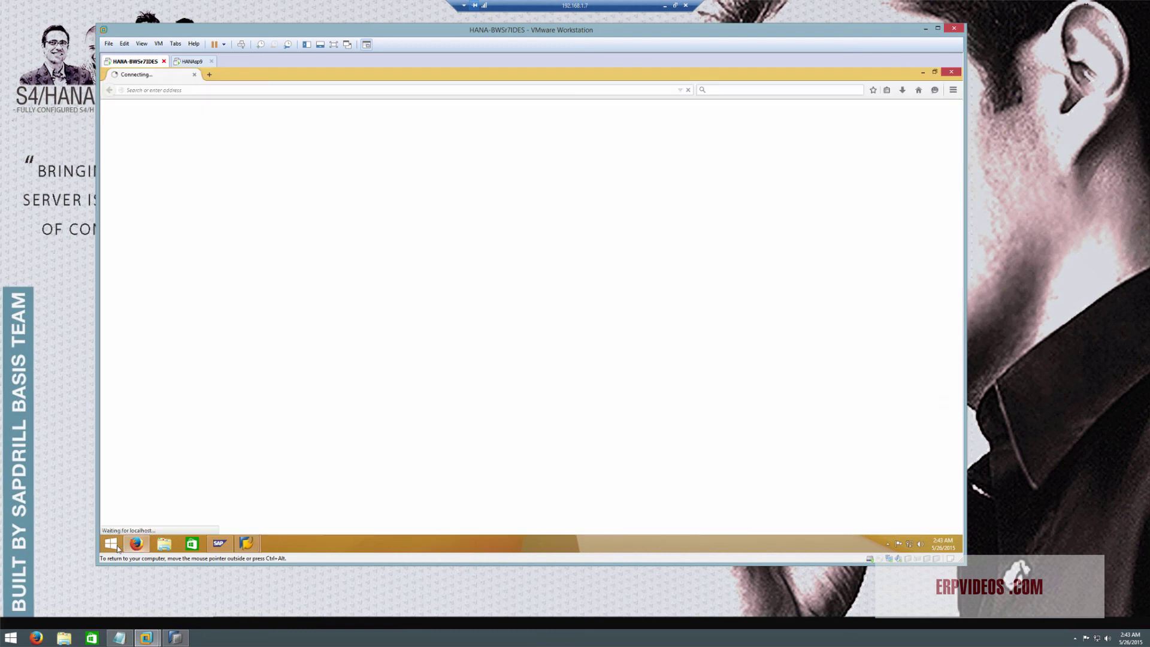
# Start Data Services Designer from SAP Data Services 4.2, dismiss the expired-keycode error, and close Firefox
pyautogui.click(117, 547)
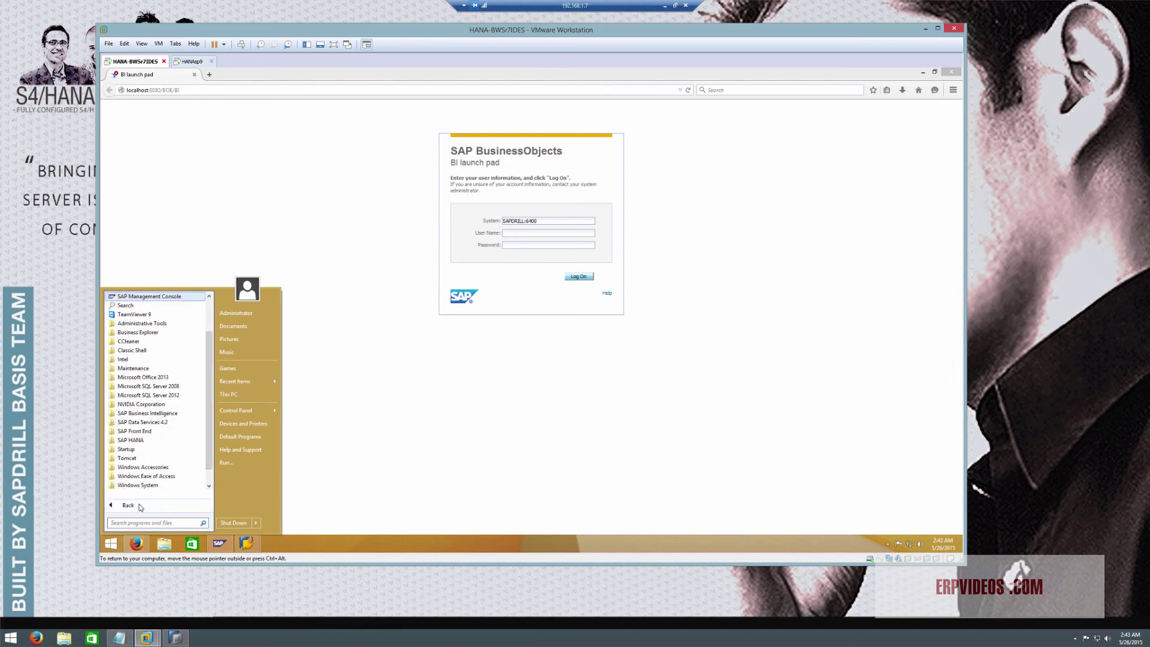
pyautogui.click(156, 422)
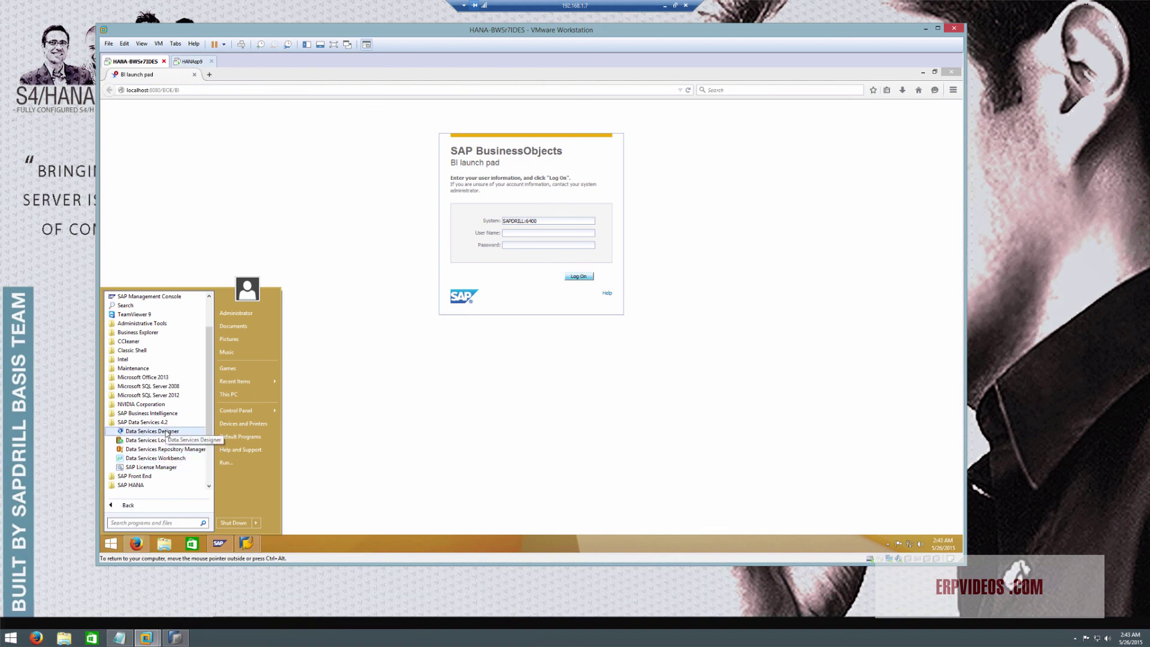
pyautogui.click(166, 432)
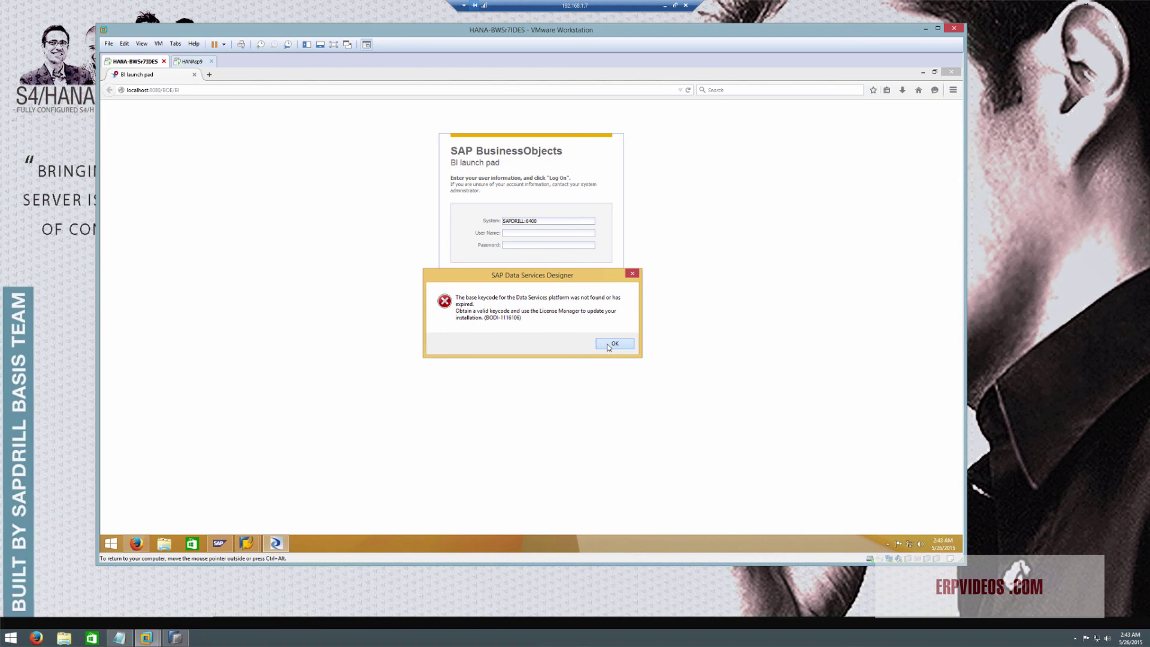
pyautogui.click(609, 344)
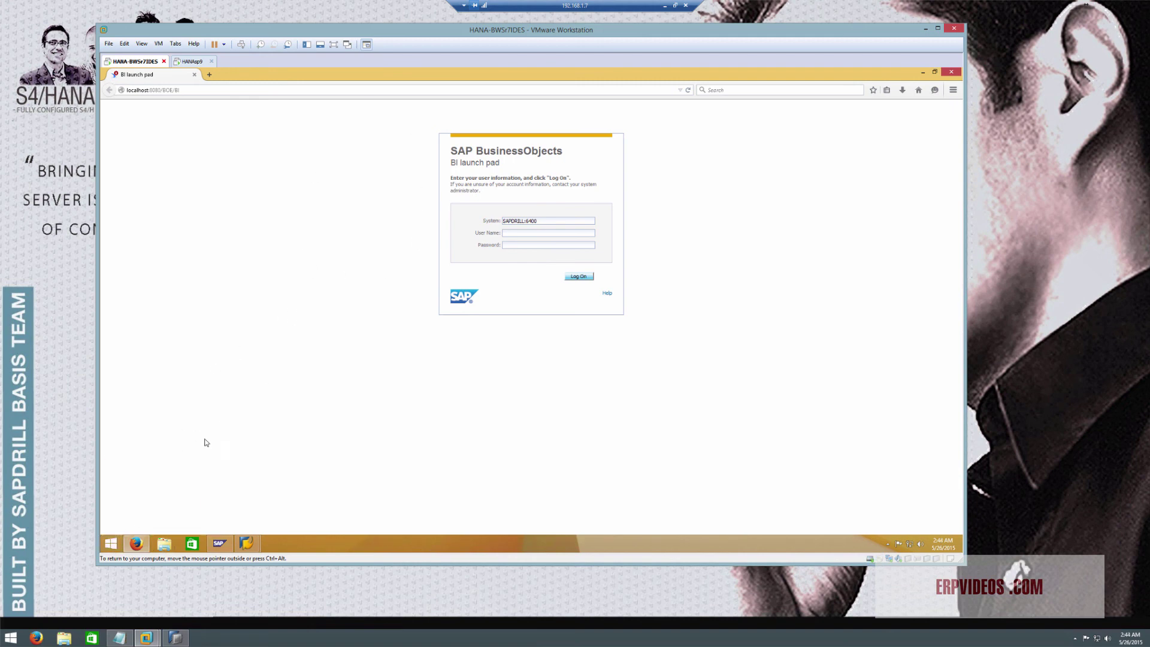
pyautogui.click(952, 71)
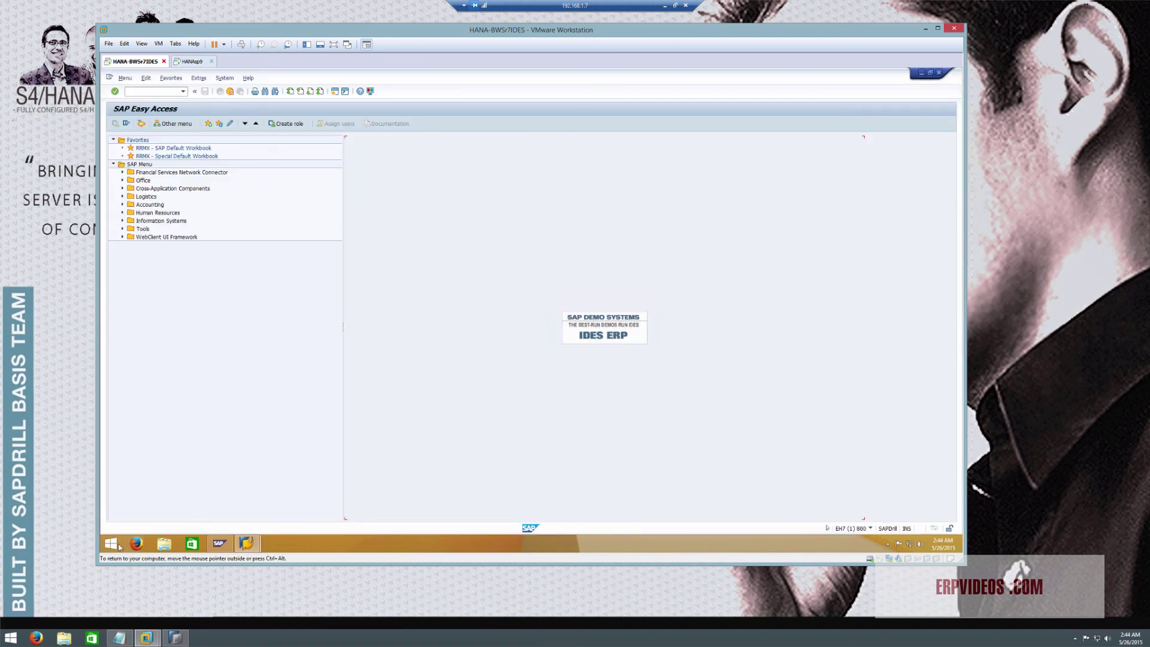
# Log off the SAP GUI session and return to the SAP management console
pyautogui.click(938, 73)
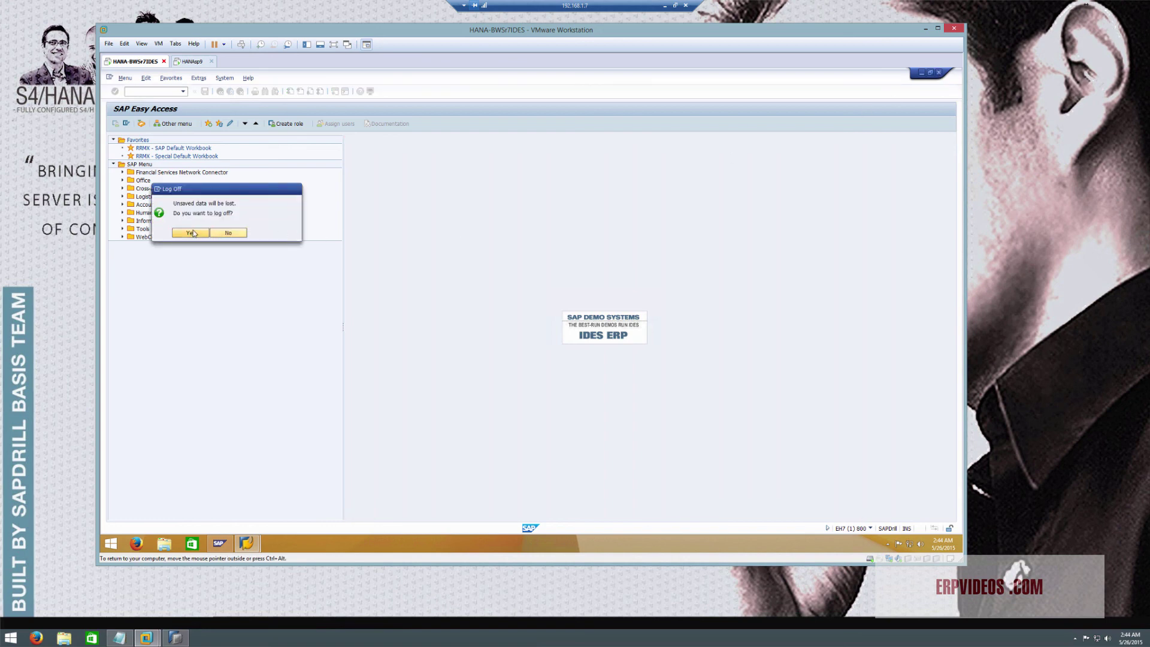
pyautogui.click(191, 232)
pyautogui.click(401, 177)
# Stop the BW7 SAP system from the management console and confirm
pyautogui.click(398, 169)
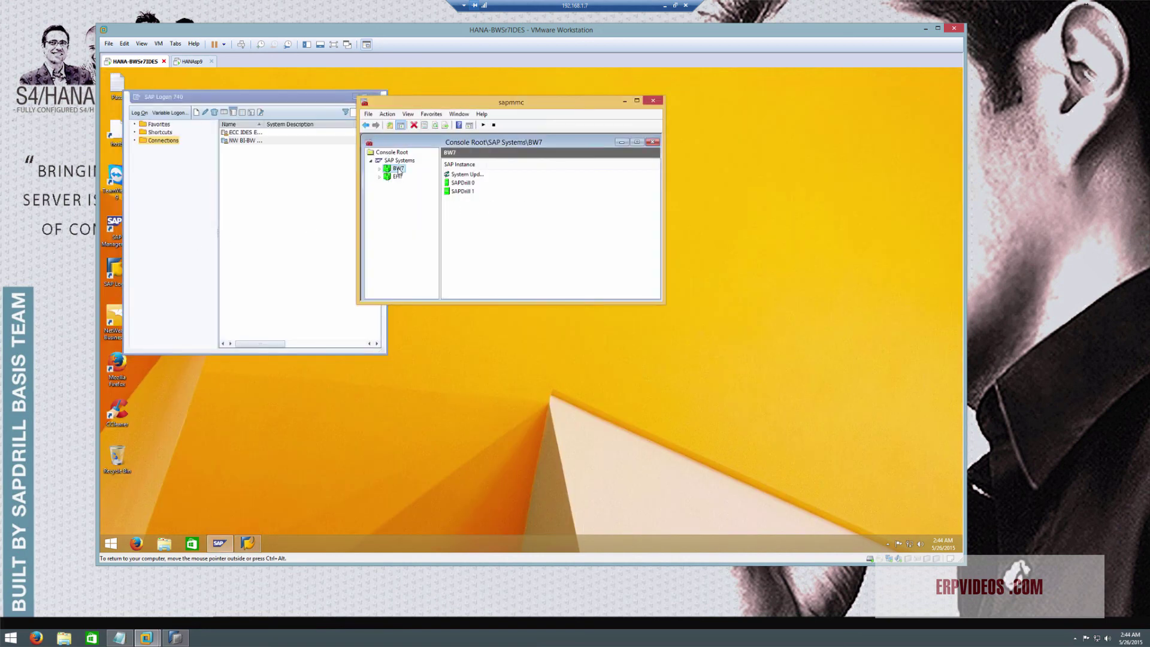
pyautogui.rightClick(399, 169)
pyautogui.moveTo(435, 221)
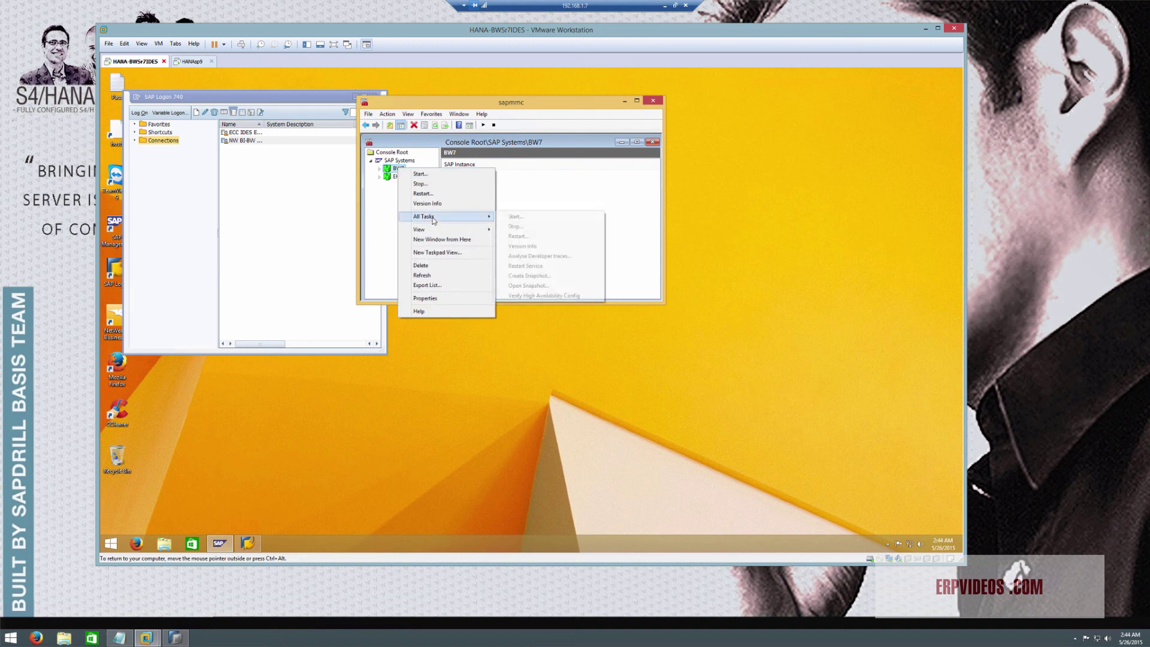
pyautogui.click(537, 227)
pyautogui.click(471, 302)
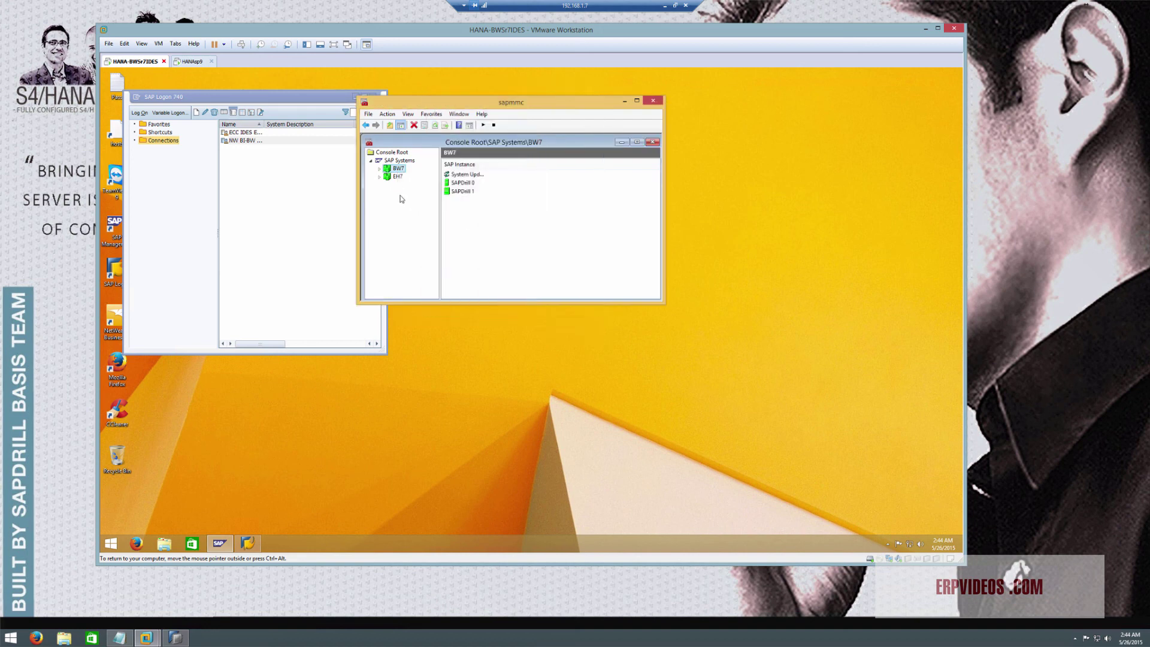
# Stop the EH7 SAP system and confirm, then switch to the HANAsp9 machine
pyautogui.click(397, 177)
pyautogui.rightClick(397, 177)
pyautogui.moveTo(431, 227)
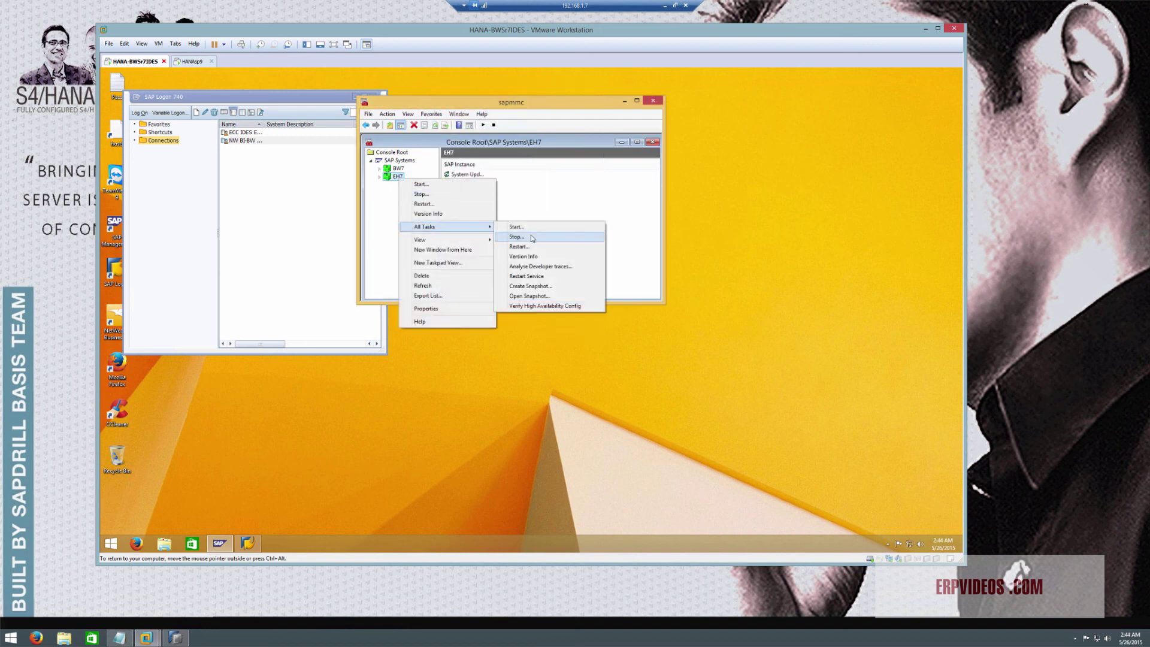
pyautogui.click(530, 235)
pyautogui.click(478, 306)
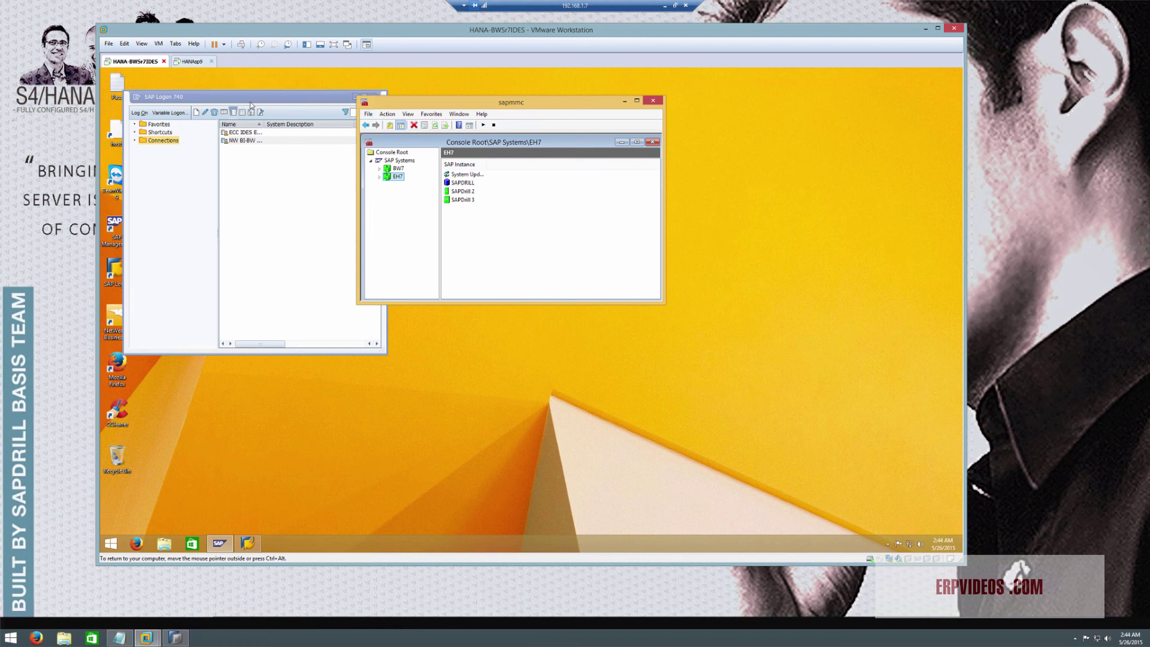
pyautogui.click(191, 61)
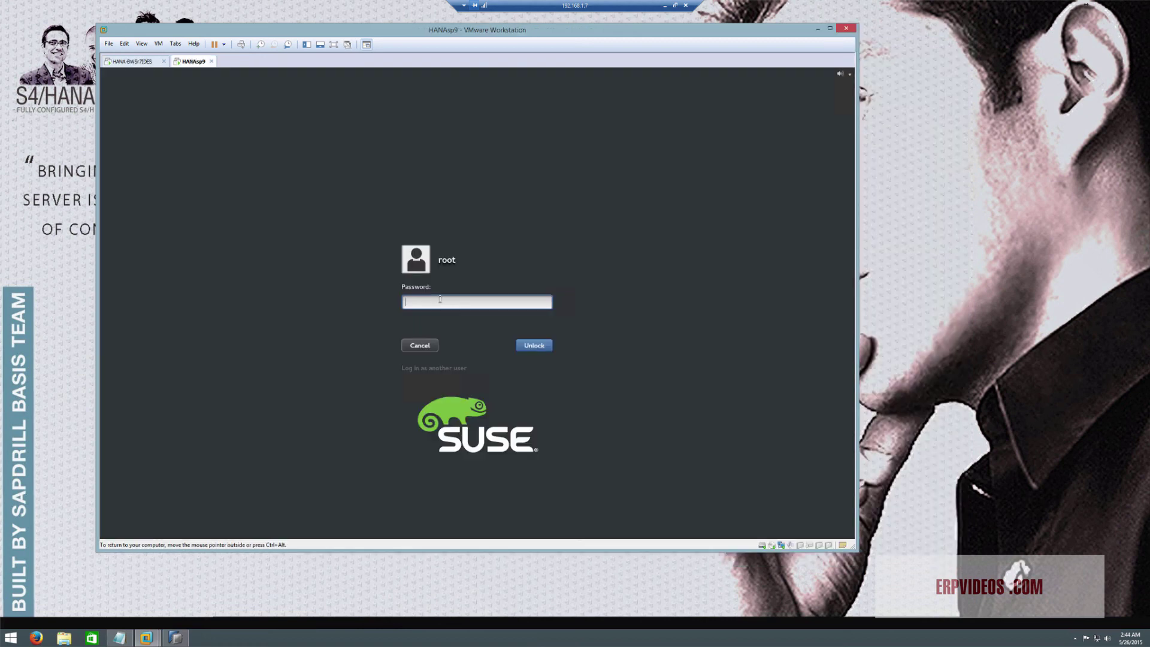
# Unlock the SUSE session and open a terminal in the Home folder
pyautogui.write('*')
pyautogui.press('Return')
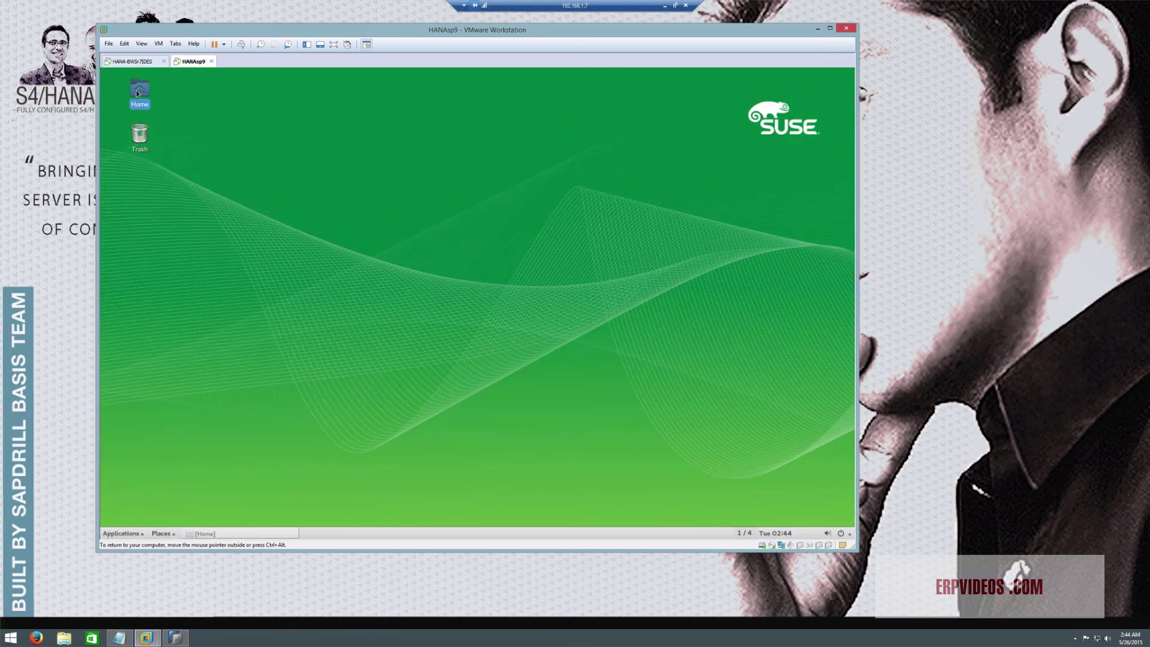
pyautogui.rightClick(552, 342)
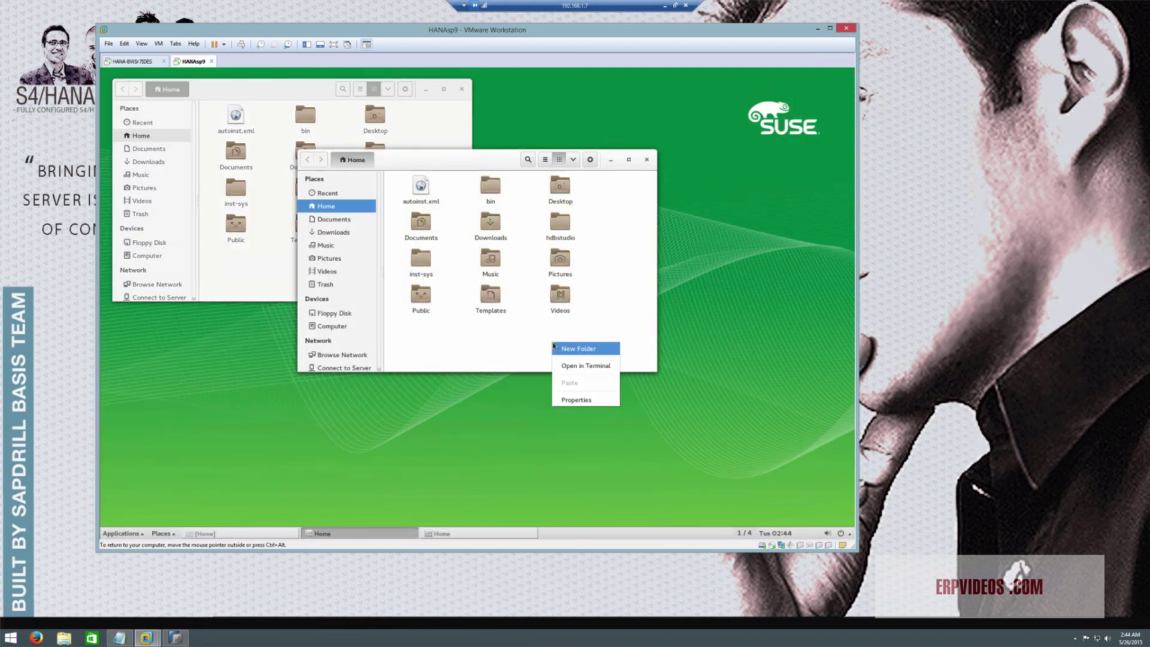
pyautogui.click(583, 366)
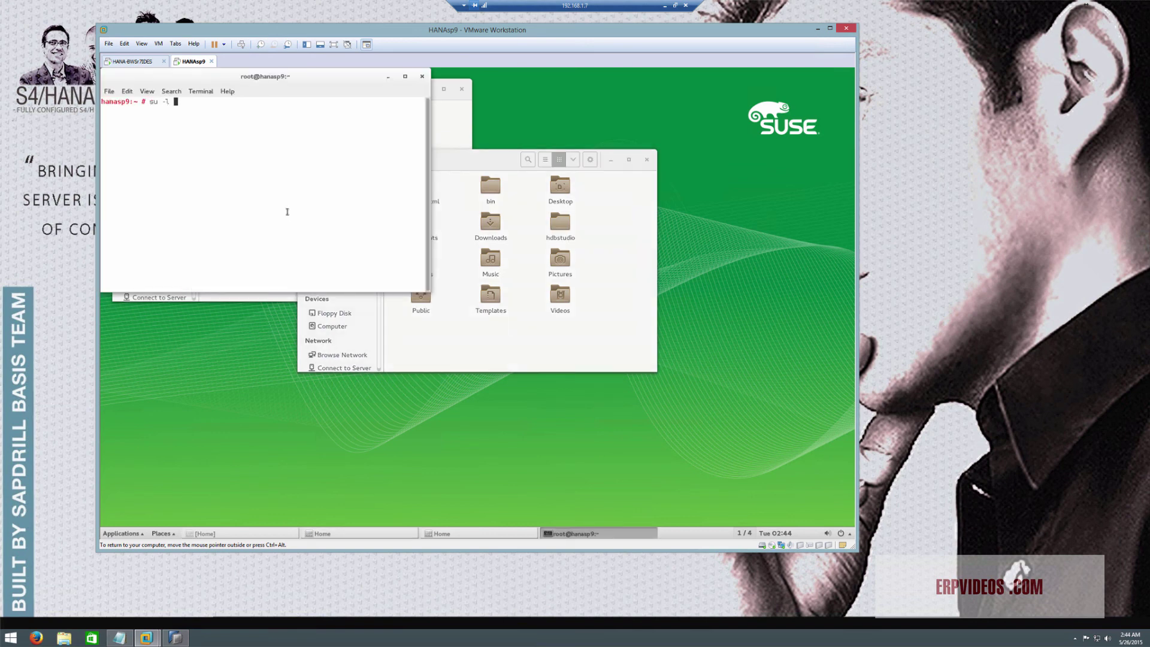
# Run 'su -l hdbadm' and 'HDB stop', then switch to HANA-BWSr7IDES
pyautogui.write('su -l hdb adm')
pyautogui.press('Return')
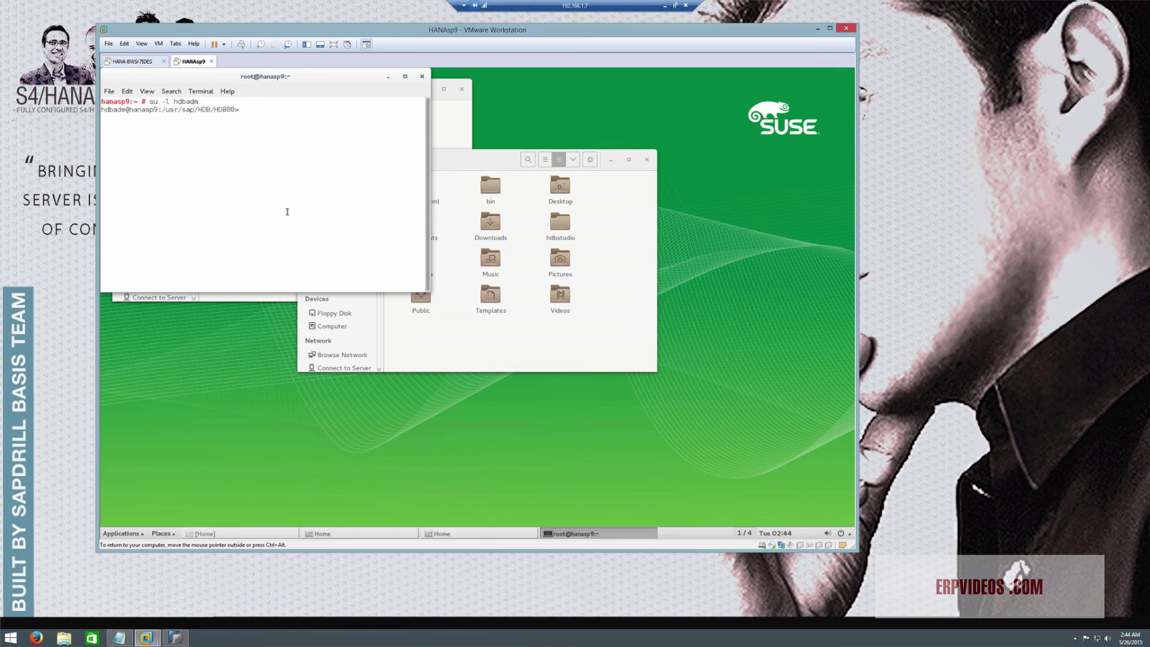
pyautogui.write('HDB stop')
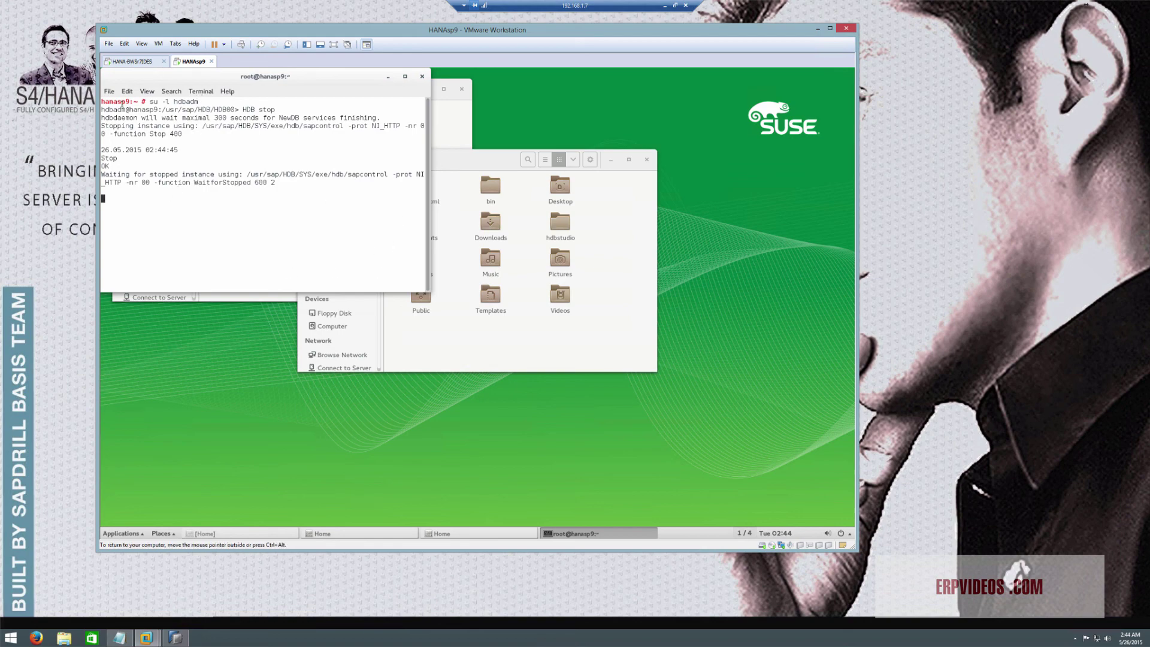
pyautogui.click(137, 63)
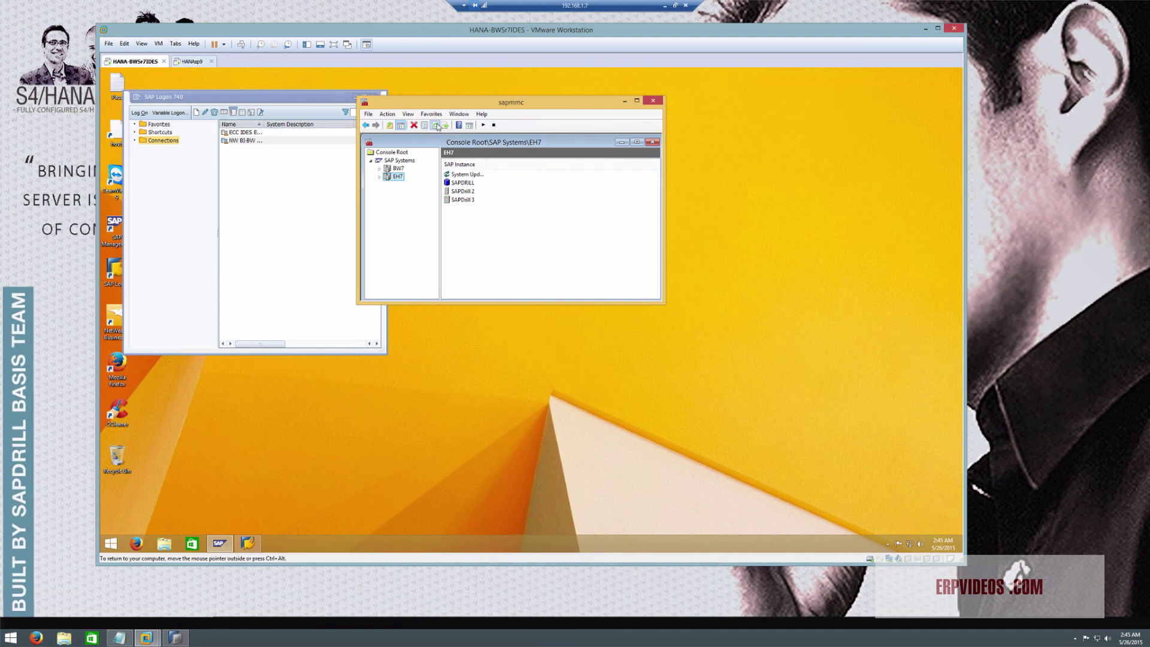
# Close sapmmc without saving and shut down the Windows HANA-BWSr7IDES machine
pyautogui.click(652, 101)
pyautogui.click(517, 224)
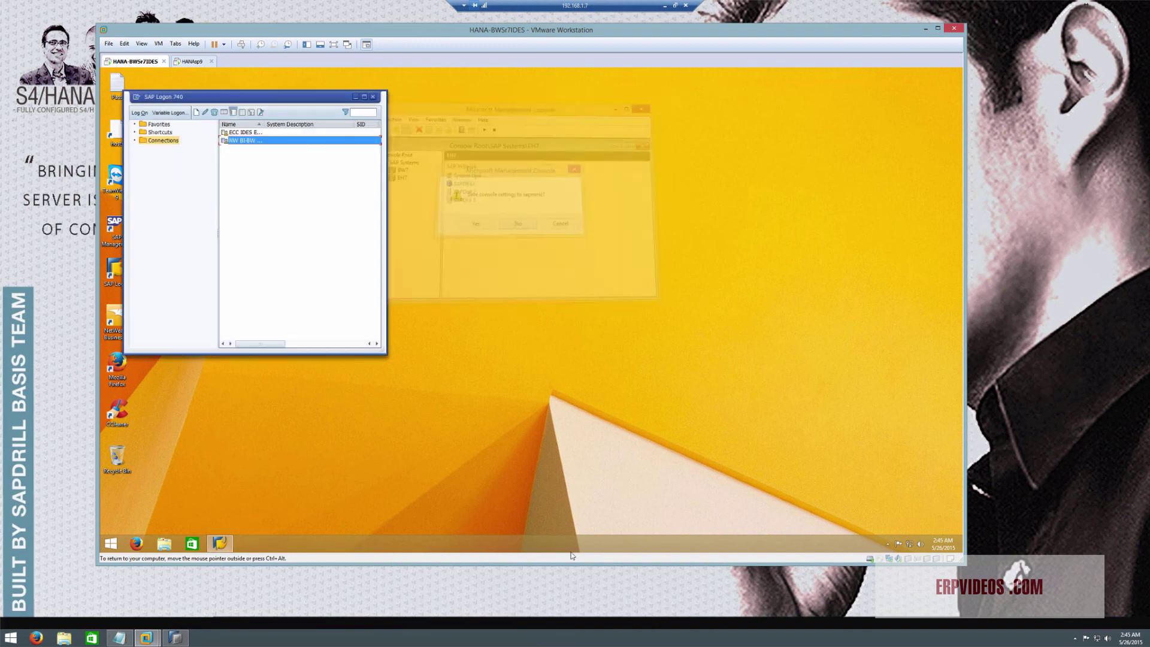
pyautogui.click(110, 543)
pyautogui.click(242, 522)
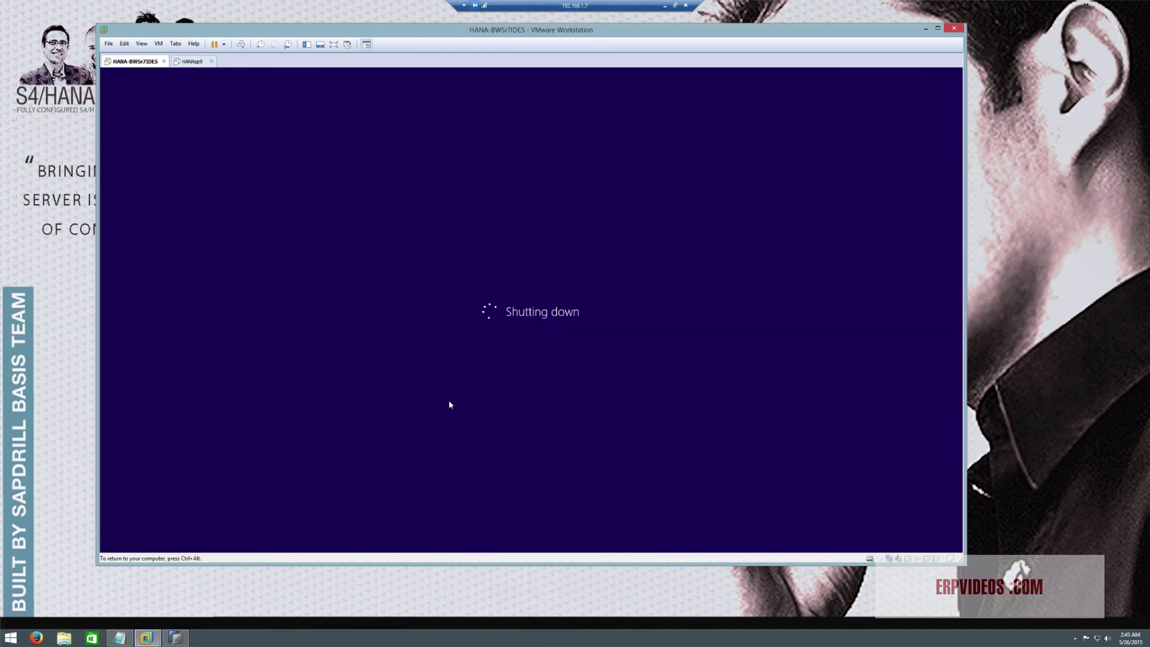
# Switch between the two machines until HANAsp9 reports hdbdaemon is stopped
pyautogui.click(190, 62)
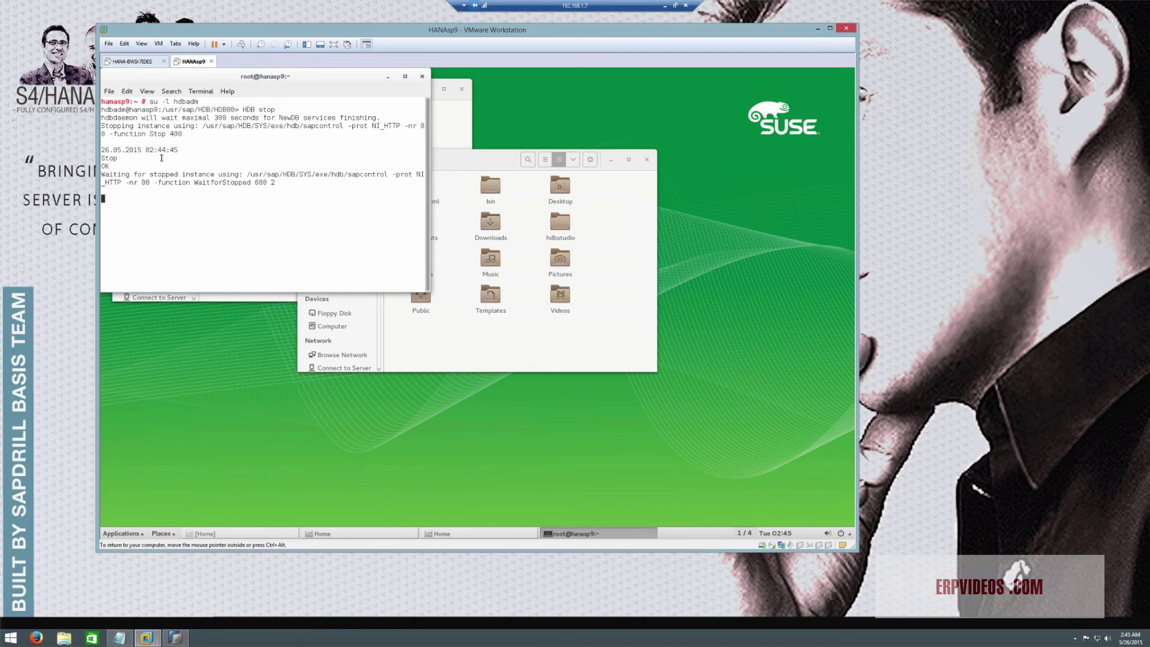
pyautogui.hotkey('ctrl', 'Tab')
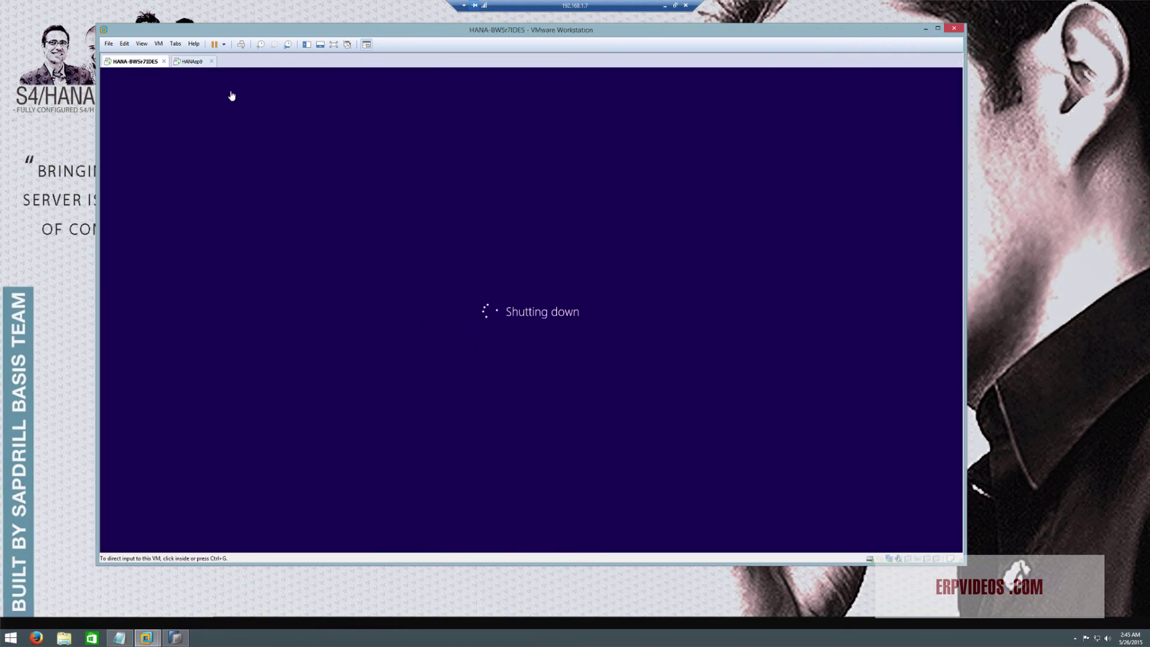
pyautogui.click(188, 63)
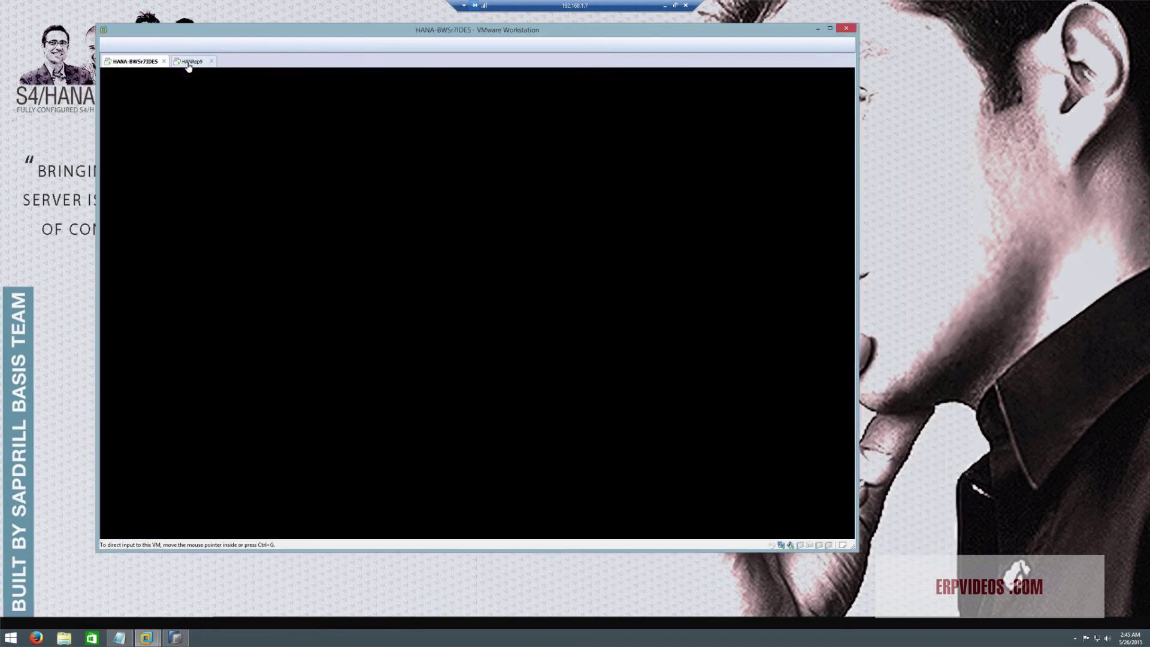
pyautogui.click(145, 62)
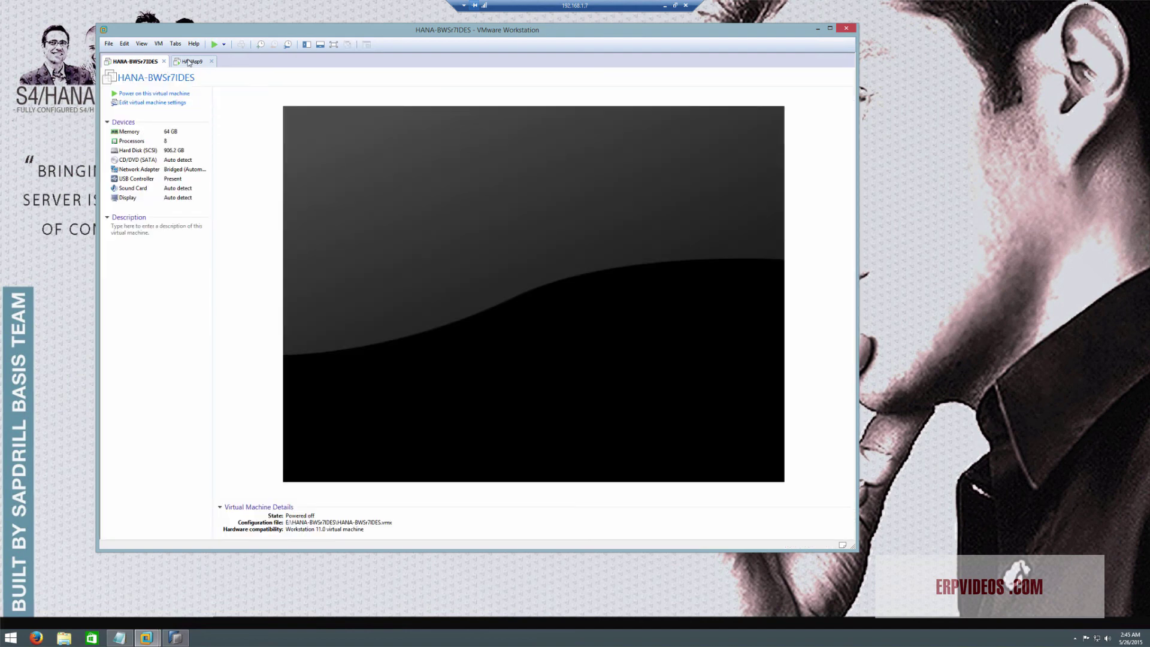
pyautogui.click(188, 62)
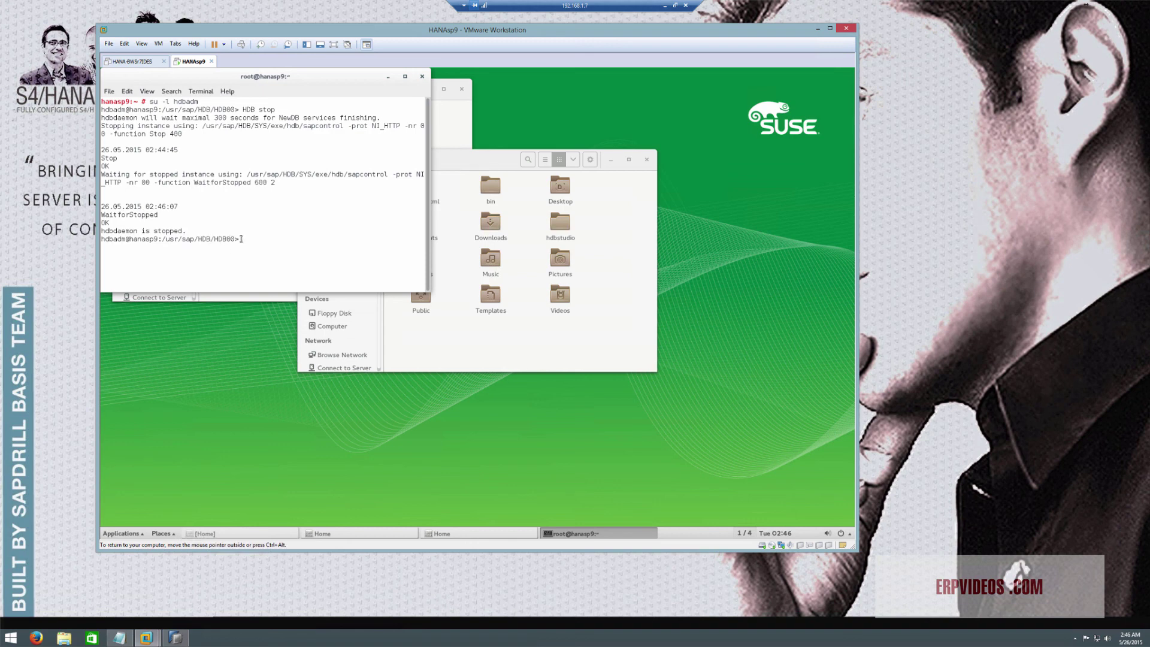
# Close the HANAsp9 terminal and power the machine off, then bring SAP HANA Studio forward
pyautogui.click(422, 77)
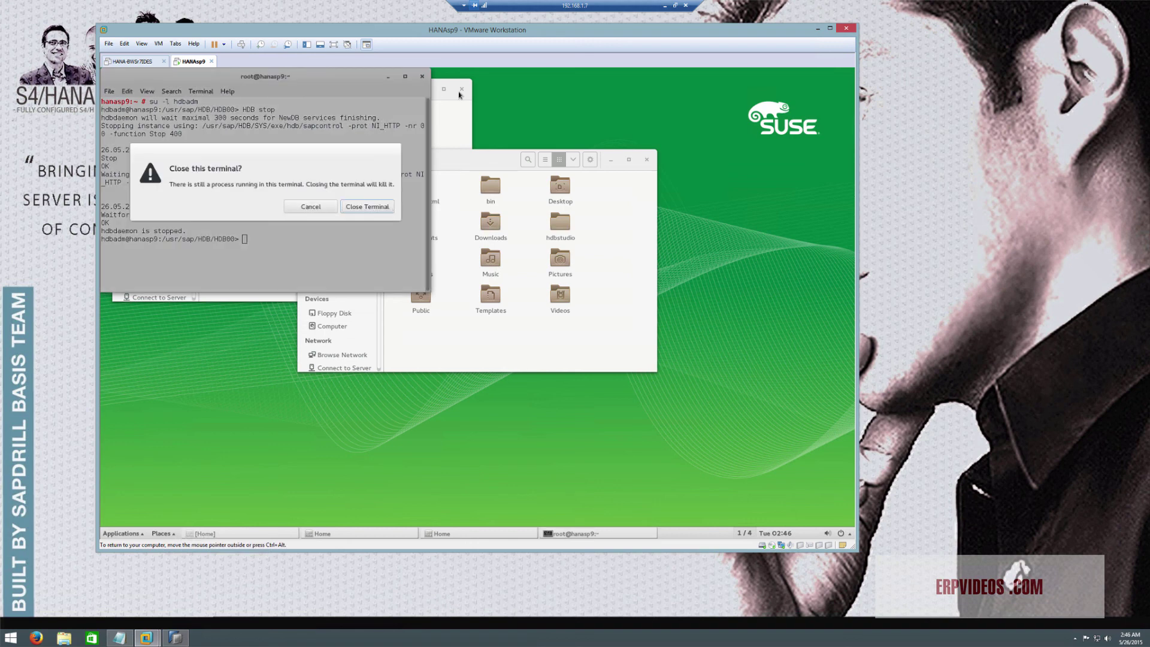
pyautogui.click(363, 208)
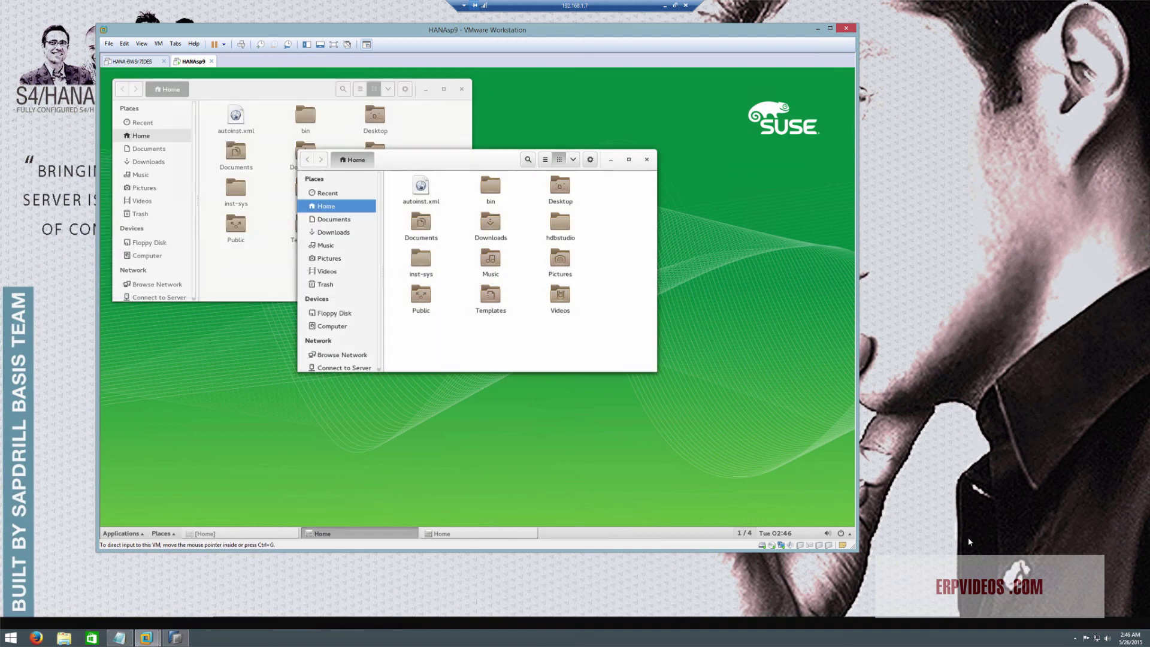
pyautogui.click(848, 536)
pyautogui.click(819, 503)
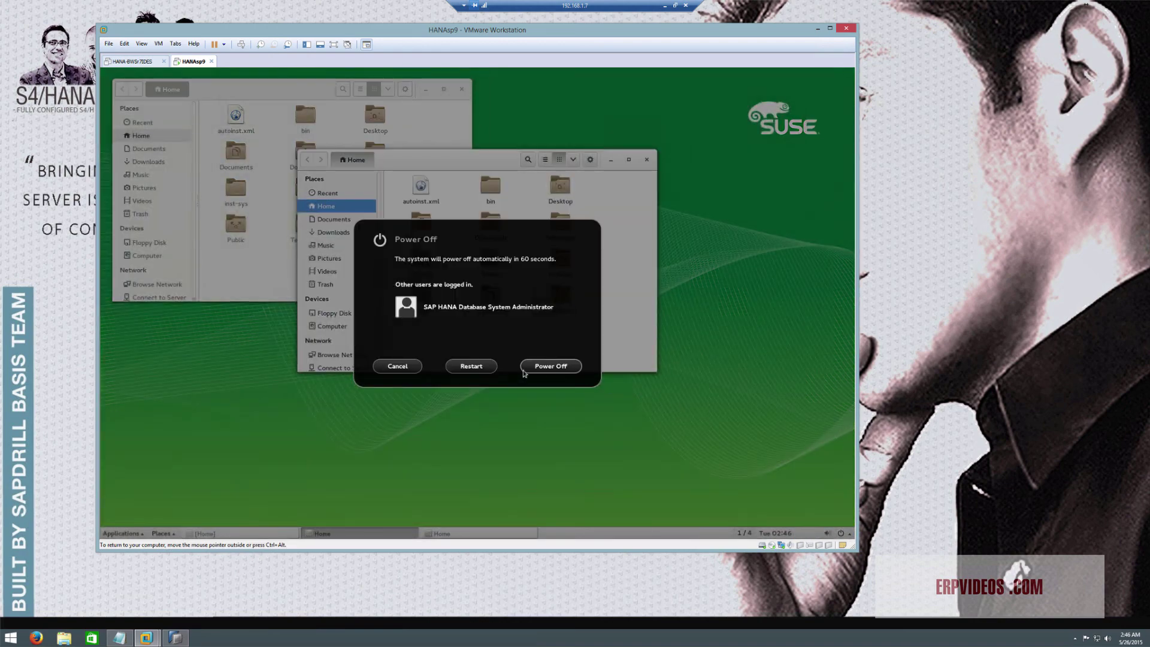
pyautogui.press('Escape')
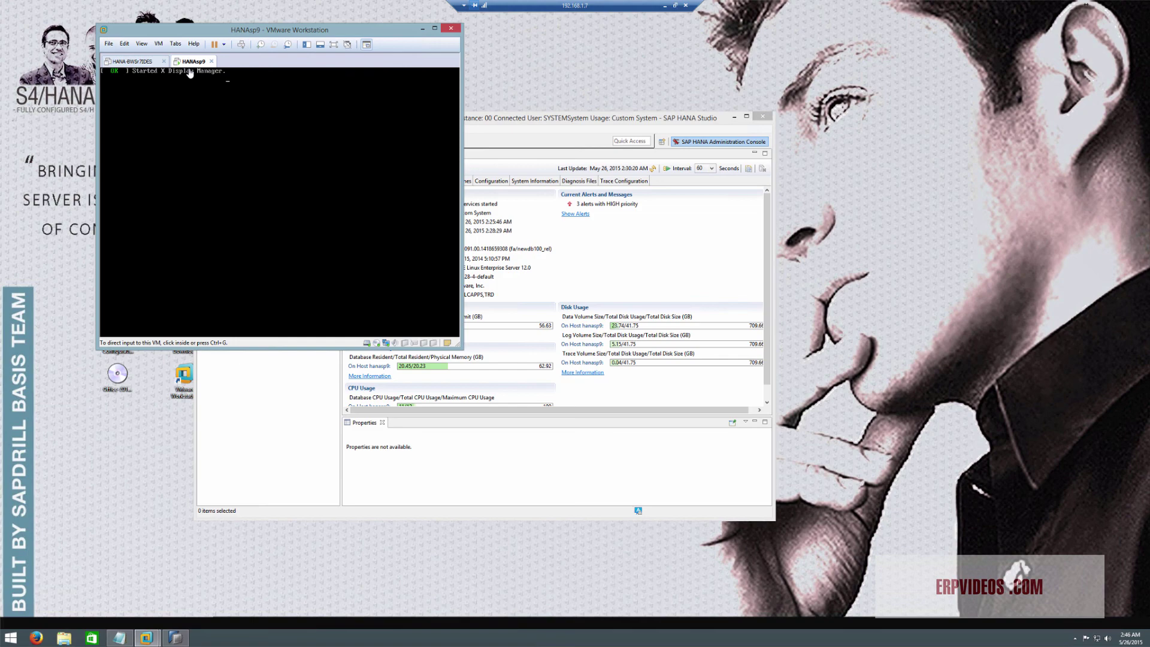
pyautogui.click(133, 61)
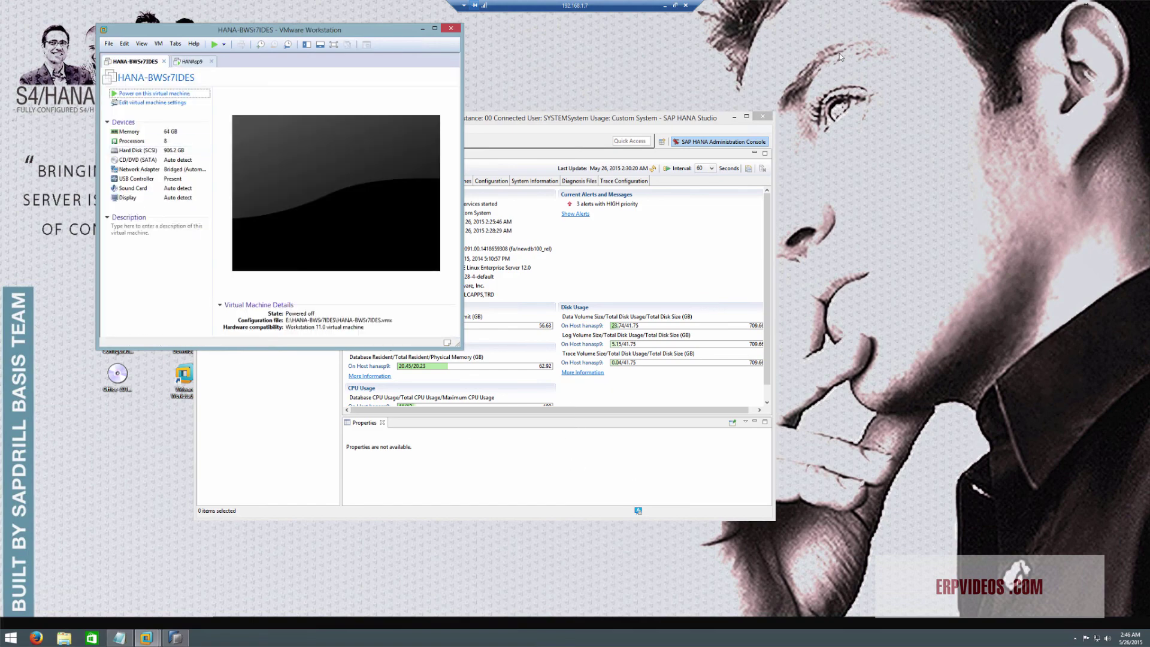
pyautogui.click(755, 124)
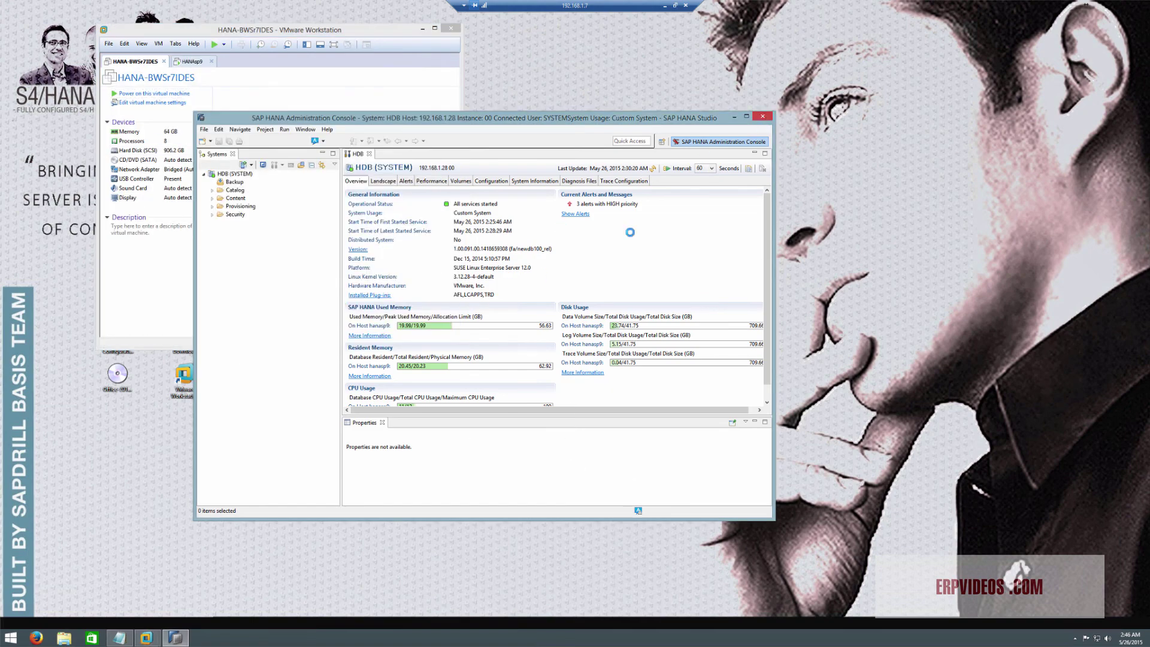